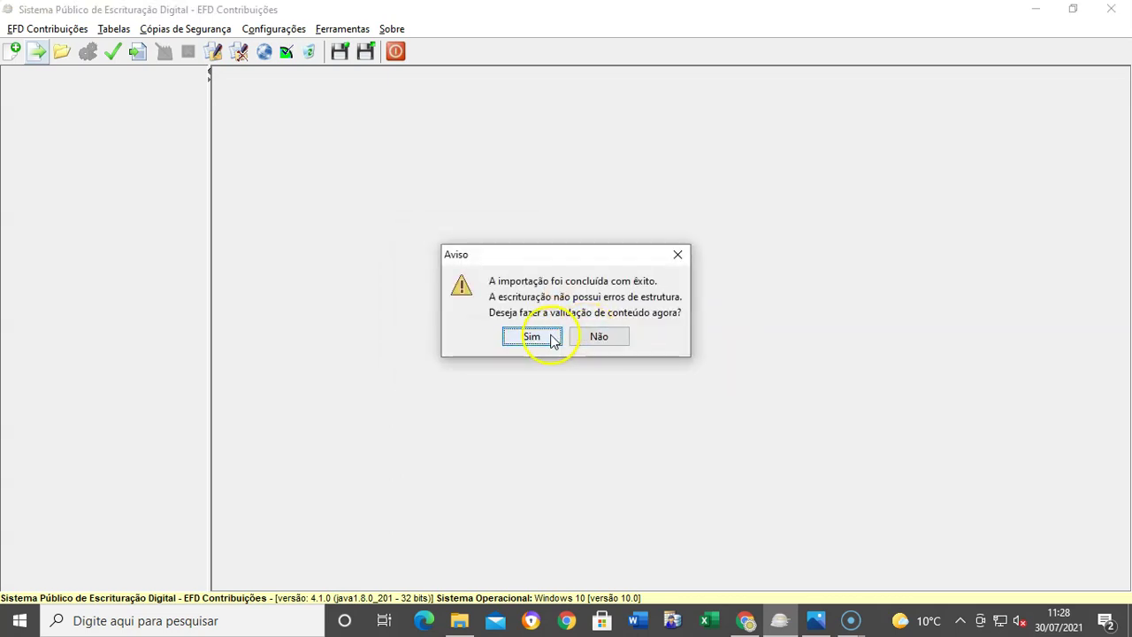
Step: Validate the imported Sped_Efd_Contribuicoes_v2210.txt content and open the error-free validation report
click(543, 336)
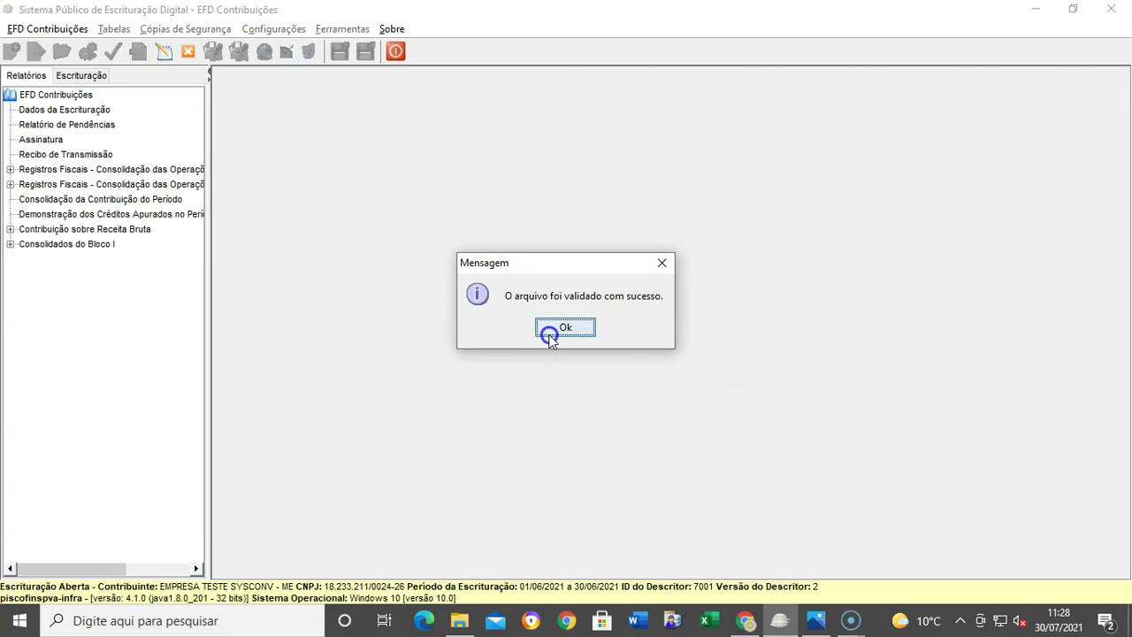
click(550, 335)
click(577, 325)
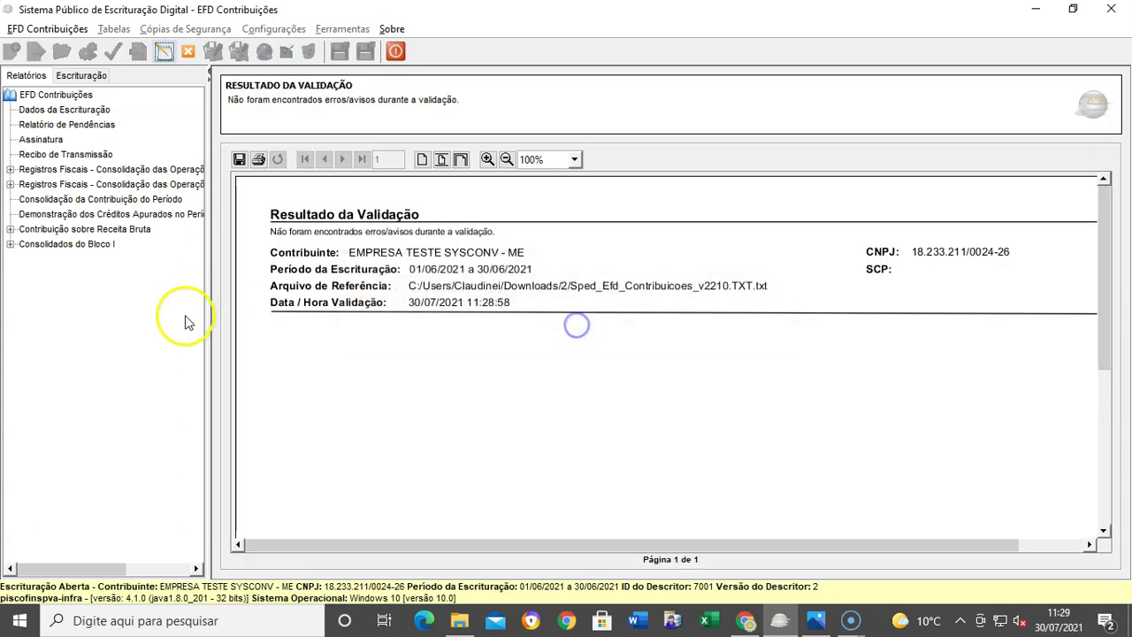
click(71, 76)
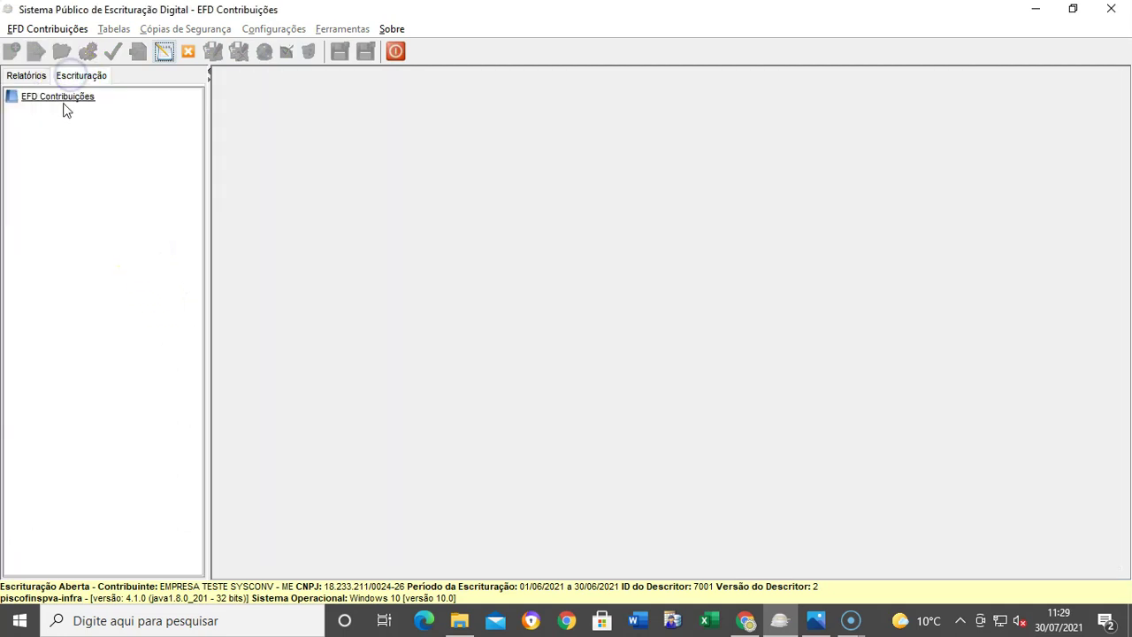
double_click(56, 97)
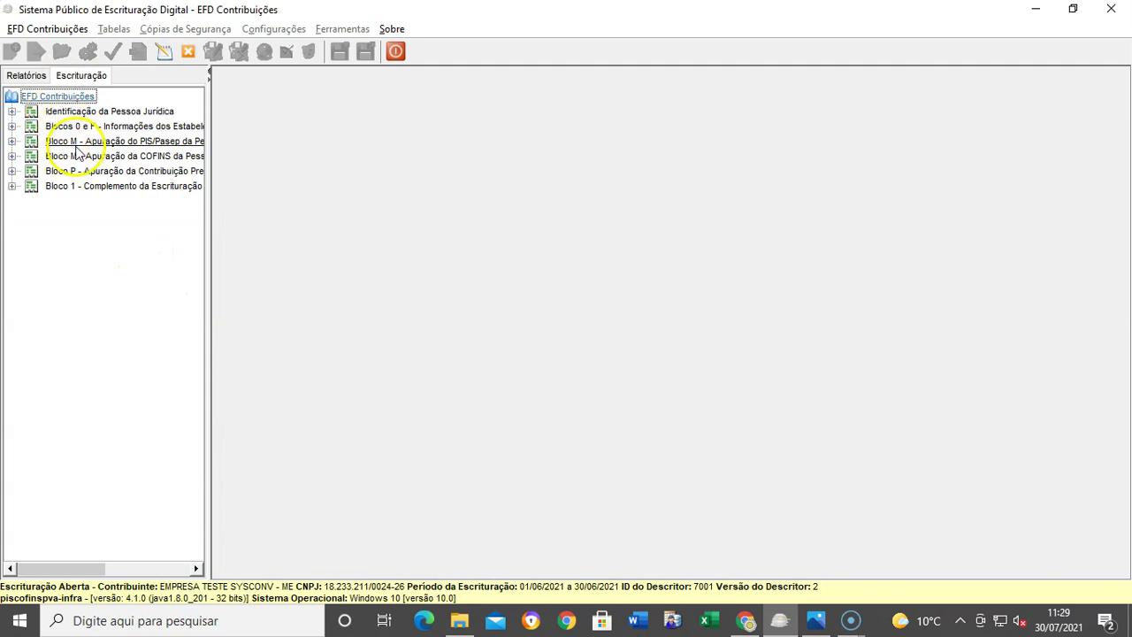
double_click(76, 143)
double_click(91, 127)
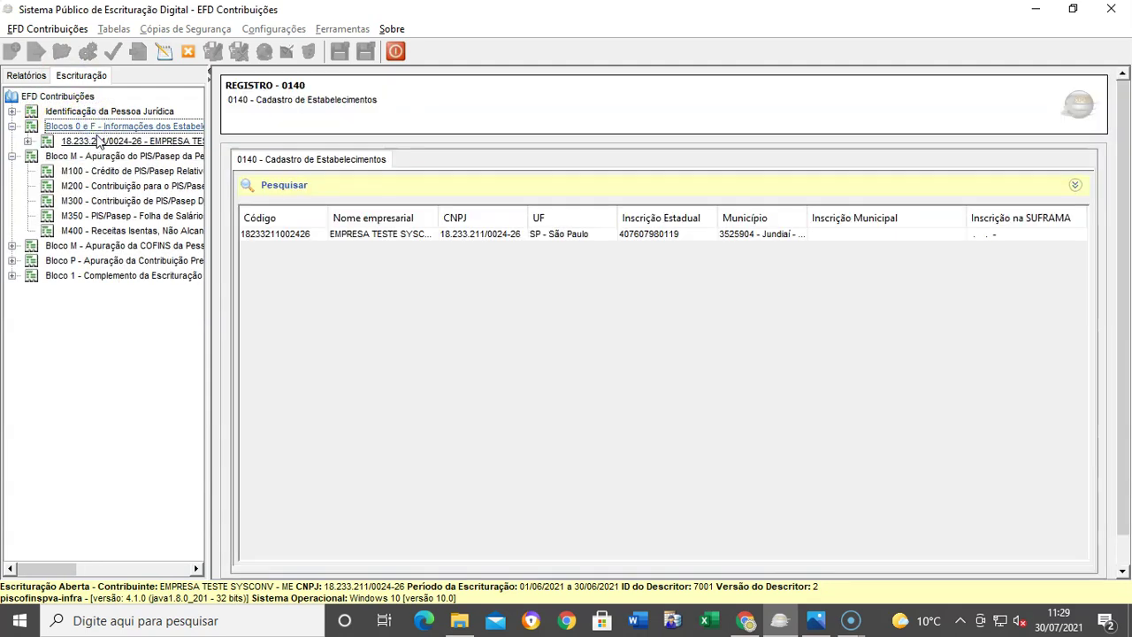
double_click(97, 126)
click(87, 152)
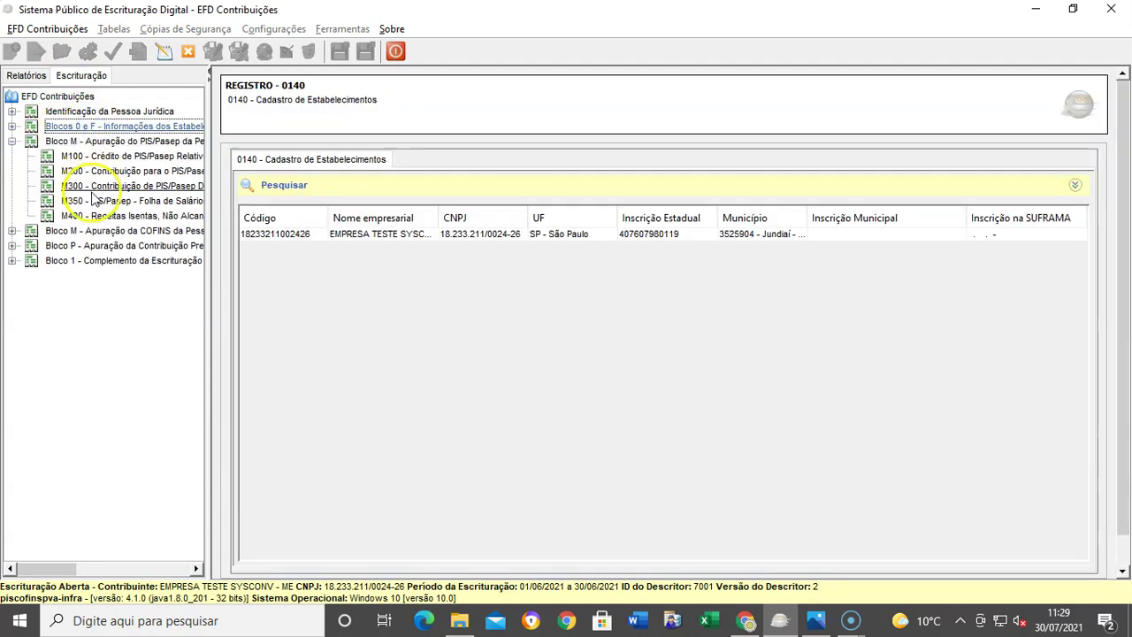
double_click(79, 126)
double_click(82, 144)
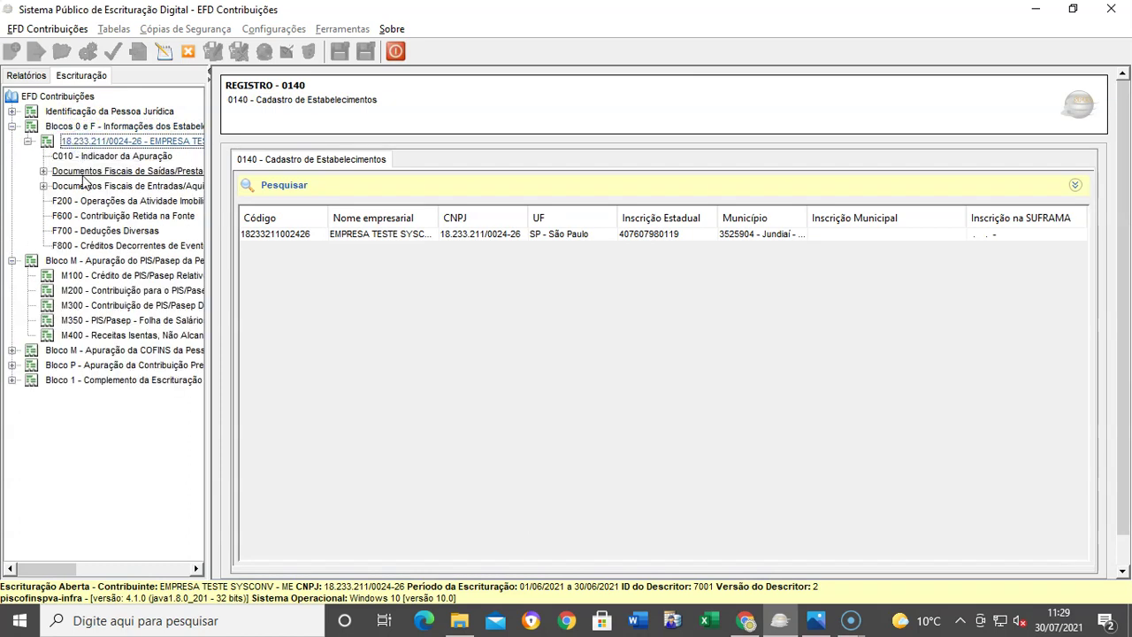
double_click(79, 188)
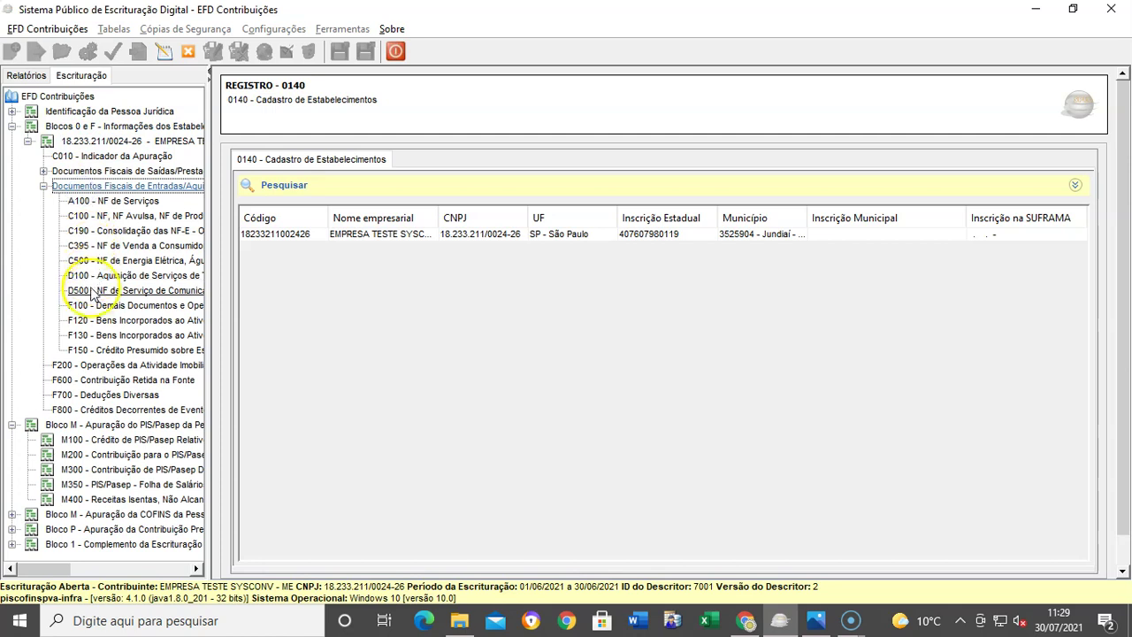
double_click(79, 171)
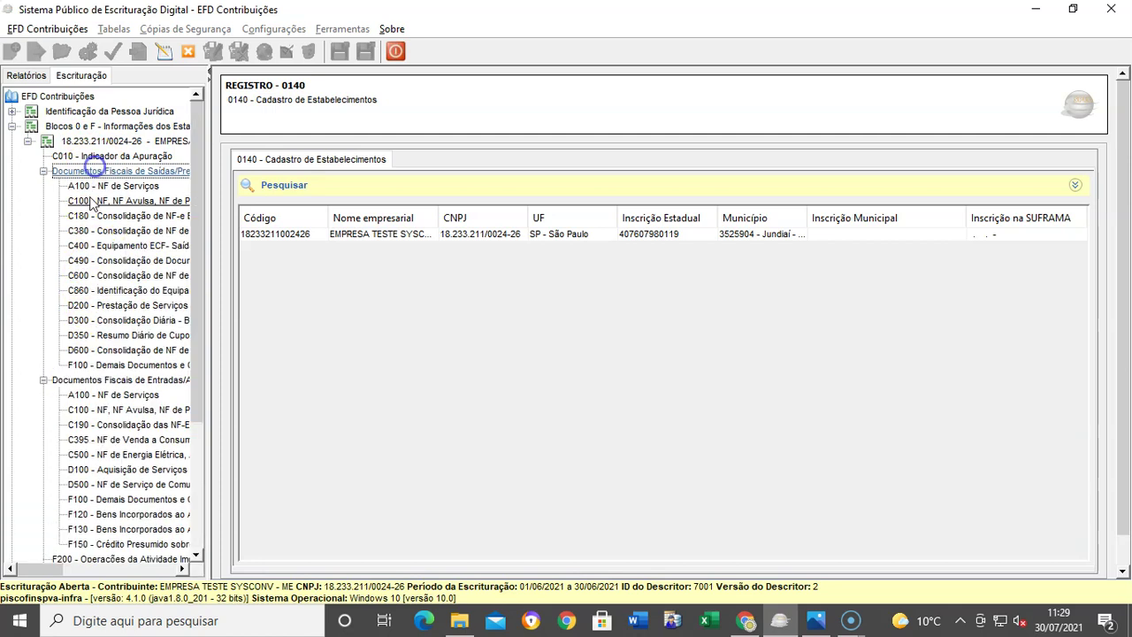
click(88, 307)
Step: Inspect the first D200 record's details, then its D201 PIS/Pasep and D205 COFINS totals
click(633, 234)
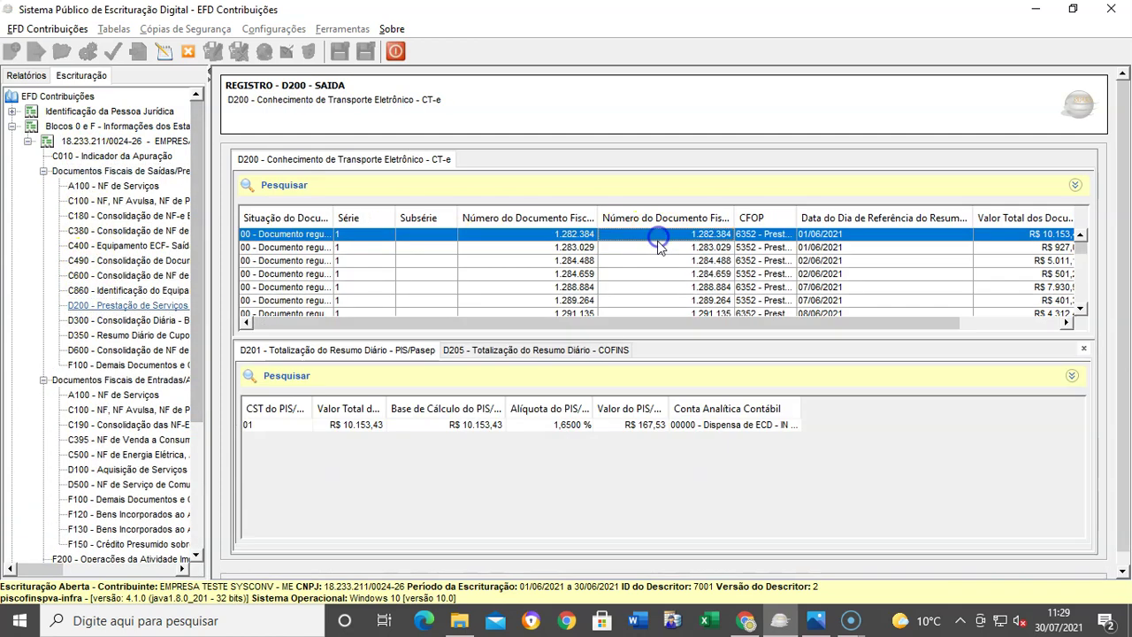
double_click(608, 237)
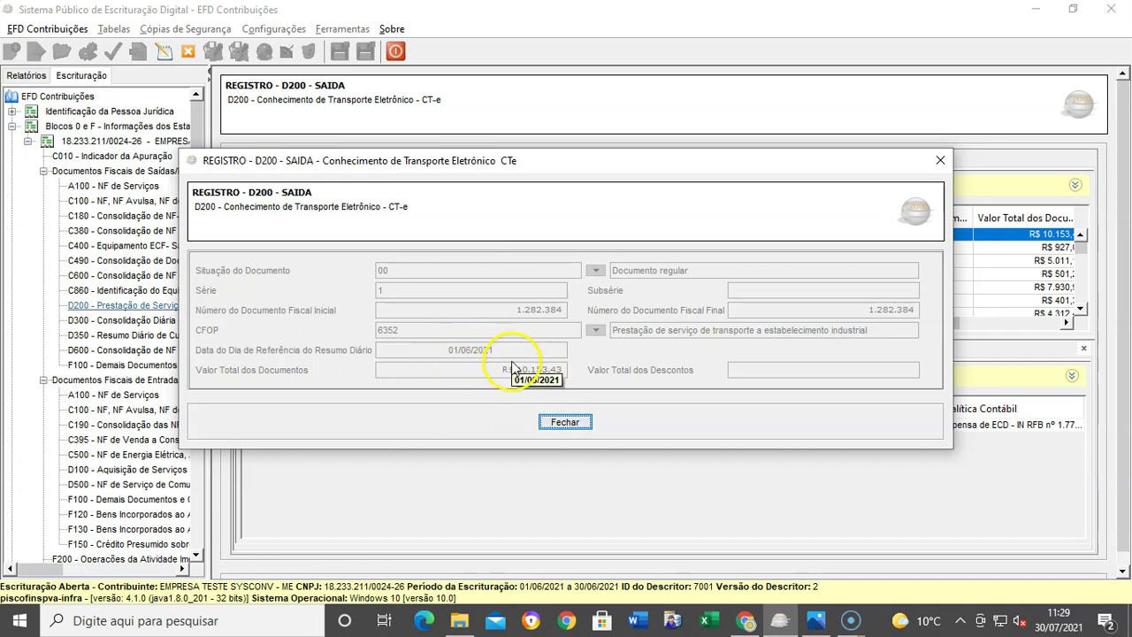
click(548, 425)
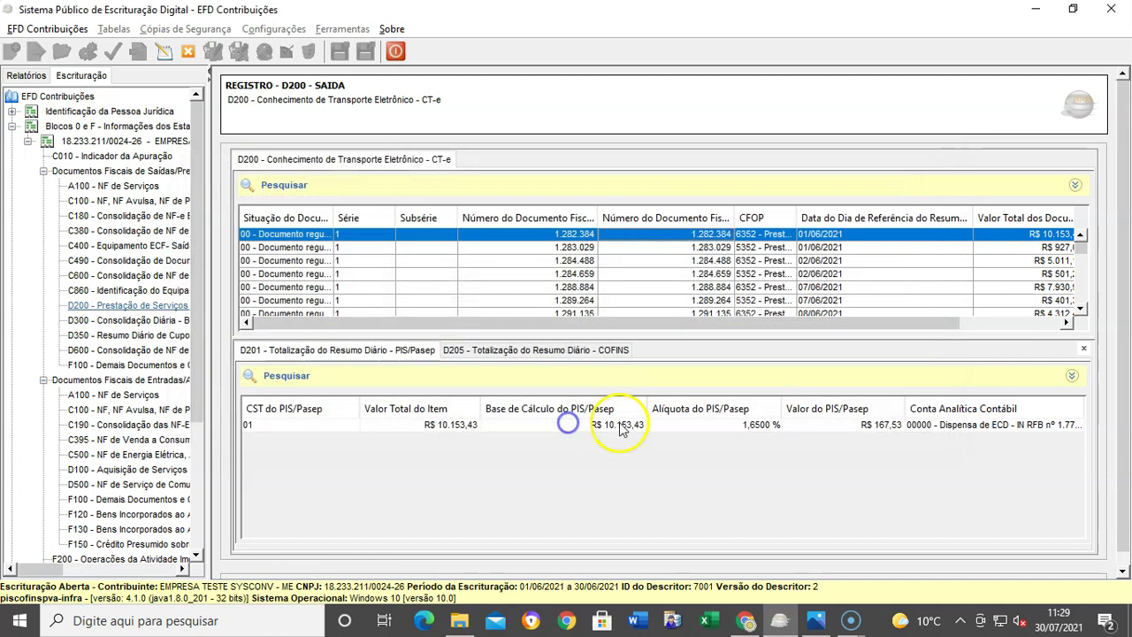
click(484, 426)
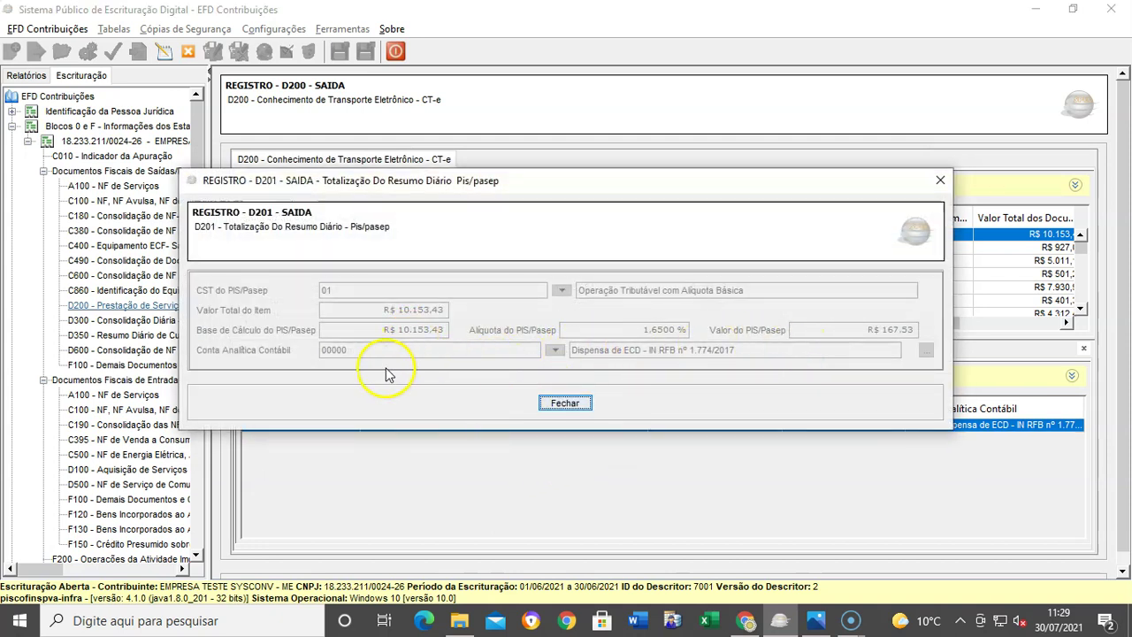
click(565, 413)
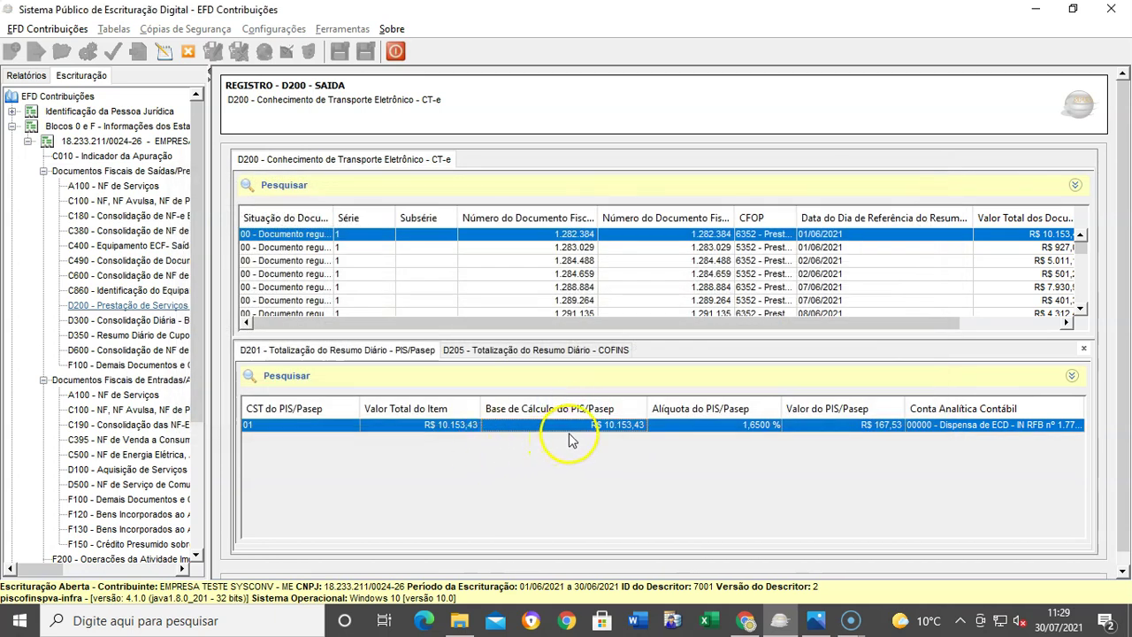
click(495, 350)
double_click(462, 426)
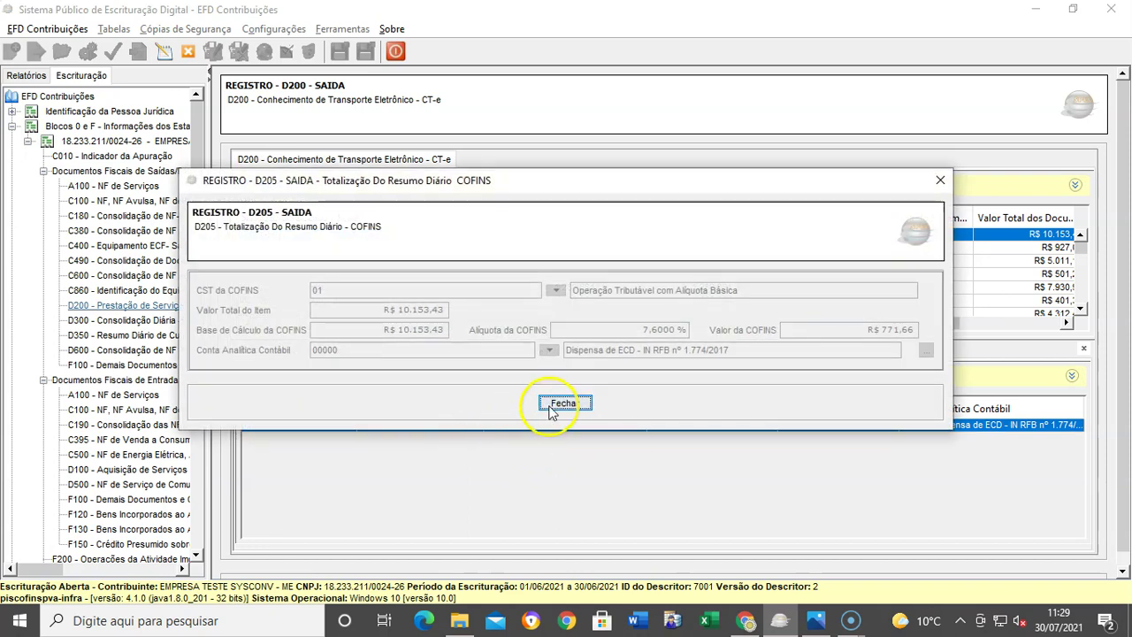
click(562, 402)
Step: Review the first D200 record again, then the details of CT-e record 1.283.029
double_click(645, 233)
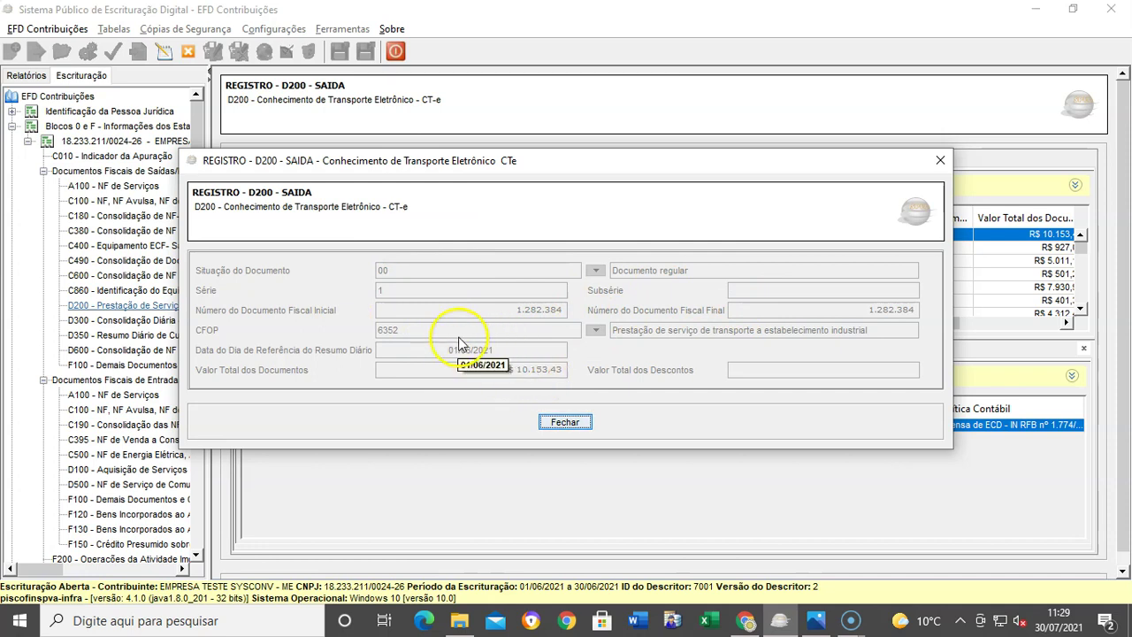
click(570, 423)
double_click(831, 247)
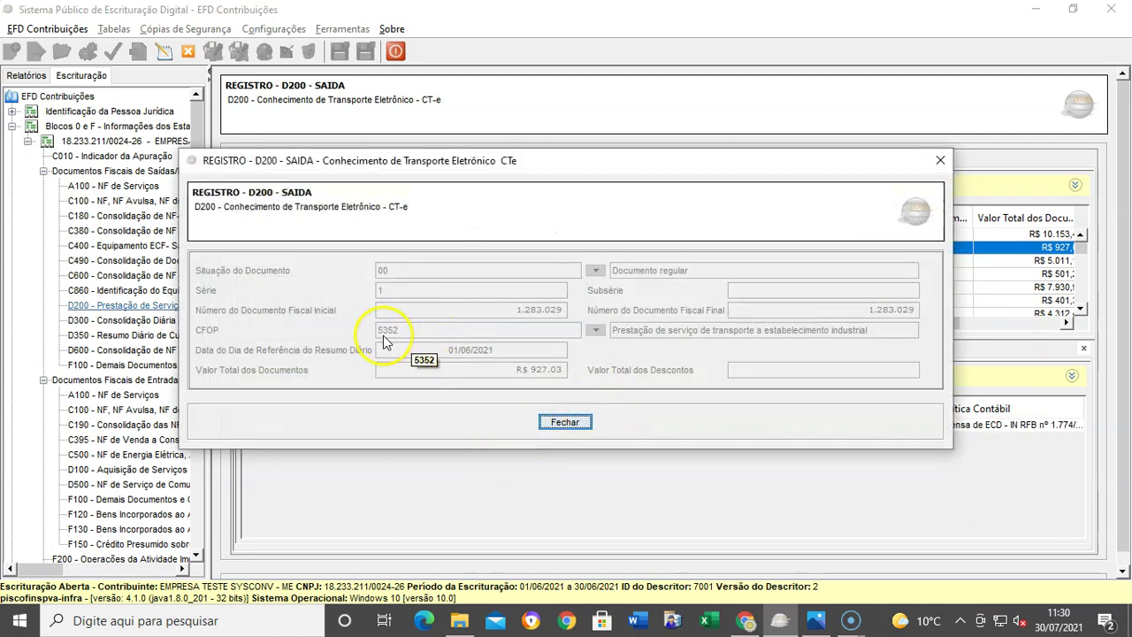
click(557, 422)
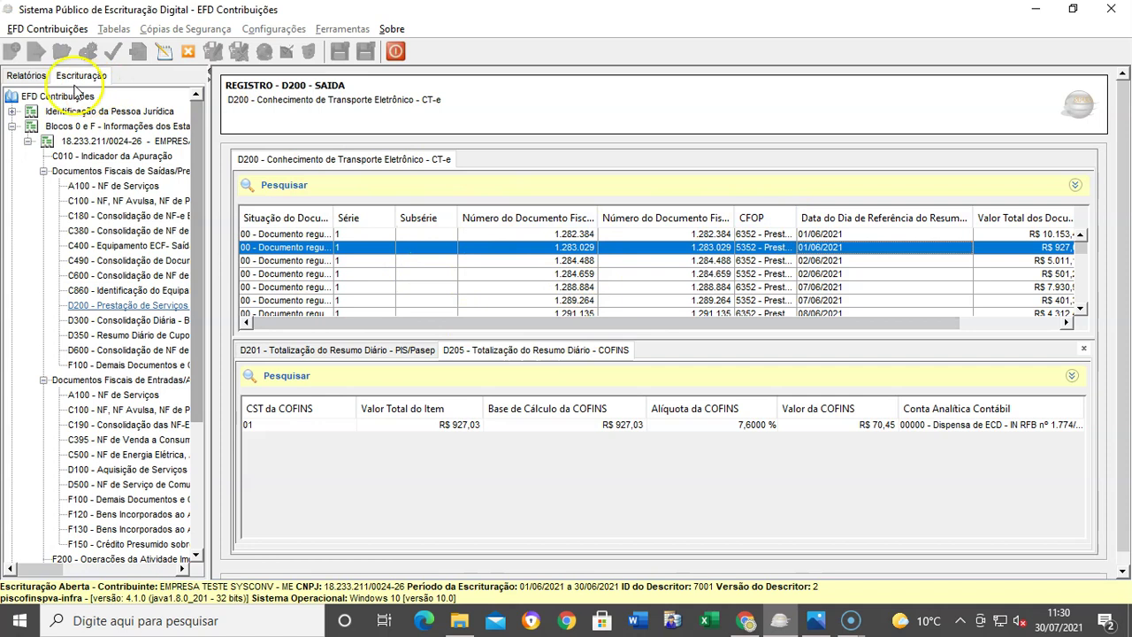
Step: Review the Consolidação da Contribuição do Período report and close the escrituração
click(25, 75)
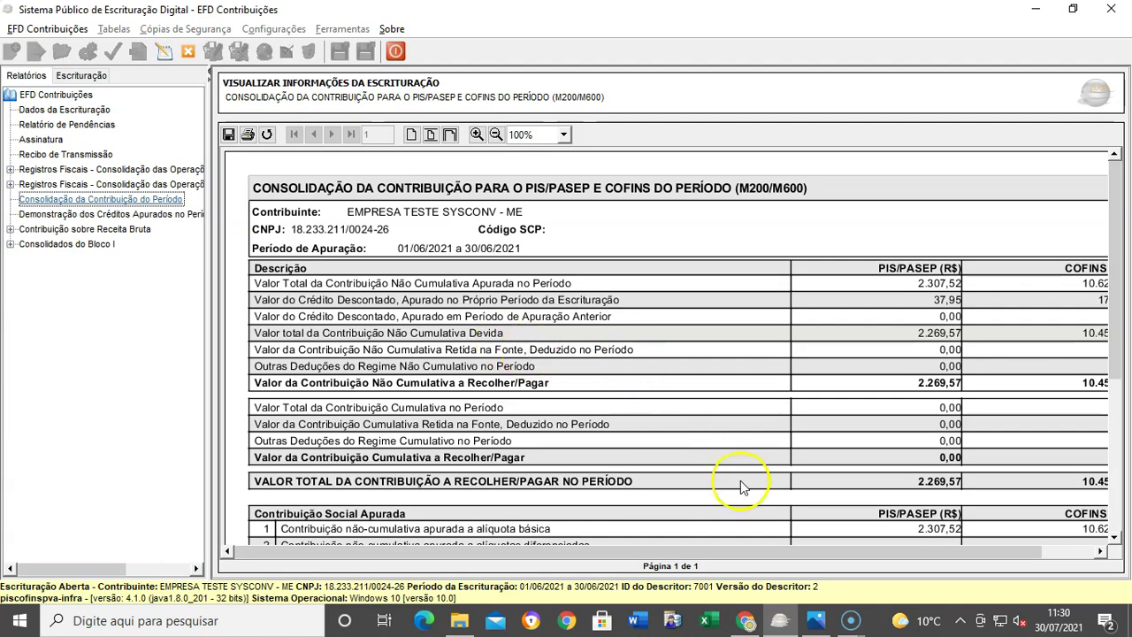
drag(747, 552, 883, 552)
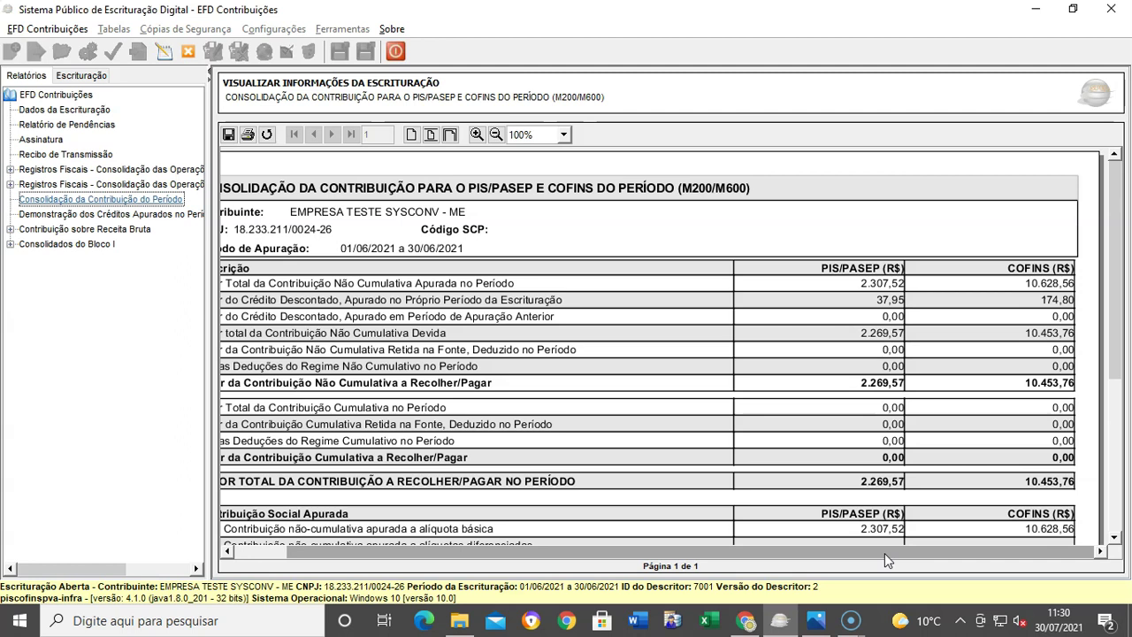
click(184, 59)
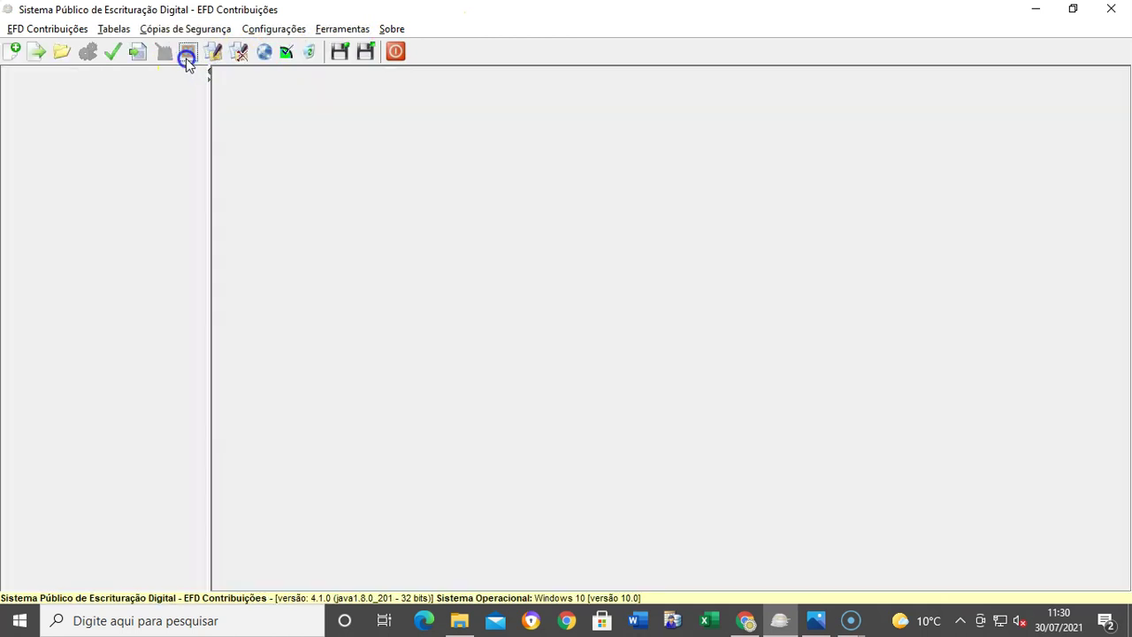
Step: Minimize EFD Contribuições and look over the two SPED text files in Downloads\2
click(1042, 9)
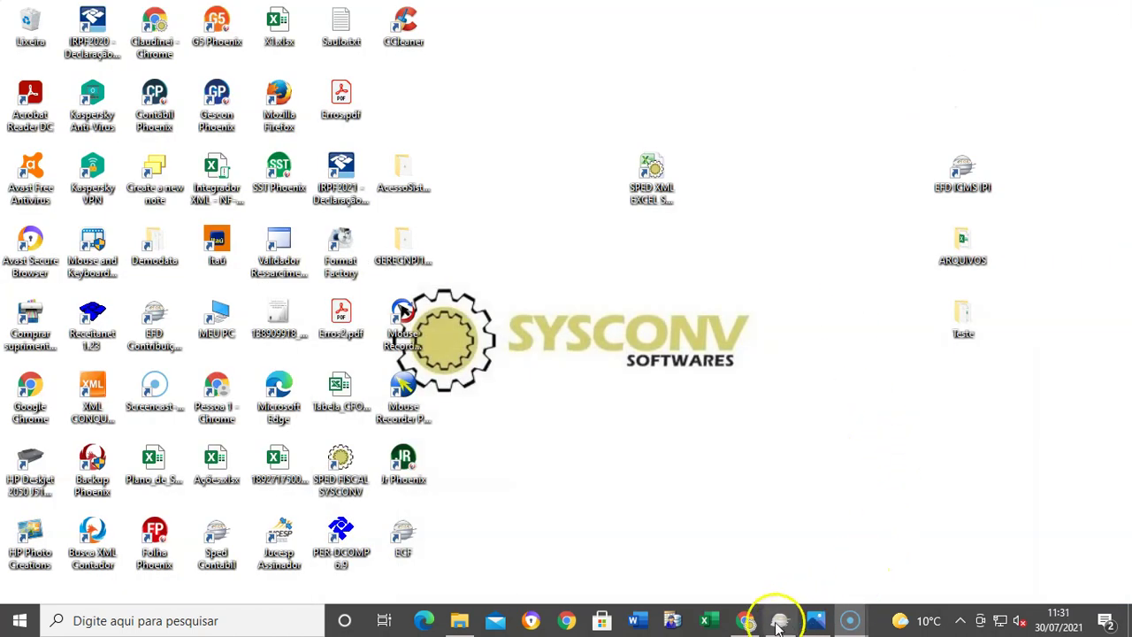
click(652, 177)
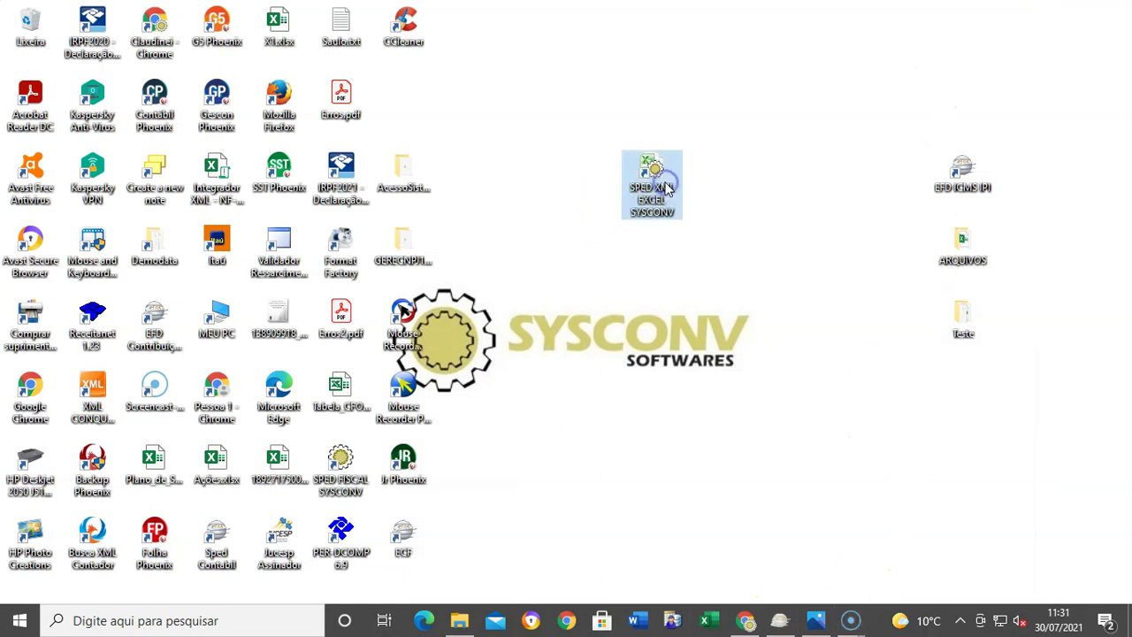
click(459, 620)
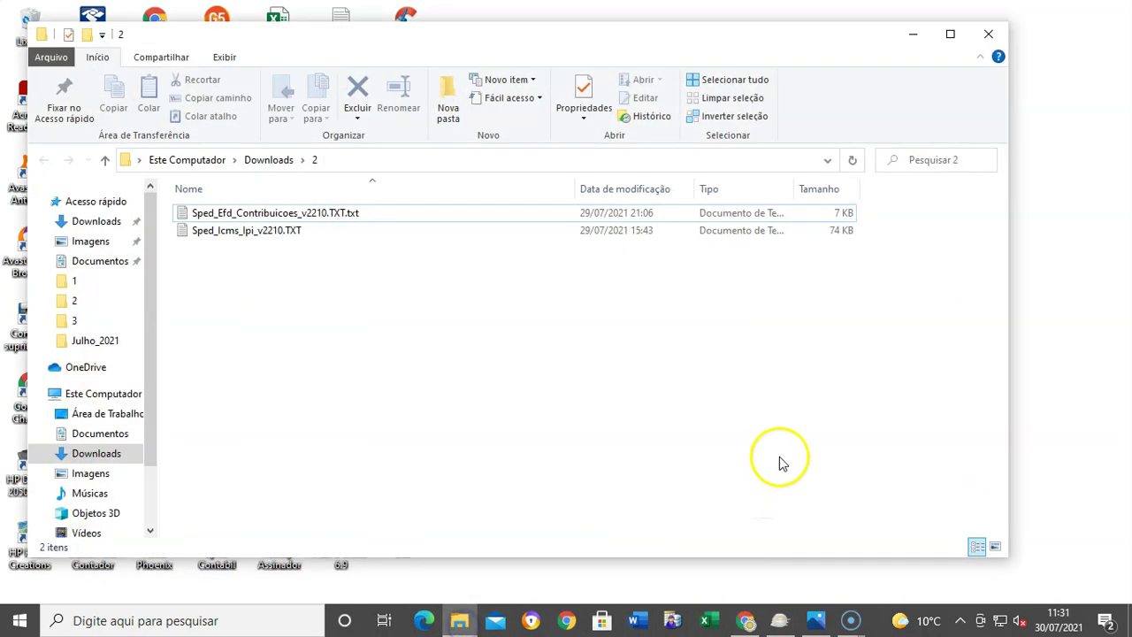
click(291, 232)
click(296, 214)
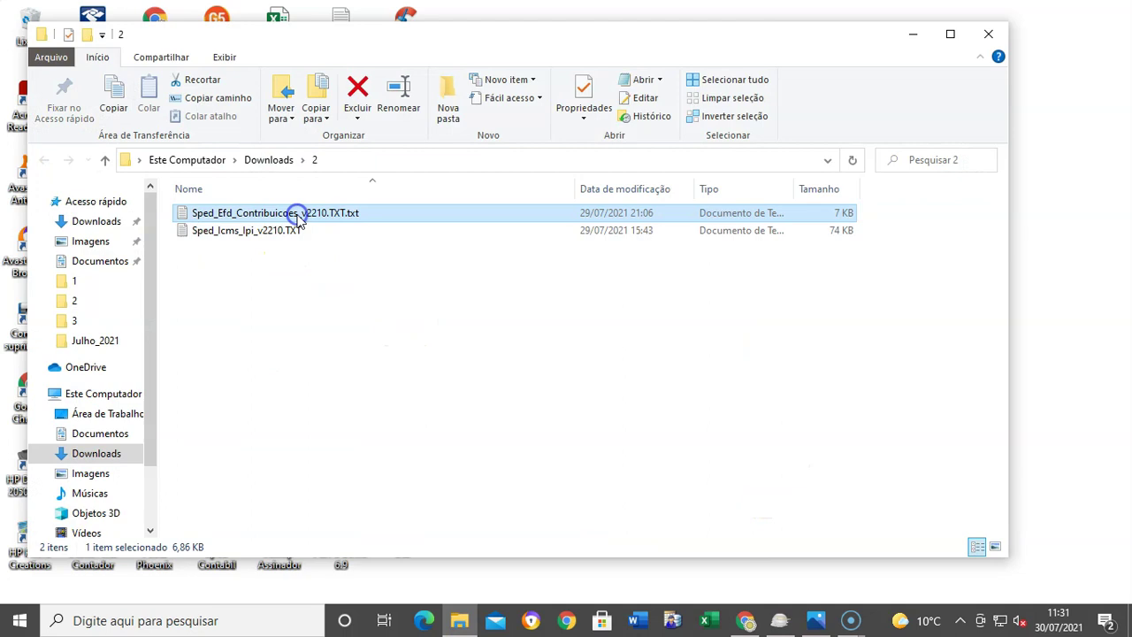
click(283, 231)
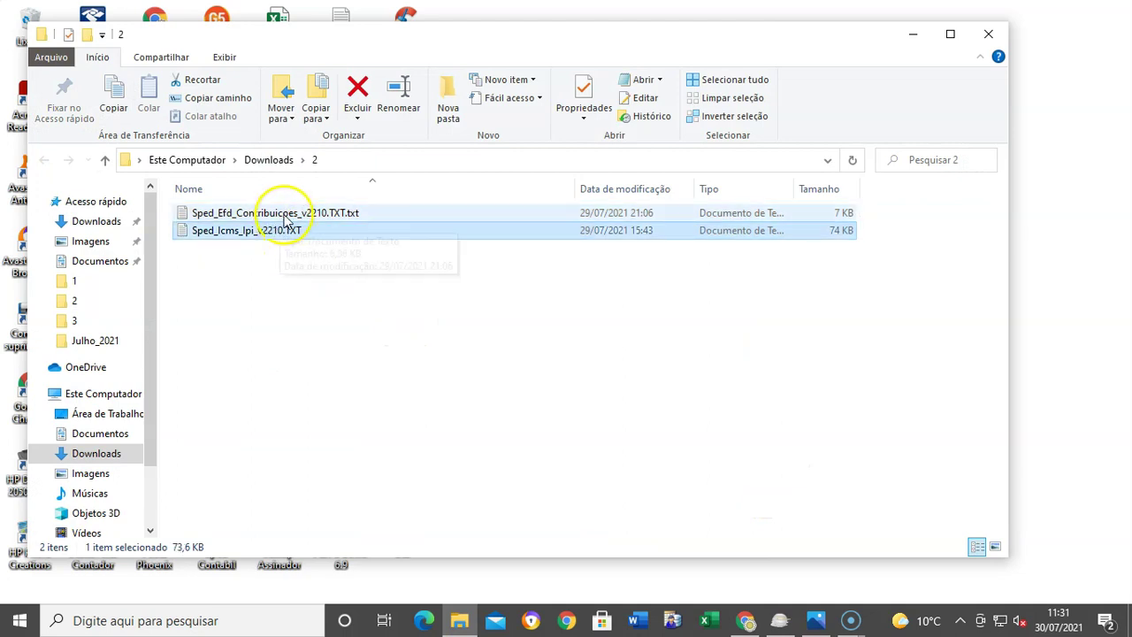
click(283, 214)
click(950, 34)
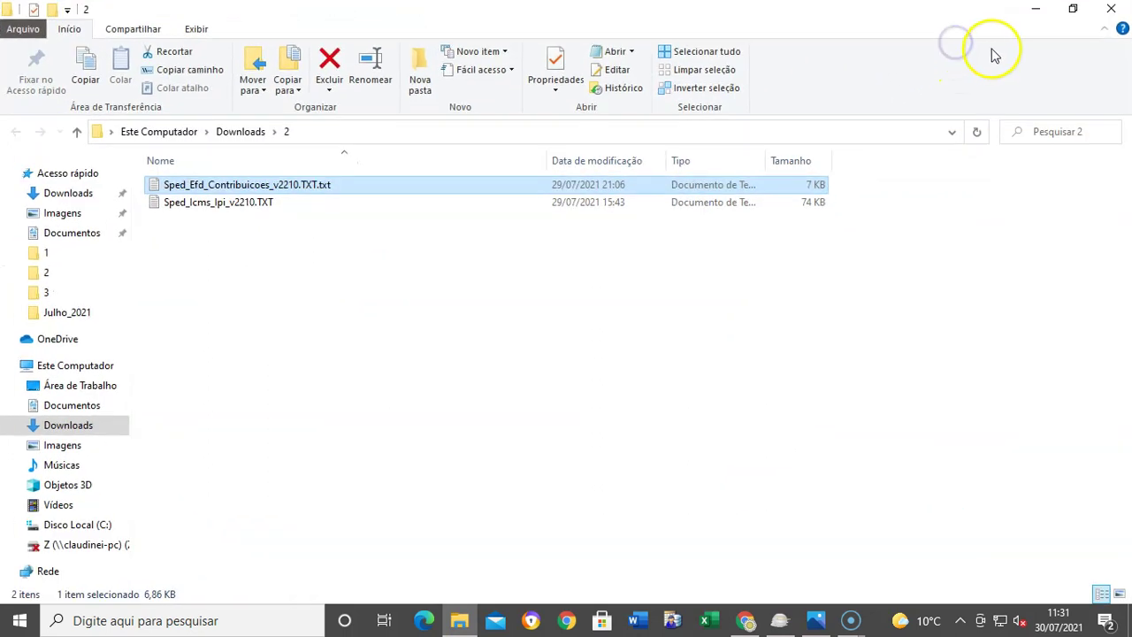
click(1036, 18)
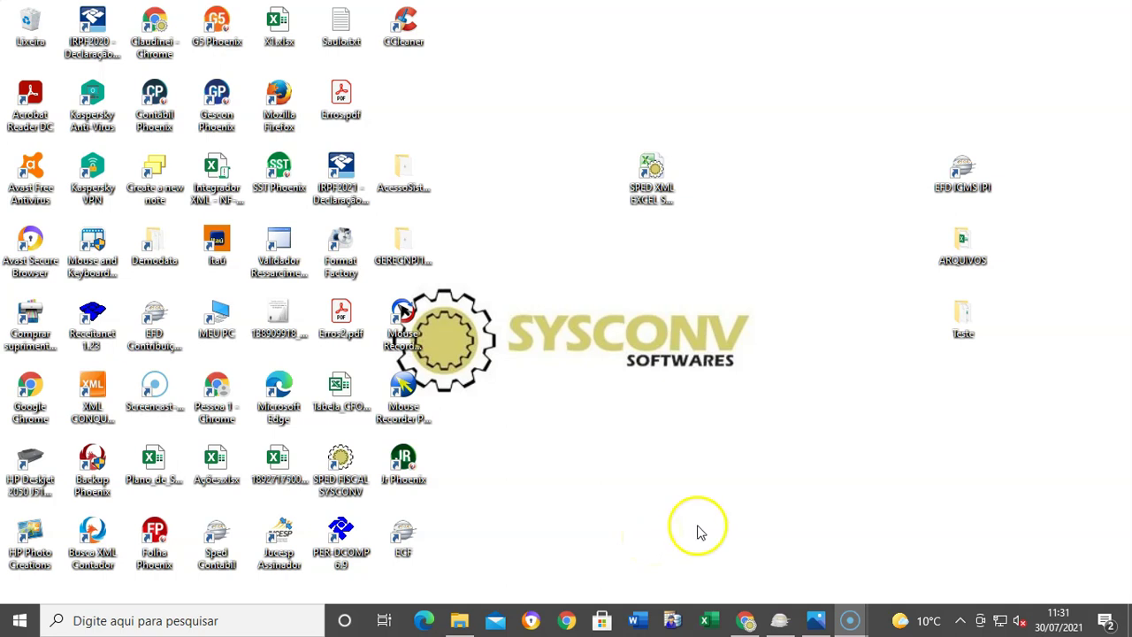
Step: Launch SPED XML EXCEL SYSCONV and go to the Sysconv website in a new Chrome tab
click(677, 177)
double_click(646, 211)
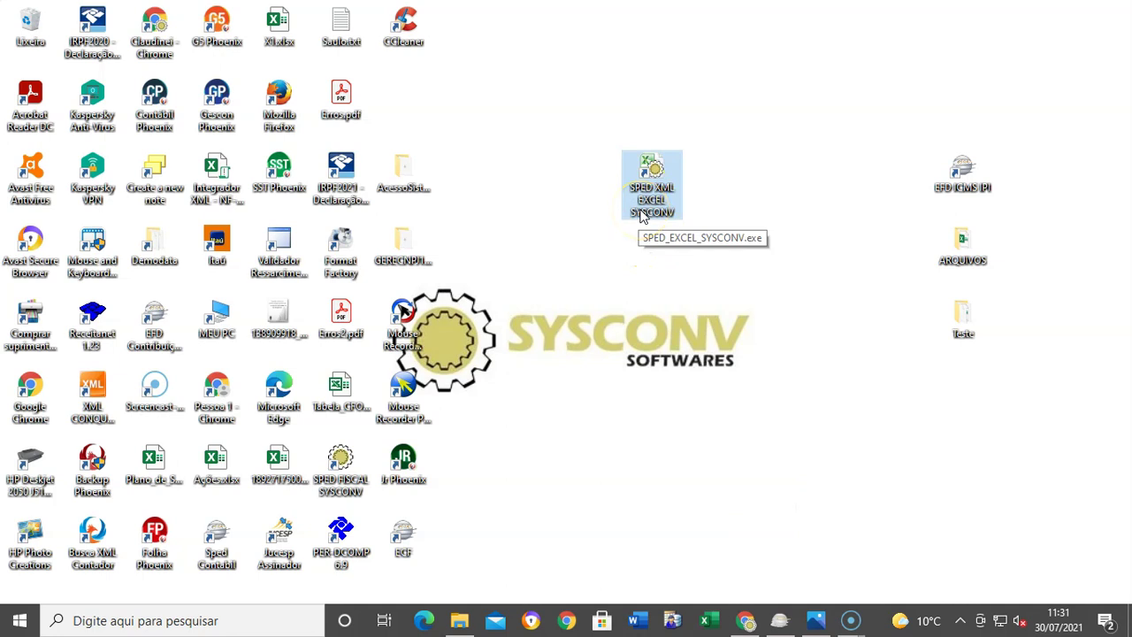
click(748, 616)
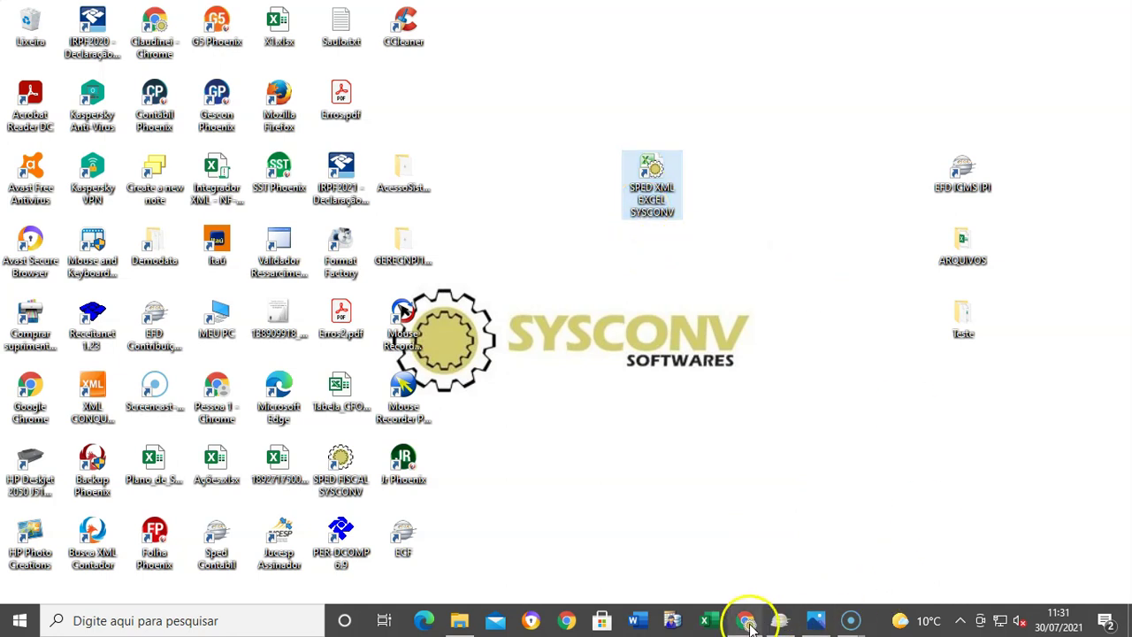
click(618, 15)
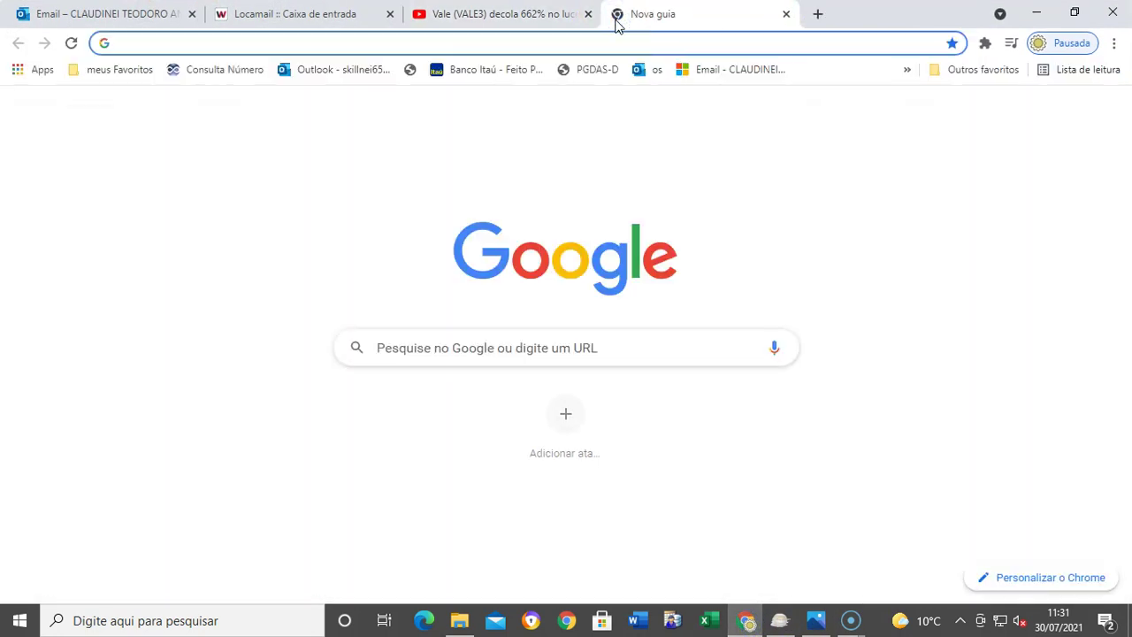
text(www.)
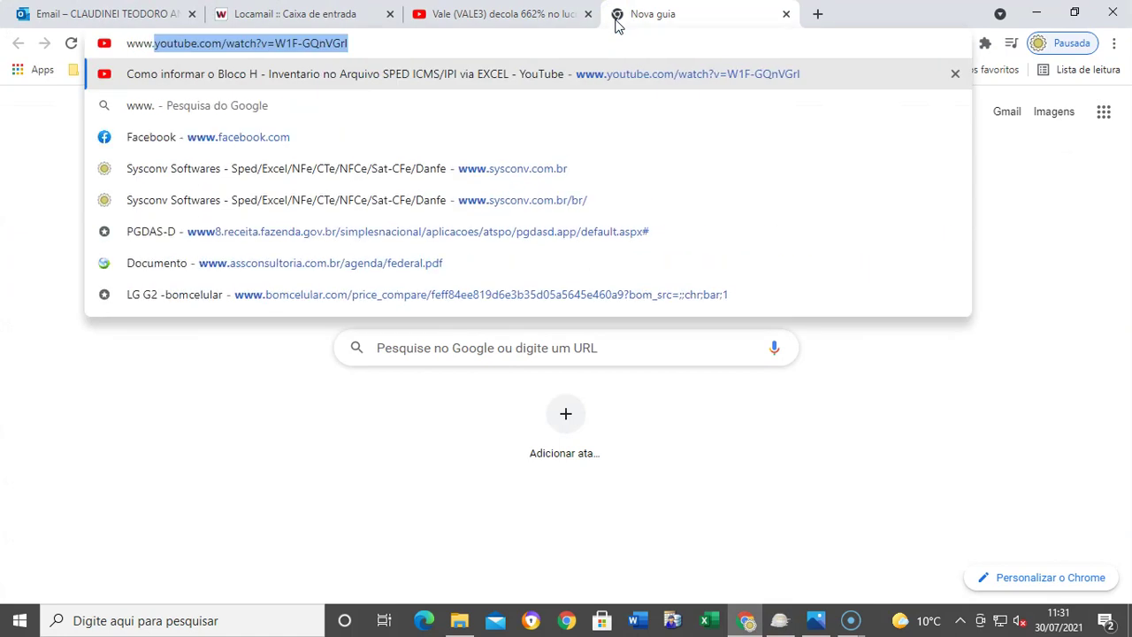
text(sy)
key(Return)
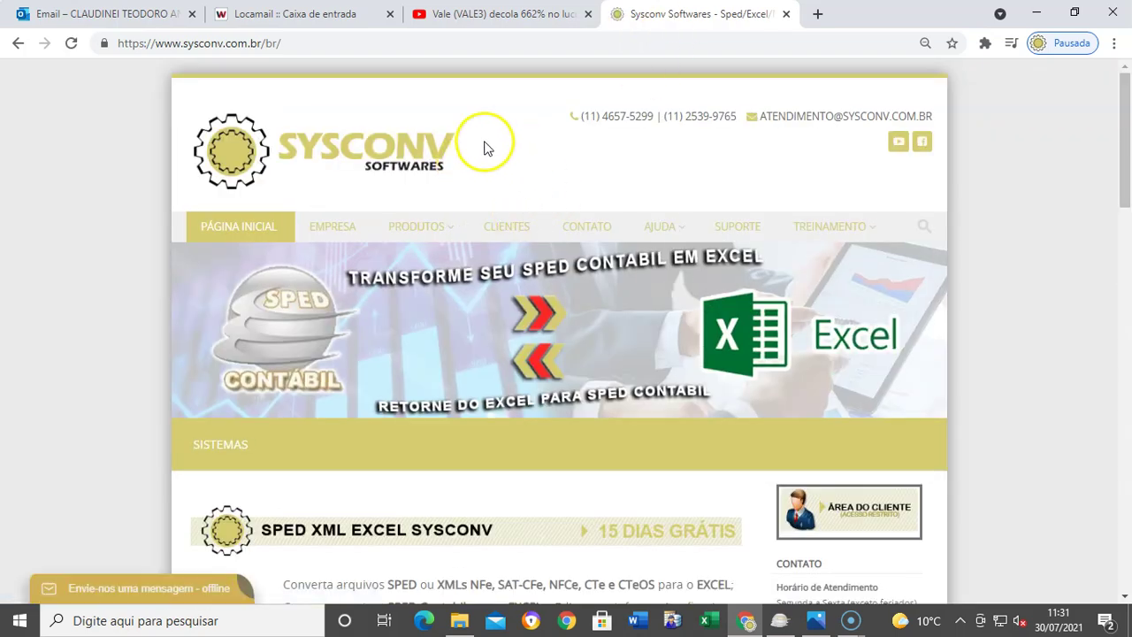
Step: View the PRODUTOS > SPED XML EXCEL SYSCONV page, dismiss the chat, and close the tab
mouse_move(434, 232)
click(439, 263)
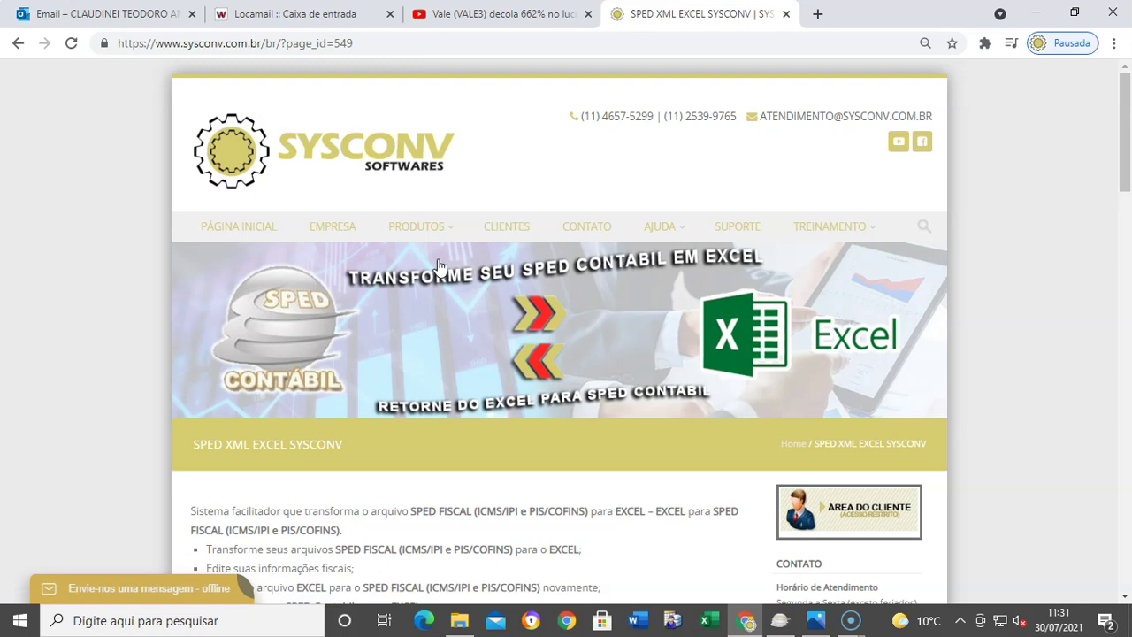
scroll(440, 266, down, 7)
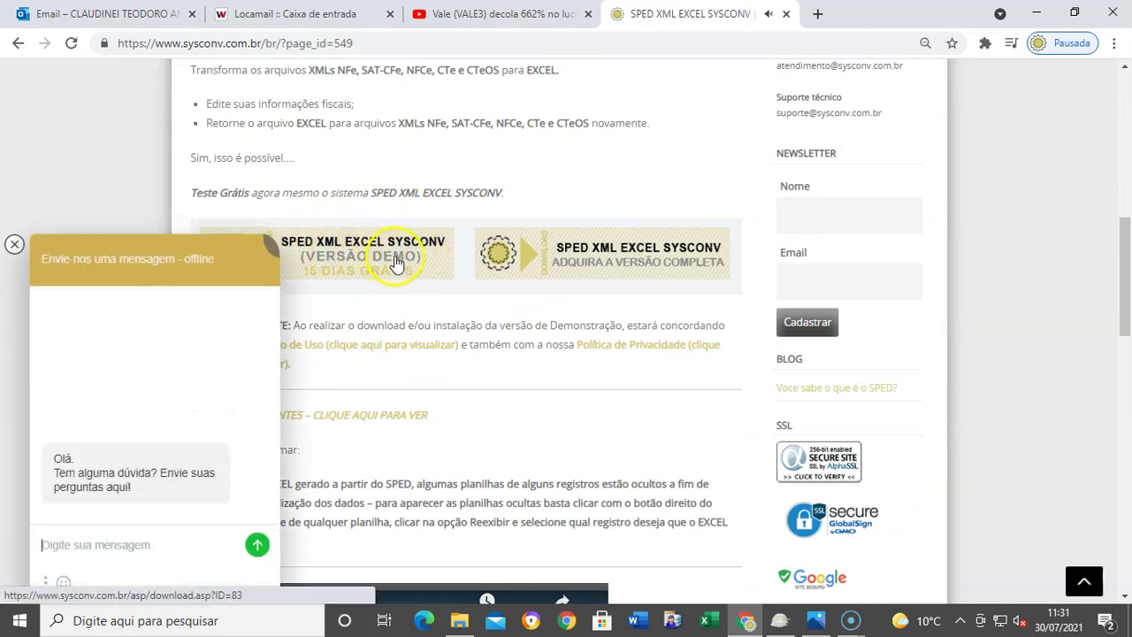
click(14, 244)
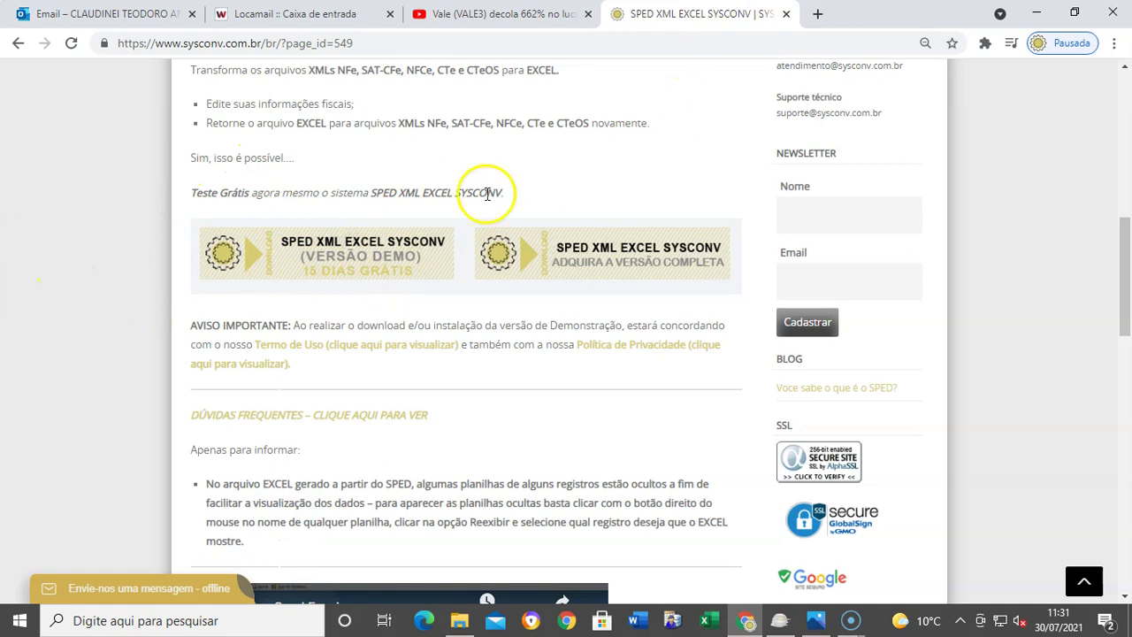
click(786, 15)
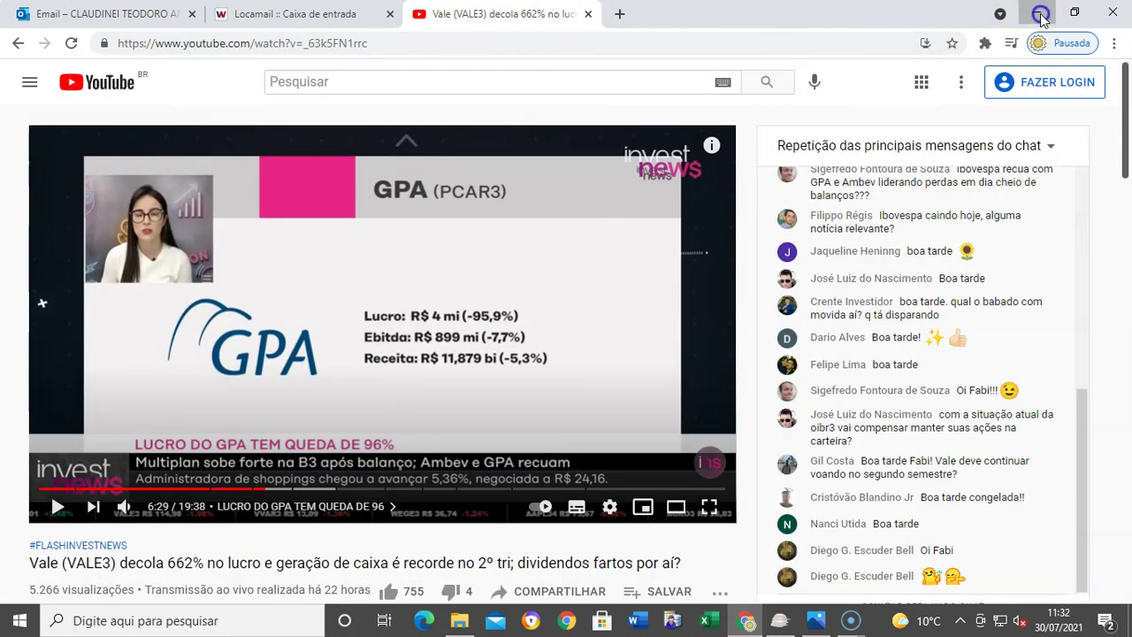
click(1038, 11)
Step: Launch SPED XML EXCEL SYSCONV maximized and show the SPED FISCAL import and export options
double_click(660, 188)
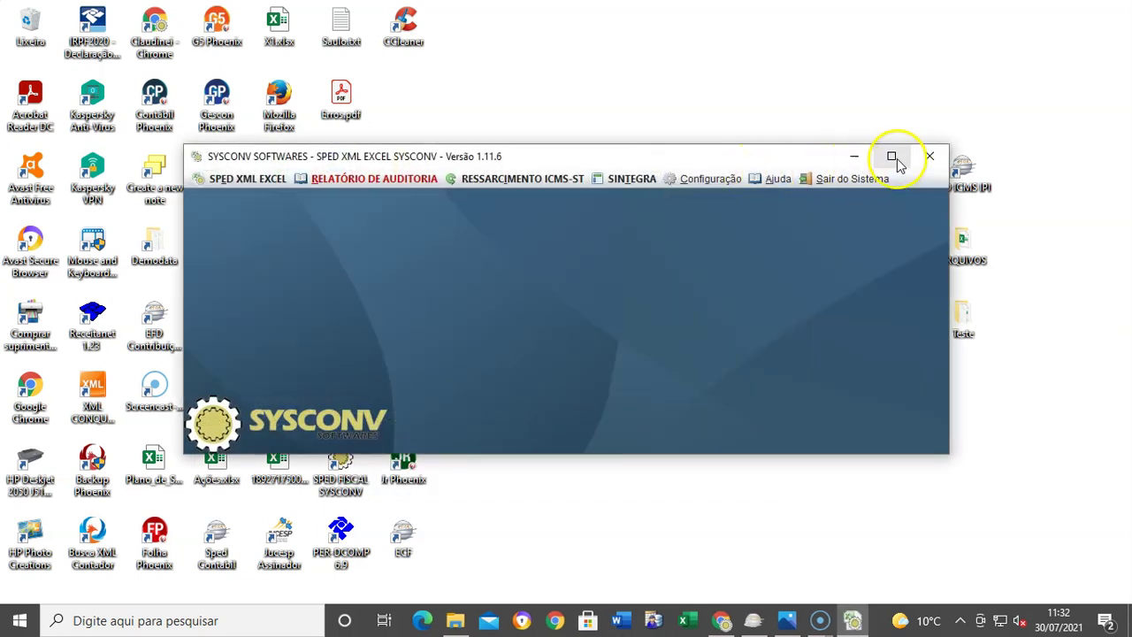
click(894, 157)
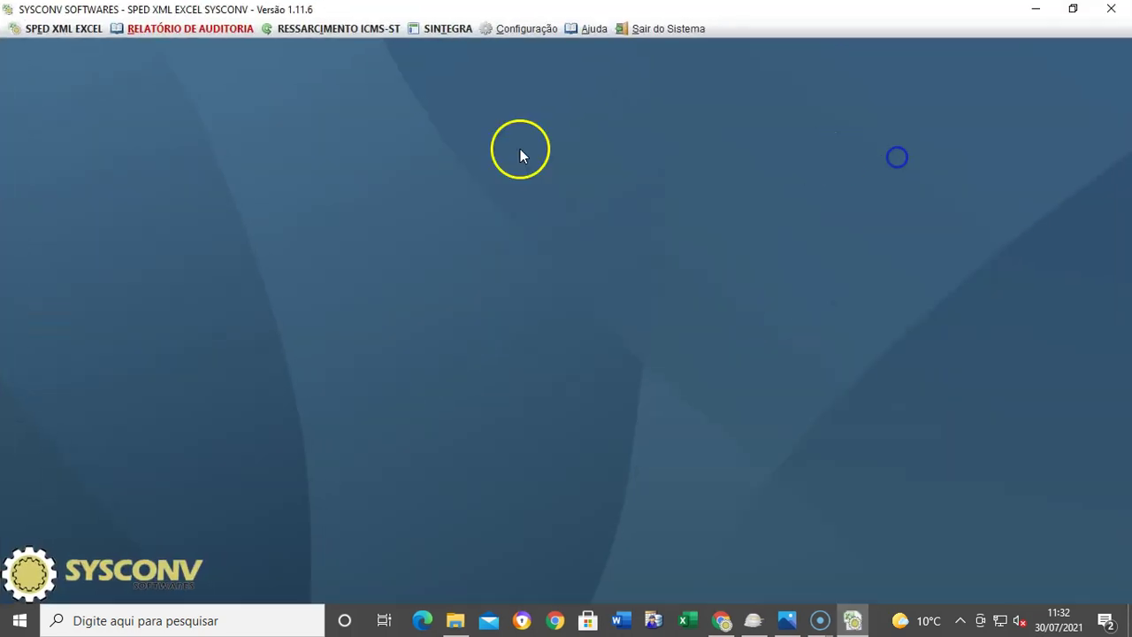
click(66, 30)
mouse_move(114, 69)
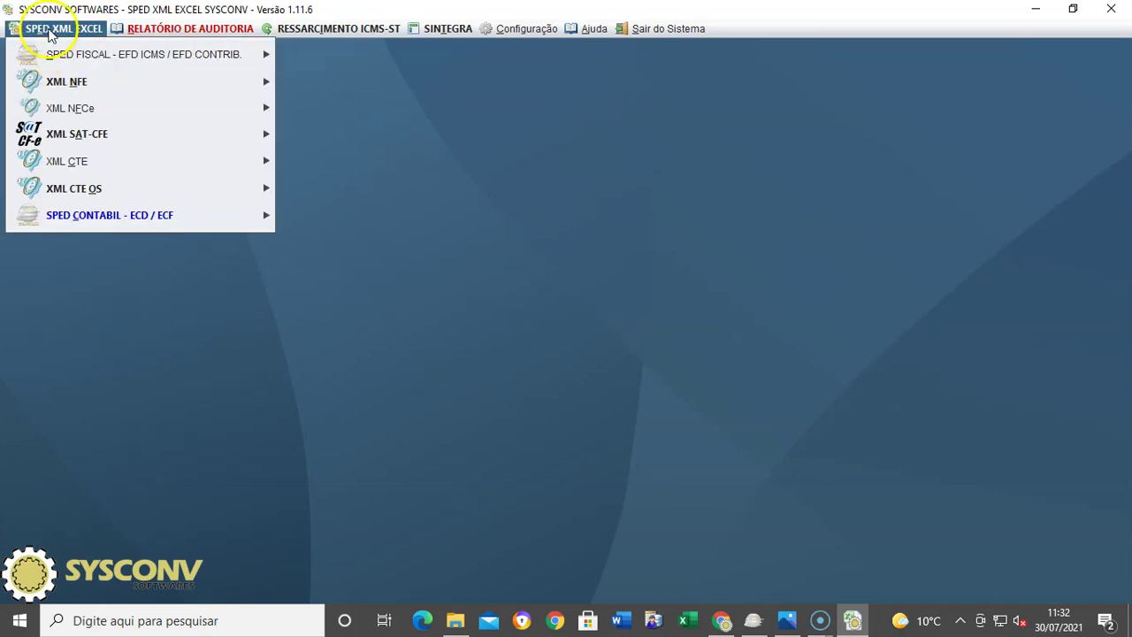
mouse_move(78, 62)
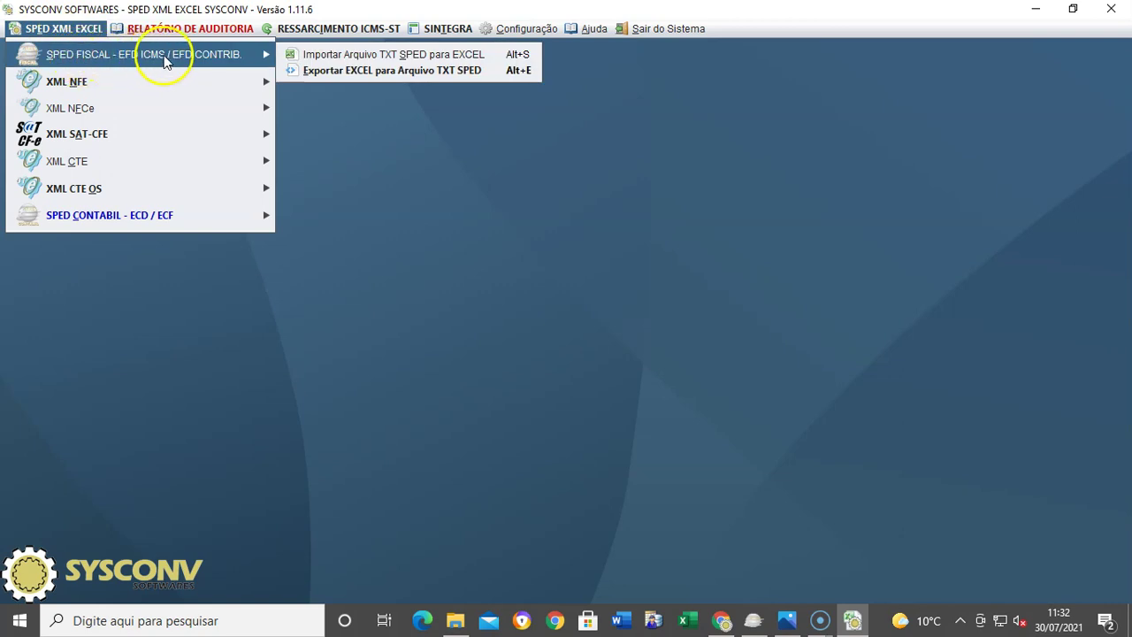
Step: Start the SPED FISCAL TXT-to-Excel import and browse to the Downloads folder
click(338, 58)
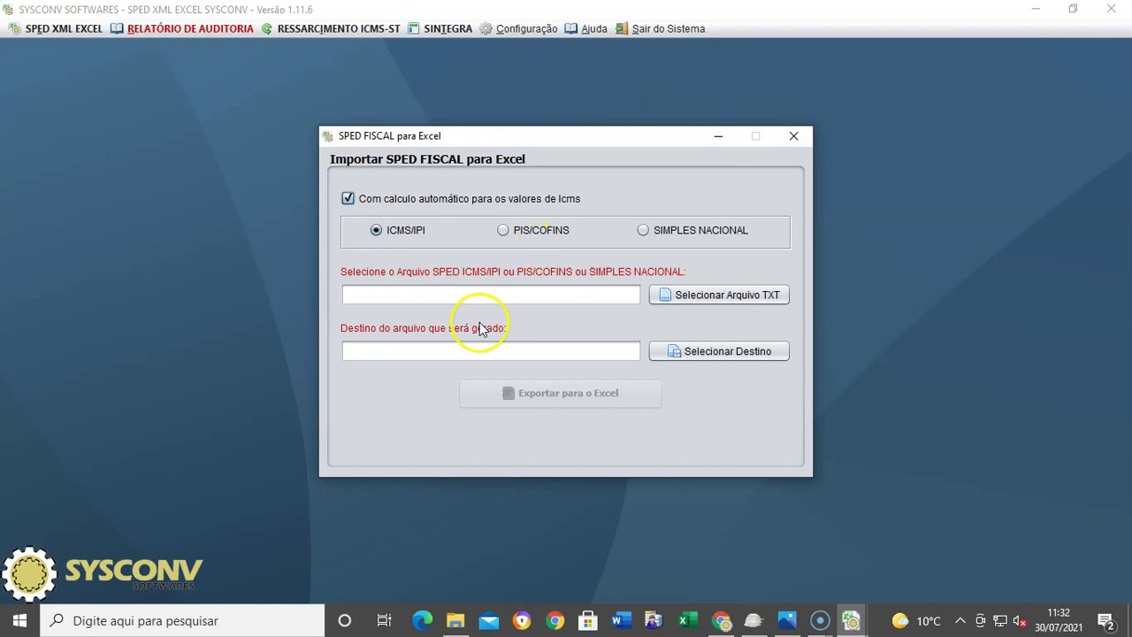
click(740, 296)
click(753, 296)
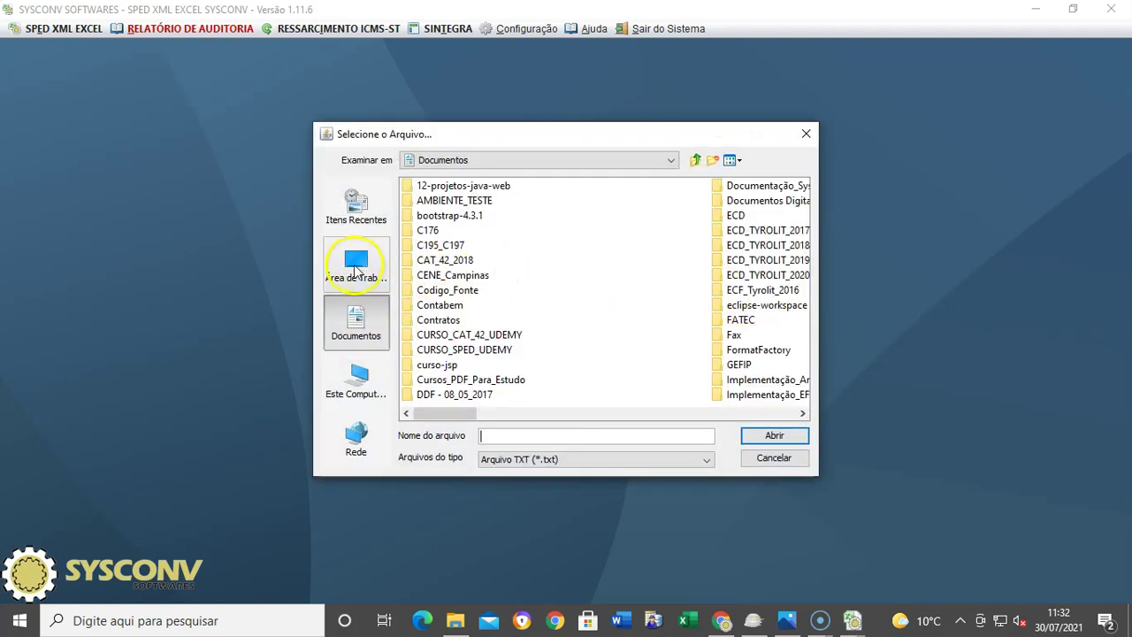
click(355, 265)
double_click(440, 201)
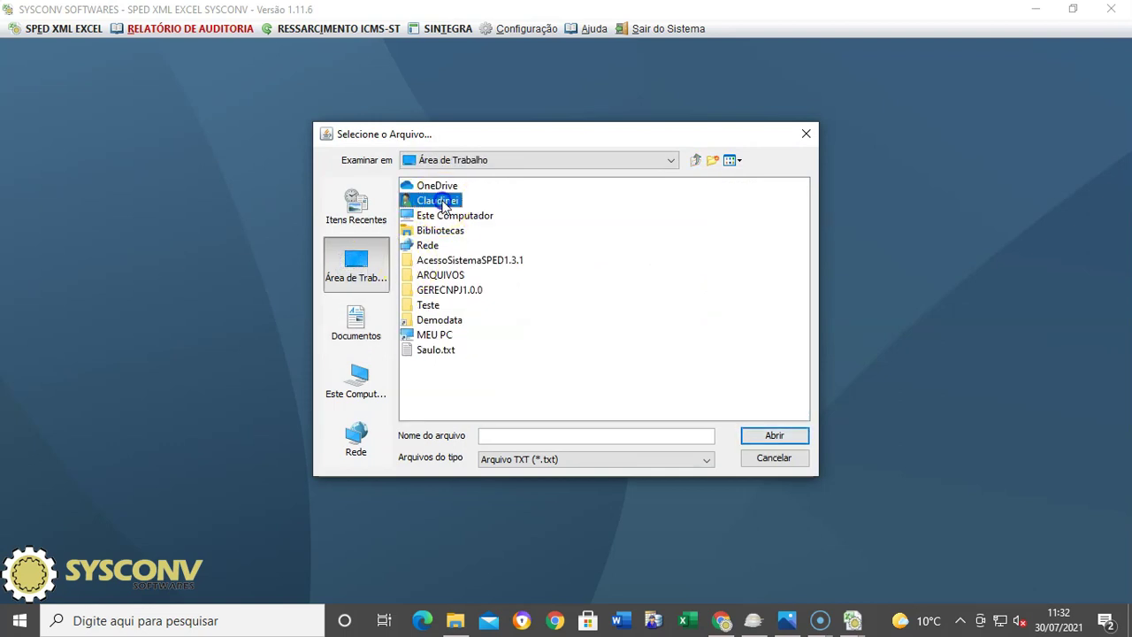
click(436, 366)
double_click(436, 365)
Step: Pick Sped_Icms_Ipi_v2210.TXT from folder 2 and export it to Excel as ICMS/IPI
double_click(425, 201)
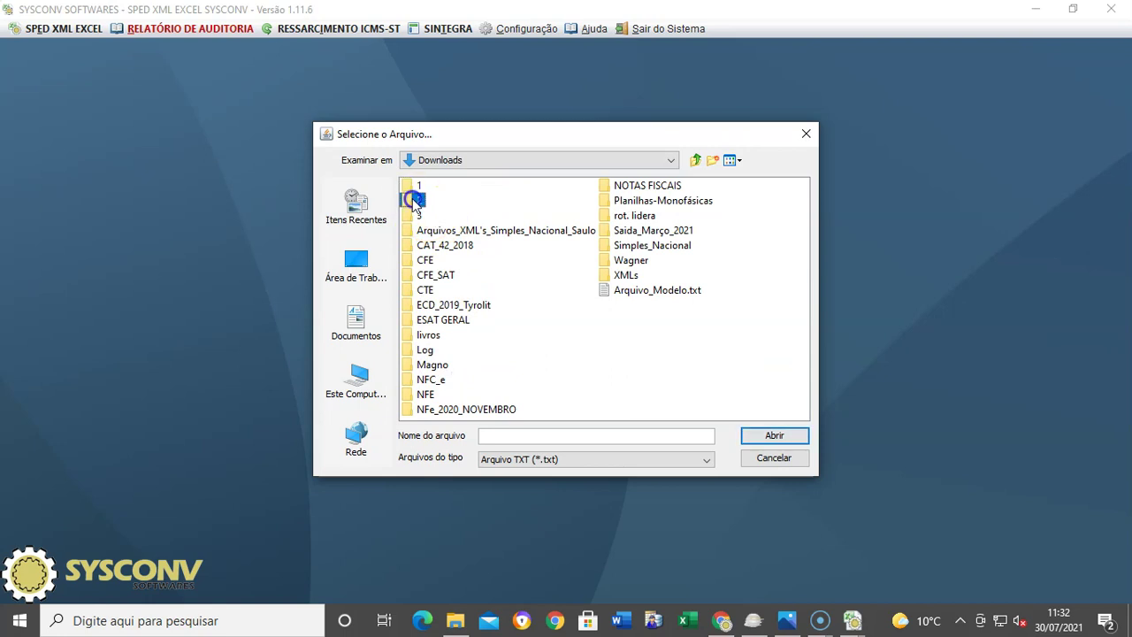
click(462, 186)
click(457, 202)
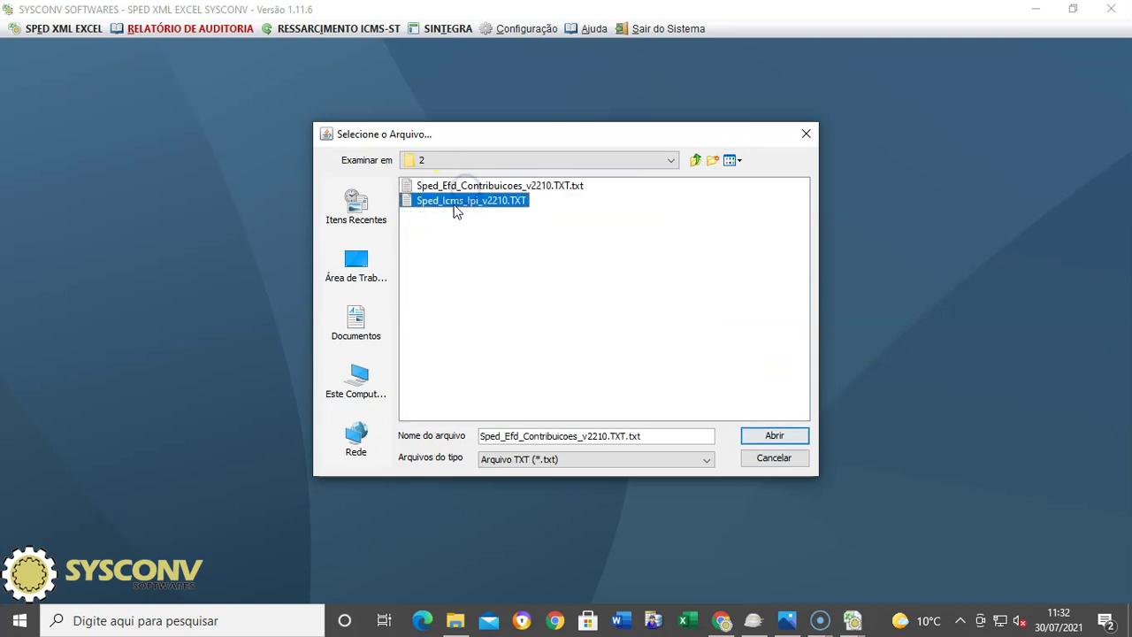
click(747, 436)
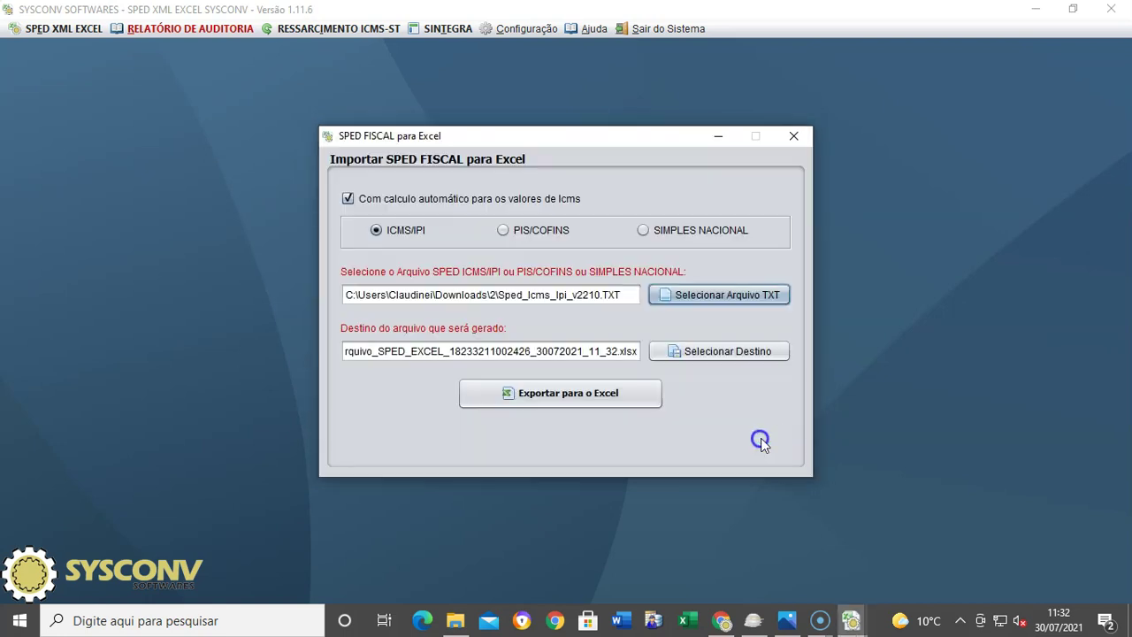
click(573, 393)
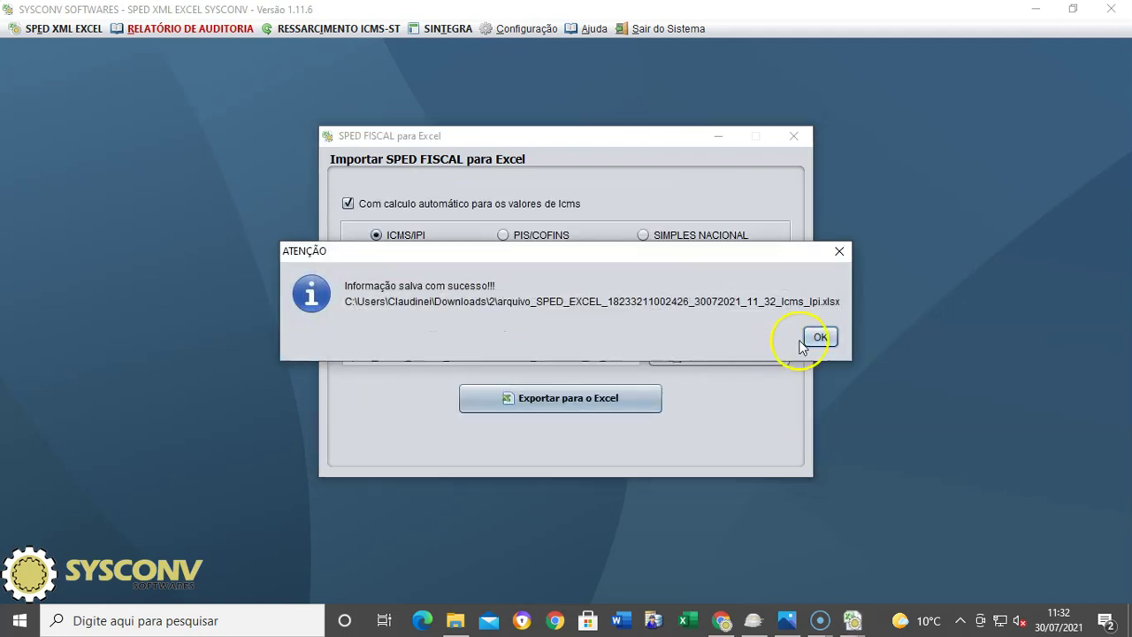
click(815, 340)
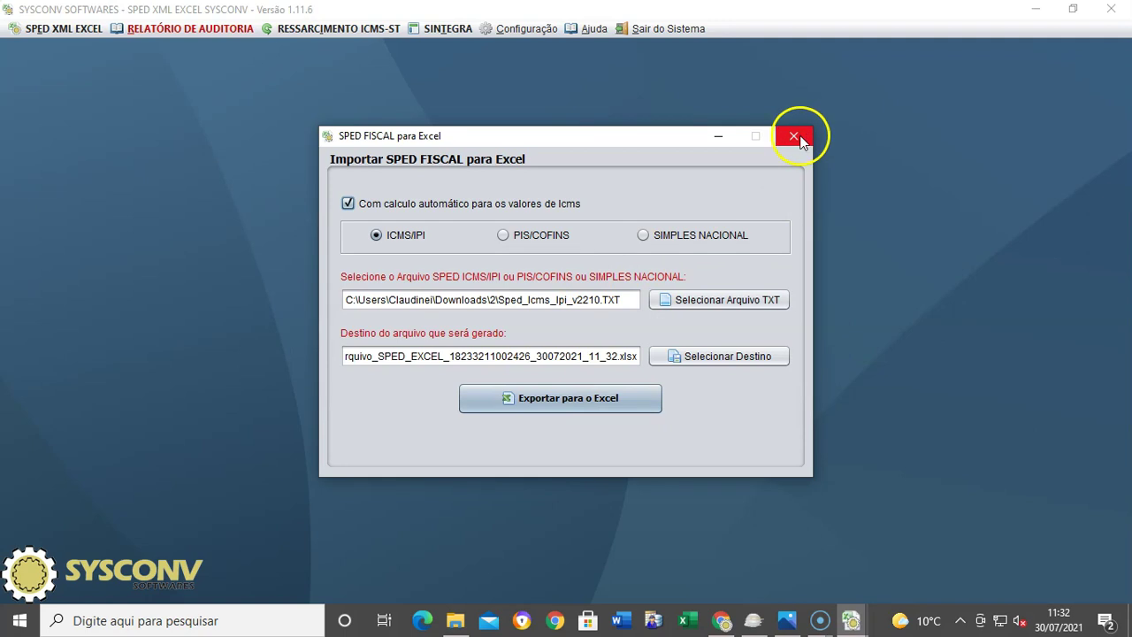
Step: Export Sped_Efd_Contribuicoes_v2210.TXT.txt from Downloads\2 to Excel as PIS/COFINS
click(504, 236)
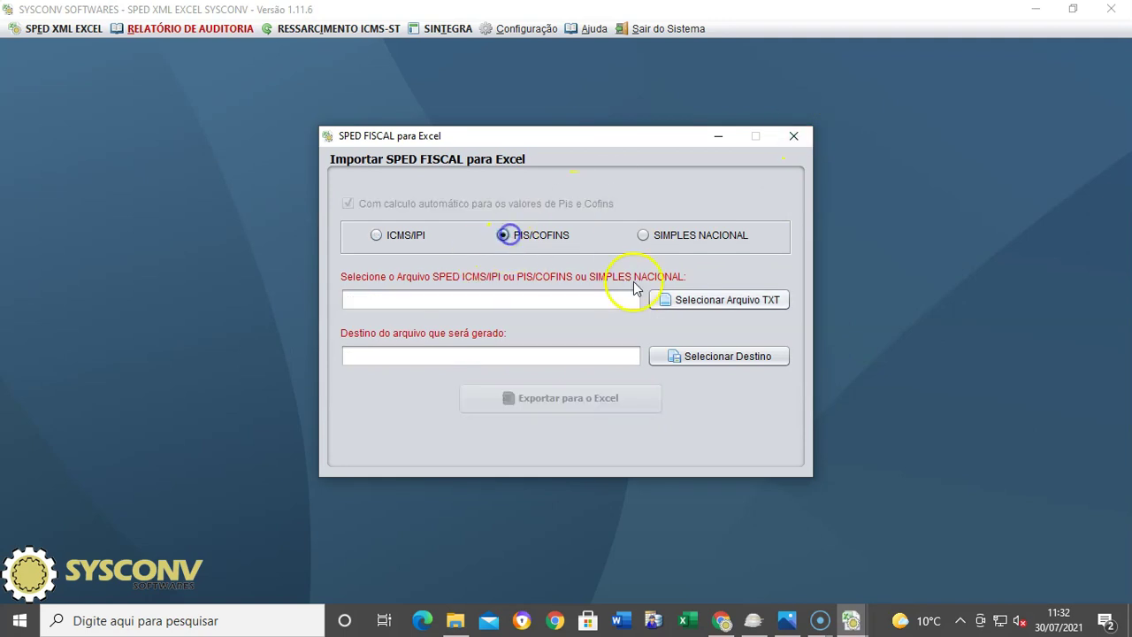
click(725, 301)
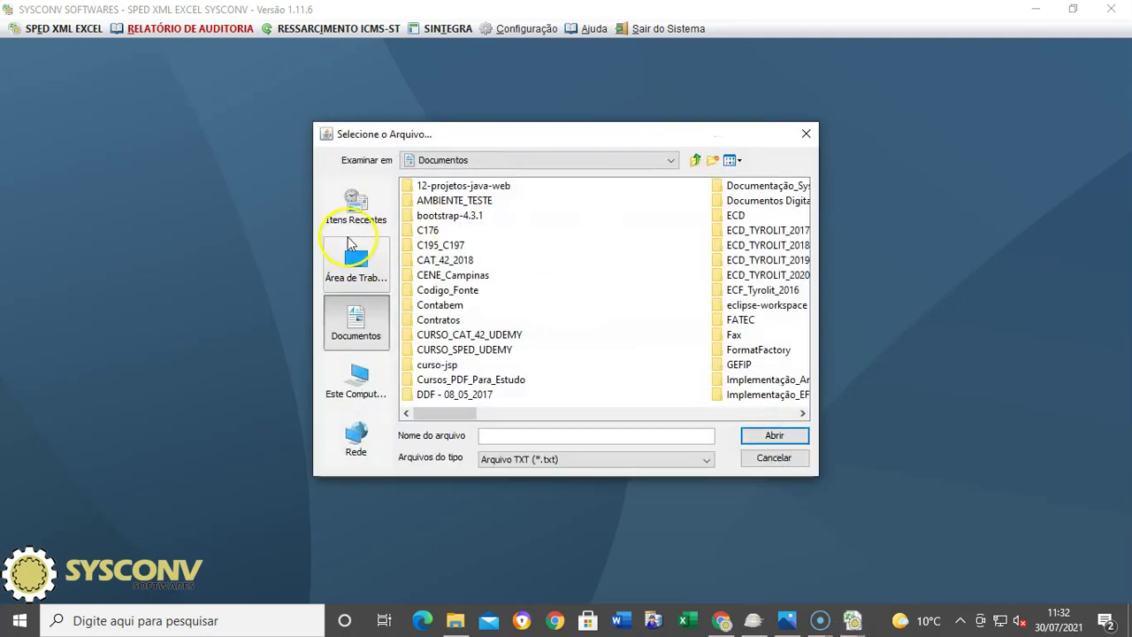
click(356, 262)
double_click(429, 201)
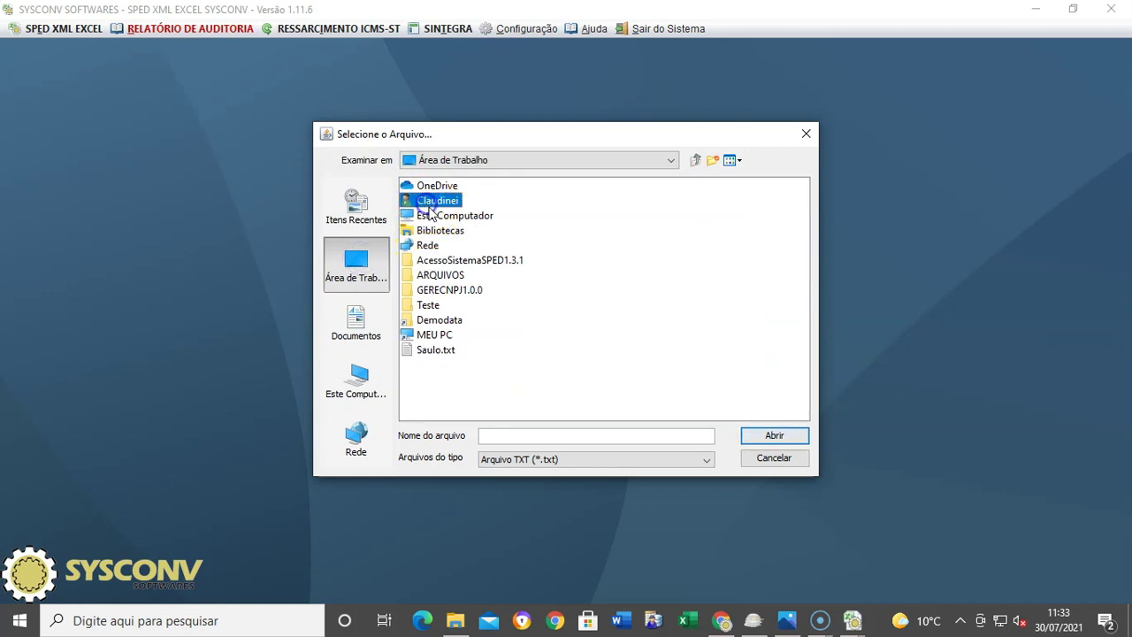
click(429, 366)
double_click(429, 365)
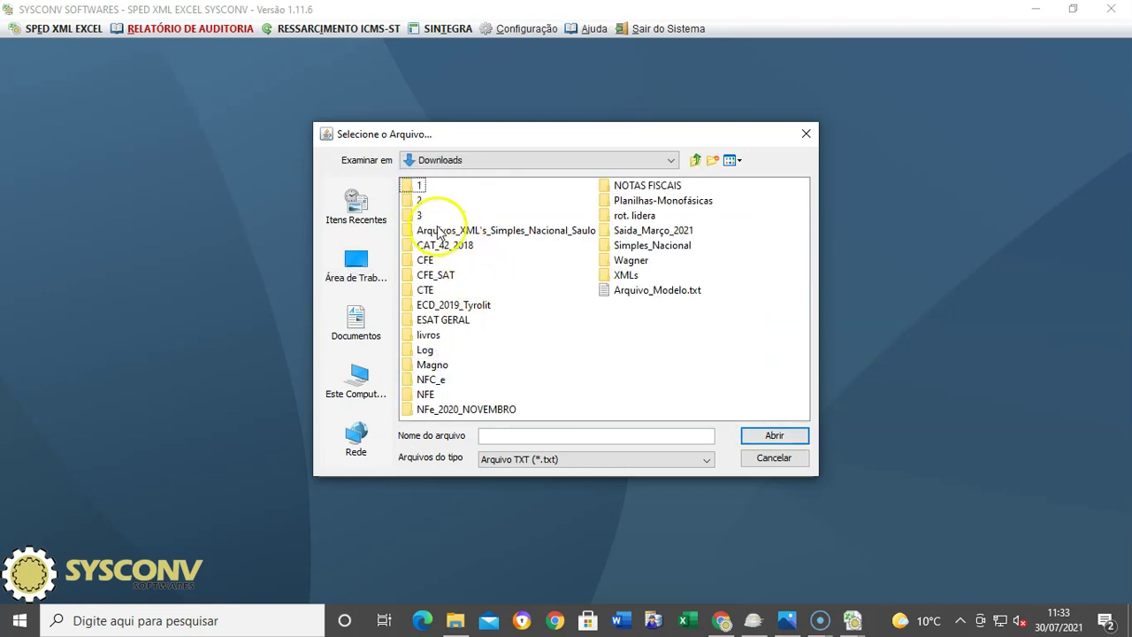
double_click(422, 202)
click(476, 188)
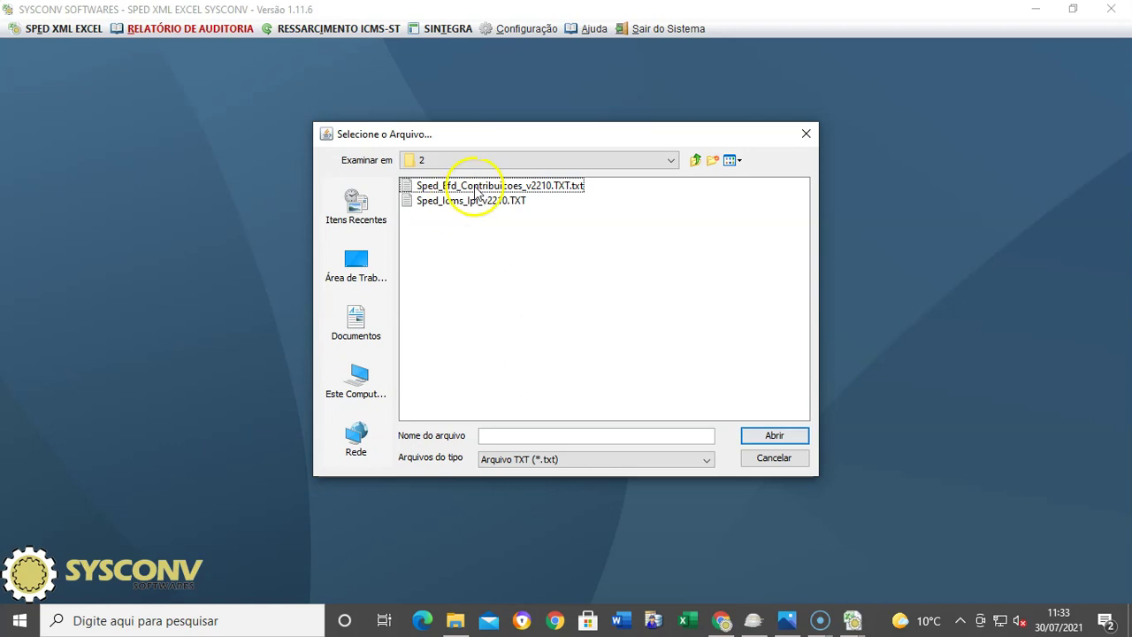
click(466, 190)
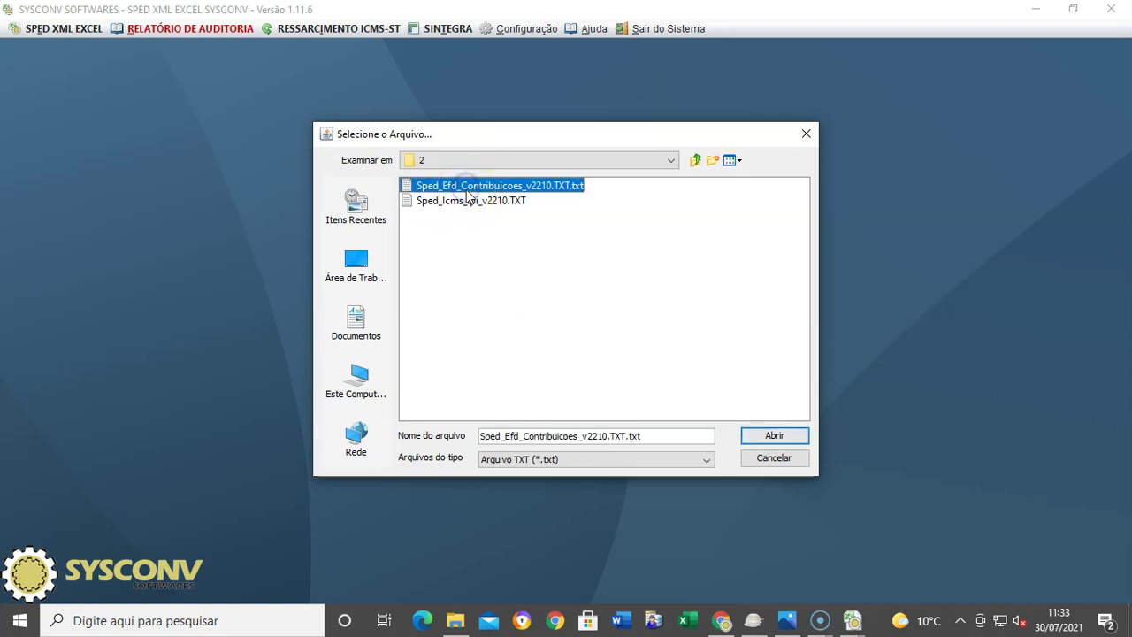
click(758, 434)
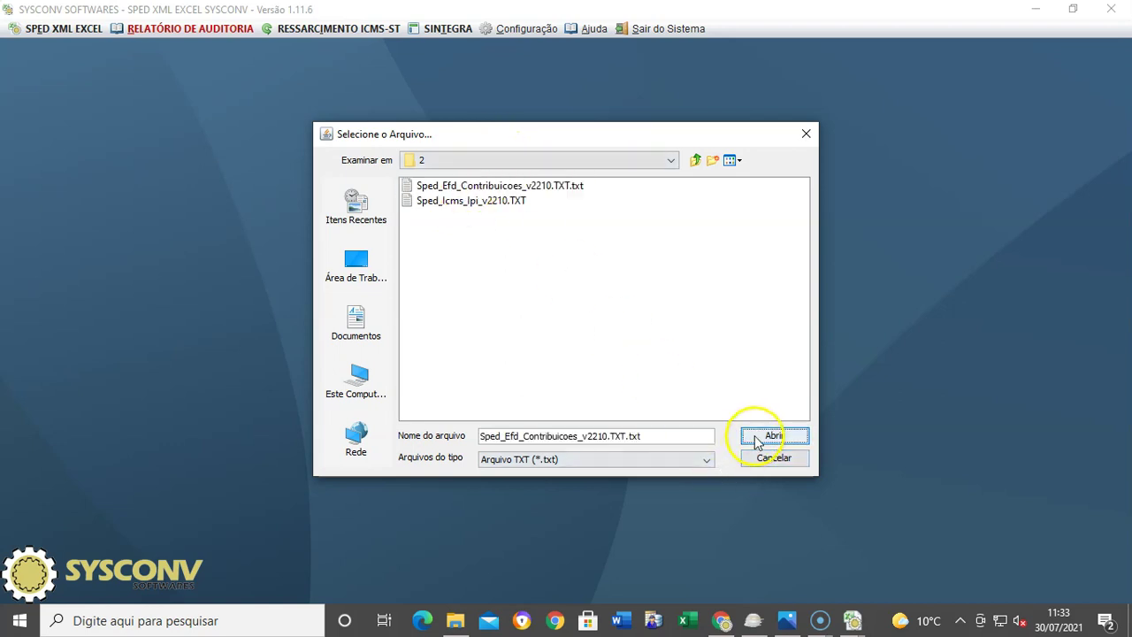
click(540, 399)
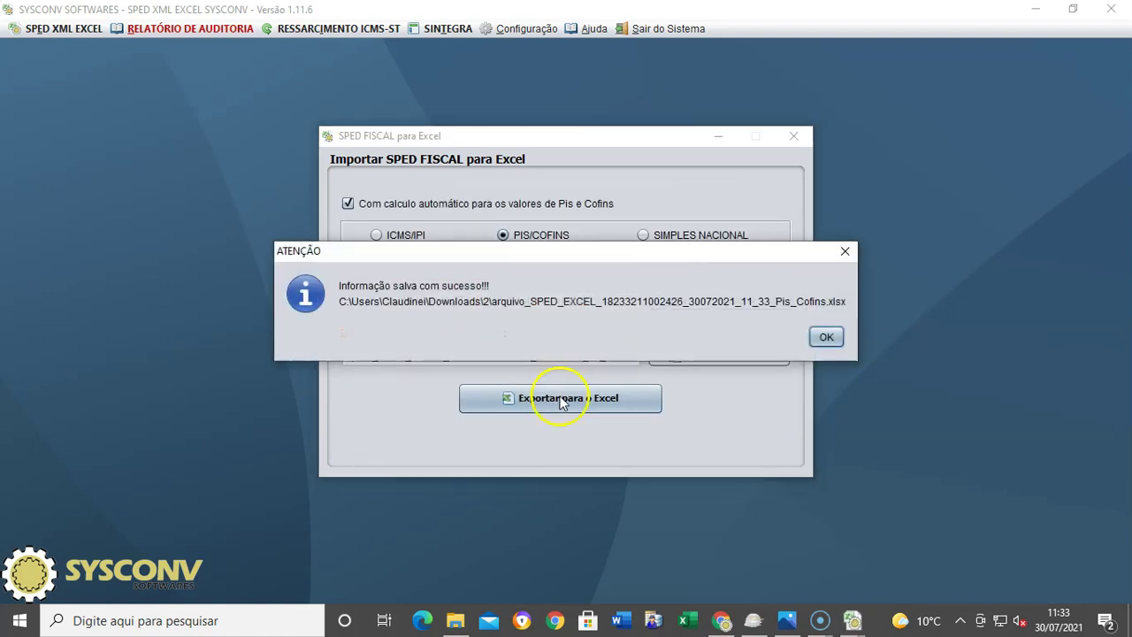
click(826, 337)
Step: Close the converter and open the Icms_Ipi workbook in Excel from File Explorer
click(794, 137)
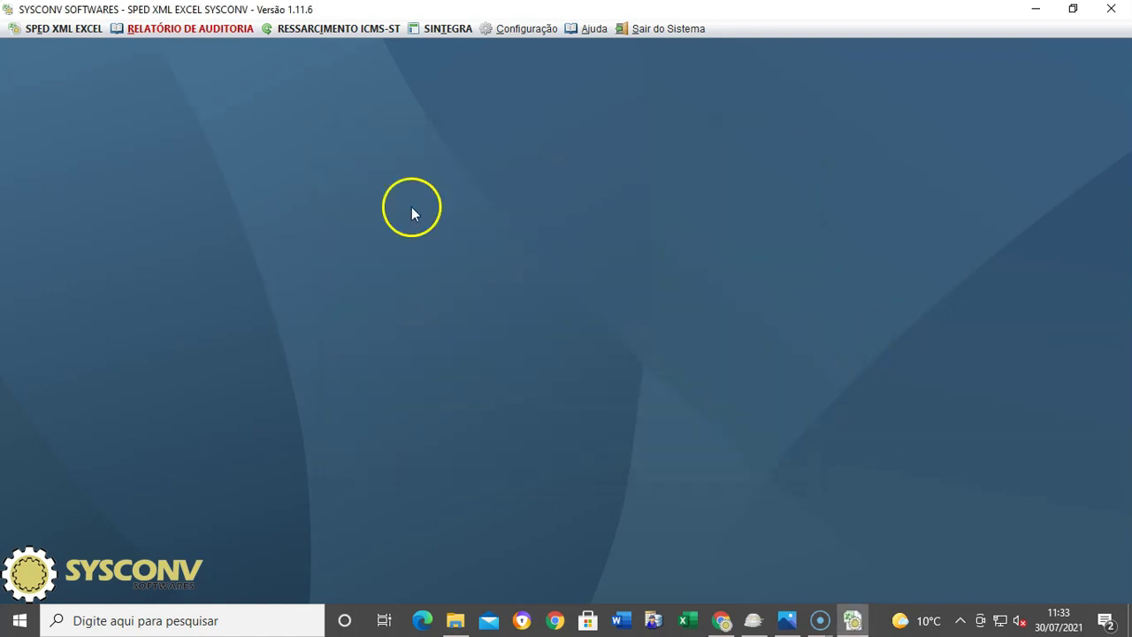
click(455, 620)
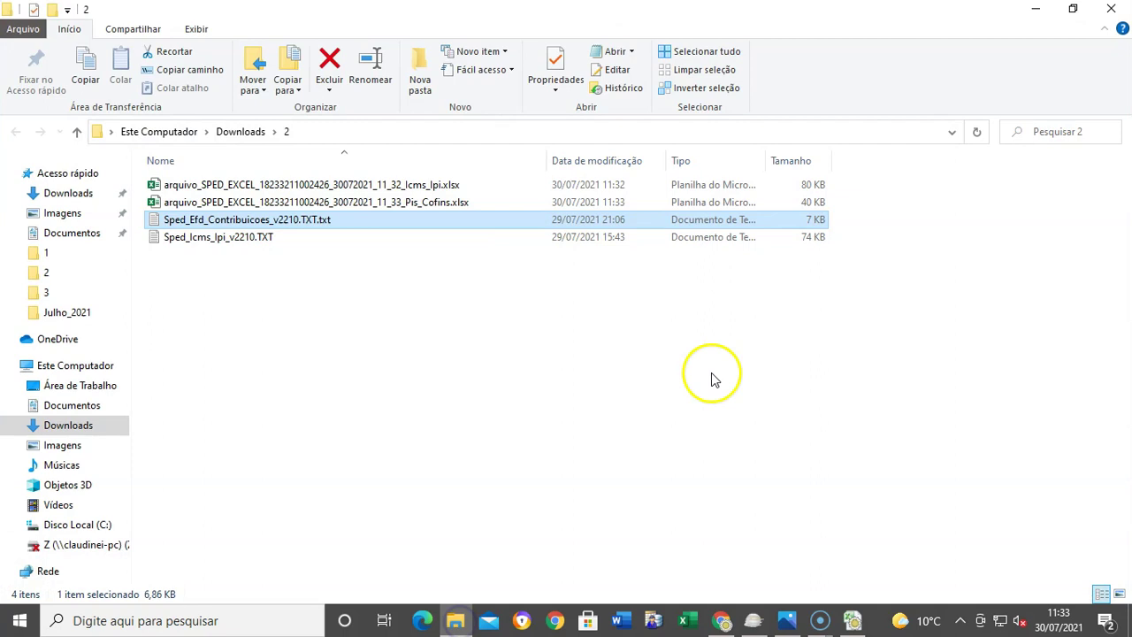
click(368, 187)
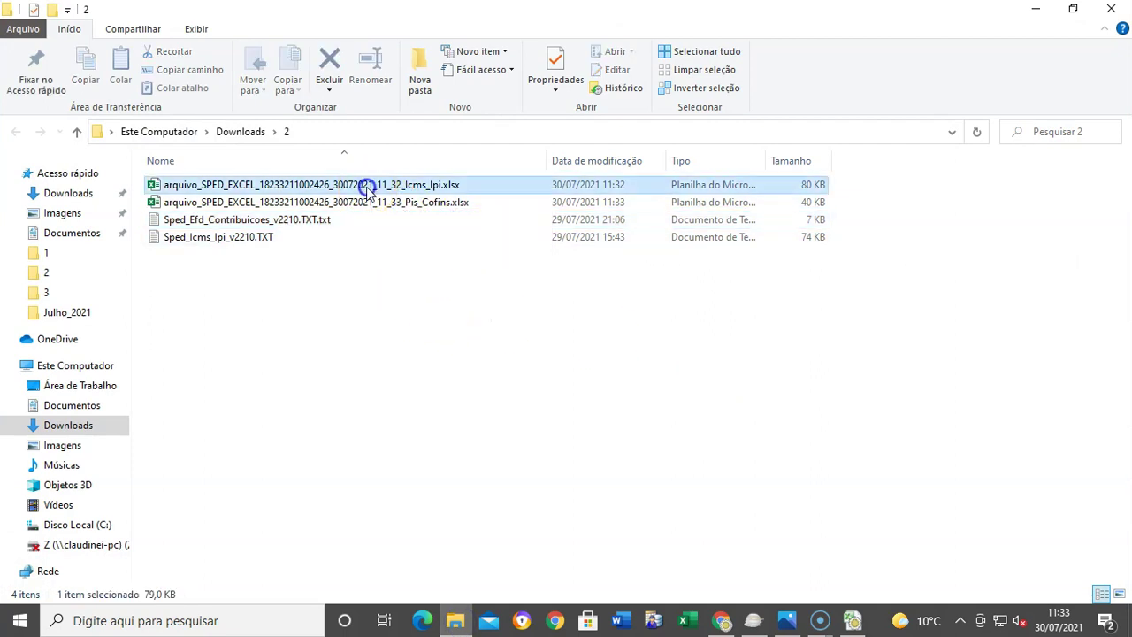
double_click(371, 188)
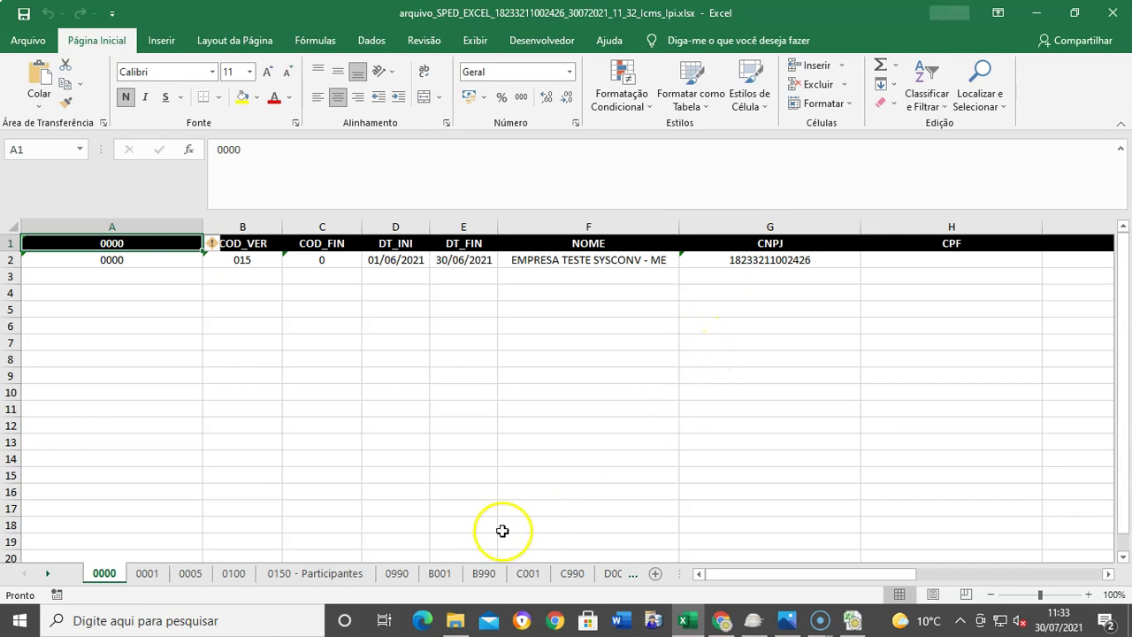
Step: Switch to the D100 - Fretes sheet and add filters to all its header columns
click(46, 575)
click(46, 575)
click(46, 575)
click(324, 575)
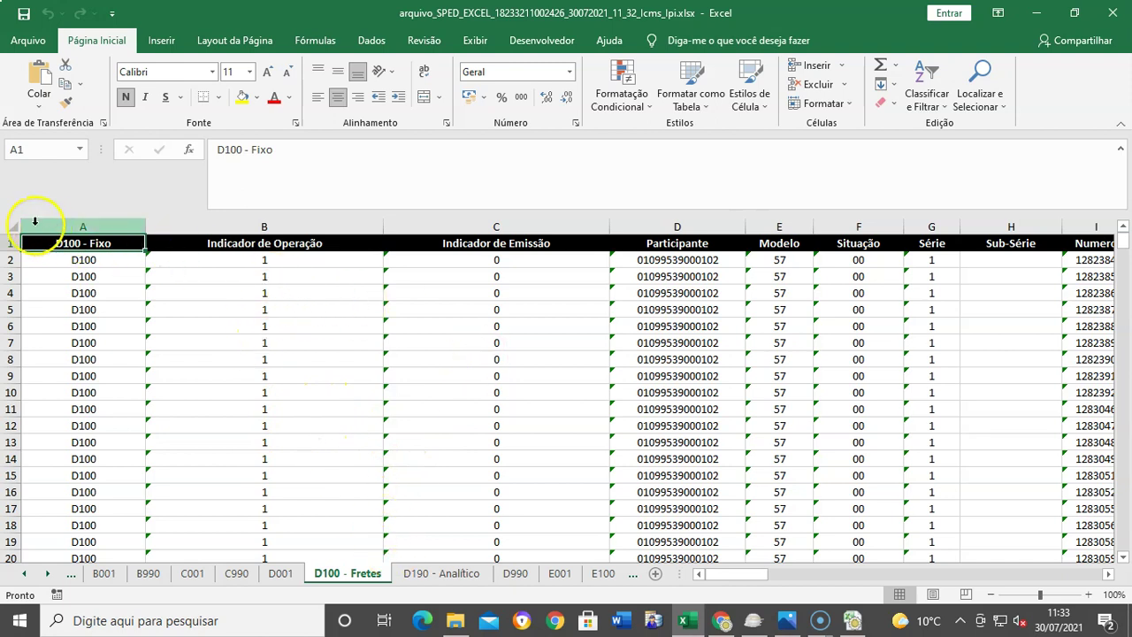
click(12, 226)
click(931, 93)
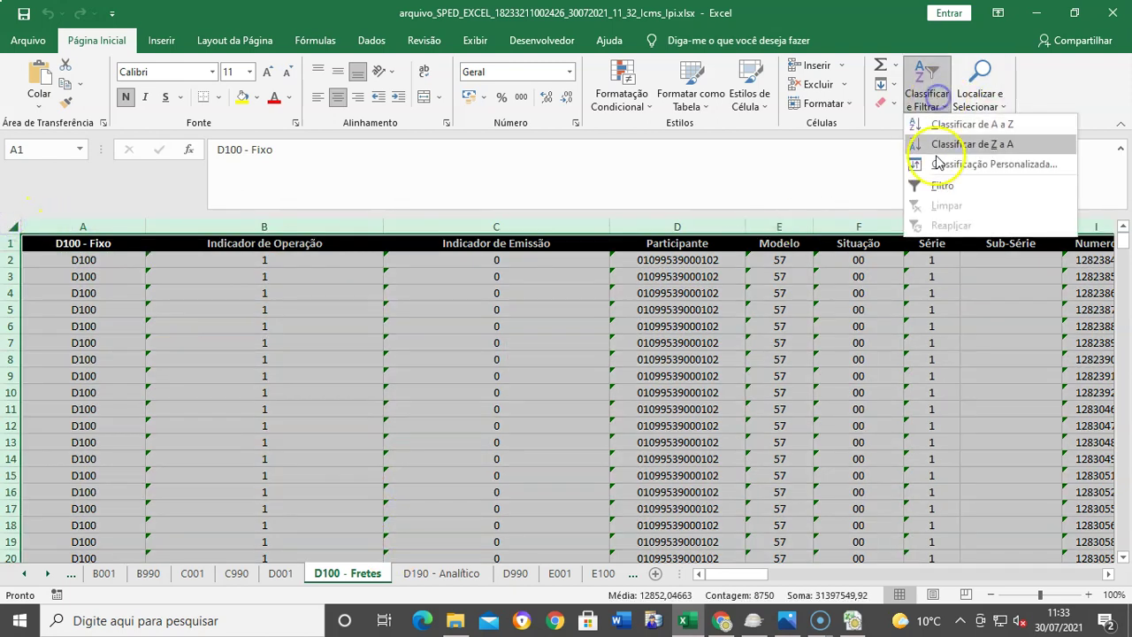
click(943, 187)
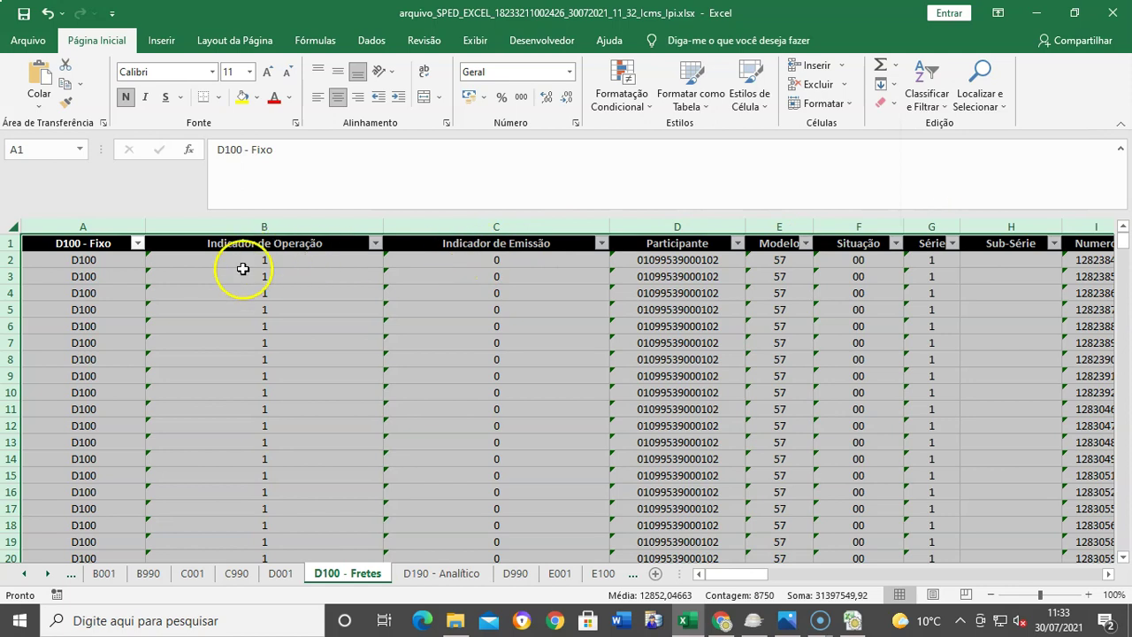
Step: Check the Indicador de Operação and Situação filter values unchanged, then select cells F7 and D6
click(376, 245)
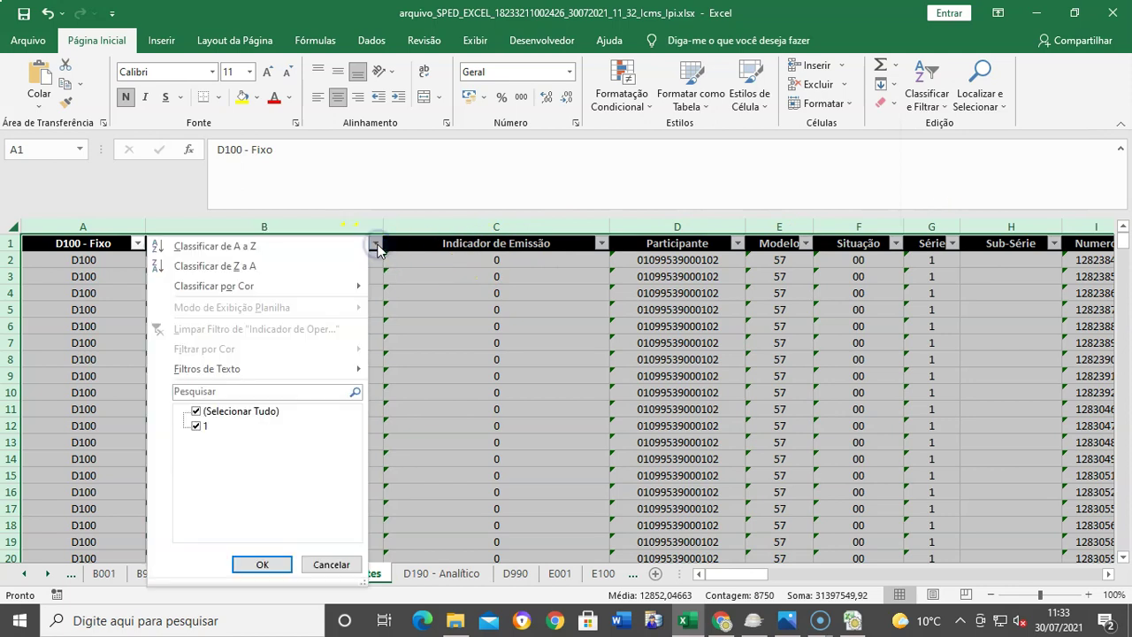
click(430, 417)
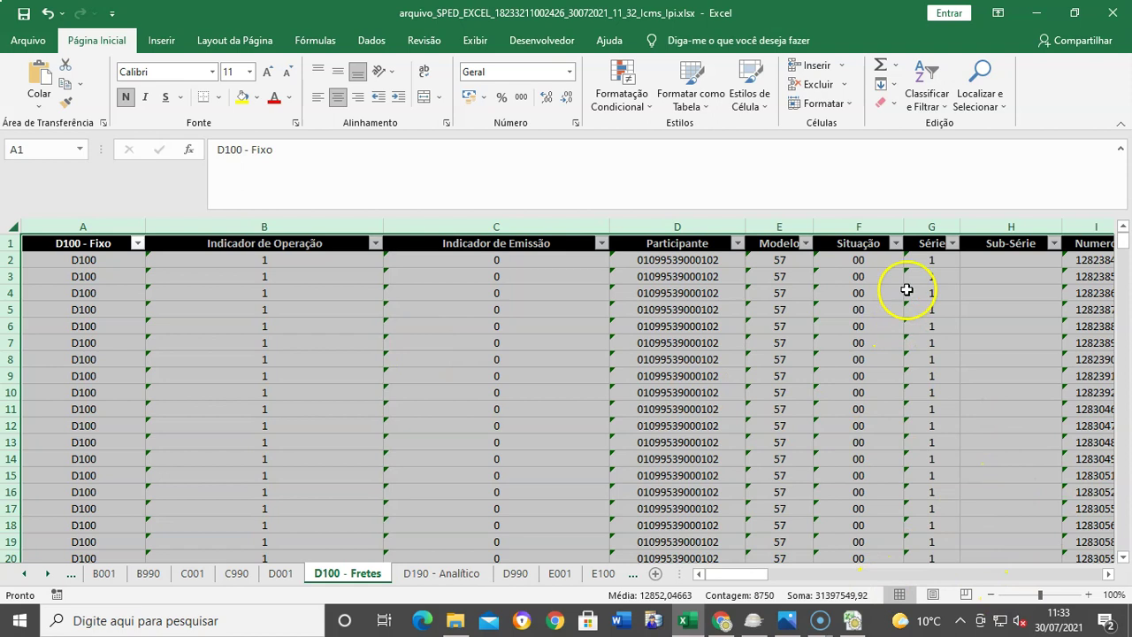
click(896, 244)
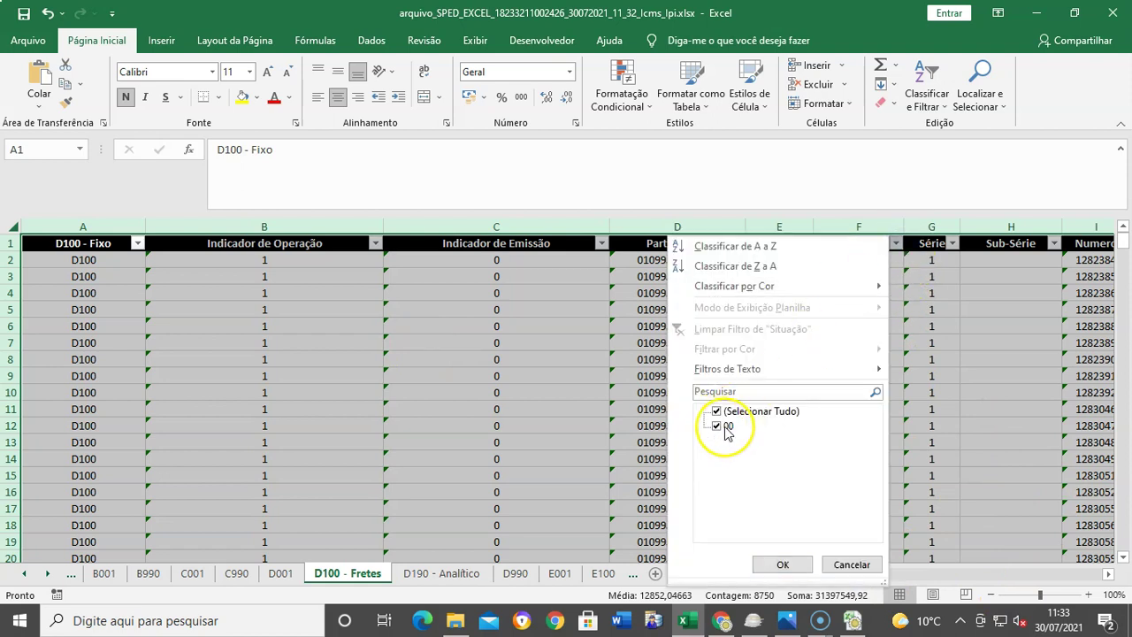
click(1009, 380)
click(879, 342)
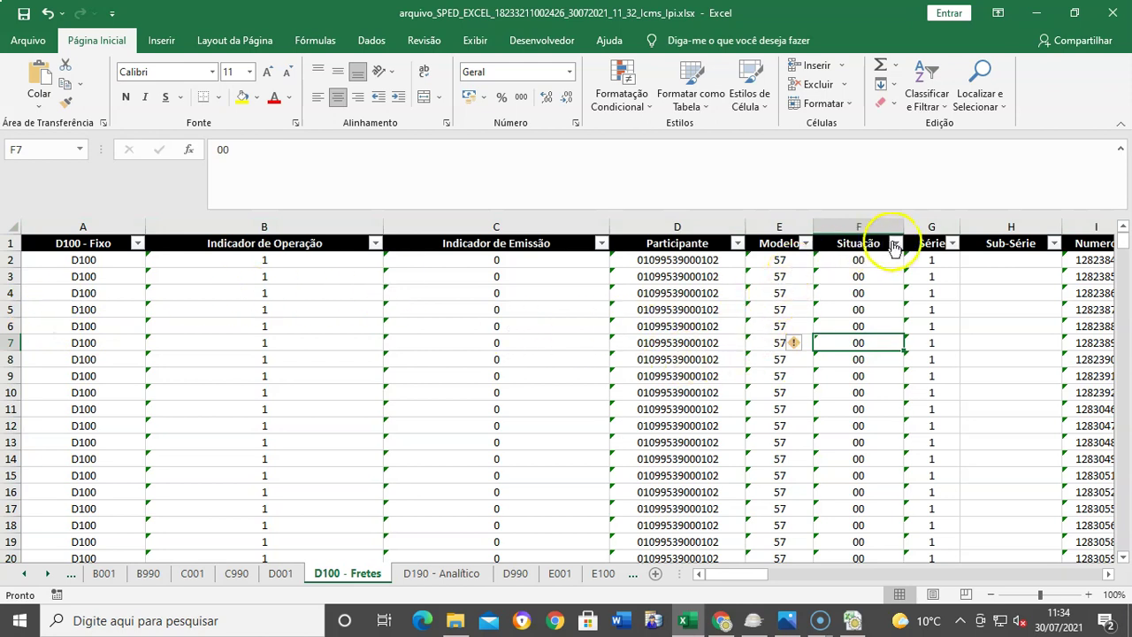
click(853, 349)
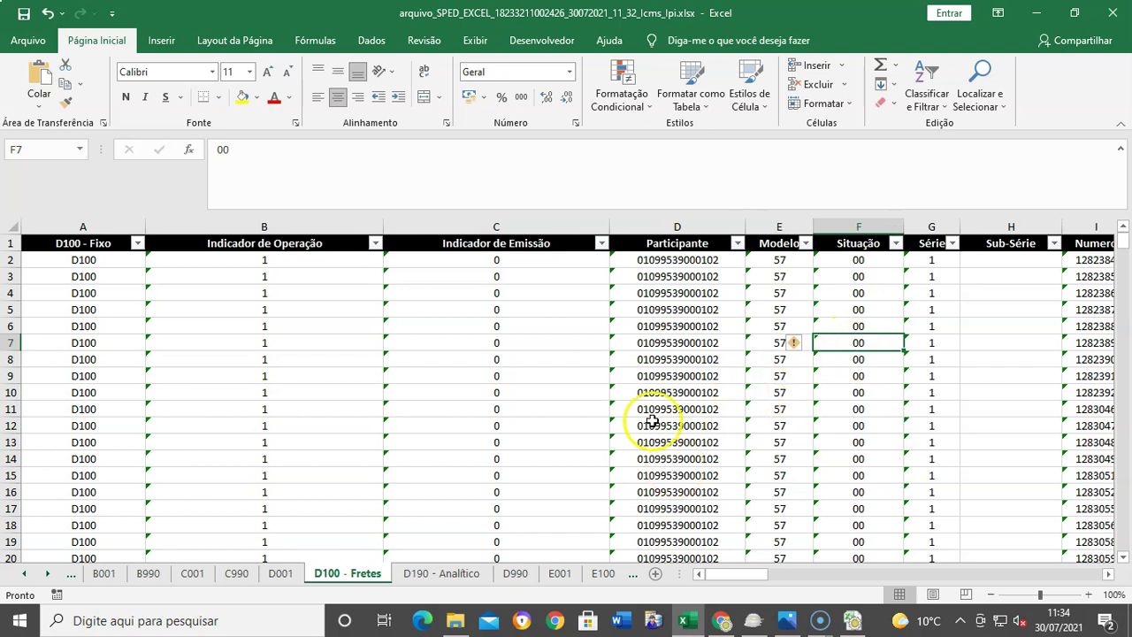
click(678, 324)
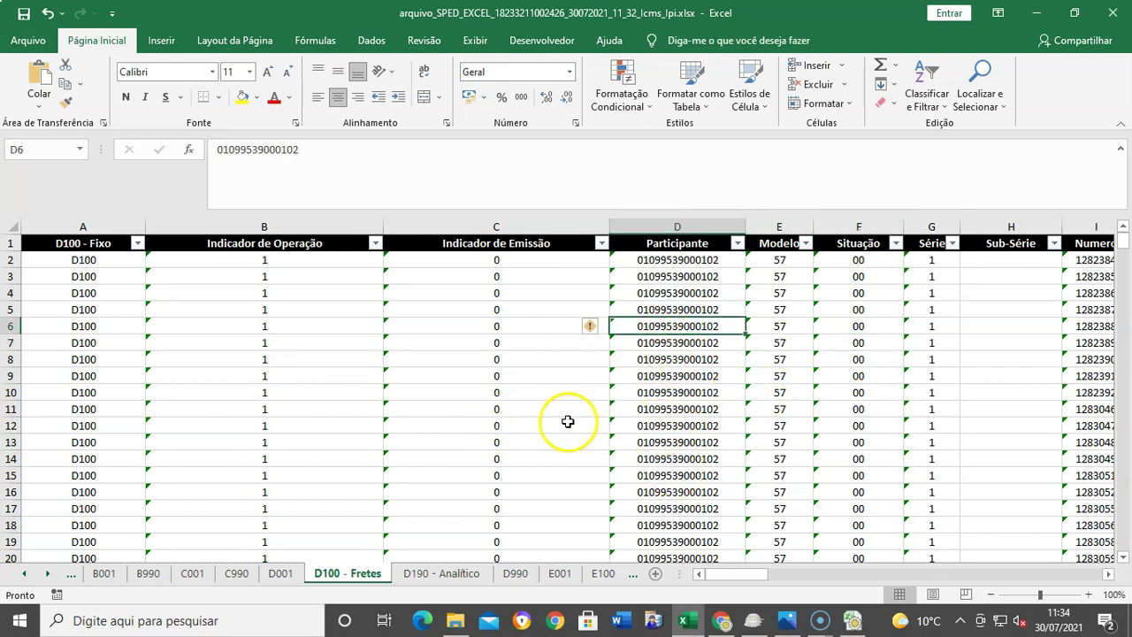
Step: Compare the D100 - Fretes and D190 - Analítico sheets, selecting cell E6 on D100
click(462, 575)
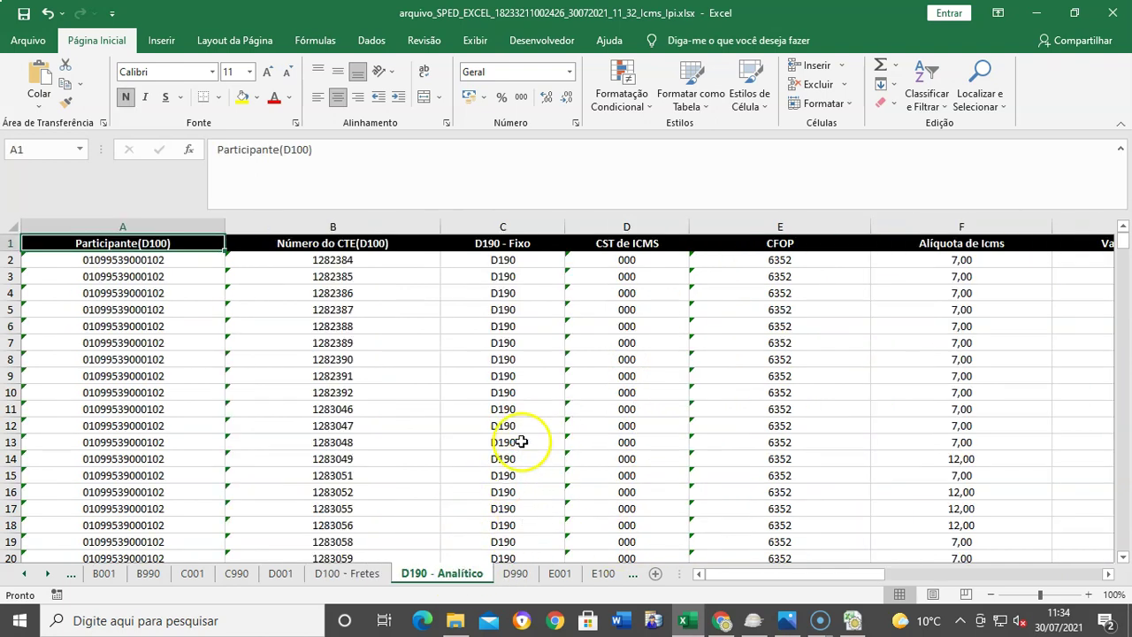
click(349, 574)
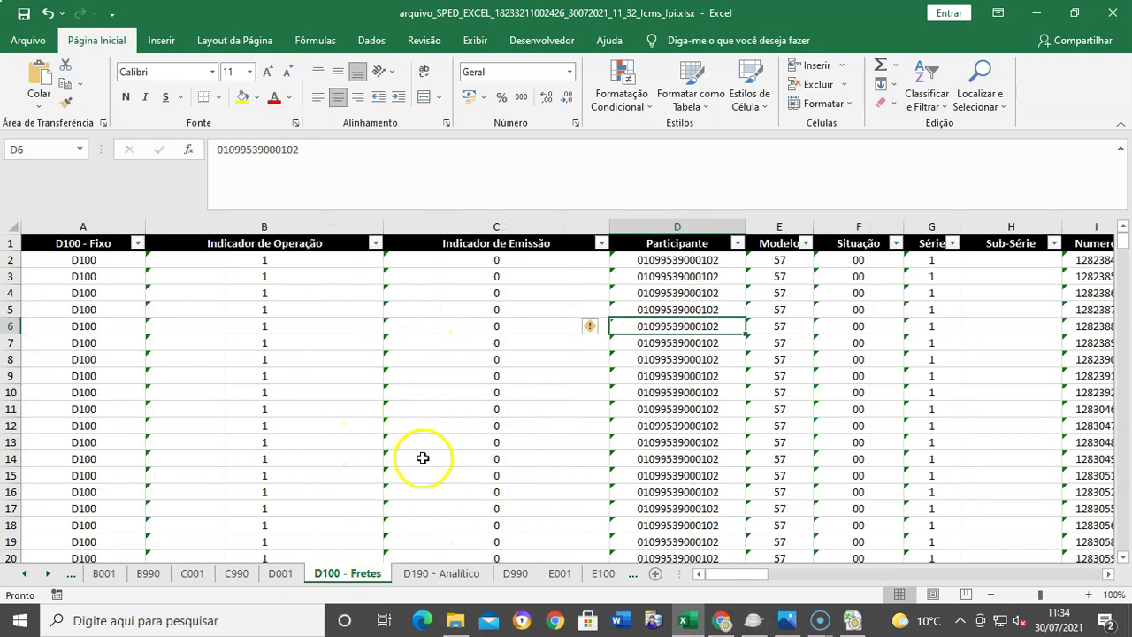
click(433, 574)
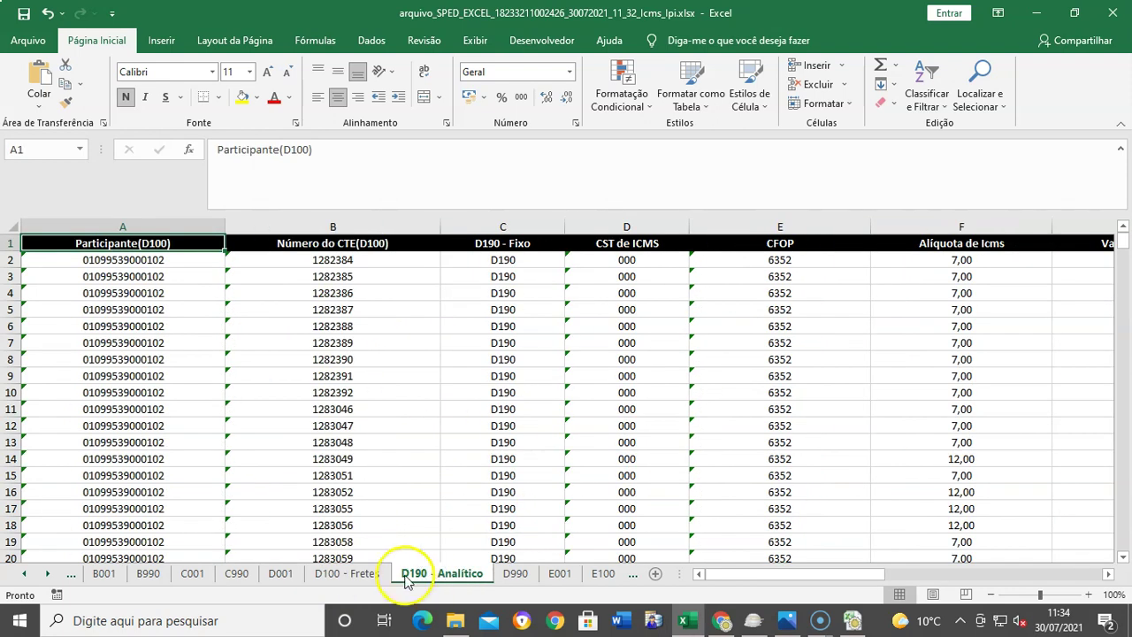
click(345, 574)
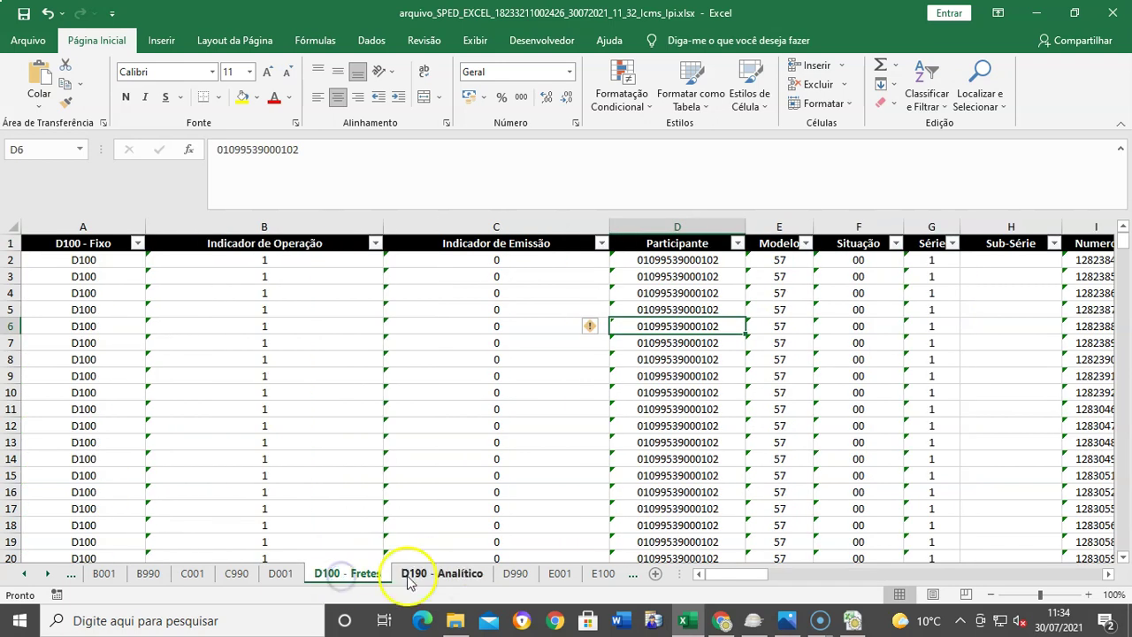
click(409, 577)
click(367, 577)
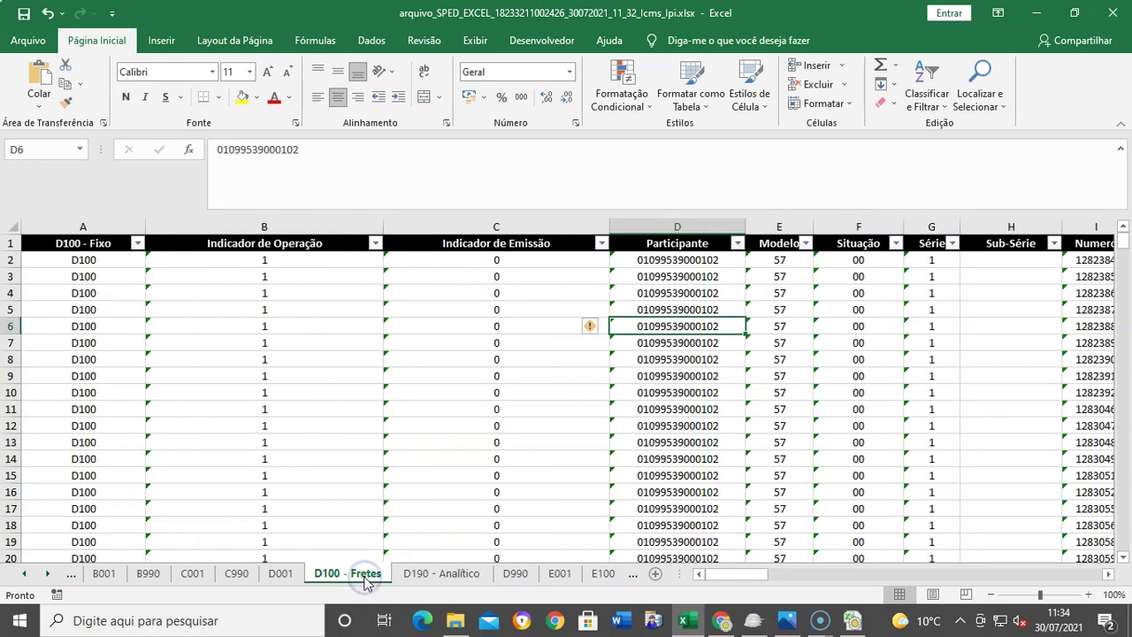
click(412, 577)
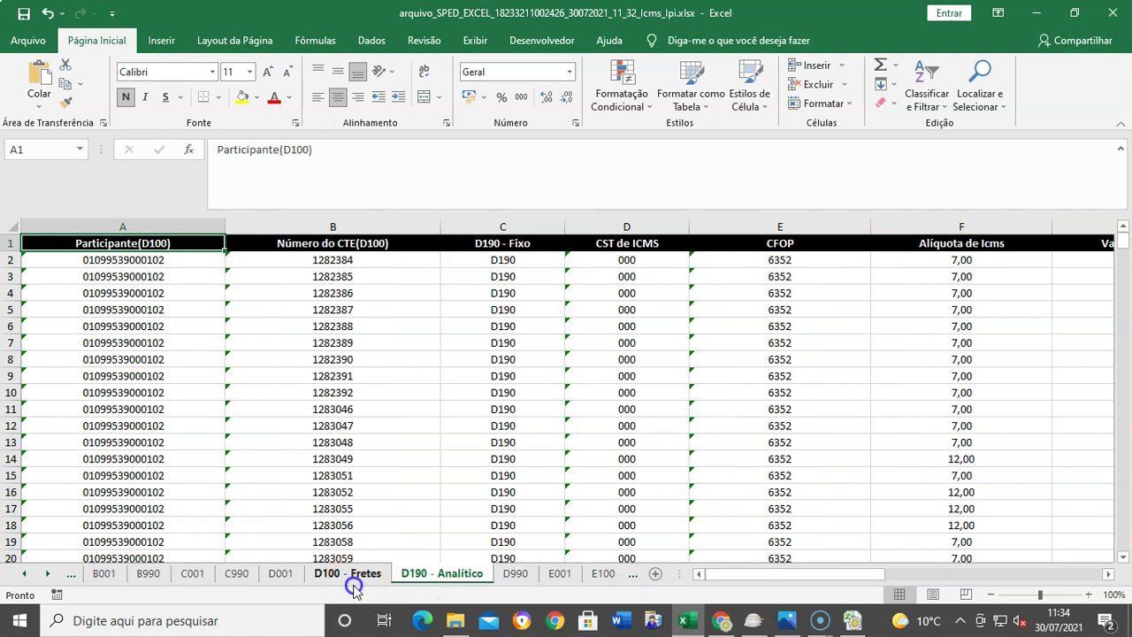
click(354, 574)
click(806, 324)
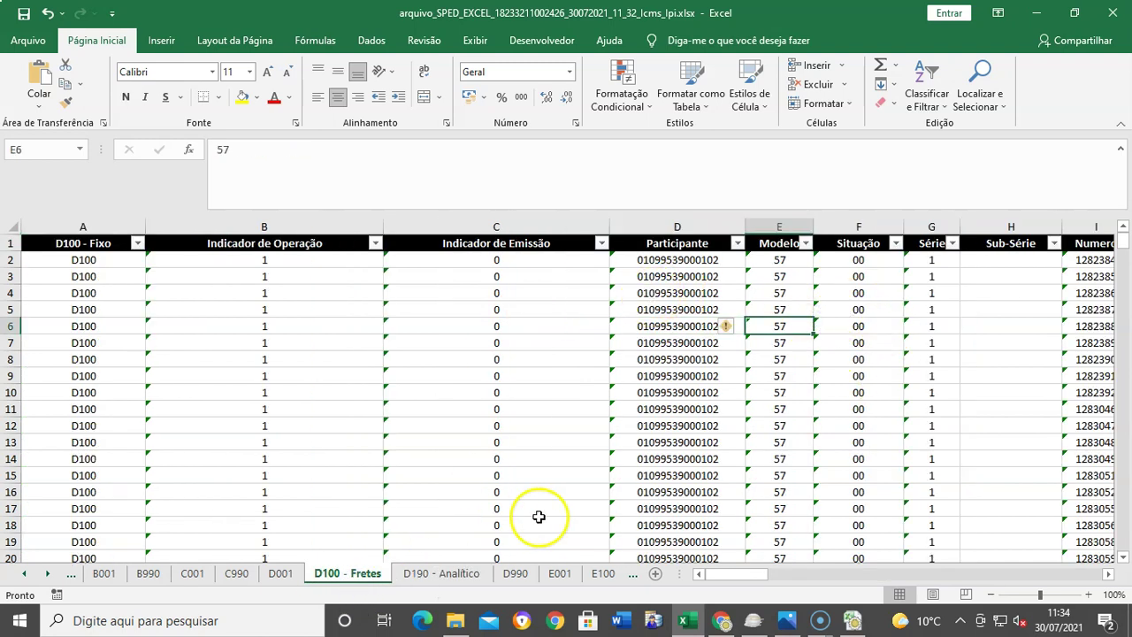
Step: Bring up the D990 sheet, which shows a QTD_LIN_D count of 700
click(434, 575)
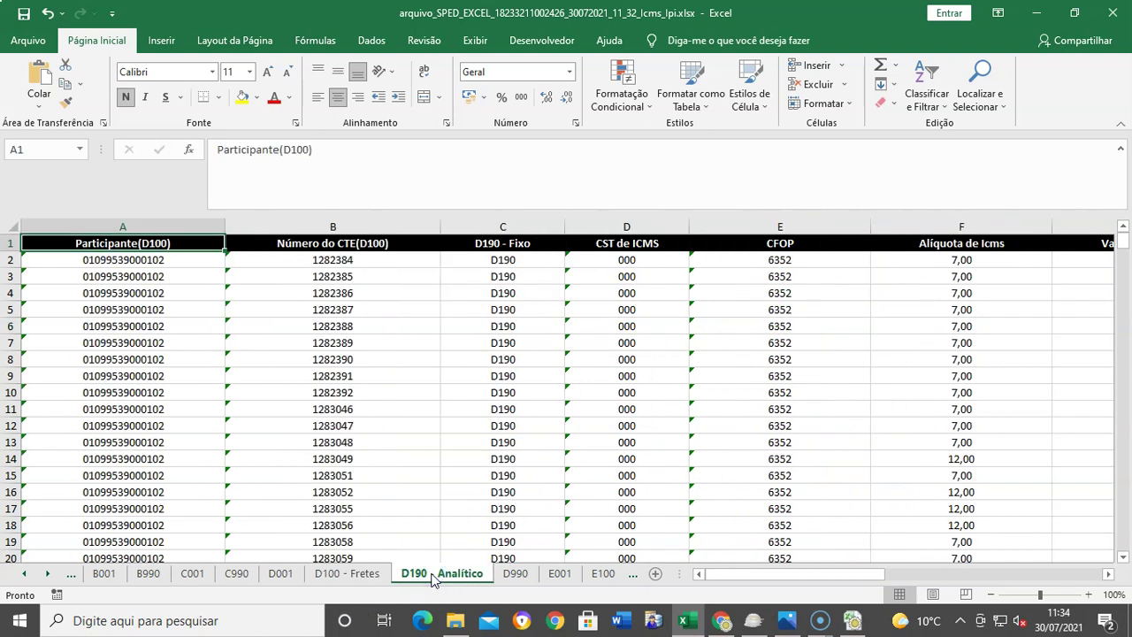
click(509, 574)
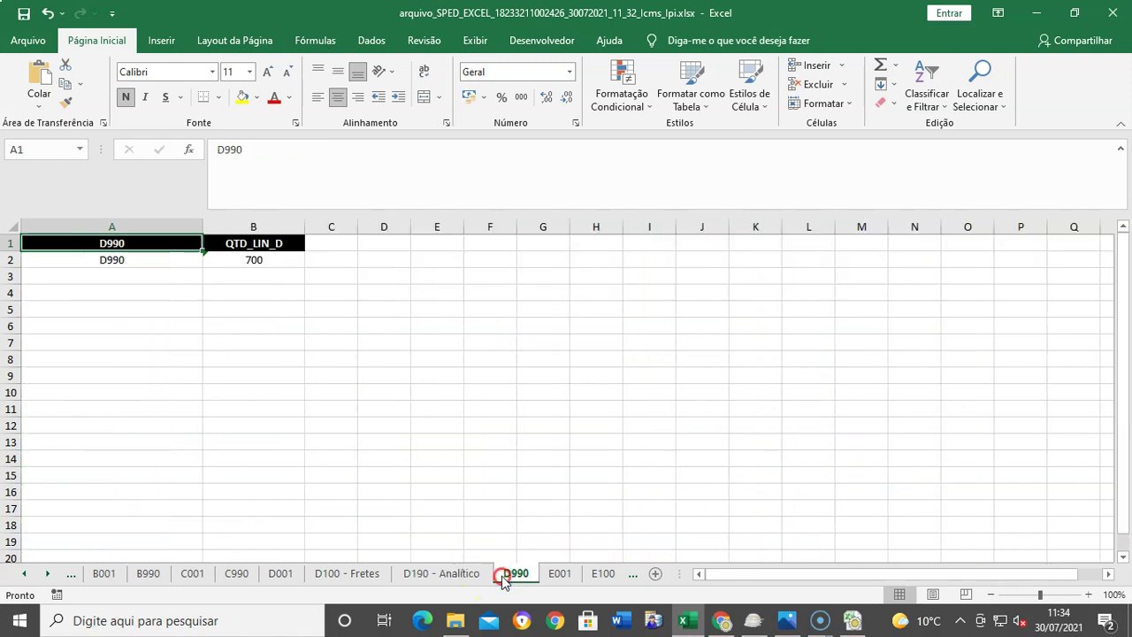
right_click(508, 574)
Step: Insert a blank worksheet, Planilha1, just before D990
click(567, 386)
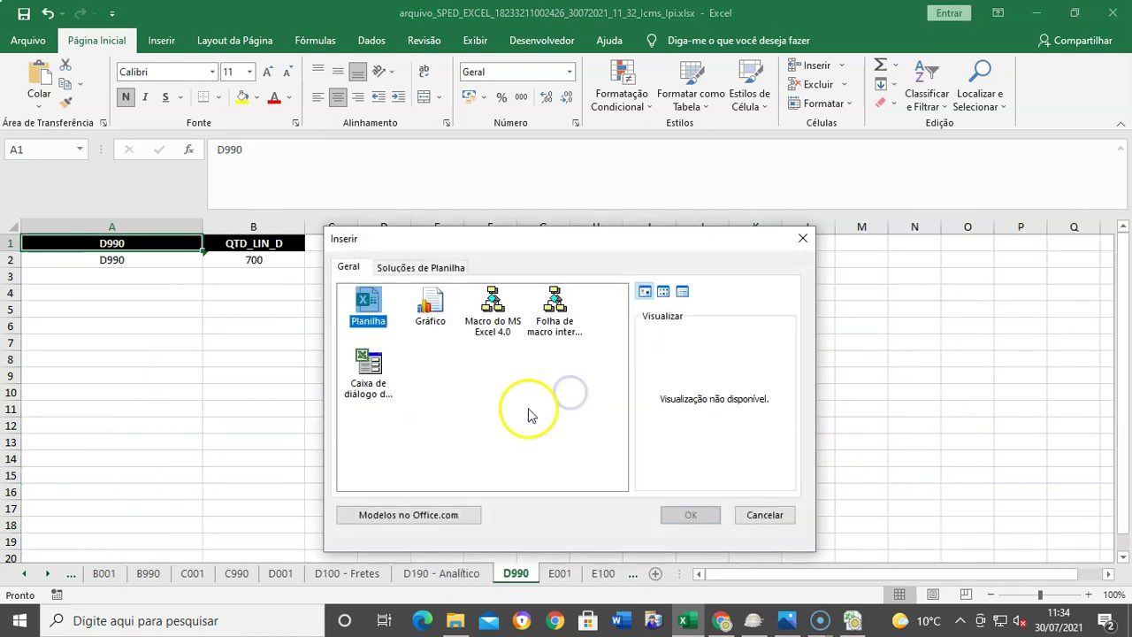
click(692, 516)
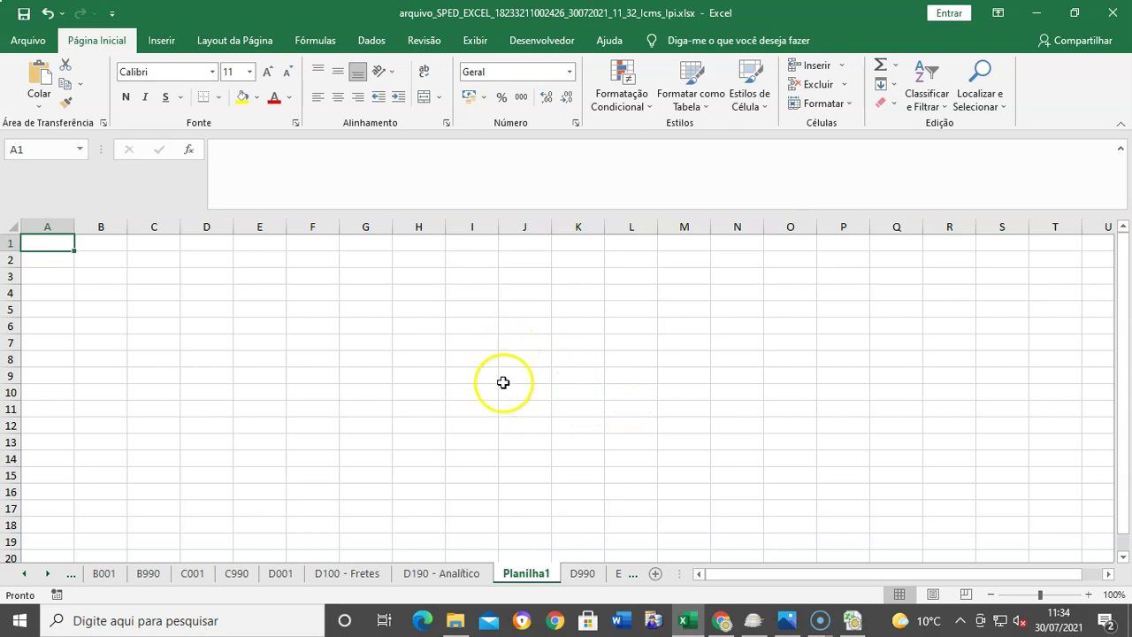
Step: Select and copy columns I, K and T on D100 - Fretes; the copy hits a multiple-selections warning
click(356, 571)
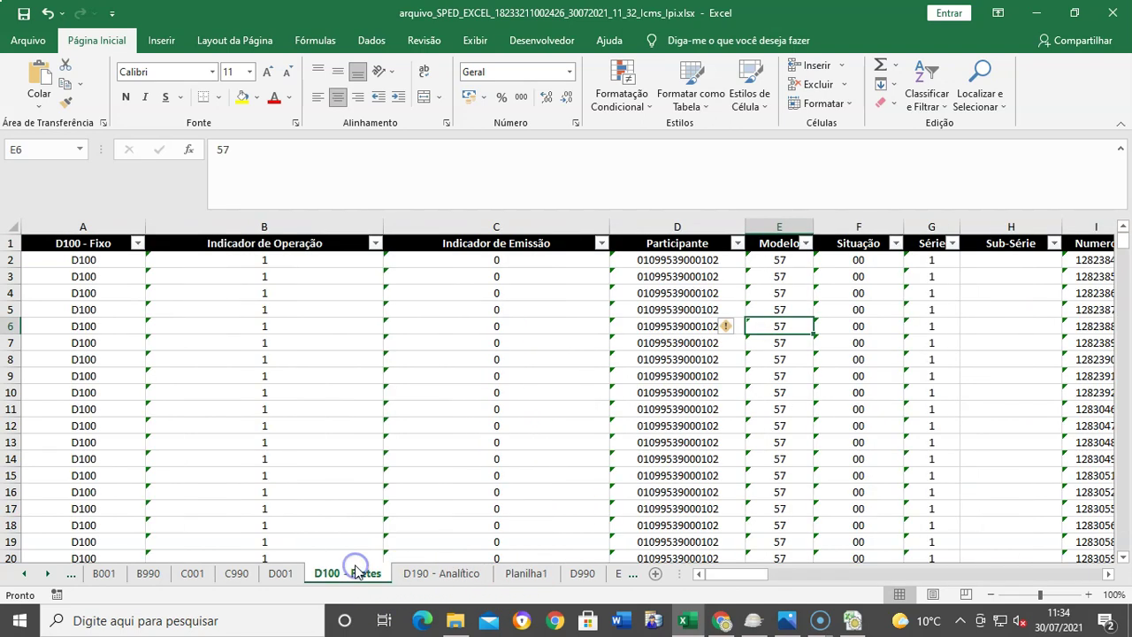
click(464, 574)
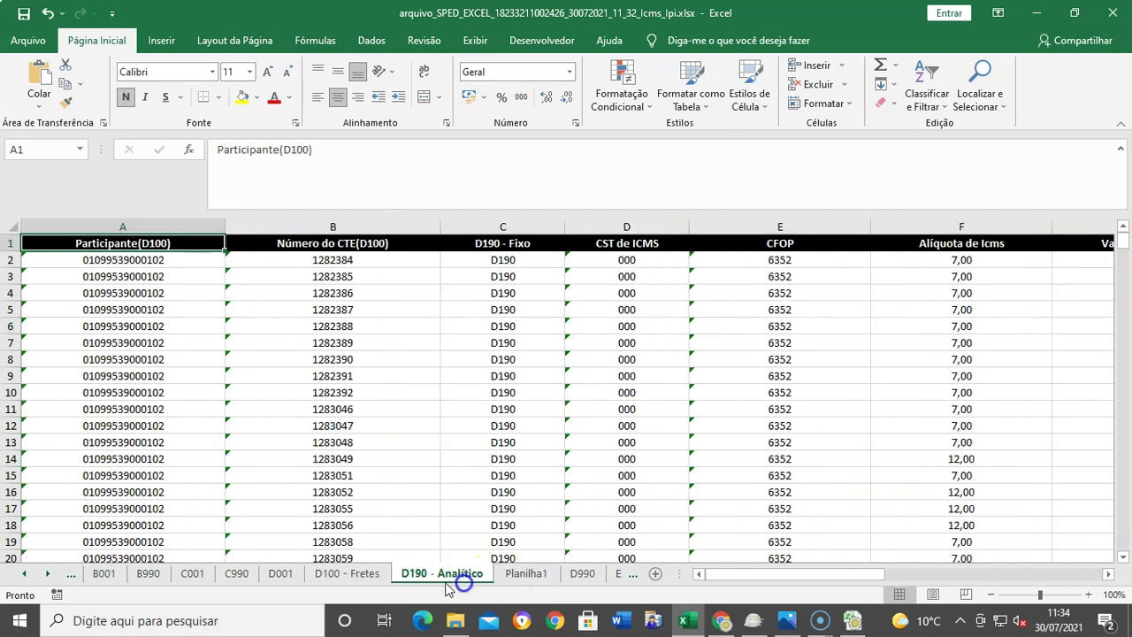
click(365, 577)
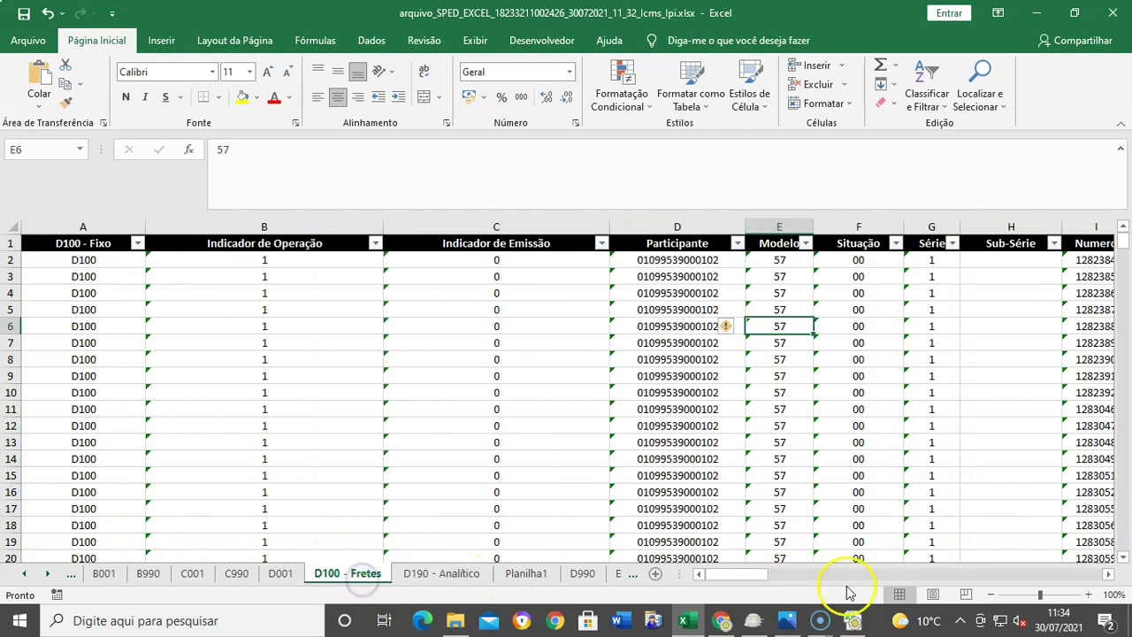
click(1109, 576)
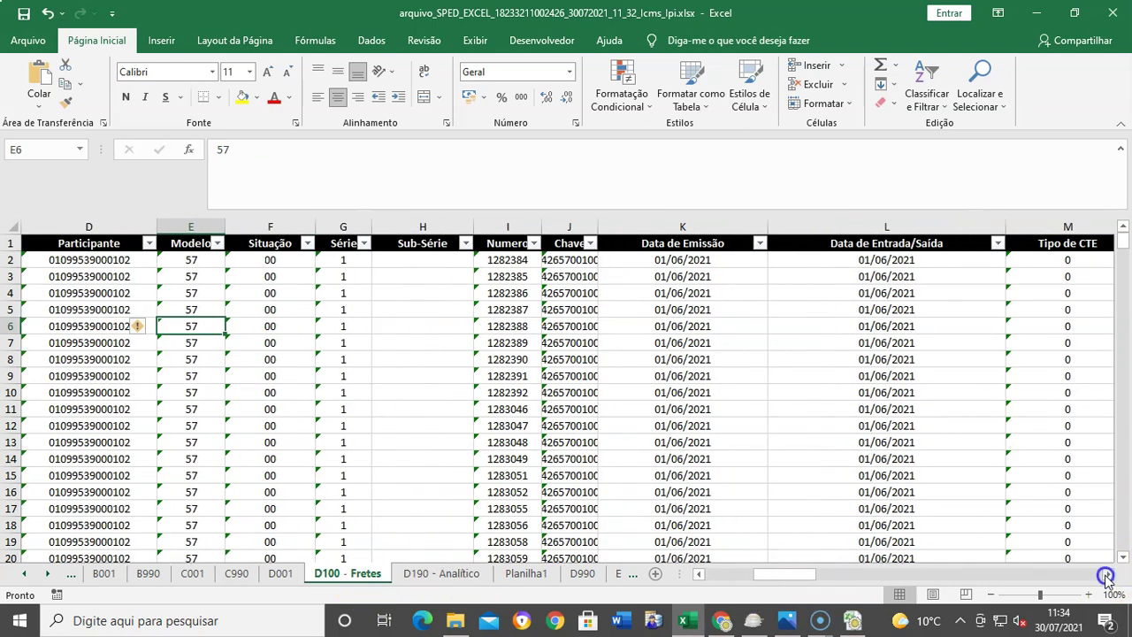
click(372, 227)
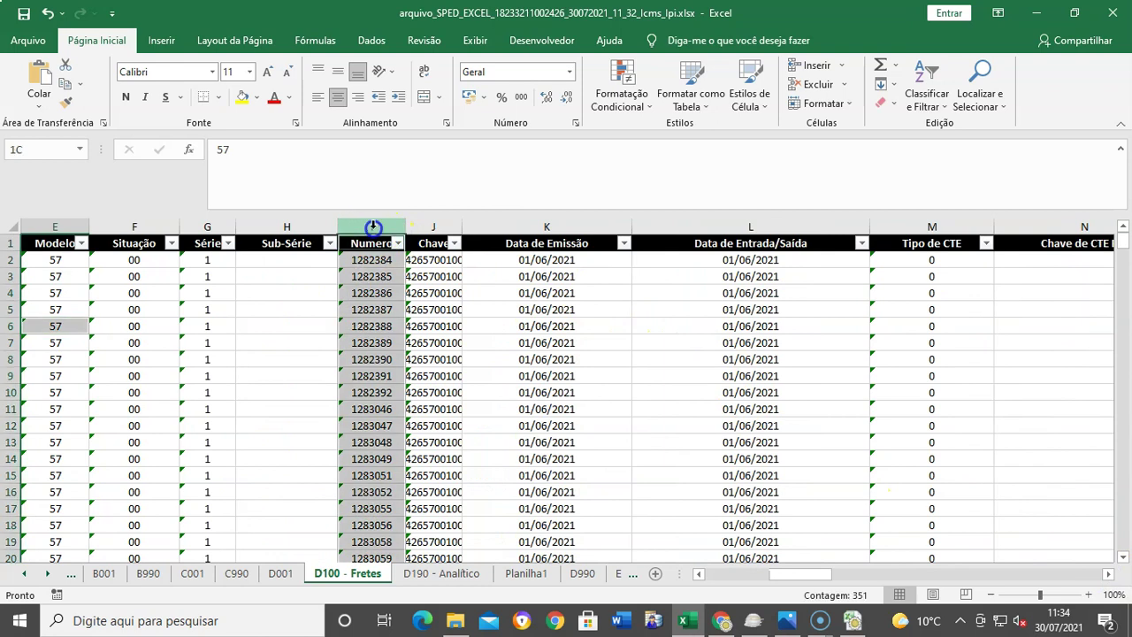
ctrl+click(557, 227)
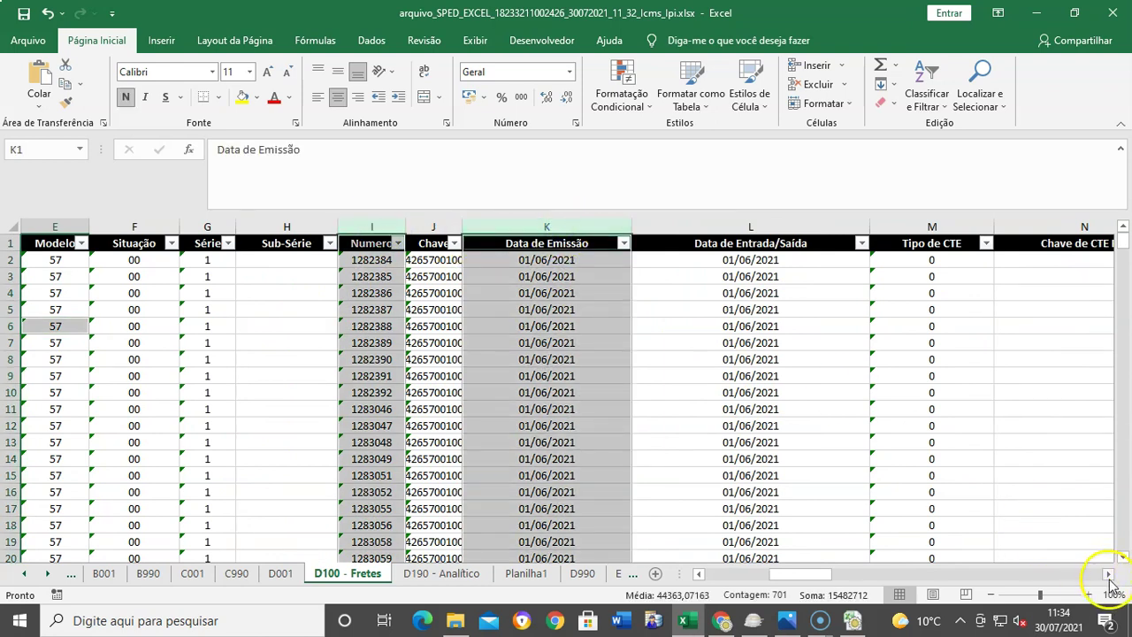
click(1110, 577)
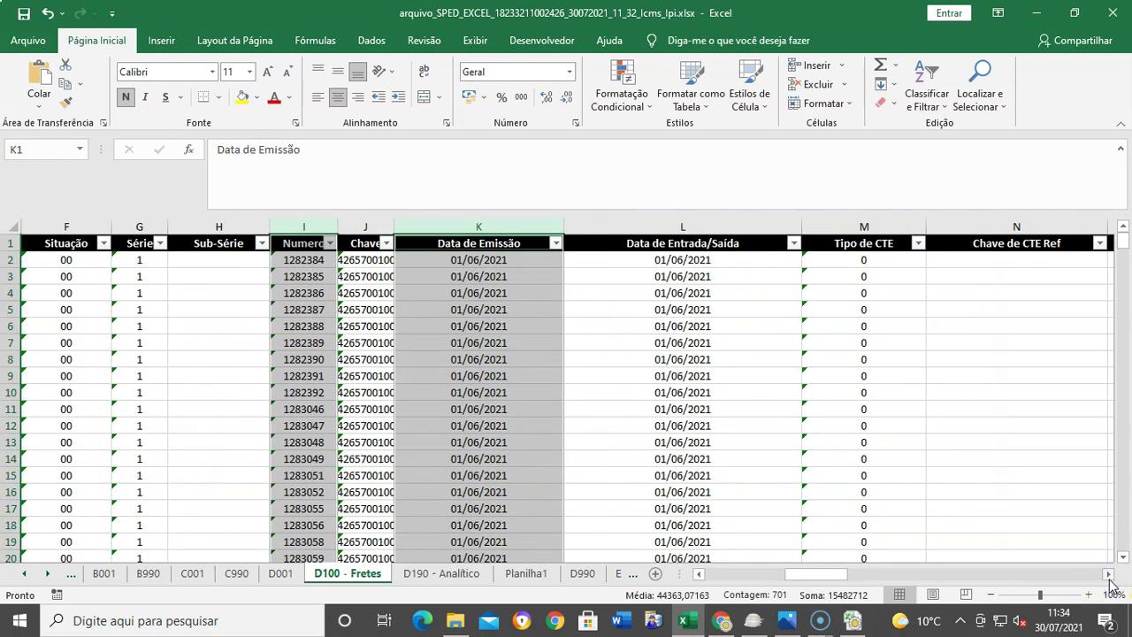
click(1109, 576)
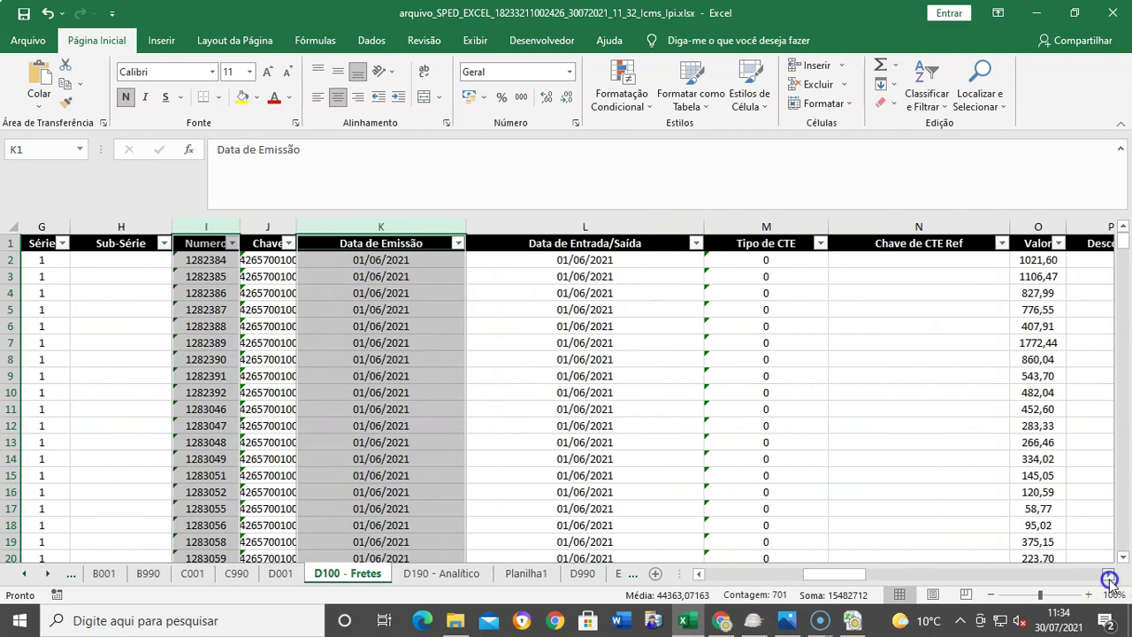
click(1109, 577)
click(1110, 576)
click(1109, 576)
click(1109, 577)
click(1109, 577)
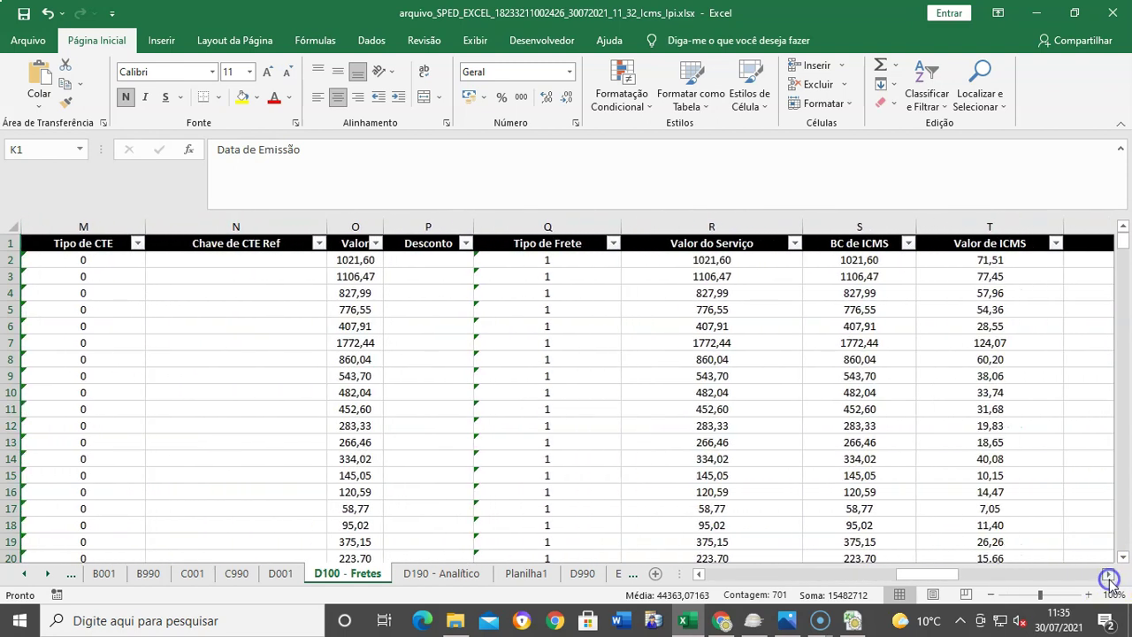
click(1109, 576)
click(1109, 577)
click(697, 222)
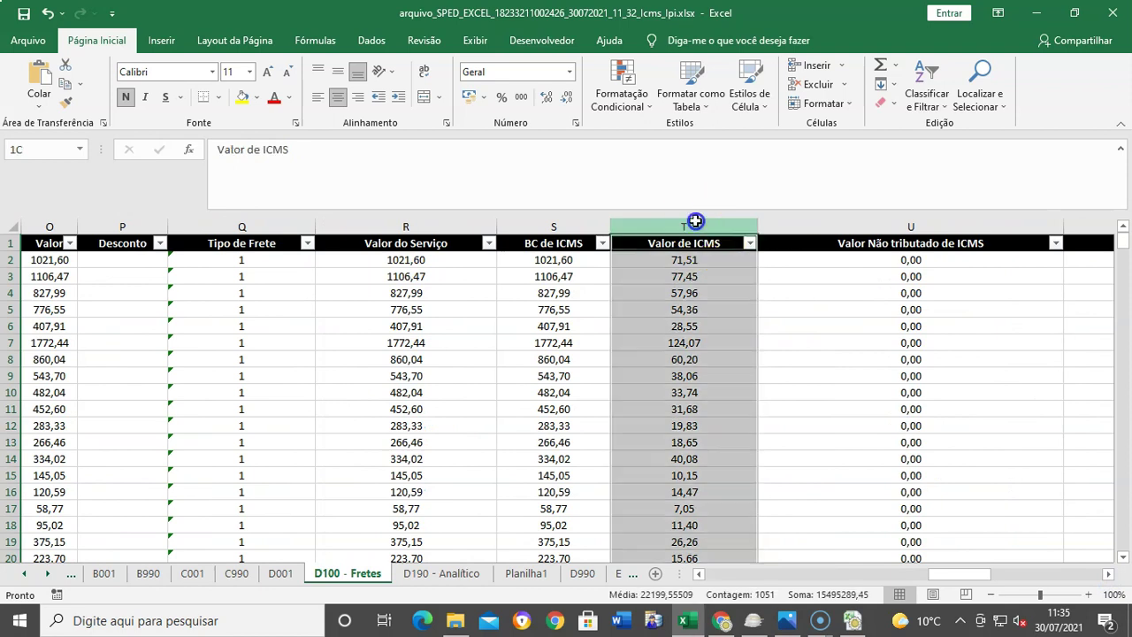
right_click(692, 226)
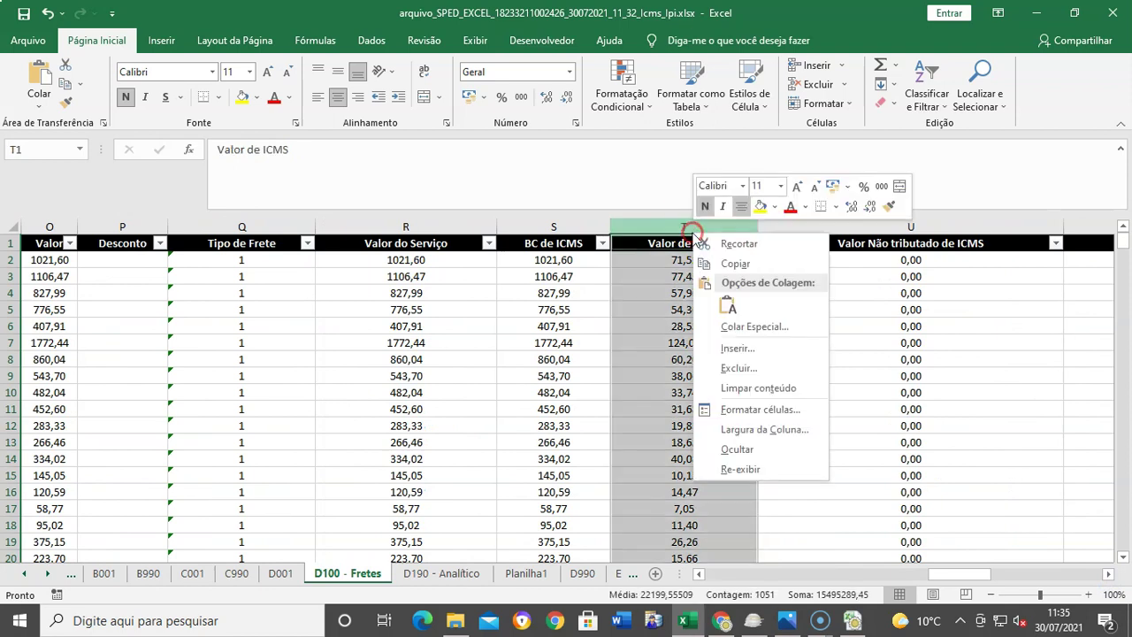
click(730, 266)
click(571, 356)
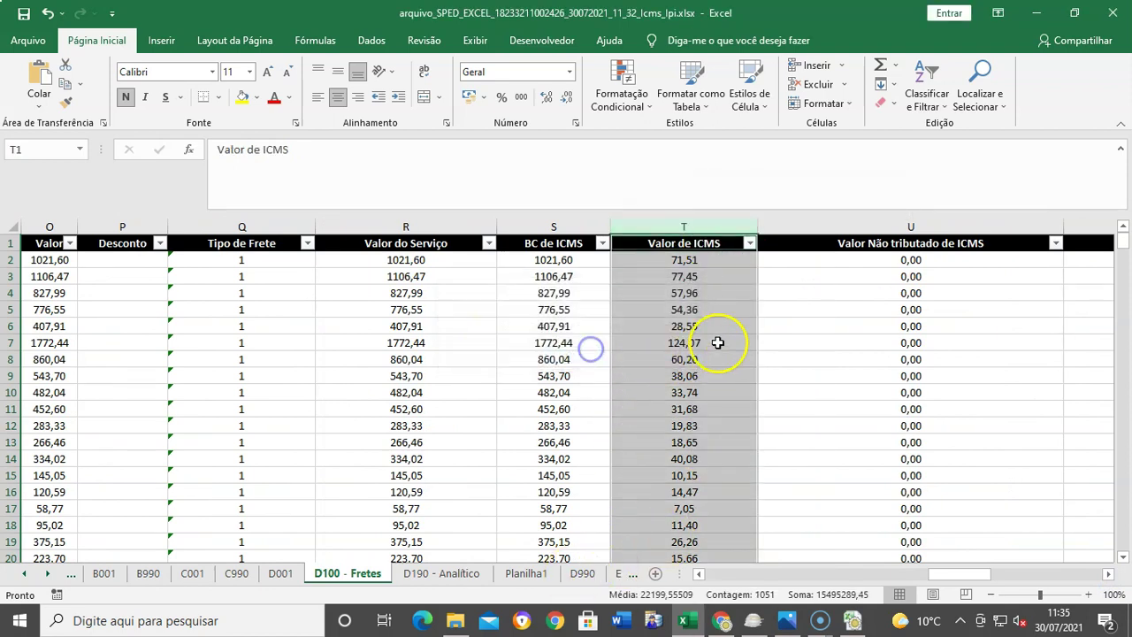
click(572, 325)
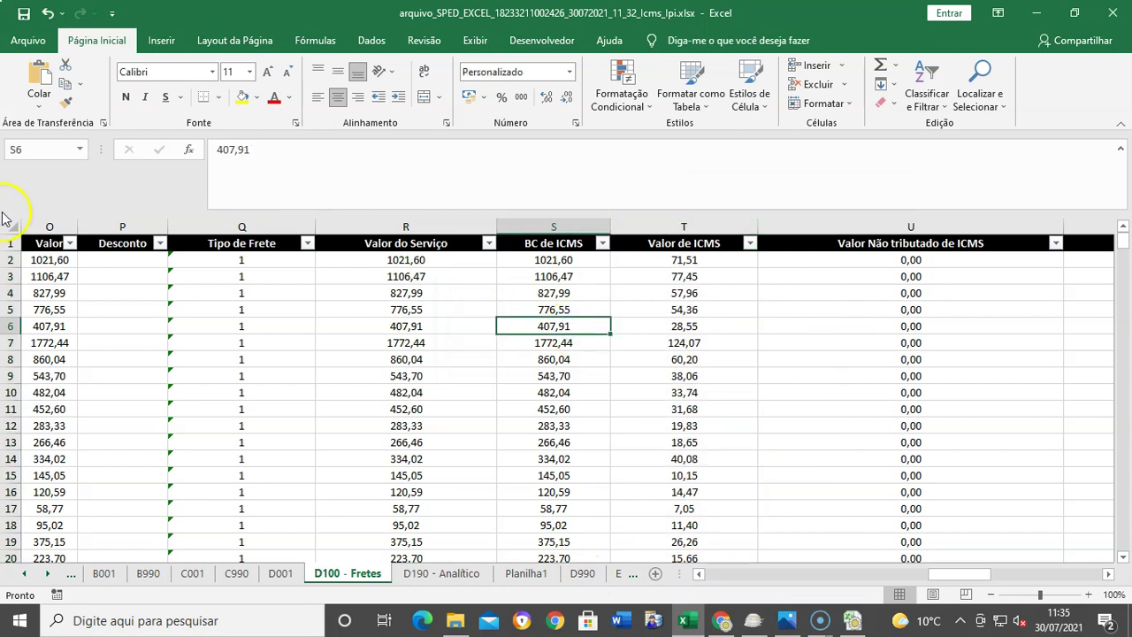
Step: Remove the header filters, then copy the Numero, Data de Emissão and Valor de ICMS columns
click(9, 230)
click(926, 93)
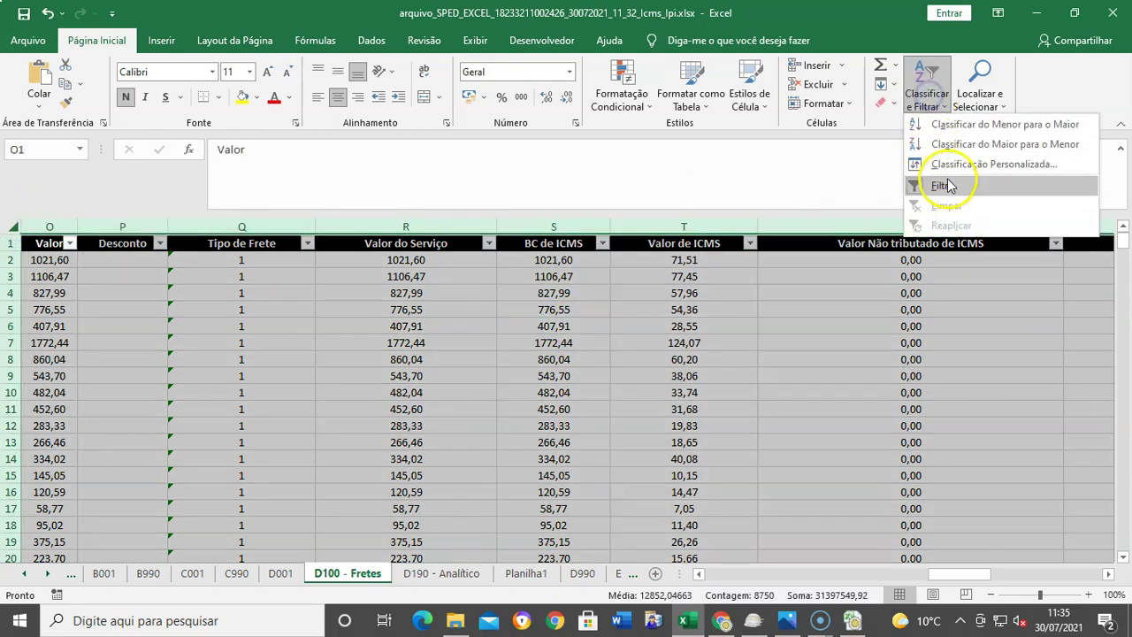
click(948, 182)
click(746, 228)
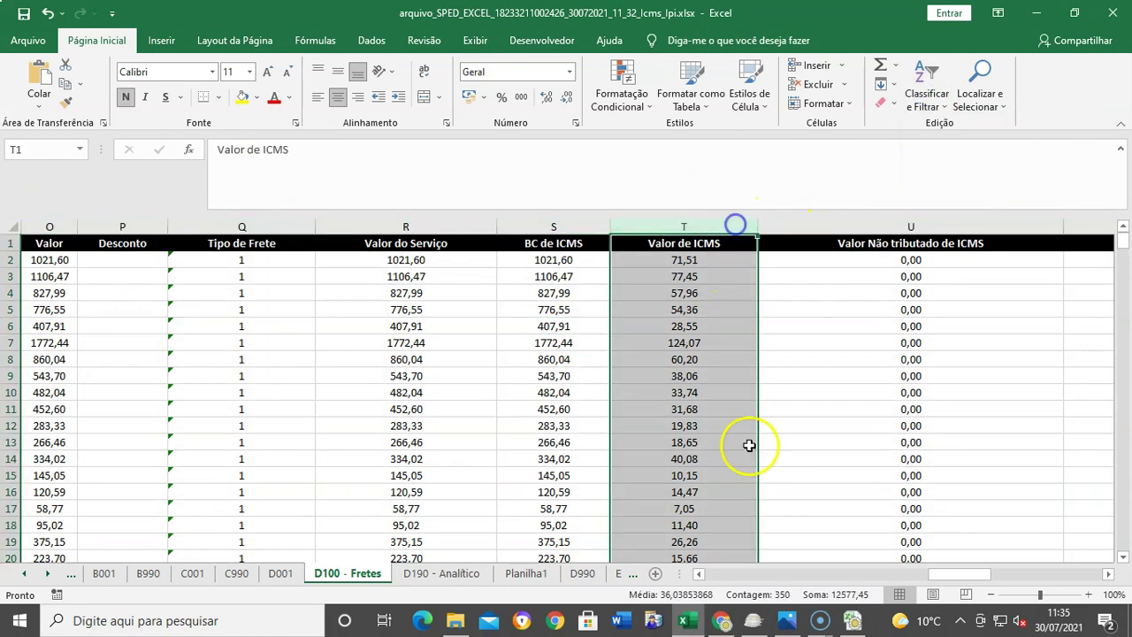
click(698, 574)
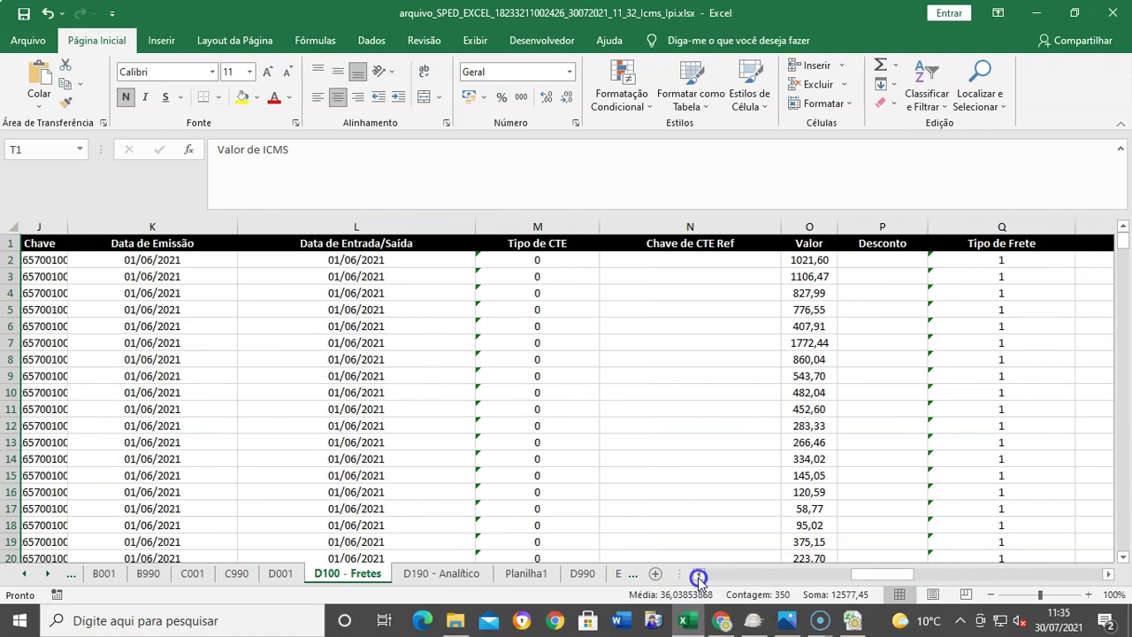
click(177, 227)
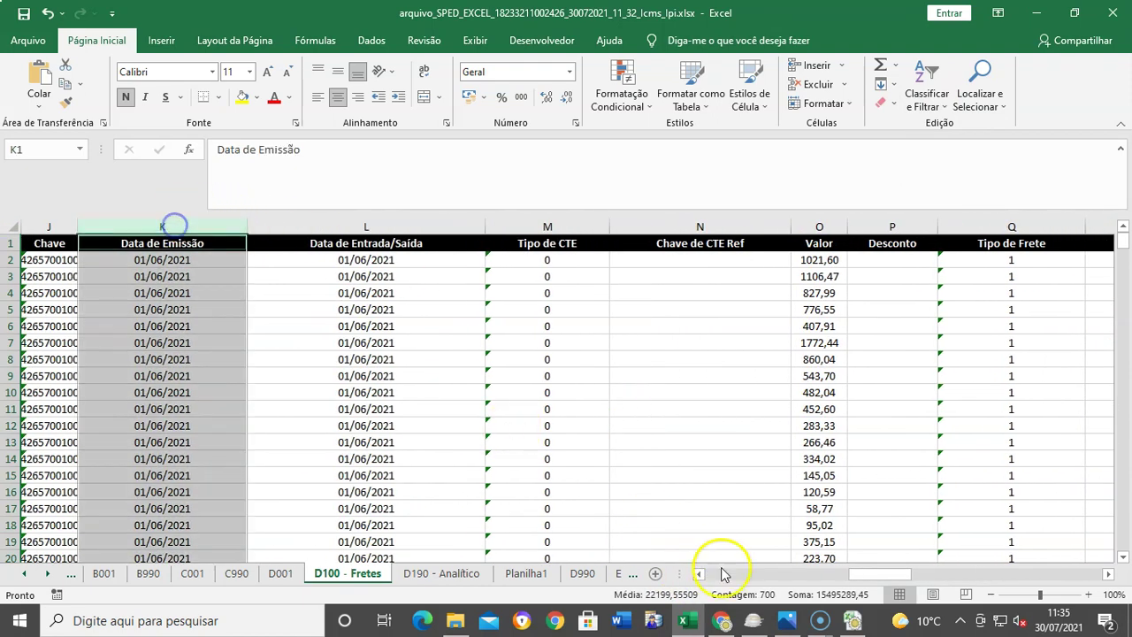
click(698, 575)
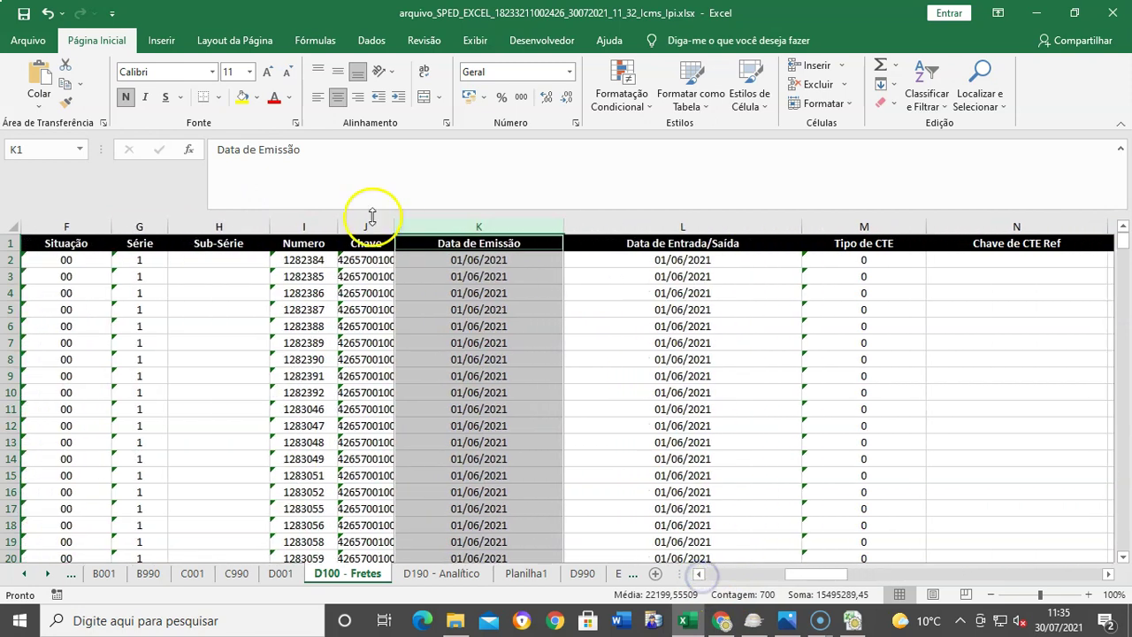
ctrl+click(304, 226)
right_click(305, 228)
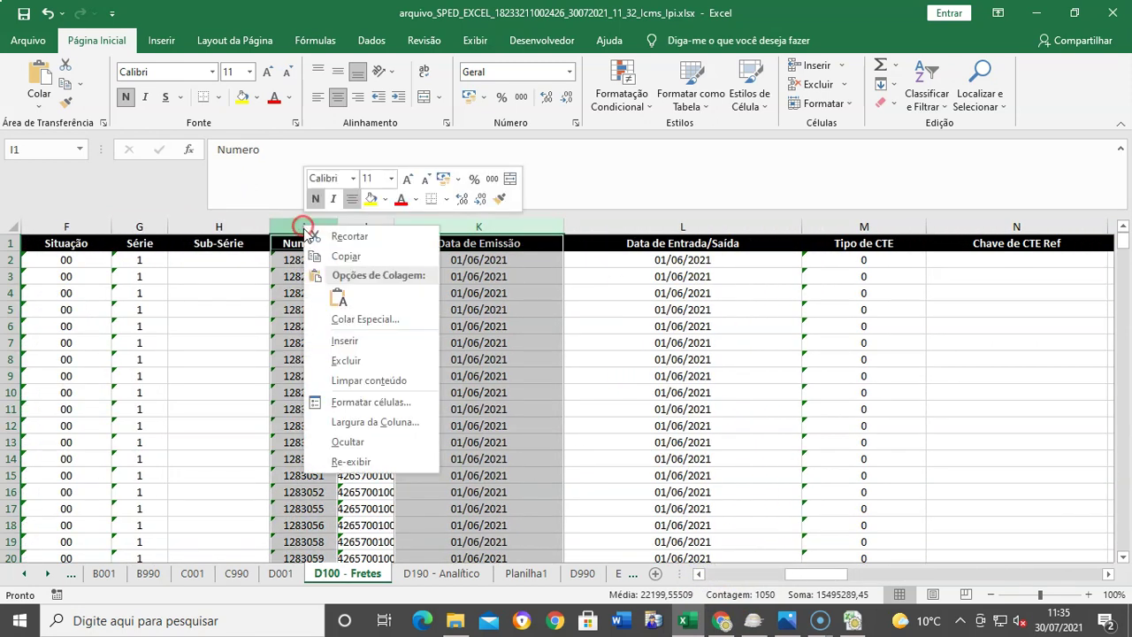
click(345, 256)
Step: Paste the copied D100 columns into Planilha1 starting at cell A1
click(688, 622)
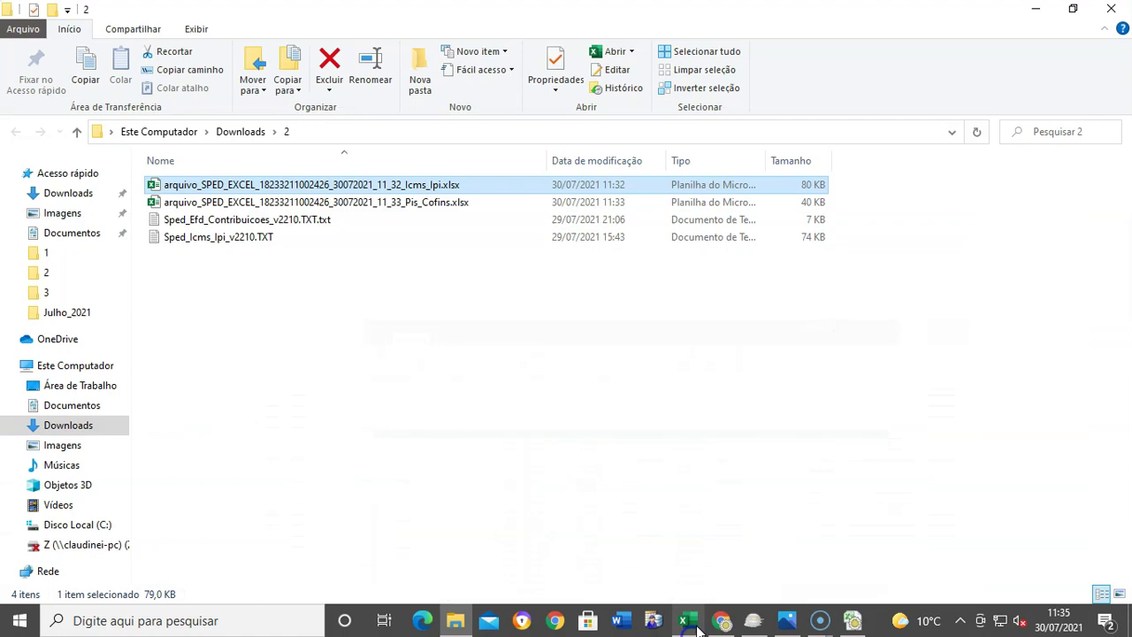
click(688, 622)
click(527, 573)
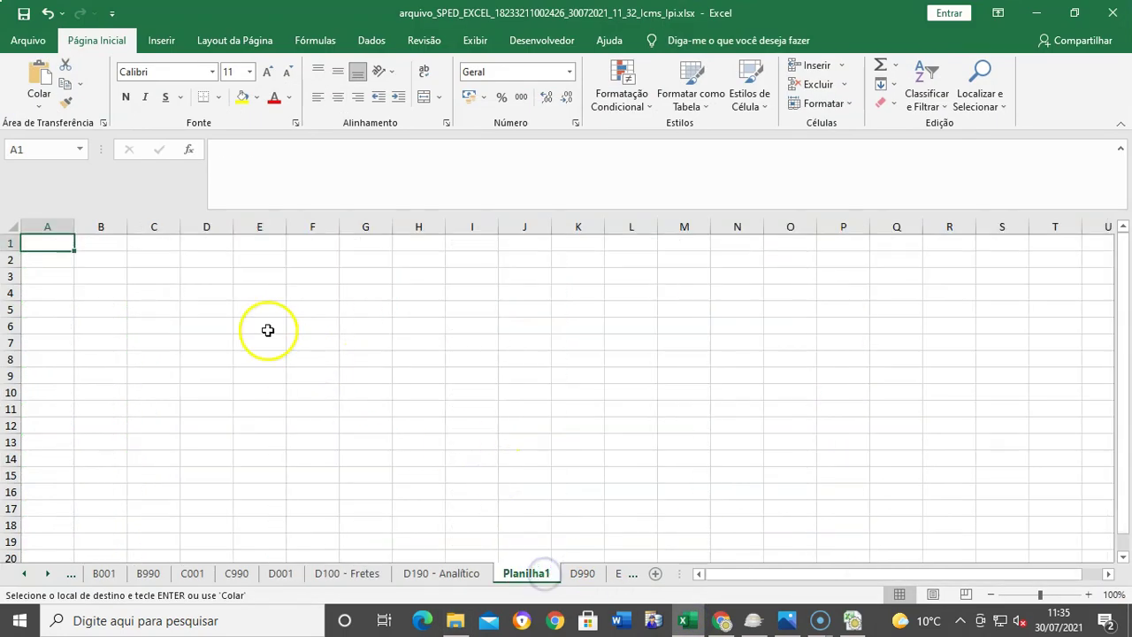
key(ctrl+v)
click(522, 339)
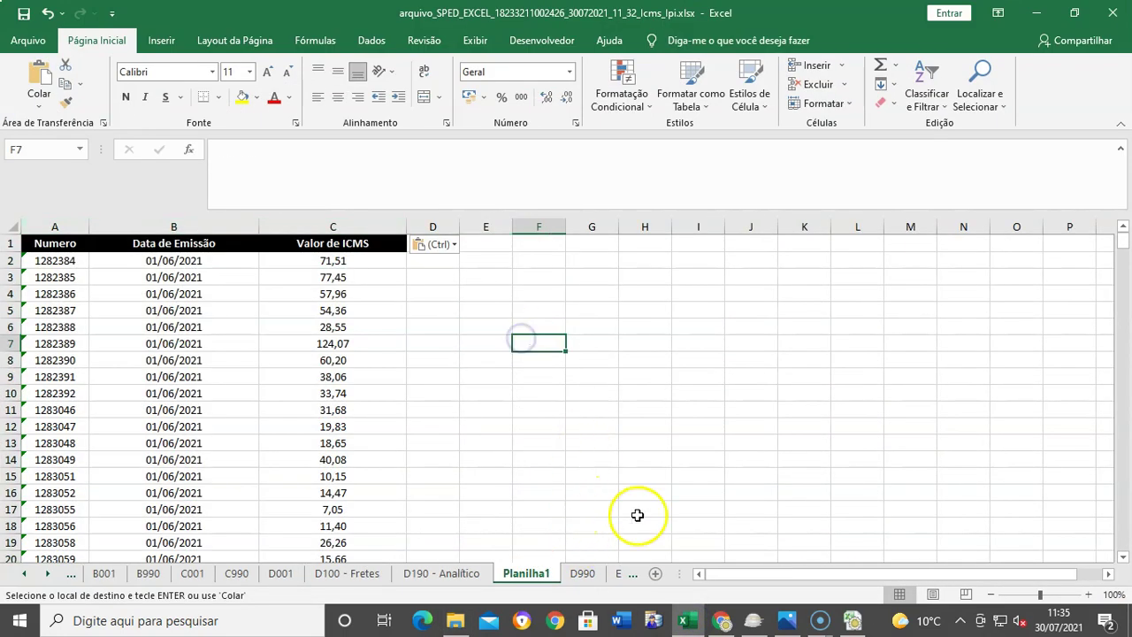
click(440, 572)
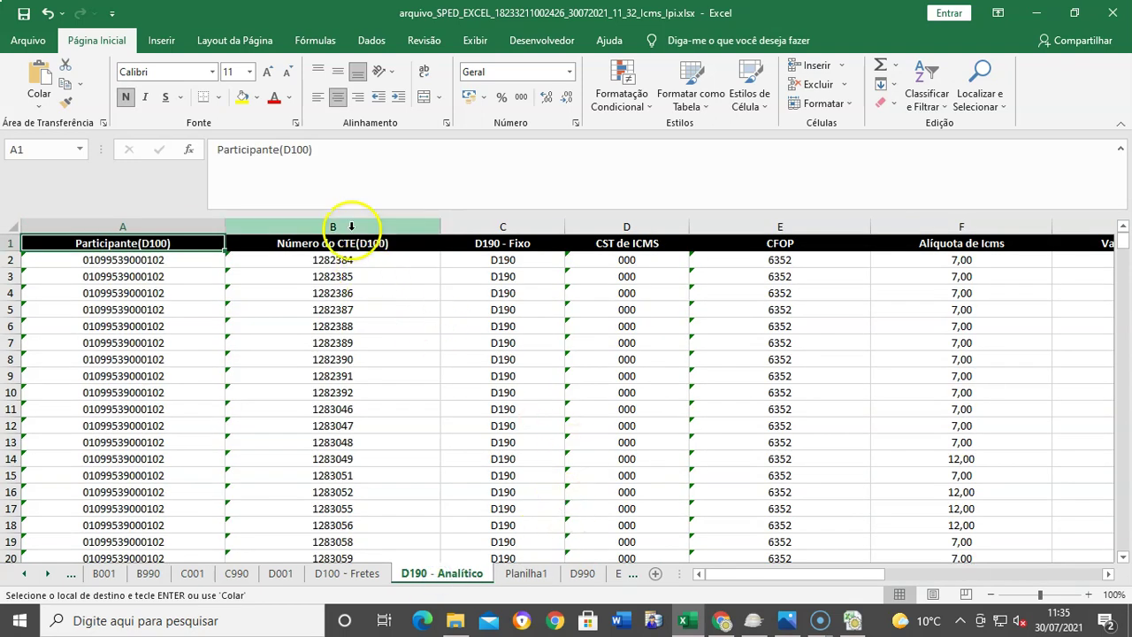
Step: Select the Número do CTE(D100), CFOP and Valor de Icms columns; copying triggers a multiple-selections warning
click(354, 227)
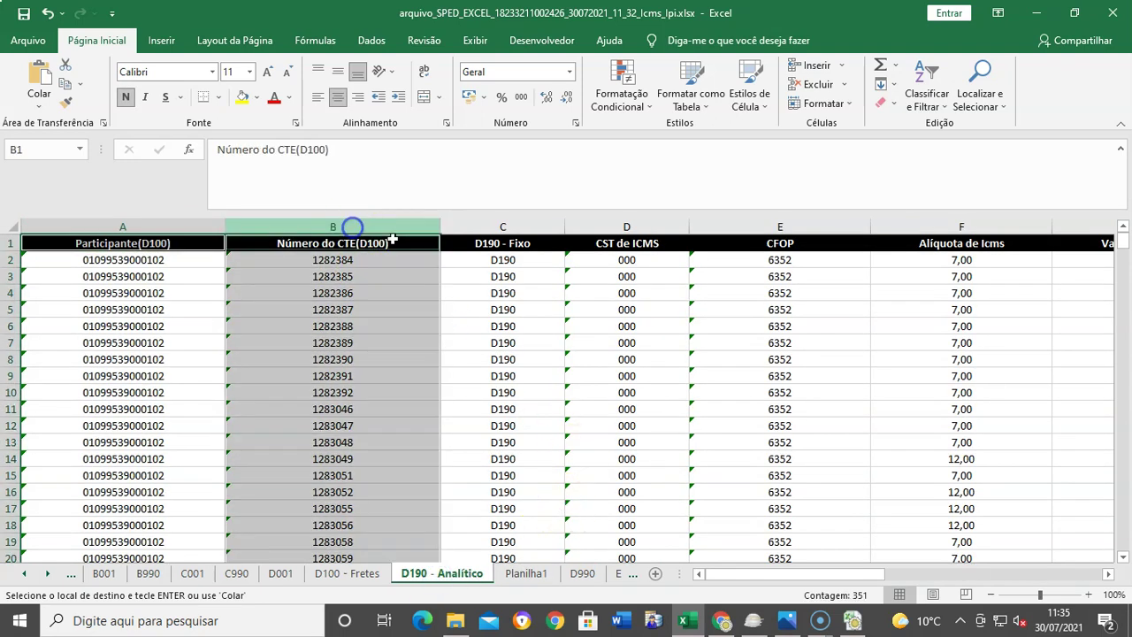
ctrl+click(804, 227)
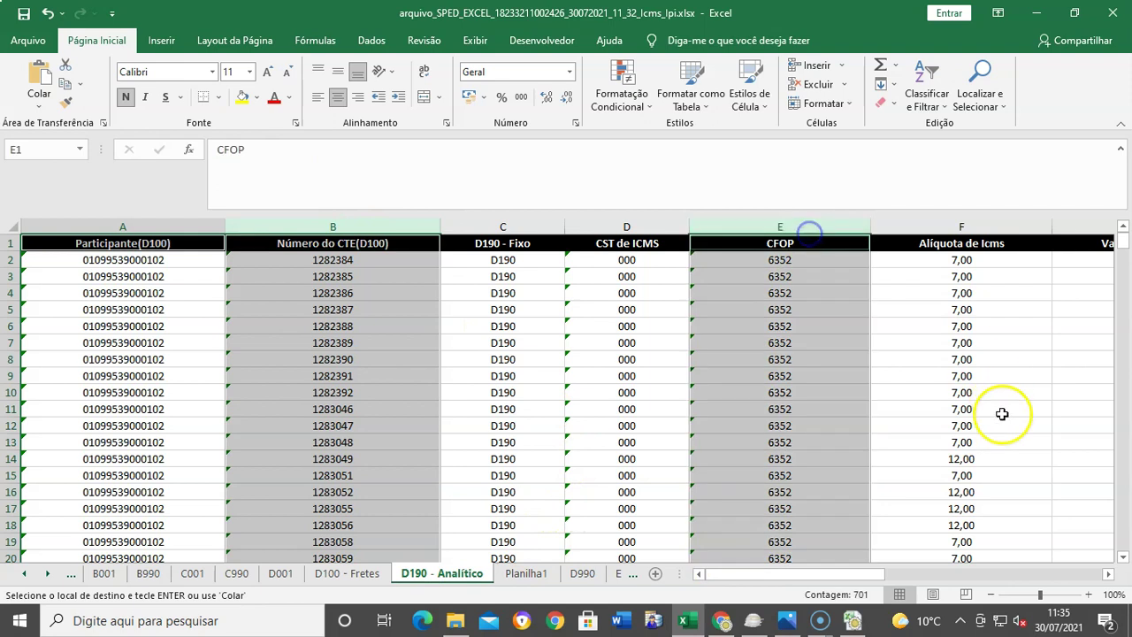
click(1109, 574)
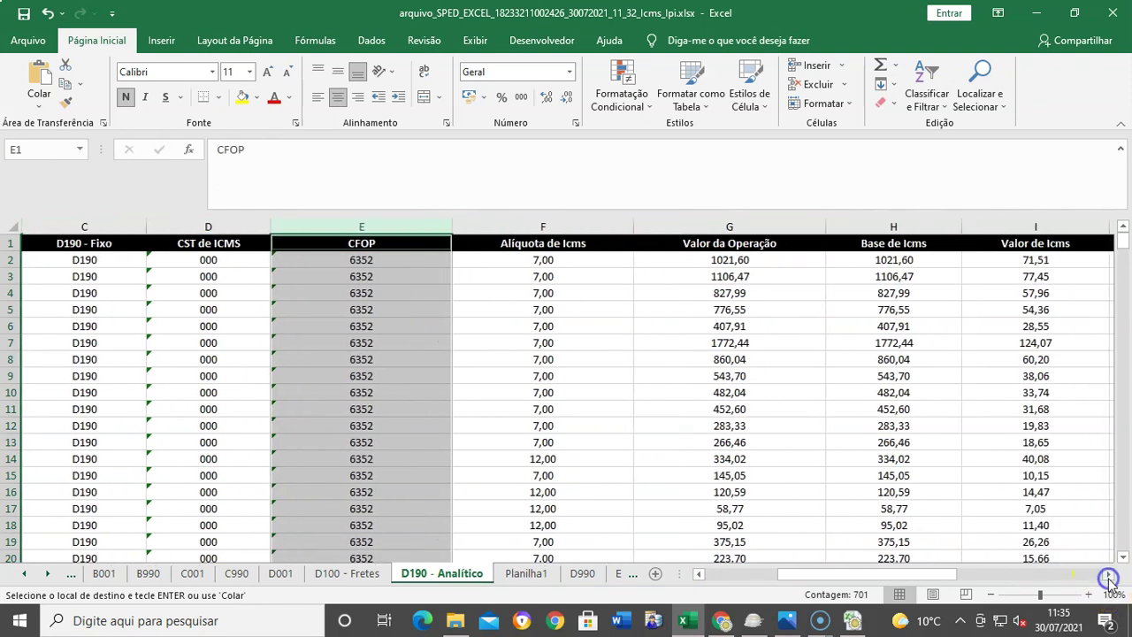
ctrl+click(1019, 227)
right_click(1016, 227)
click(938, 256)
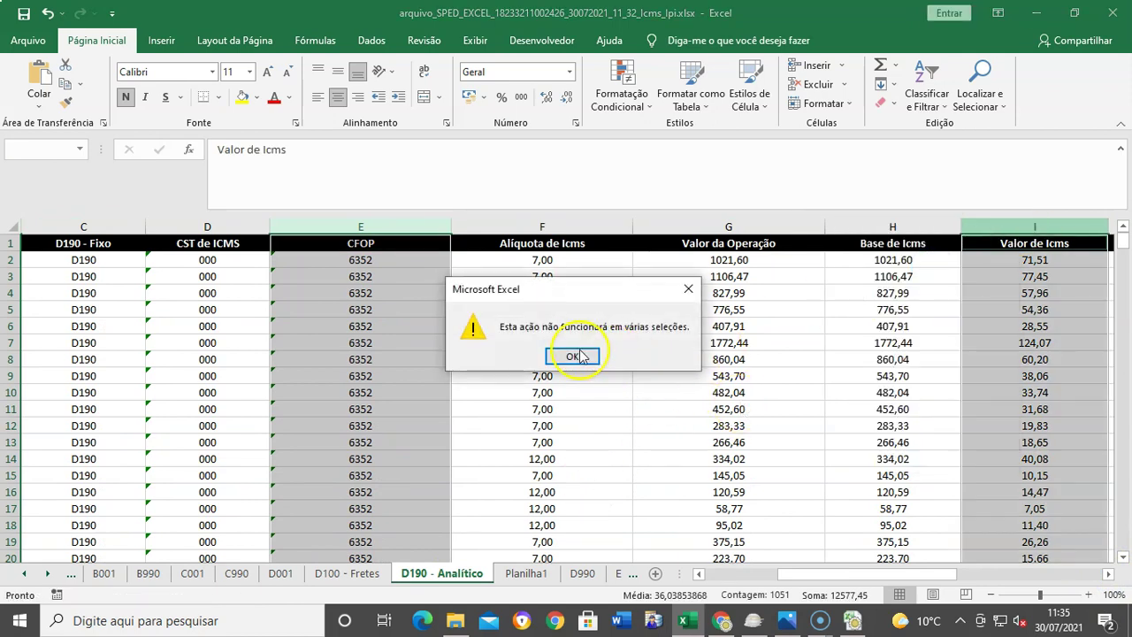
click(573, 357)
click(887, 375)
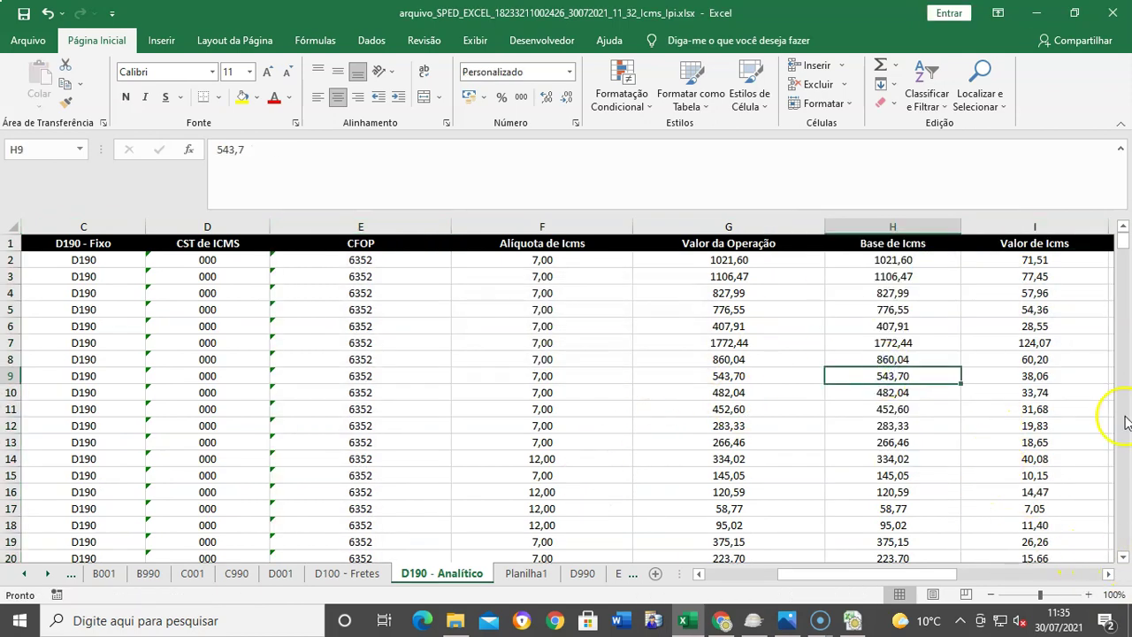
Step: Reselect the Valor de Icms, CFOP and Número do CTE(D100) columns and copy them
click(1037, 227)
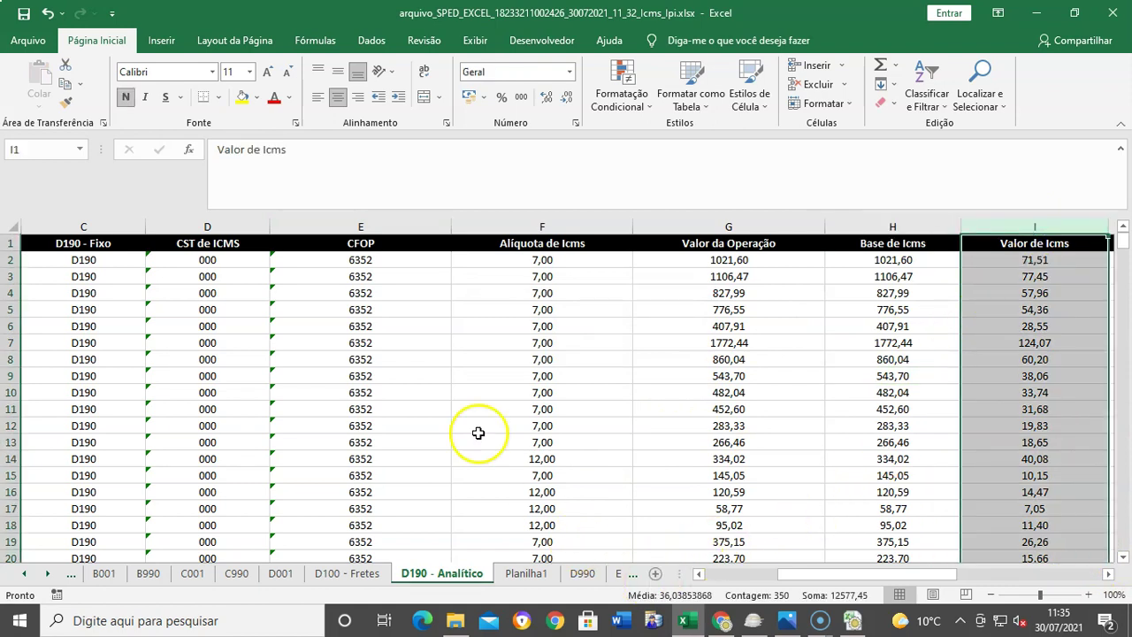
ctrl+click(366, 227)
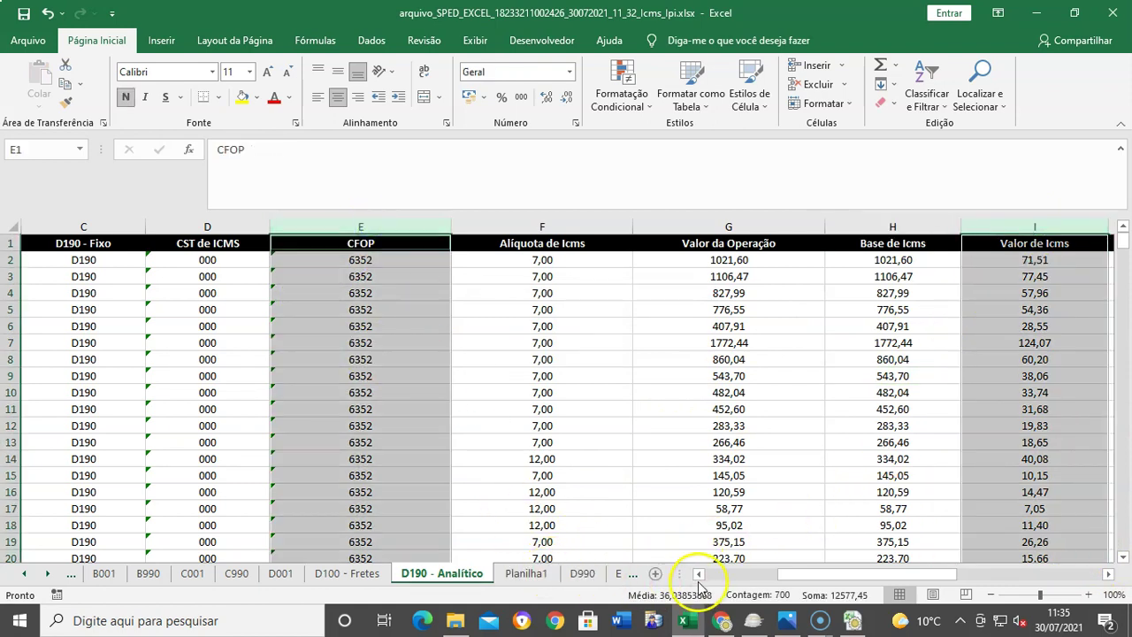
click(699, 574)
click(699, 574)
ctrl+click(359, 227)
right_click(360, 228)
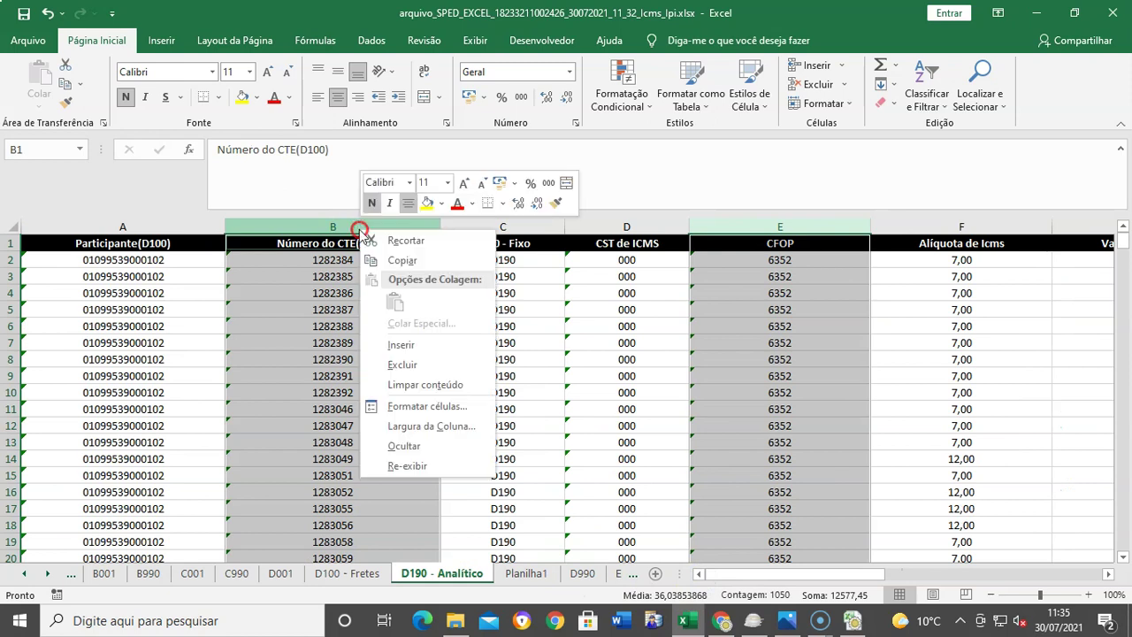
click(389, 260)
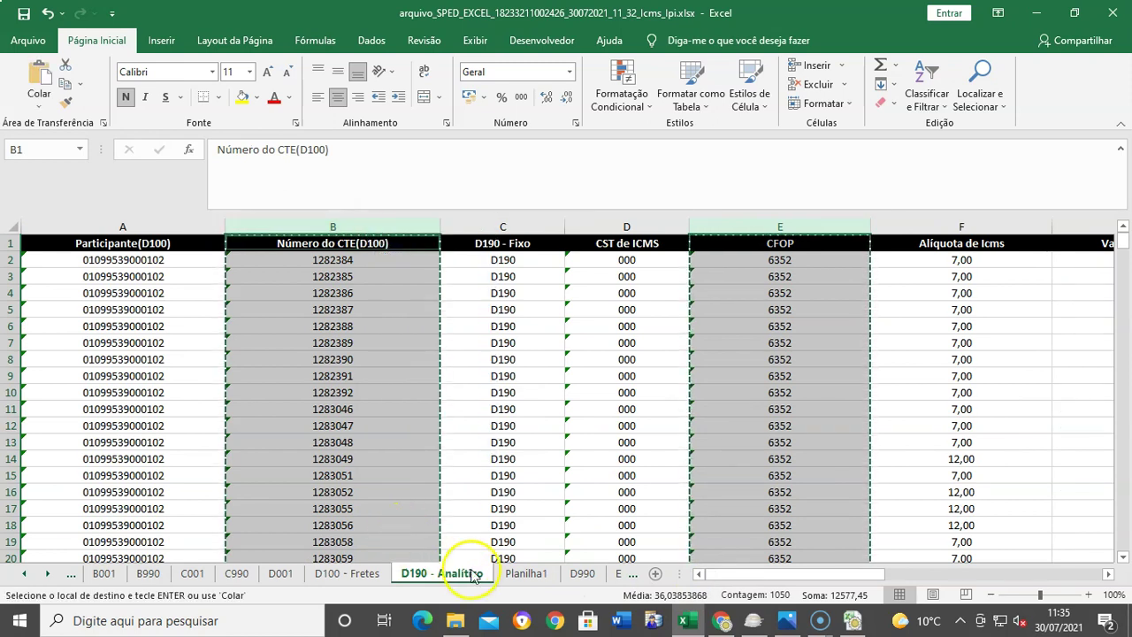
click(521, 574)
Step: Paste the copied D190 columns into Planilha1 starting at cell D1
click(436, 253)
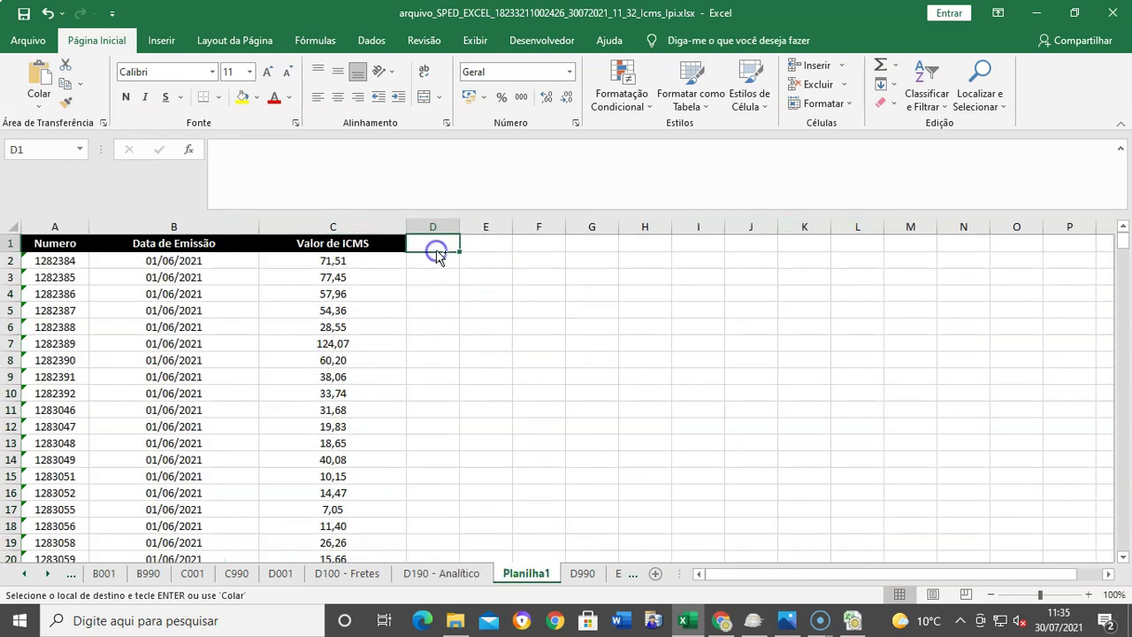
key(ctrl+v)
click(605, 347)
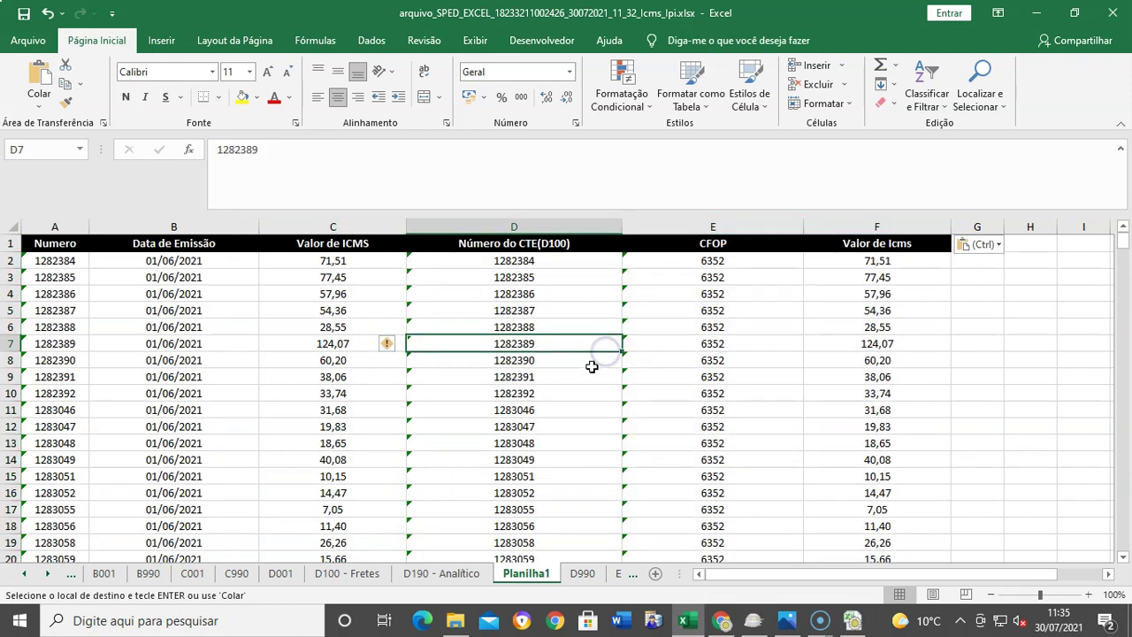
Step: Check the last data row and compare the totals of the two ICMS value columns
click(78, 377)
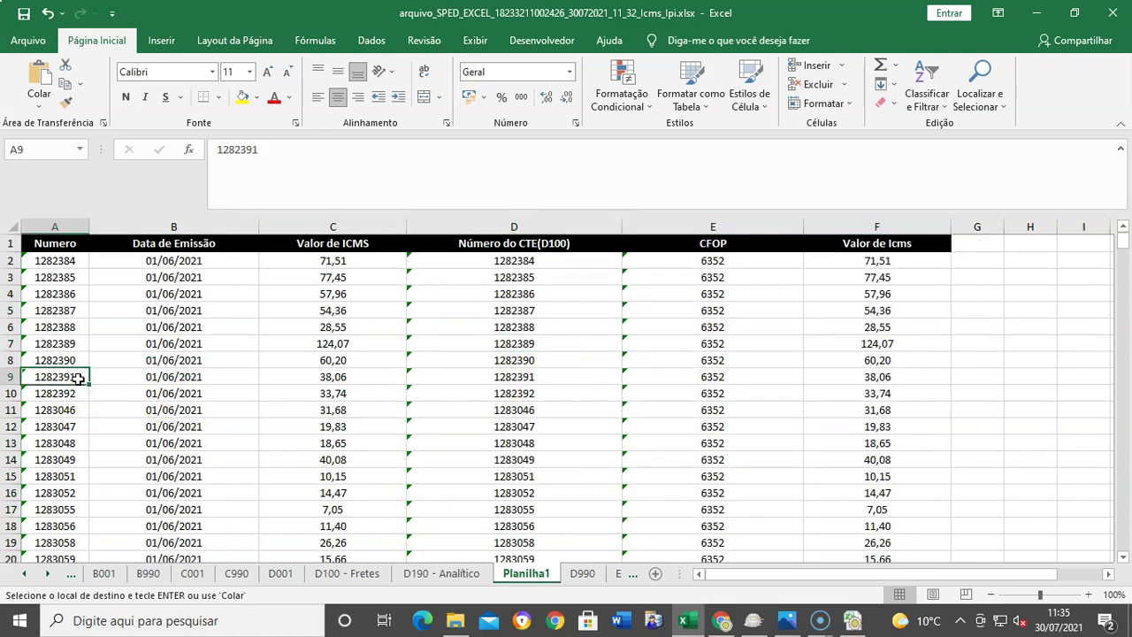
key(ctrl+Down)
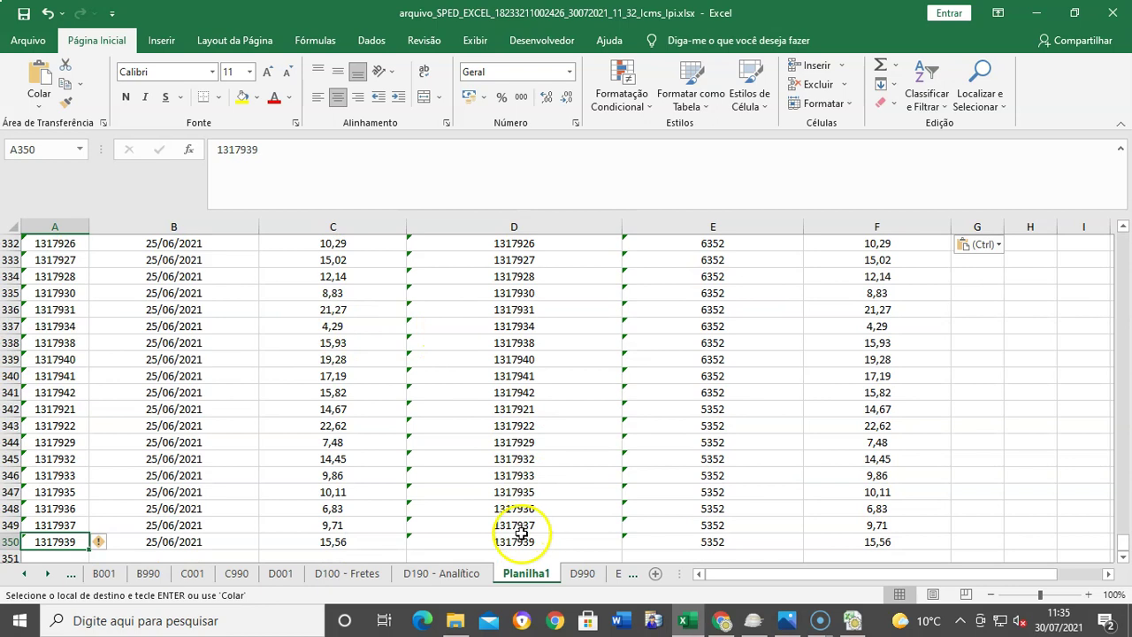
click(520, 539)
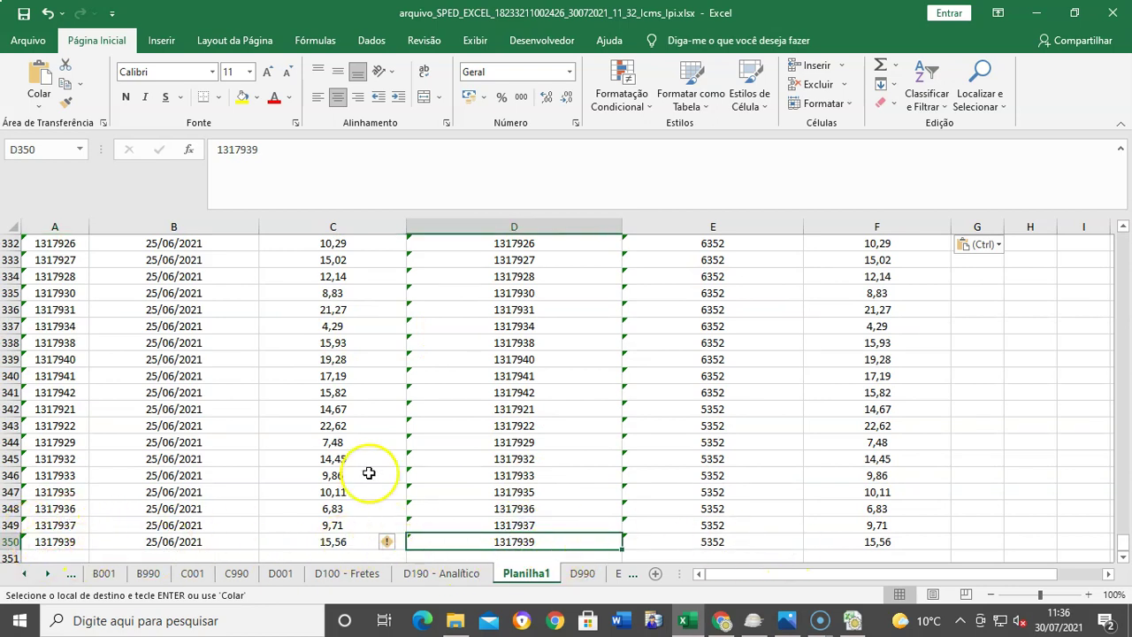
scroll(380, 422, up, 5)
scroll(379, 422, up, 7)
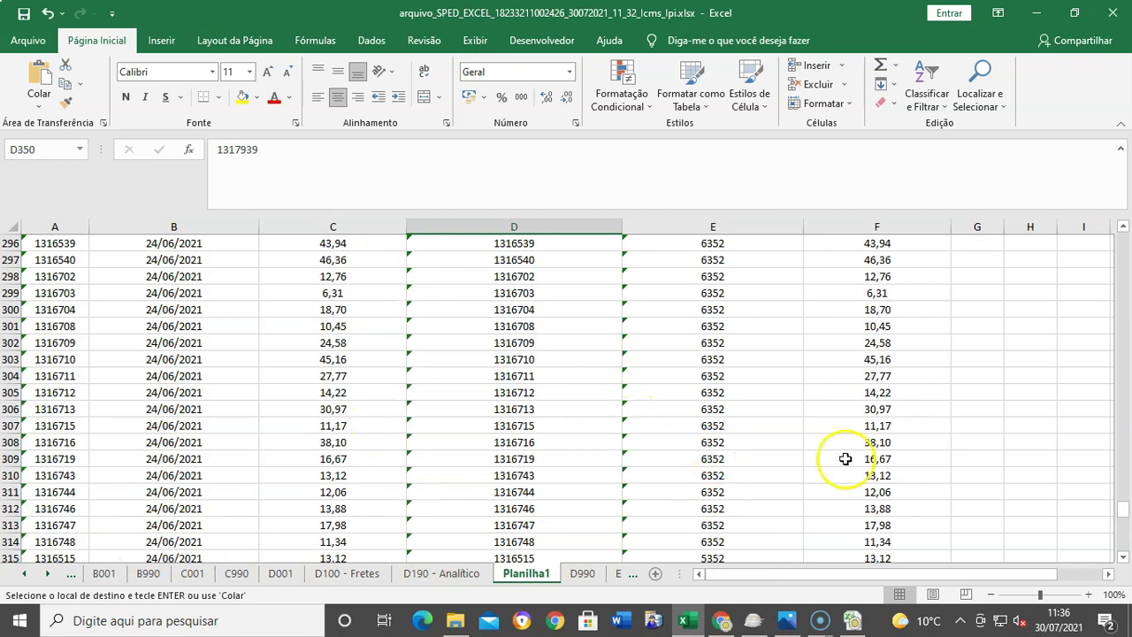
drag(1123, 506, 1124, 240)
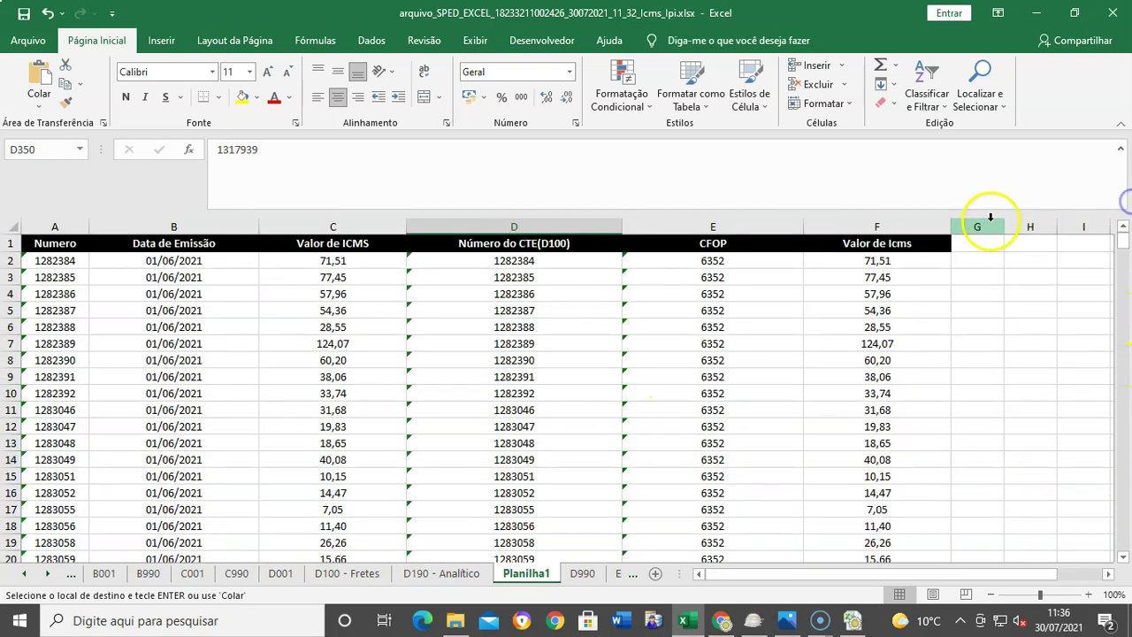
click(936, 226)
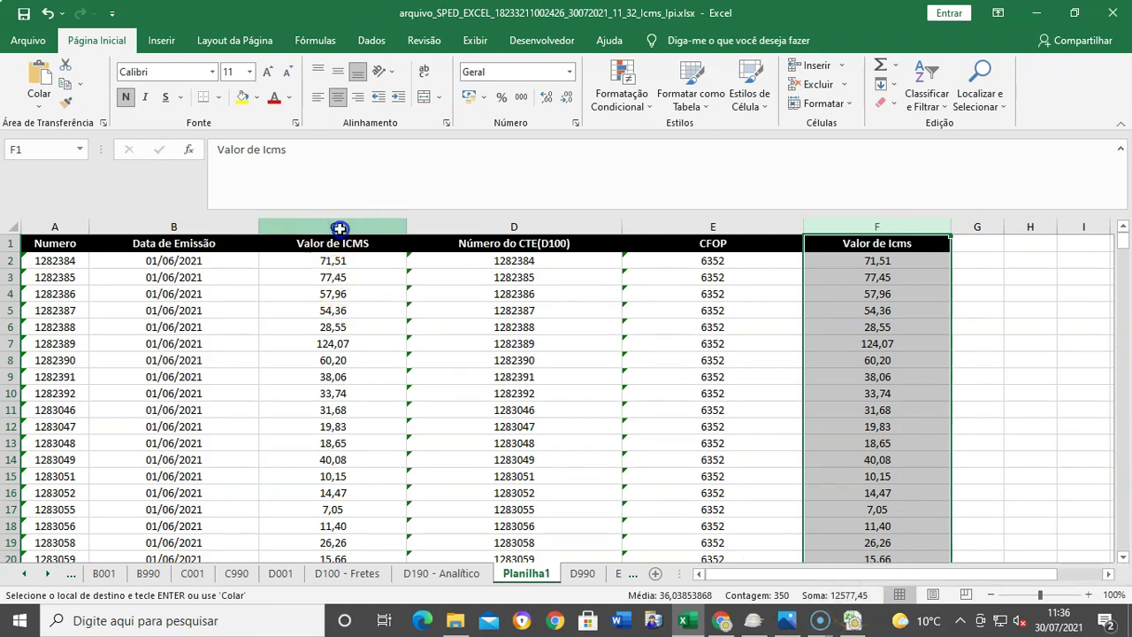
click(339, 229)
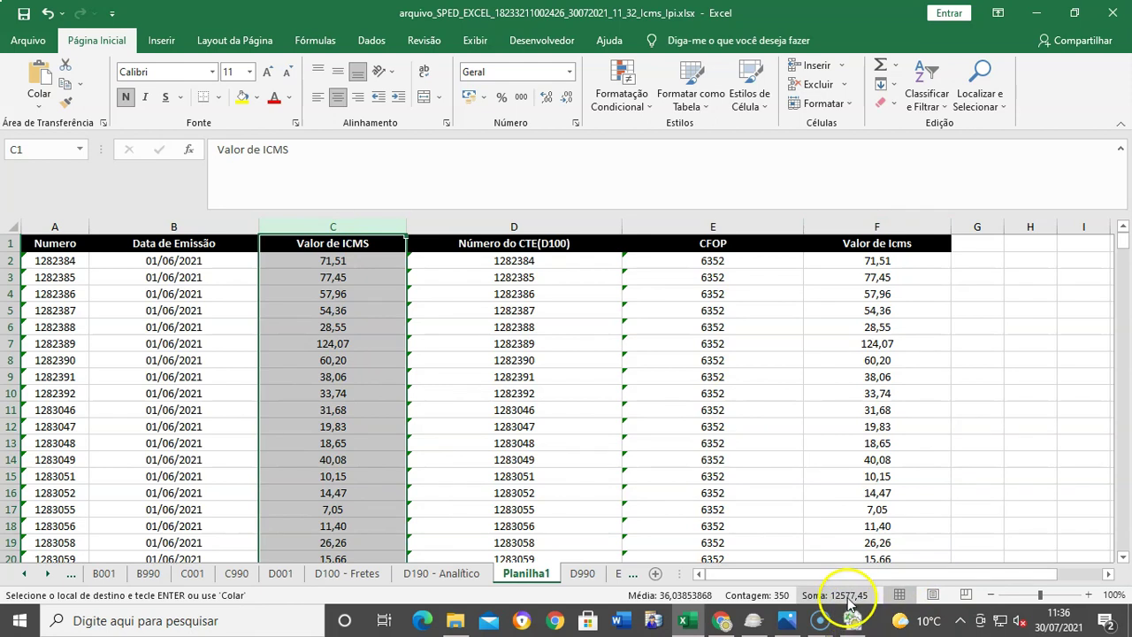
click(161, 308)
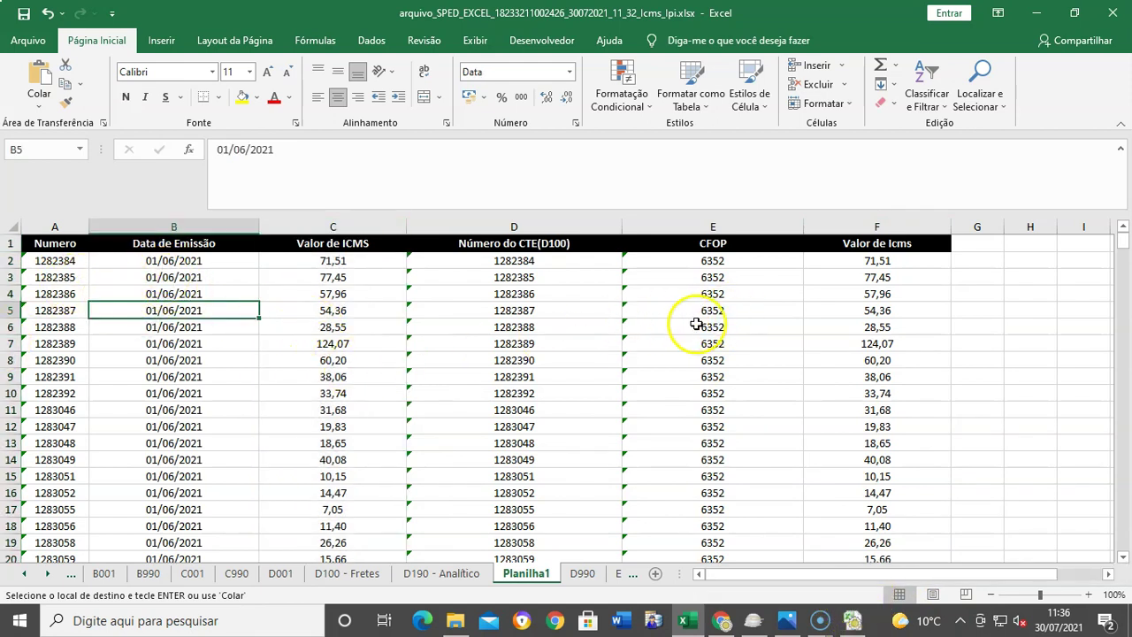
Step: Compare the CTE numbers in rows 11–13 against the Numero values in column A
click(520, 412)
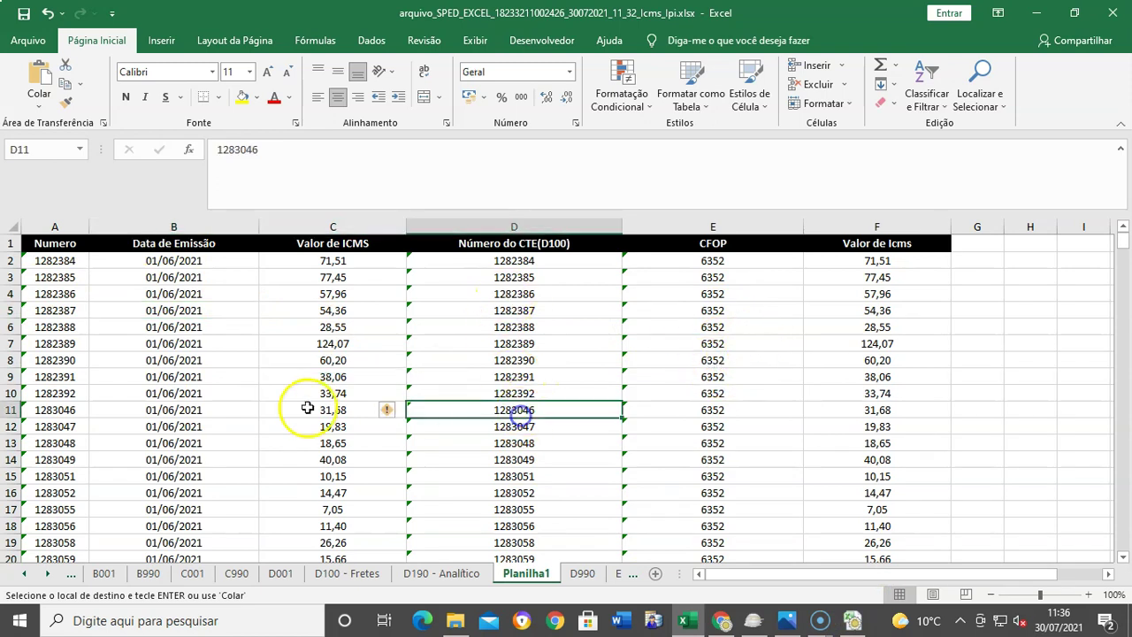
click(36, 427)
click(540, 442)
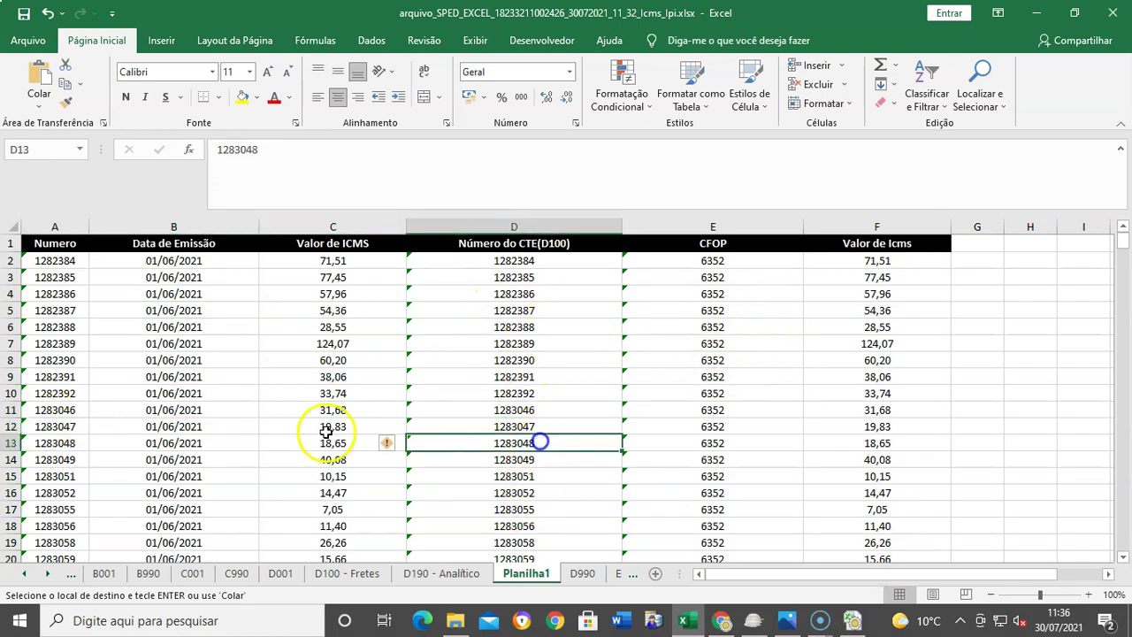
click(68, 427)
click(536, 422)
click(522, 445)
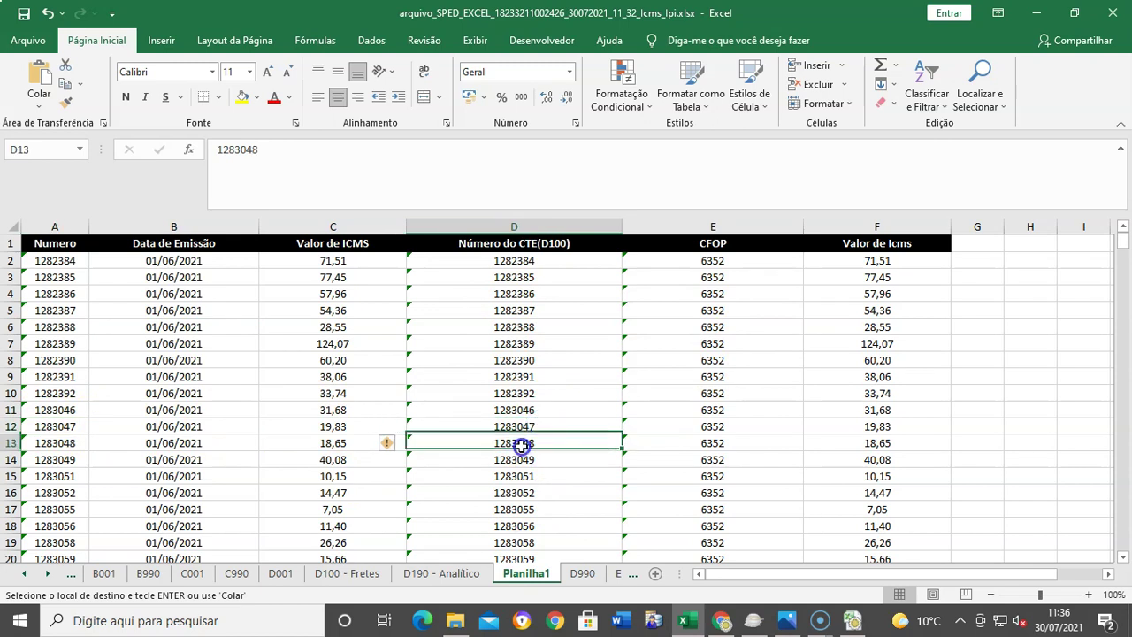
click(55, 439)
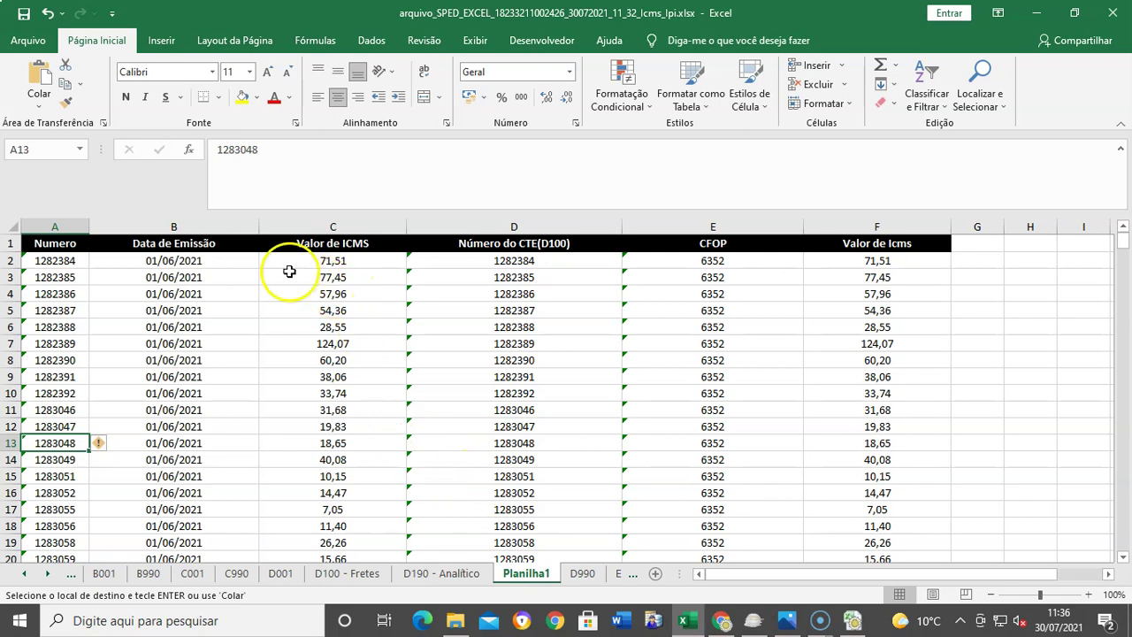
Step: Select the Numero, Valor de ICMS and Número do CTE(D100) columns A, C and D together
click(76, 221)
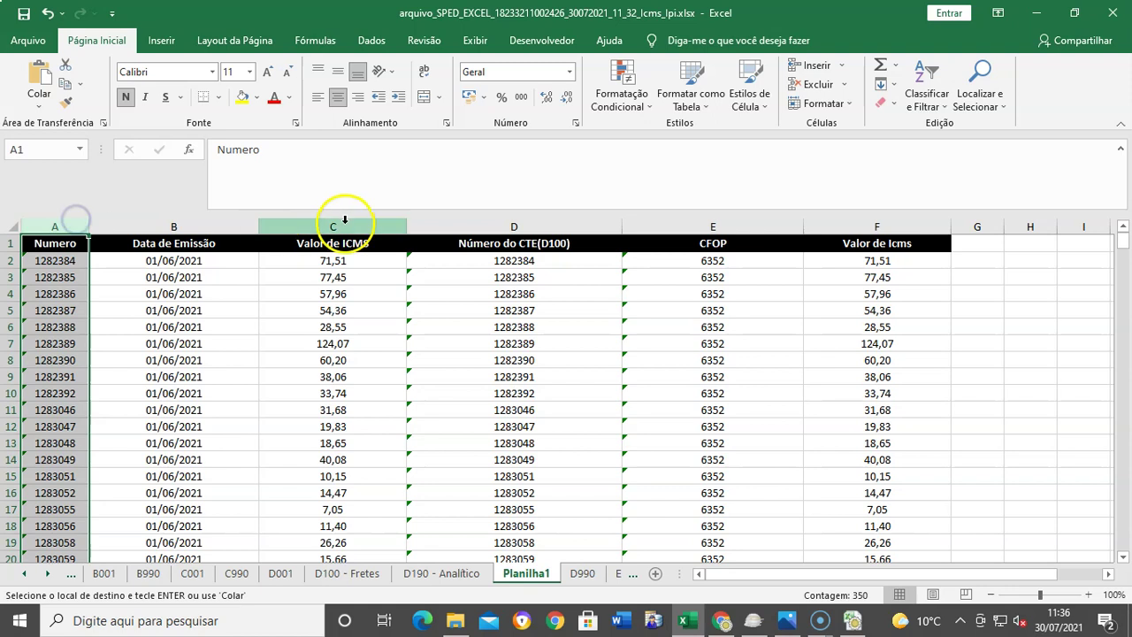
ctrl+click(343, 222)
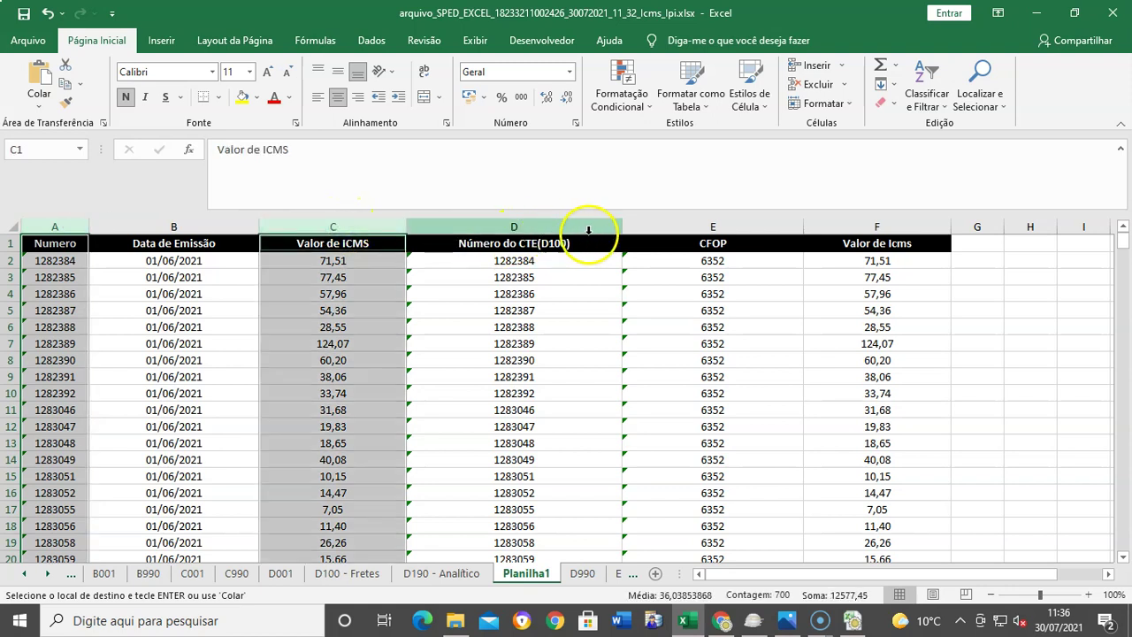
ctrl+click(497, 222)
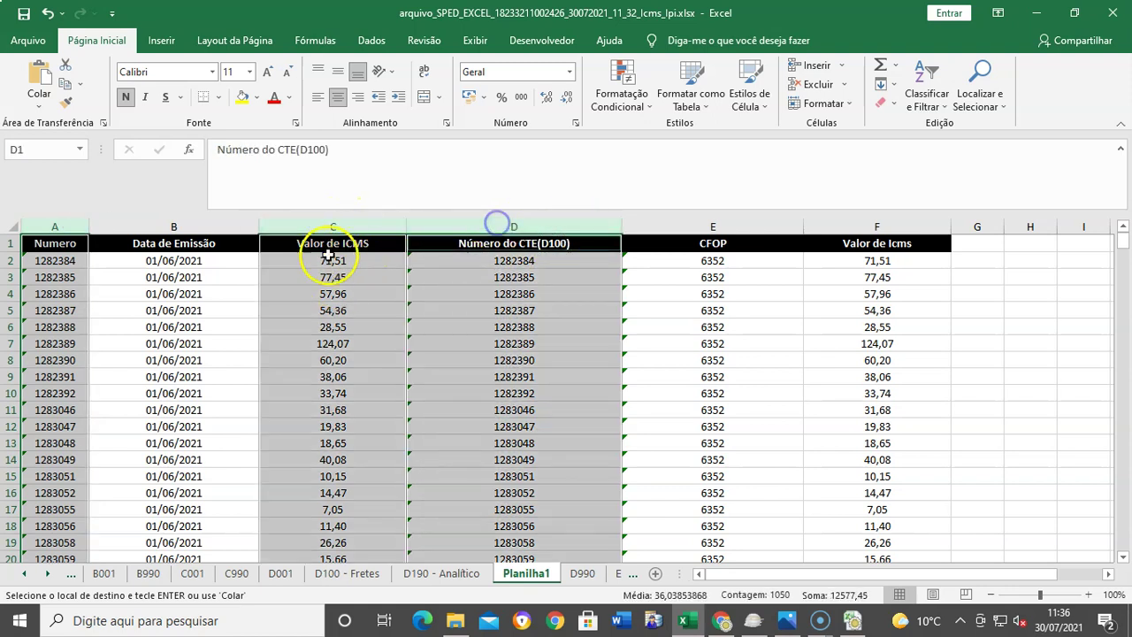
Step: Delete columns A, C and D, then copy the remaining dates and CFOPs from A2:B350
right_click(374, 221)
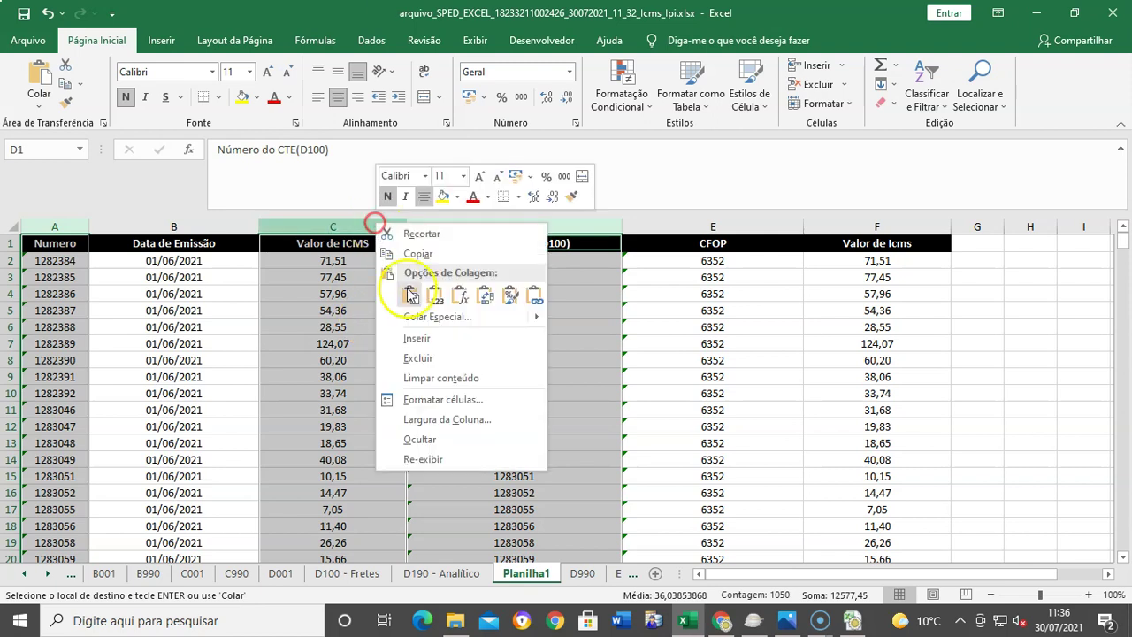
click(416, 357)
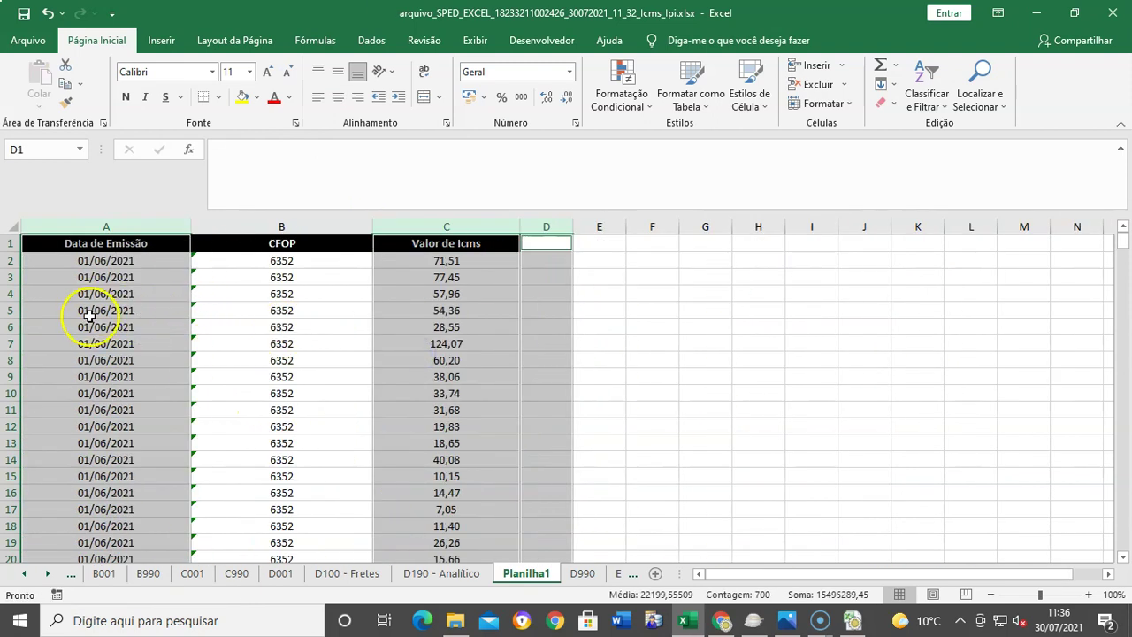
click(704, 376)
click(583, 242)
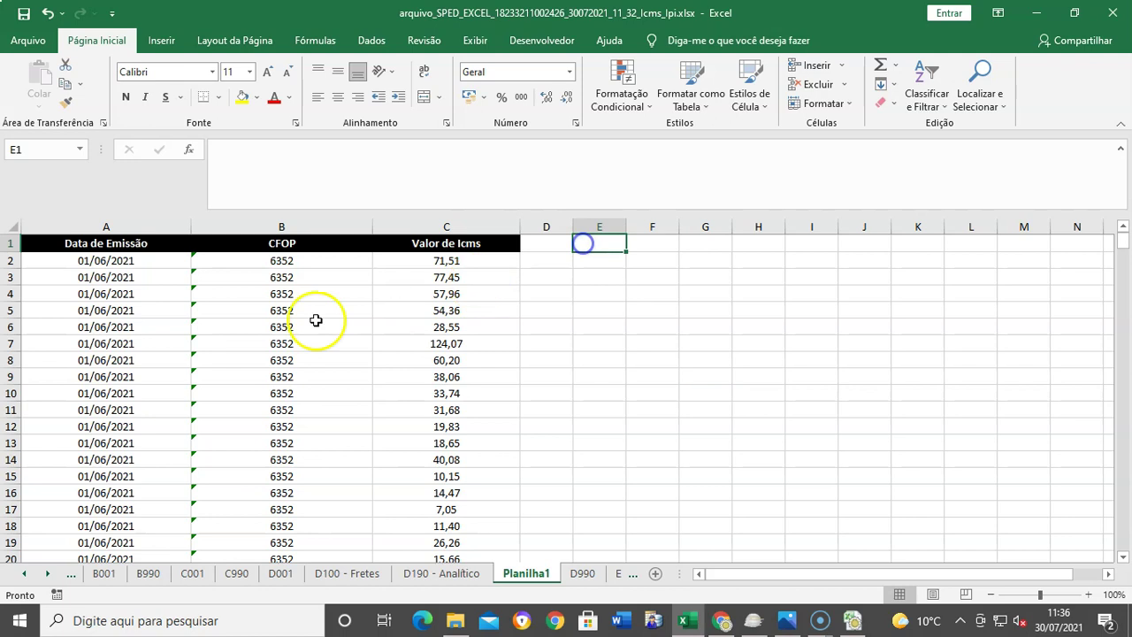
click(115, 263)
key(shift+Right)
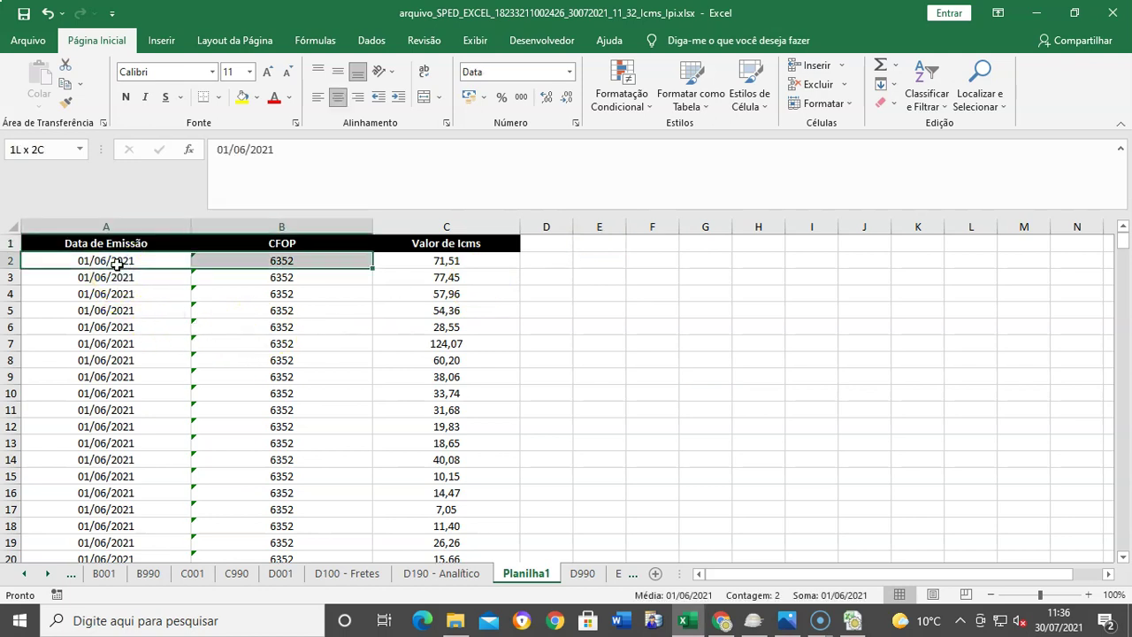
key(ctrl+shift+Down)
key(ctrl+c)
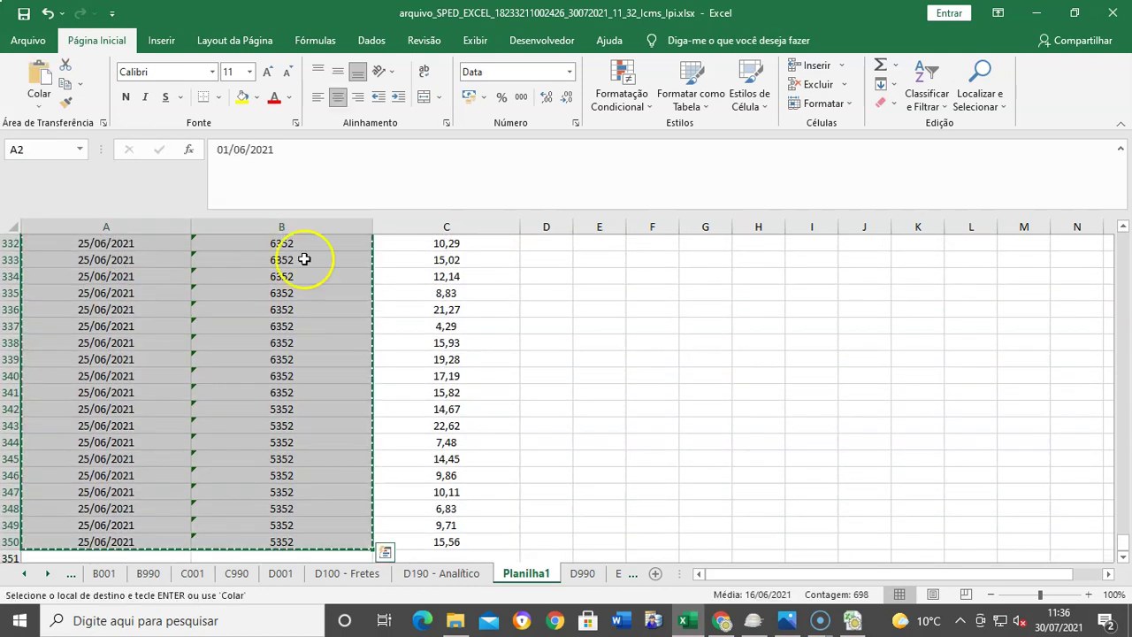
Step: Paste the dates and CFOPs at E1 and widen column E so the dates show
scroll(667, 351, up, 20)
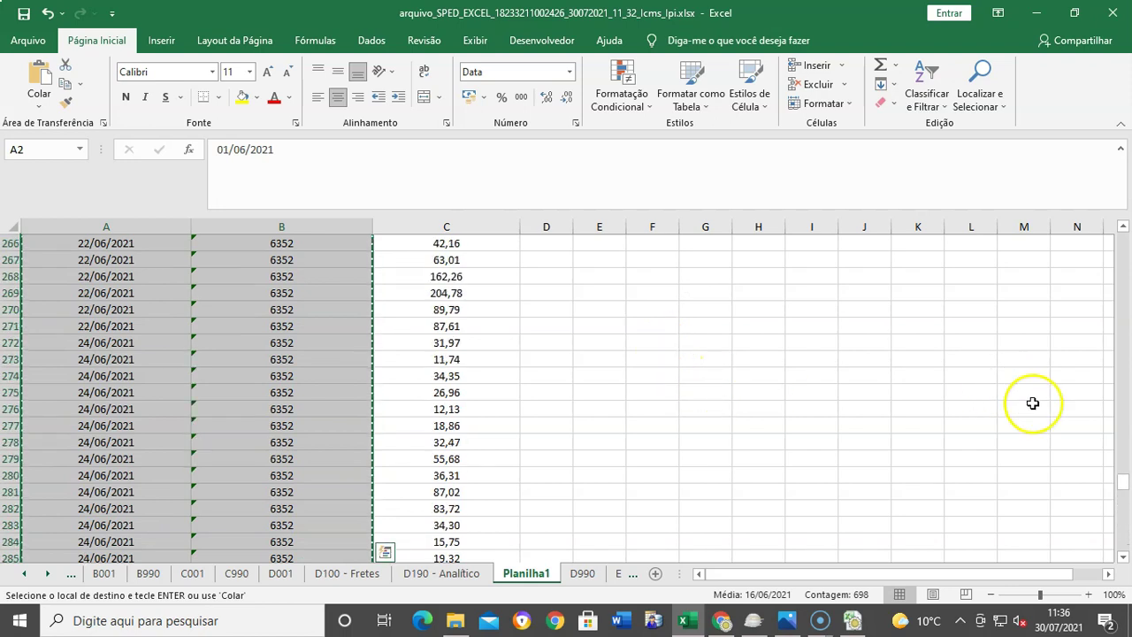
drag(1122, 482, 1121, 241)
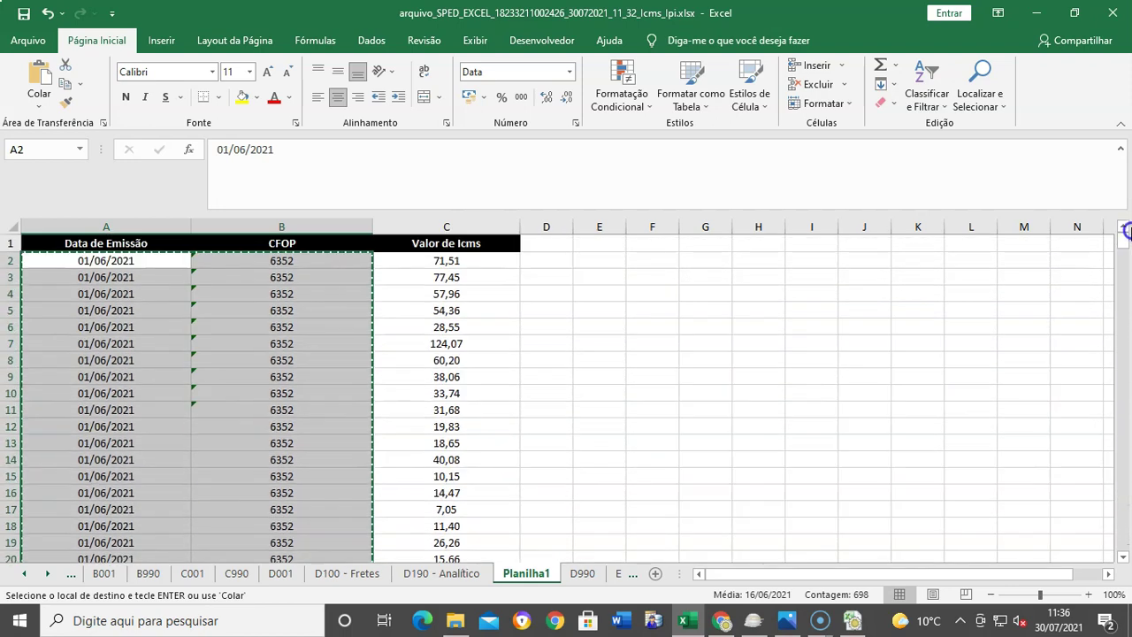
click(605, 249)
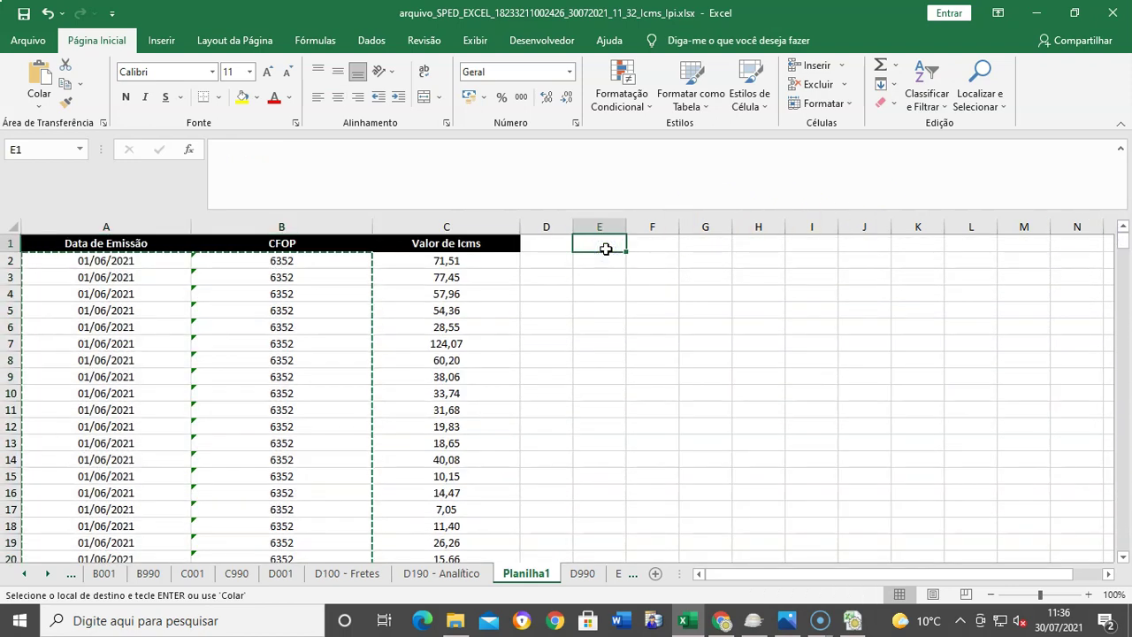
key(ctrl+v)
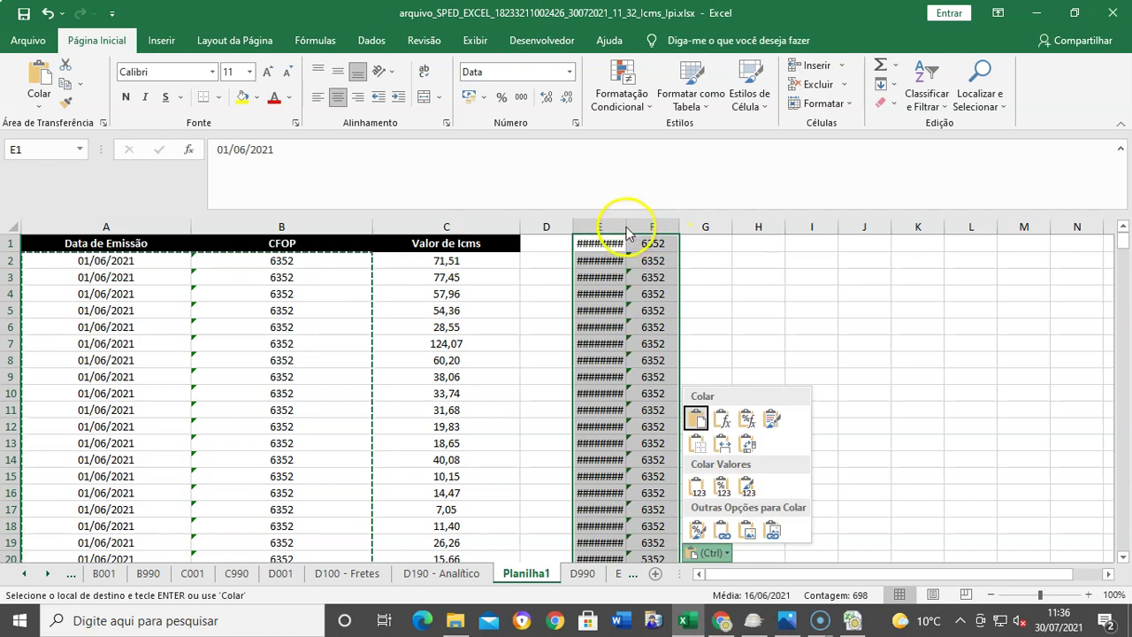
key(Escape)
drag(627, 226, 657, 229)
click(820, 313)
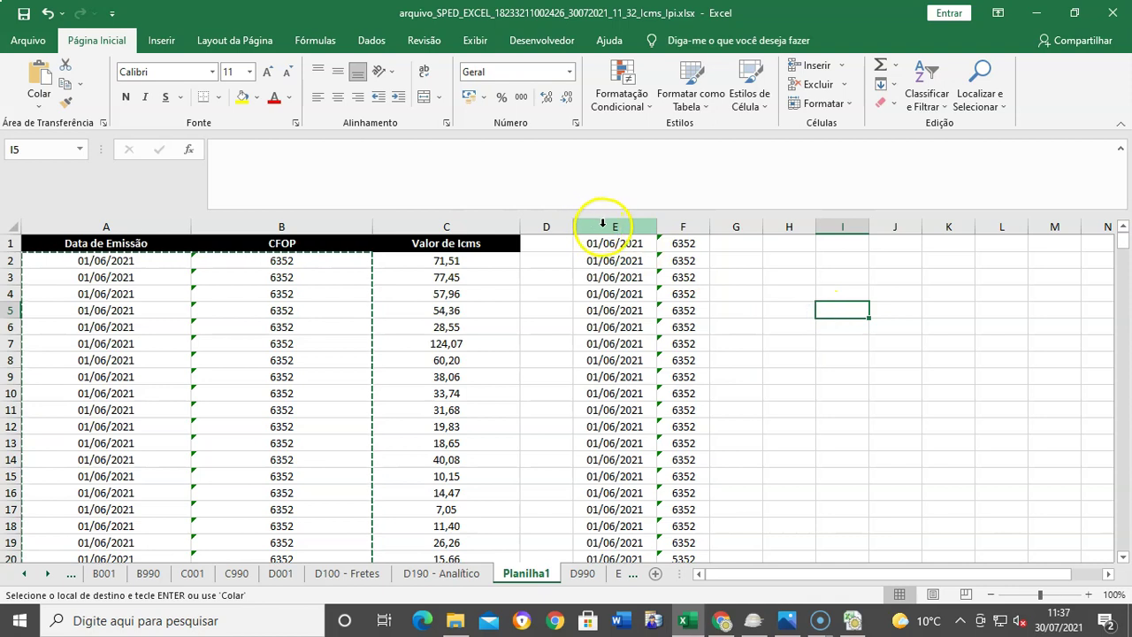
drag(599, 220, 667, 230)
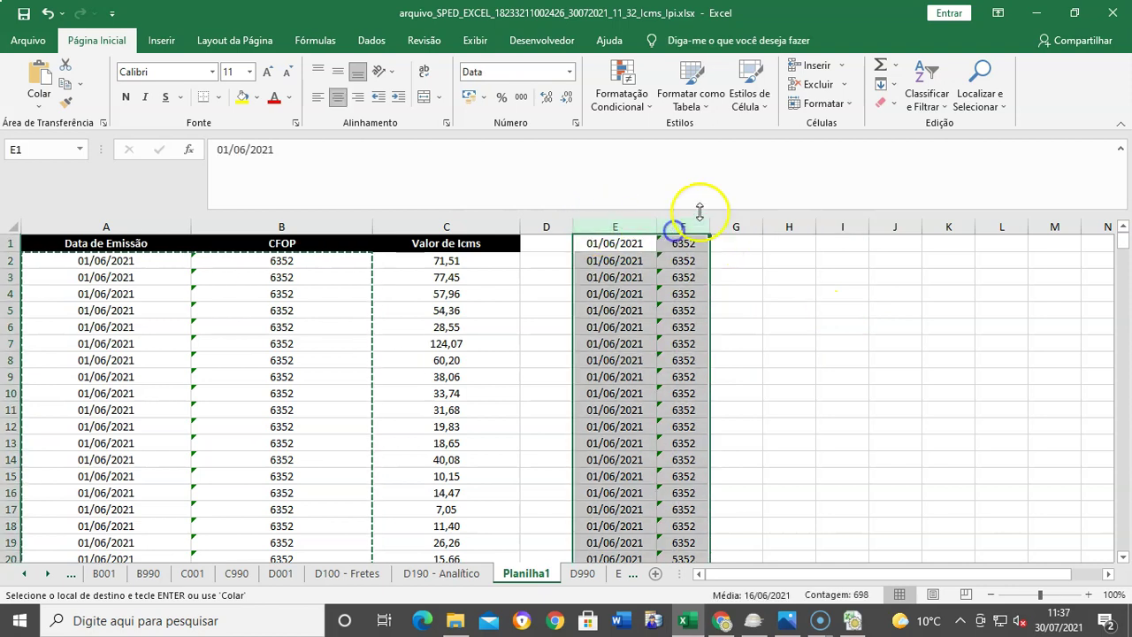
Step: Run Remover Duplicatas on E:F across both columns, removing 317 duplicates and leaving 33 unique pairs
click(372, 42)
click(709, 87)
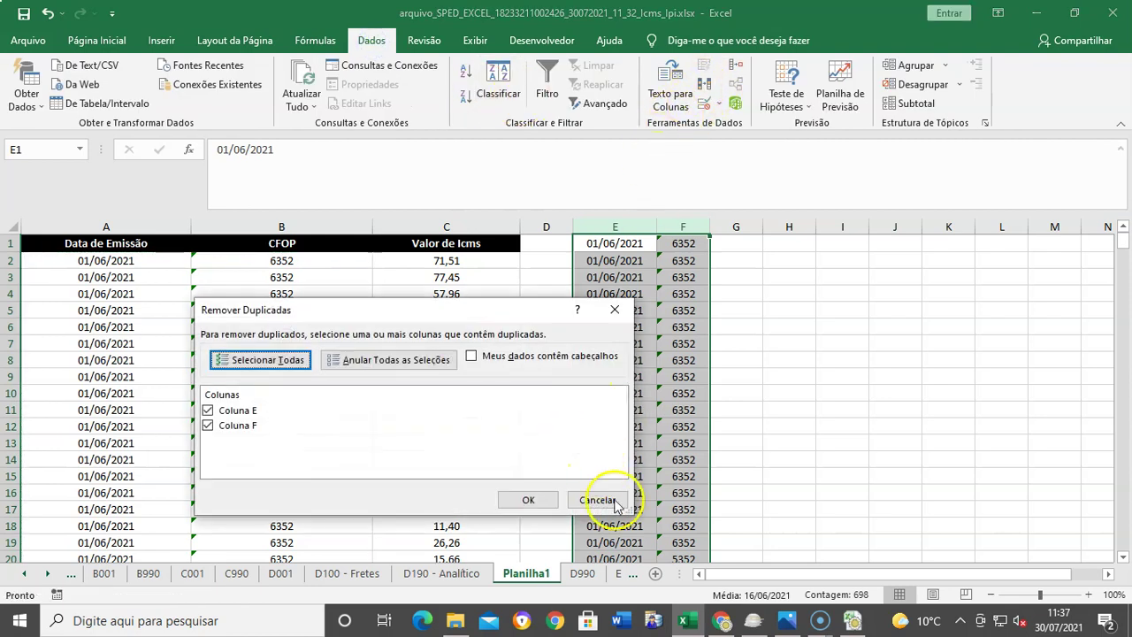
click(600, 499)
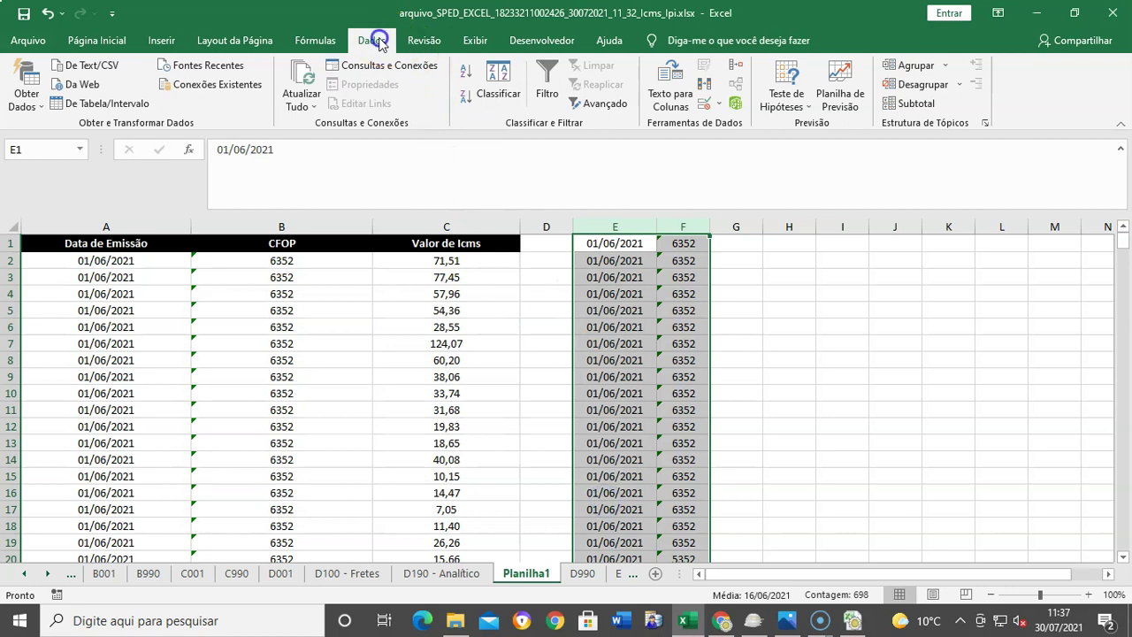
click(705, 88)
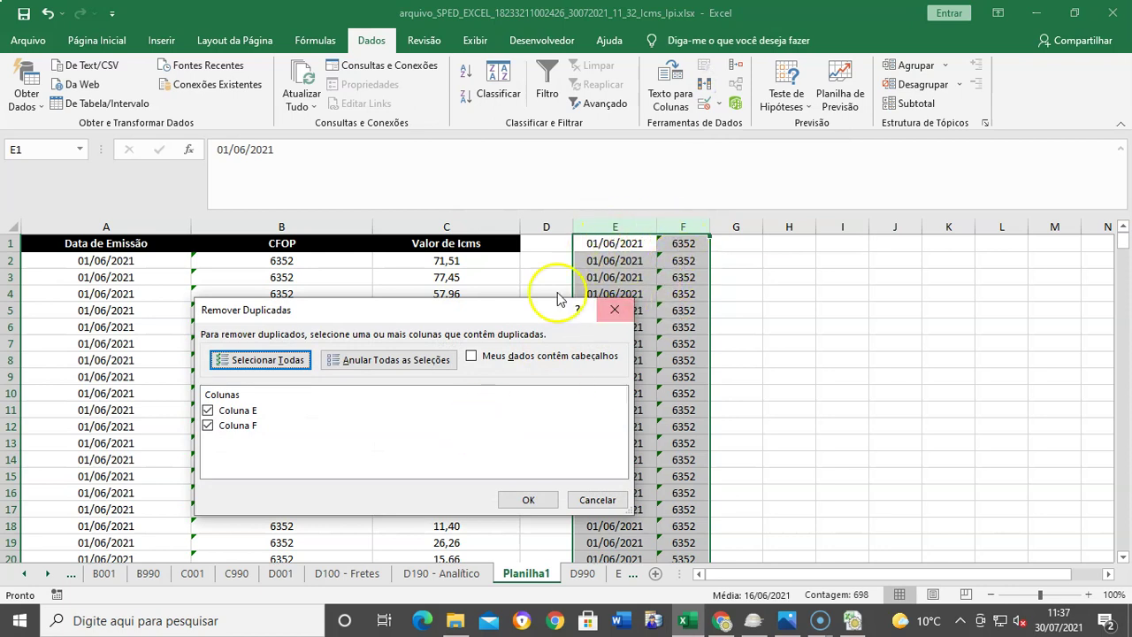
click(527, 498)
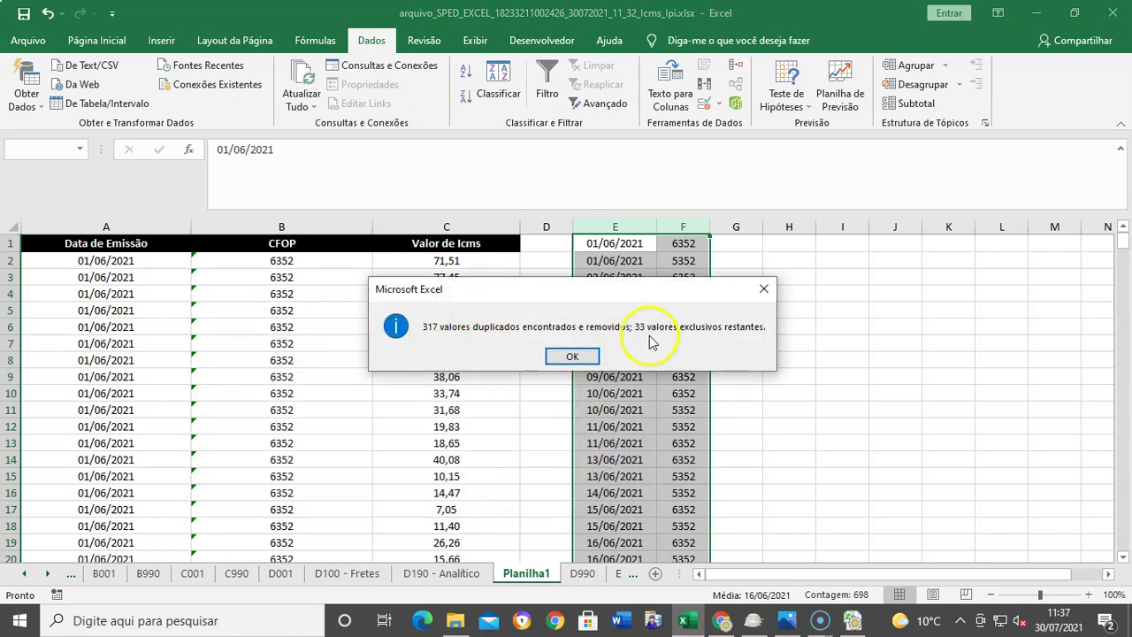
click(571, 357)
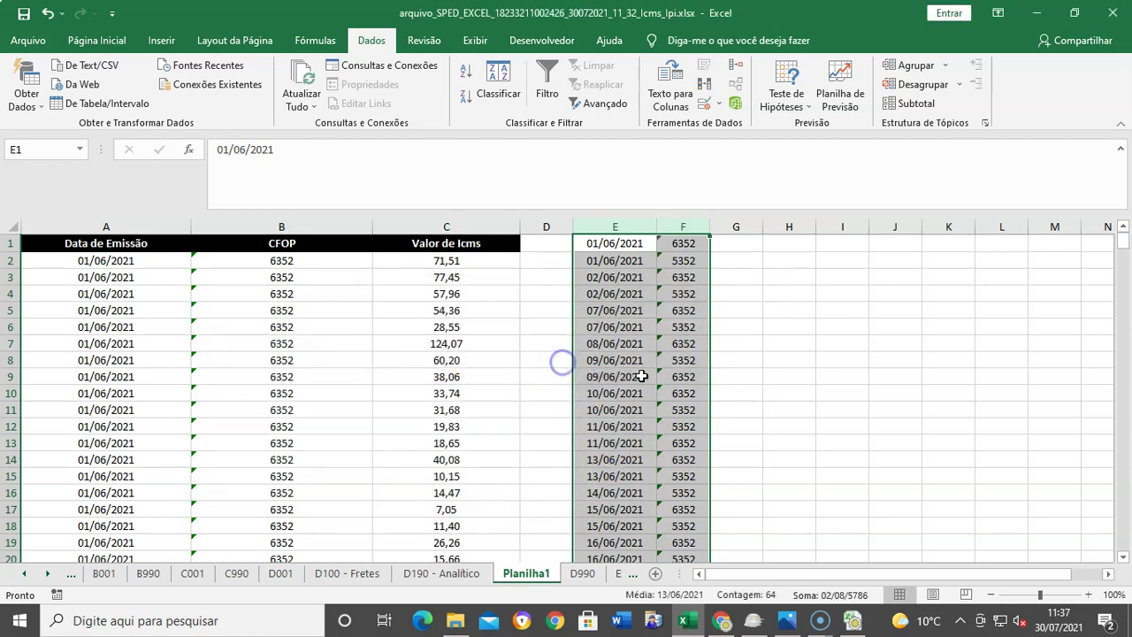
Step: Review the D100 - Fretes and D190 - Analítico sheets, then return to Planilha1
click(345, 574)
scroll(372, 500, down, 13)
scroll(371, 504, down, 12)
scroll(372, 504, up, 18)
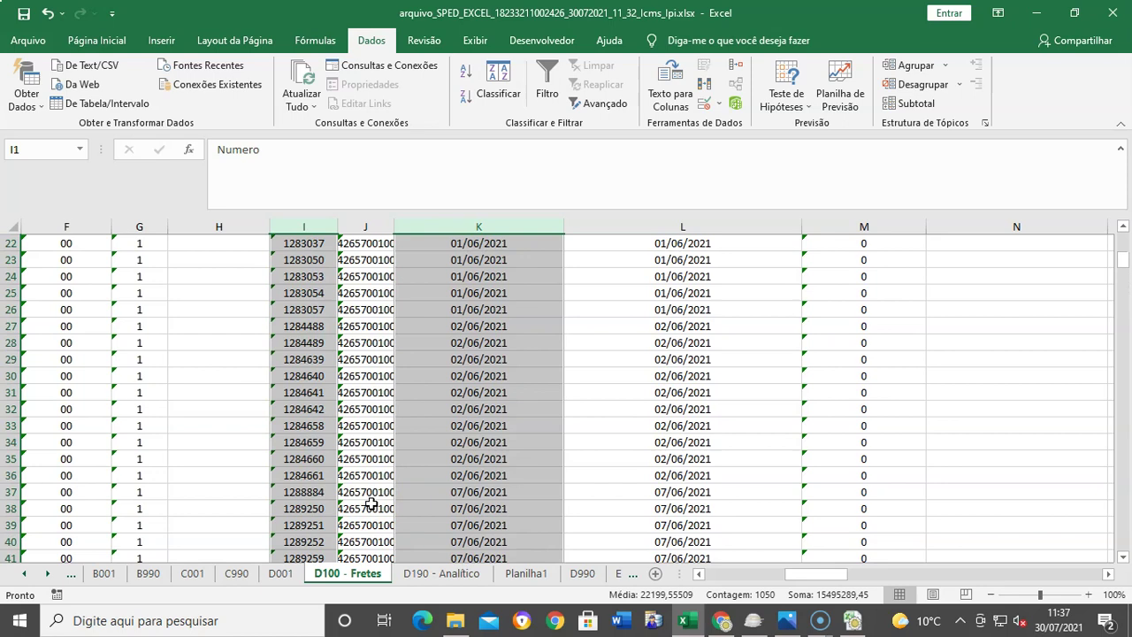
scroll(370, 504, up, 7)
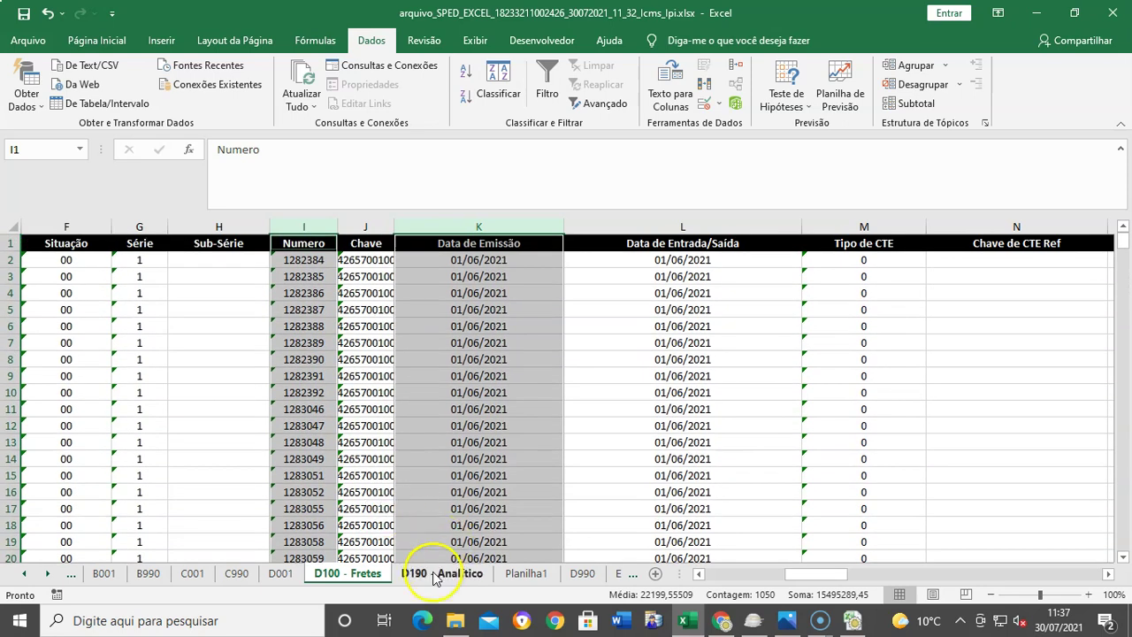
click(435, 575)
click(527, 574)
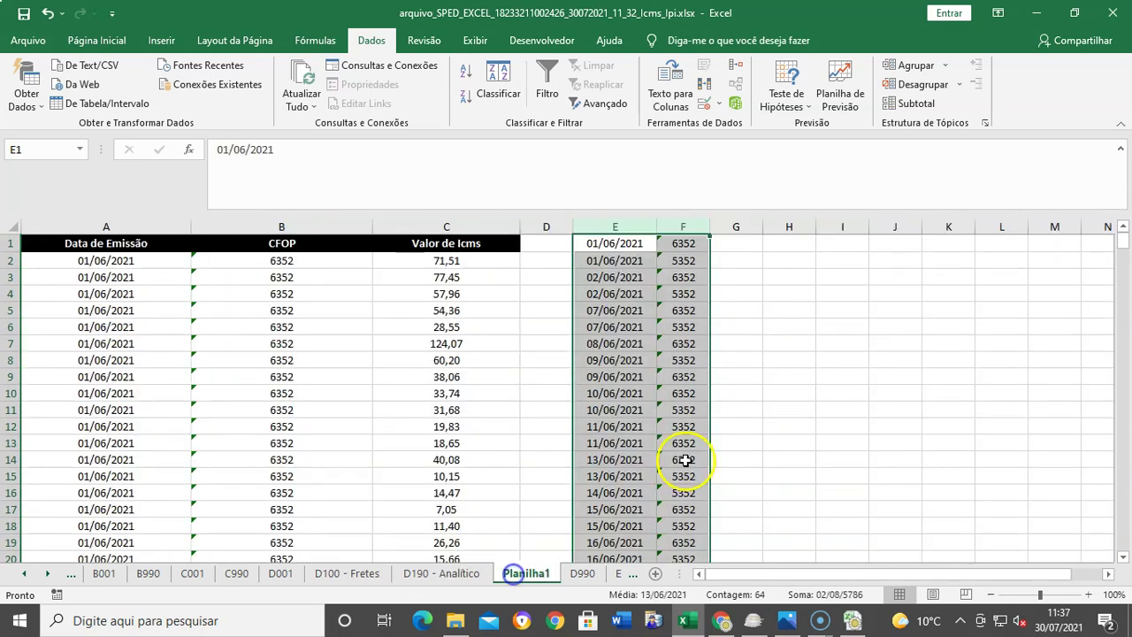
click(855, 366)
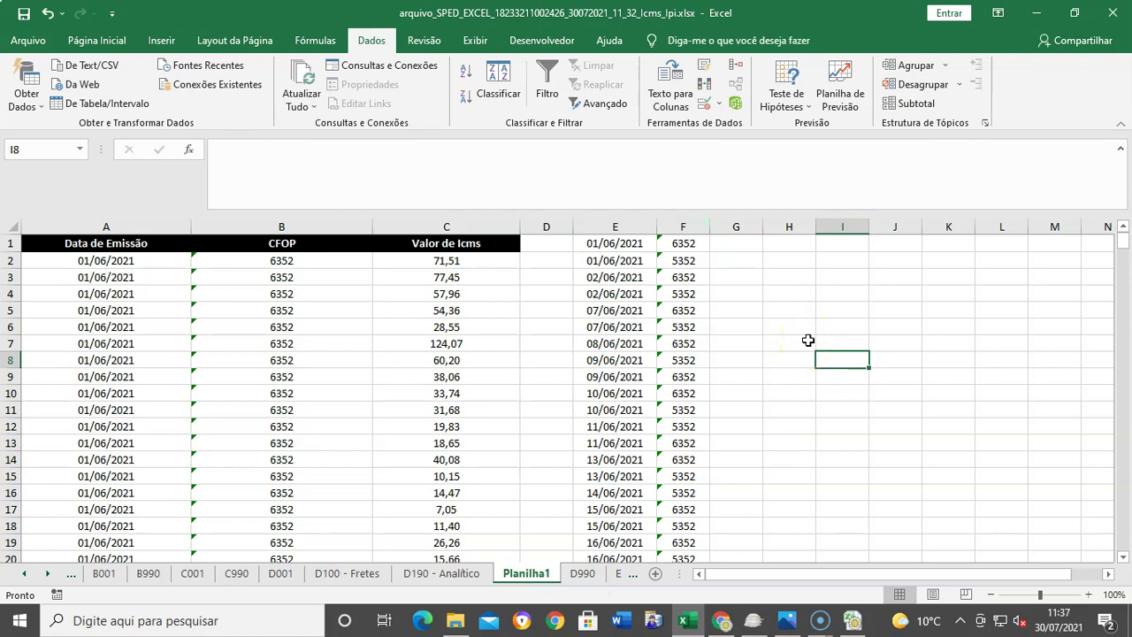
Step: Widen the empty column G and select cell G1 for the new formula
click(756, 469)
drag(762, 223, 822, 234)
click(758, 241)
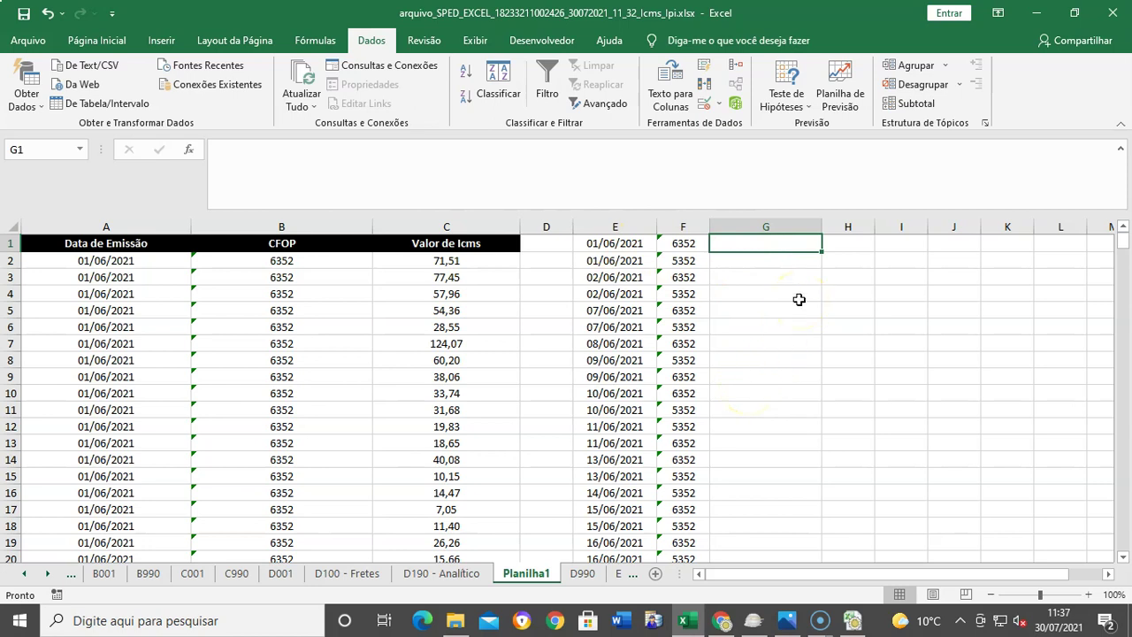
Step: Start a SOMASES formula in G1 with the sum range $C$2:$C$350 for Valor de Icms
text(=s)
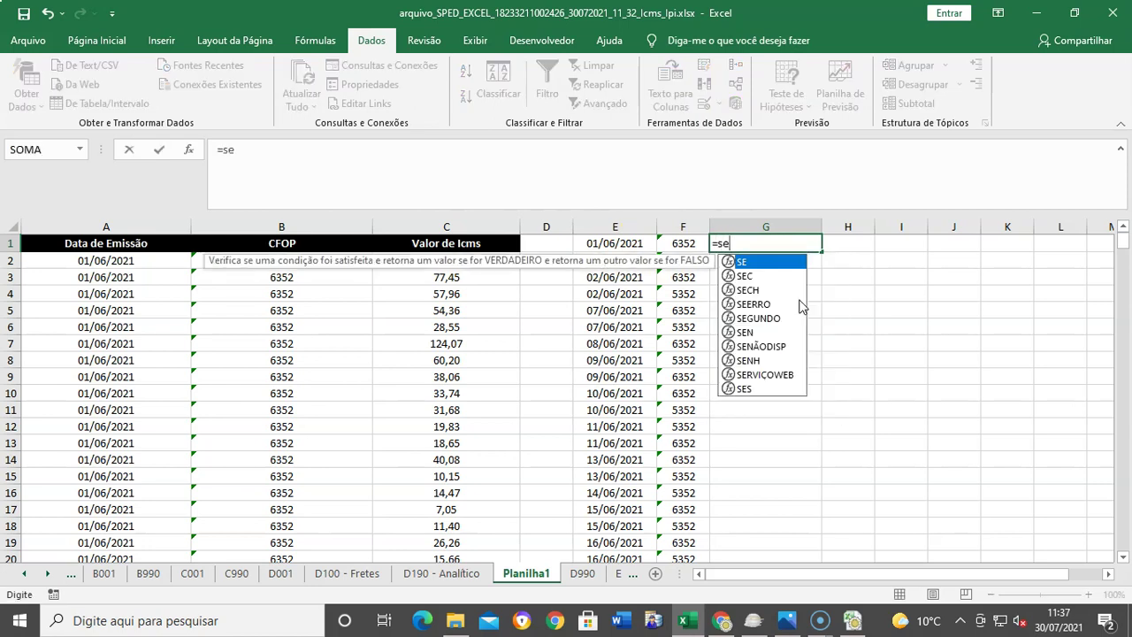
text(oma)
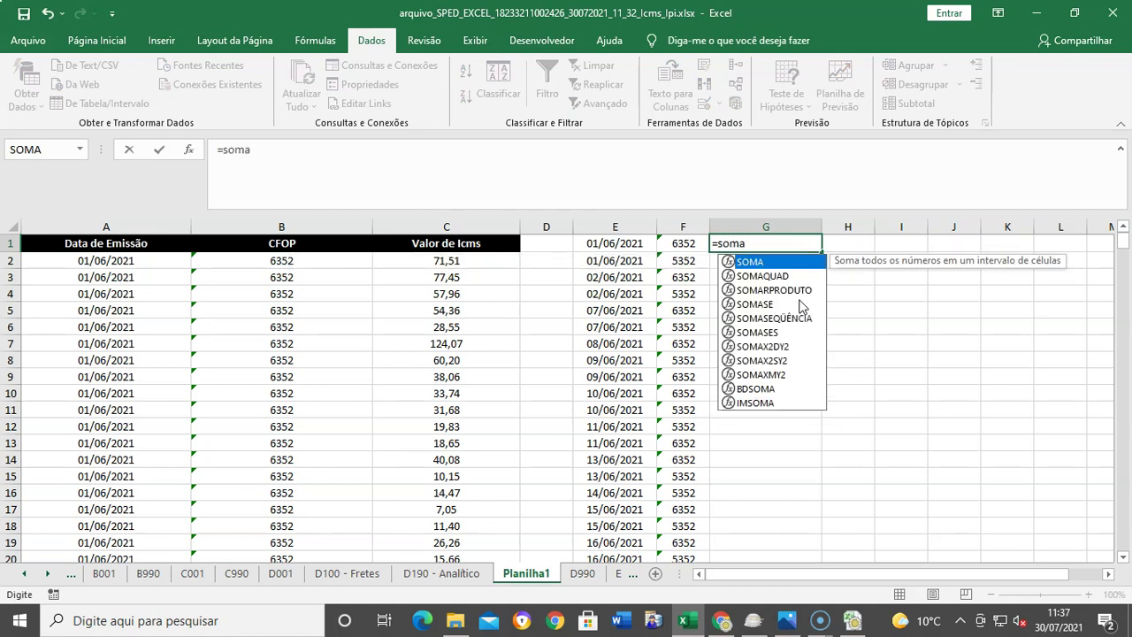
text(ses()
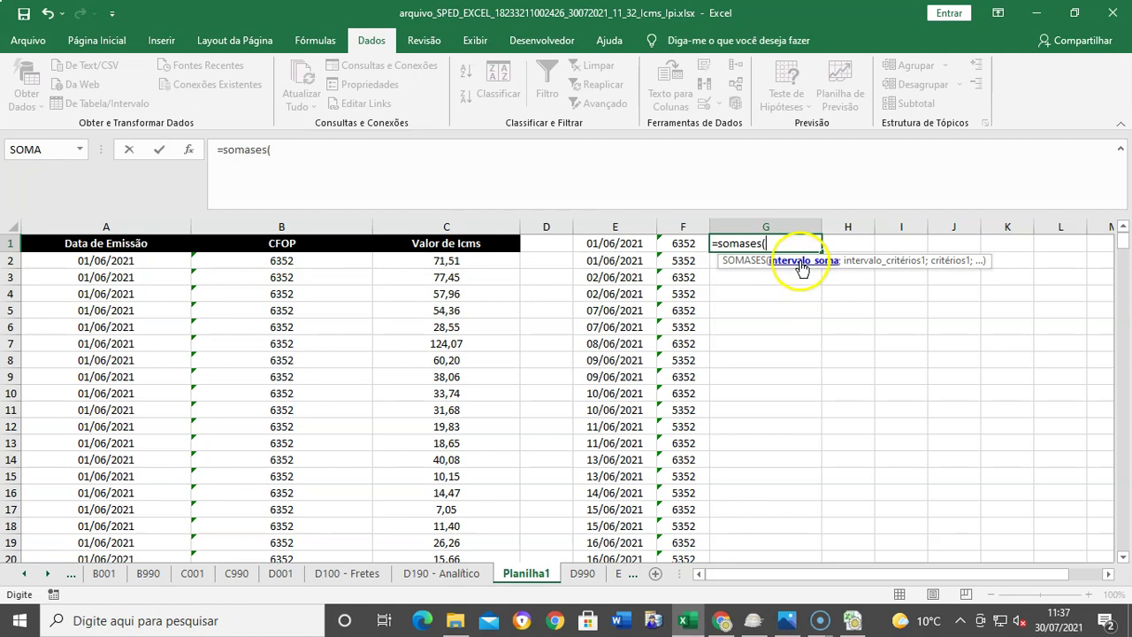
click(459, 265)
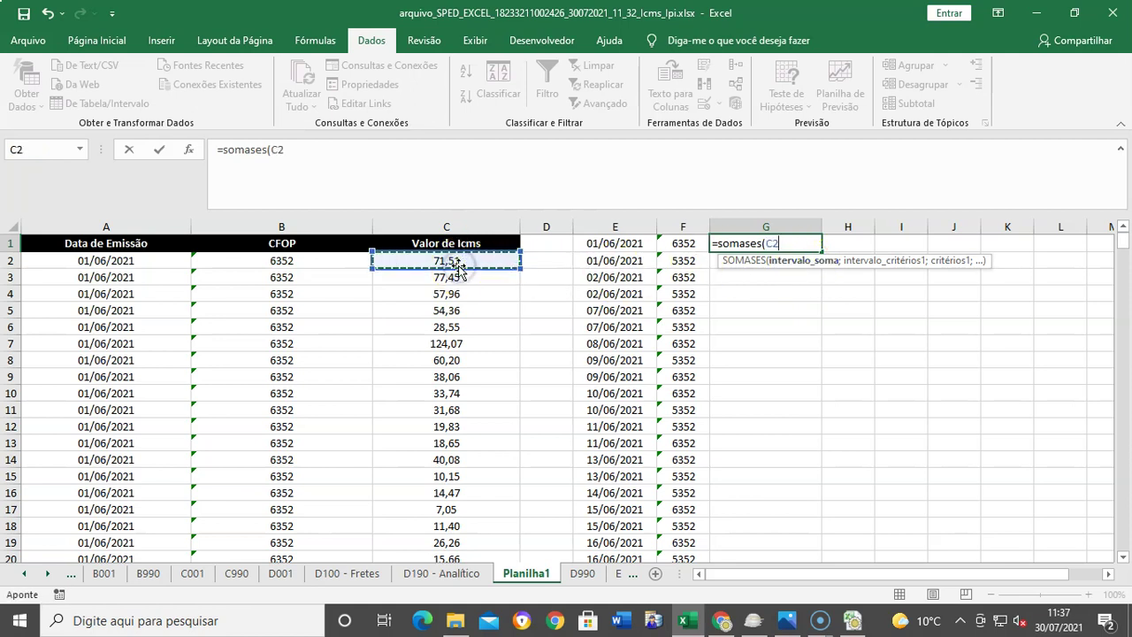
key(ctrl+shift+Down)
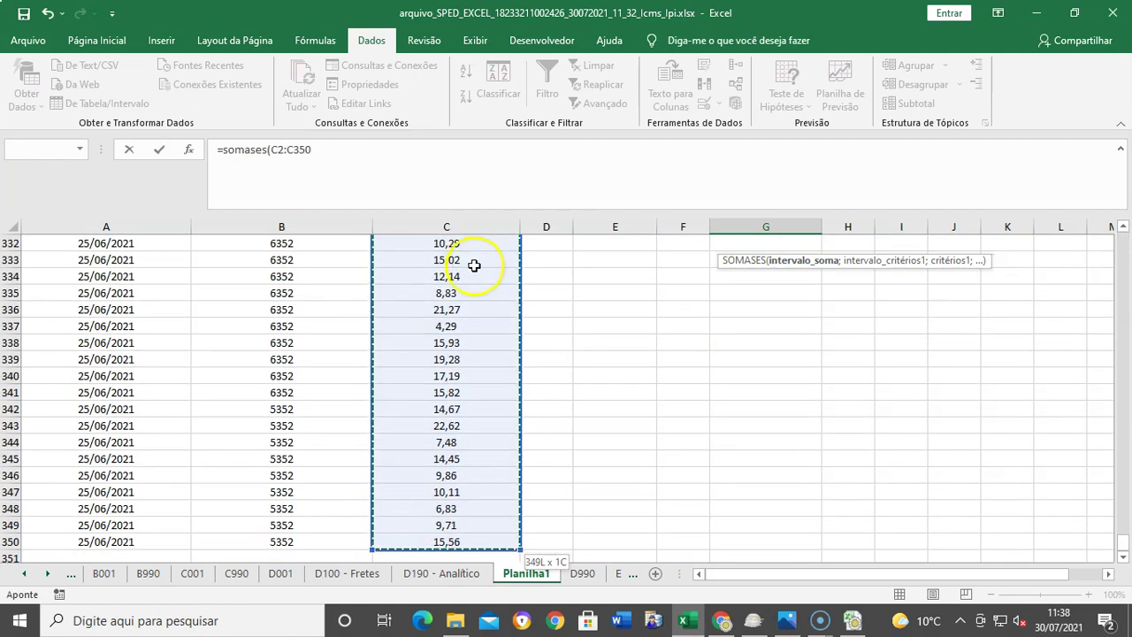
click(368, 151)
text(;)
click(273, 152)
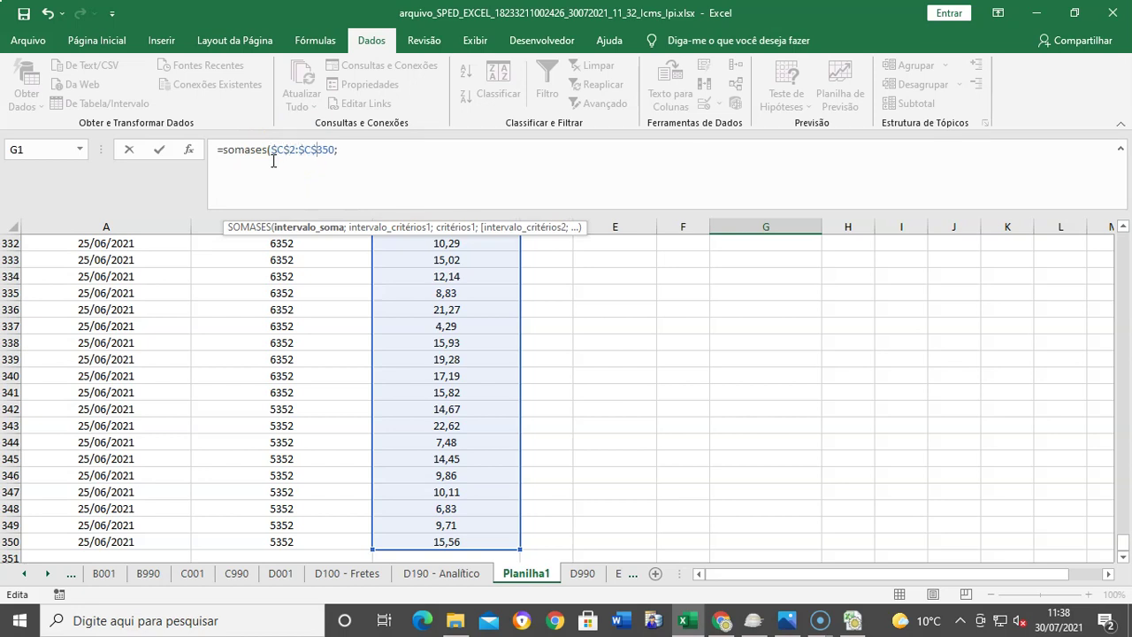
key(Return)
click(739, 283)
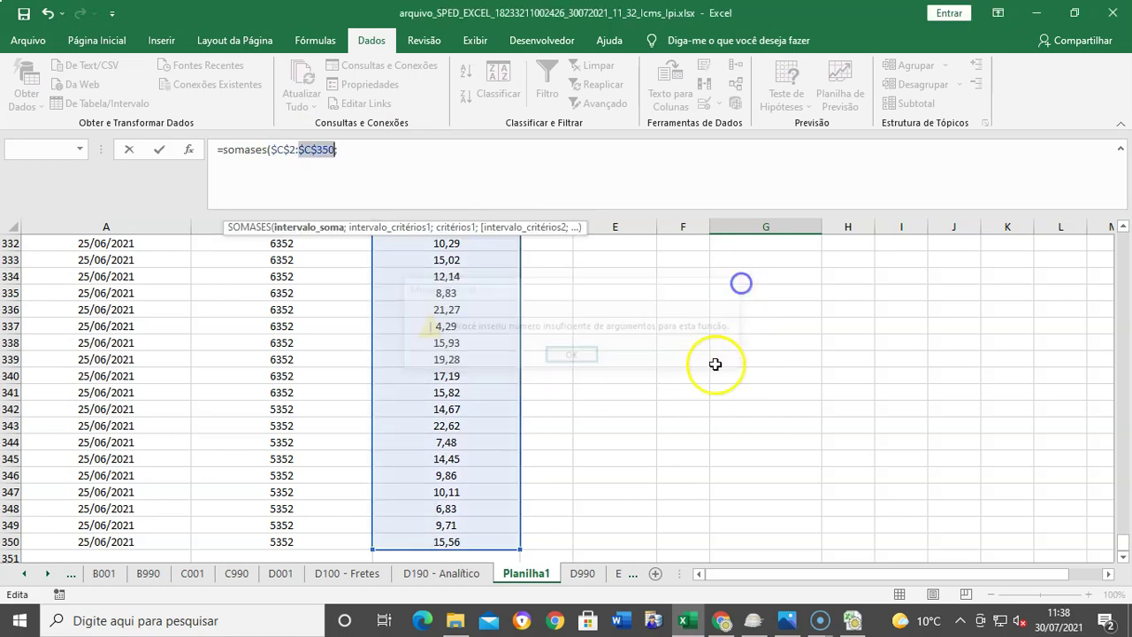
scroll(685, 382, up, 19)
drag(1125, 491, 1125, 232)
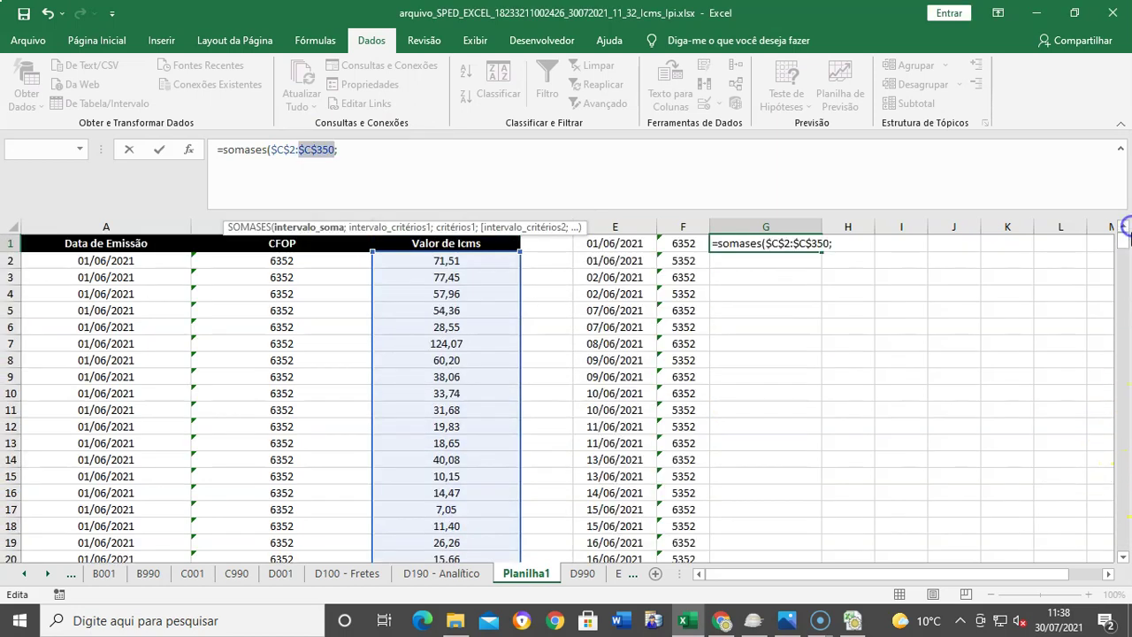
click(854, 235)
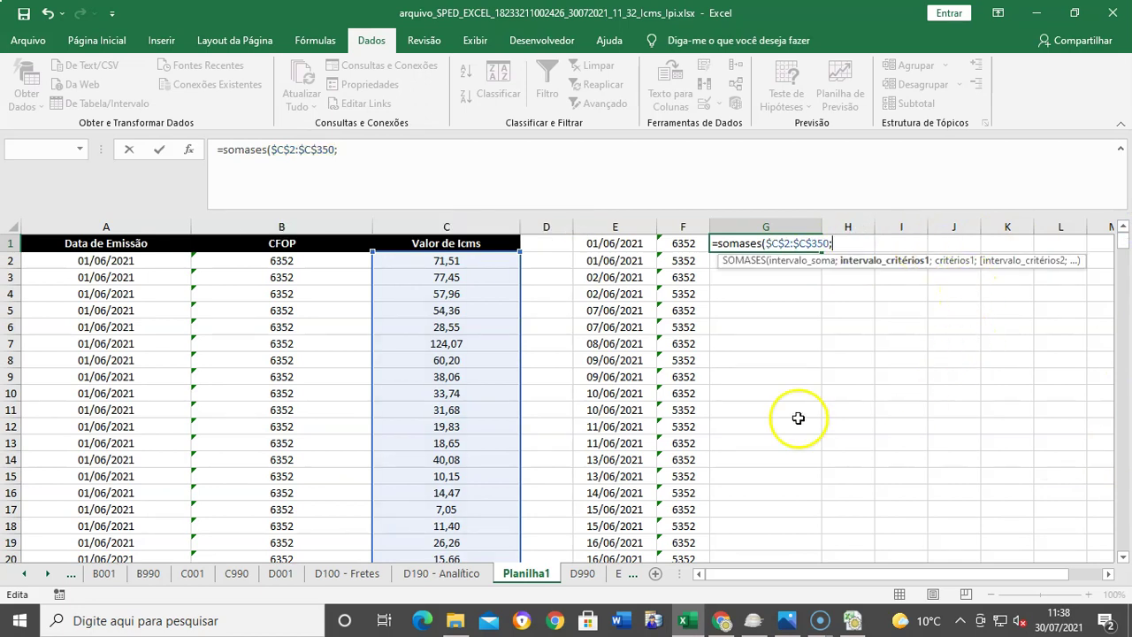
Step: Add the Data de Emissão criteria range $A$2:$A$350 with E1 as the date criterion
click(93, 276)
click(92, 263)
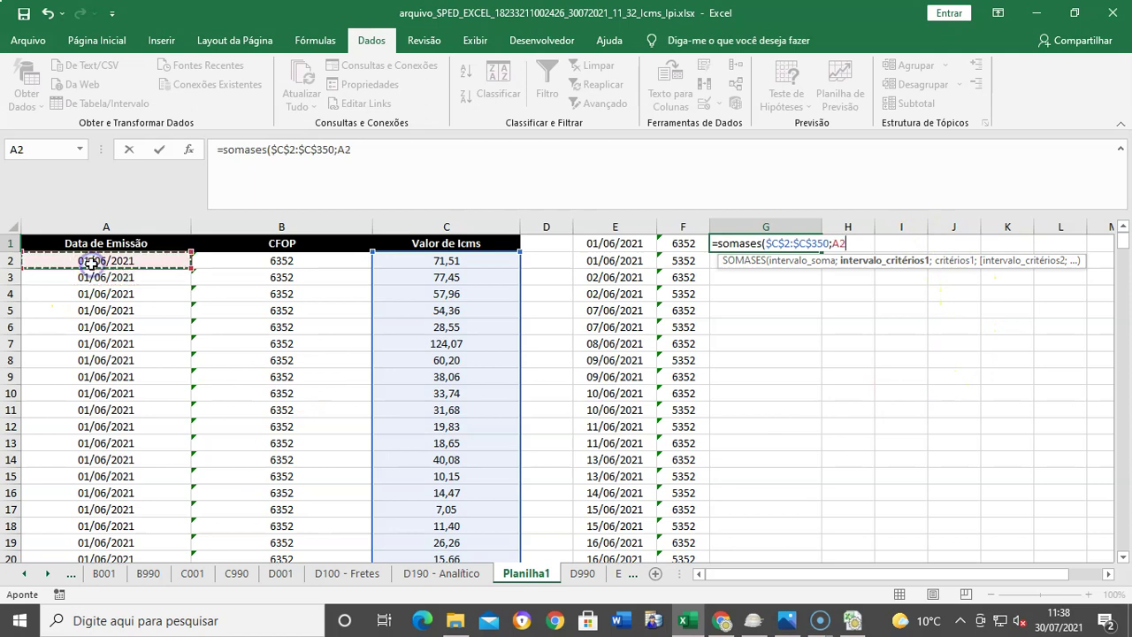
key(ctrl+shift+Down)
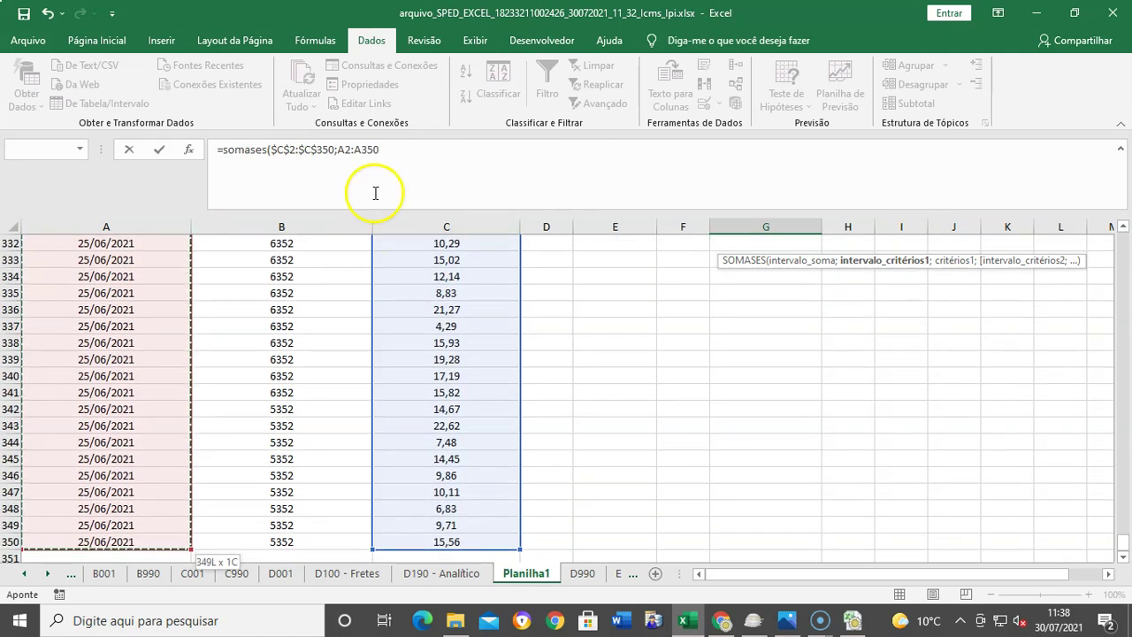
click(340, 150)
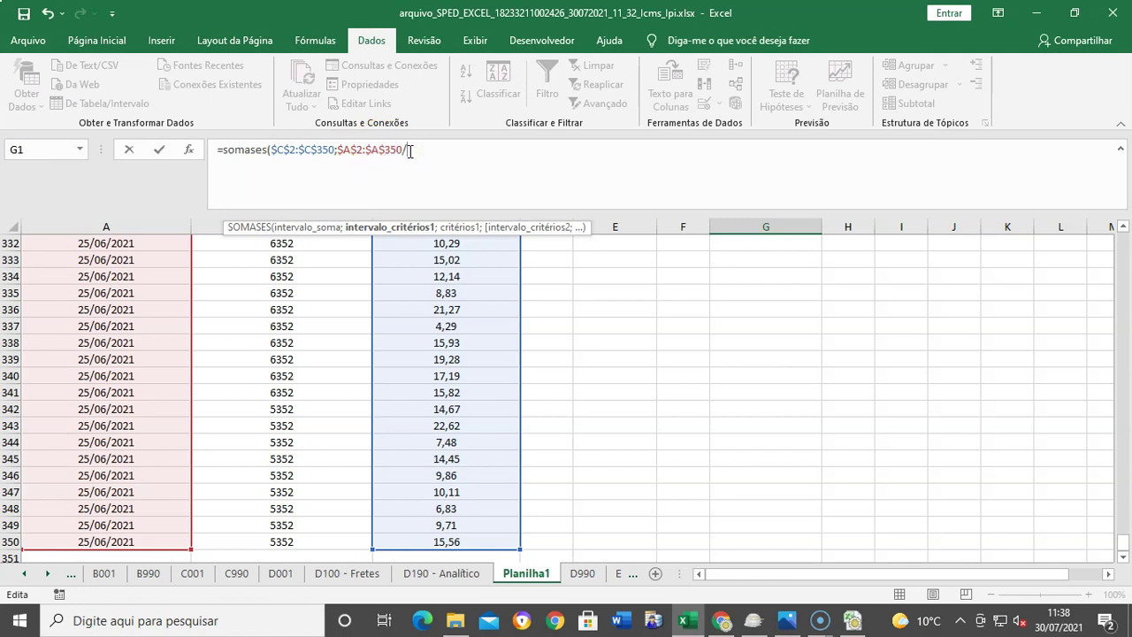
text(;)
scroll(660, 375, up, 20)
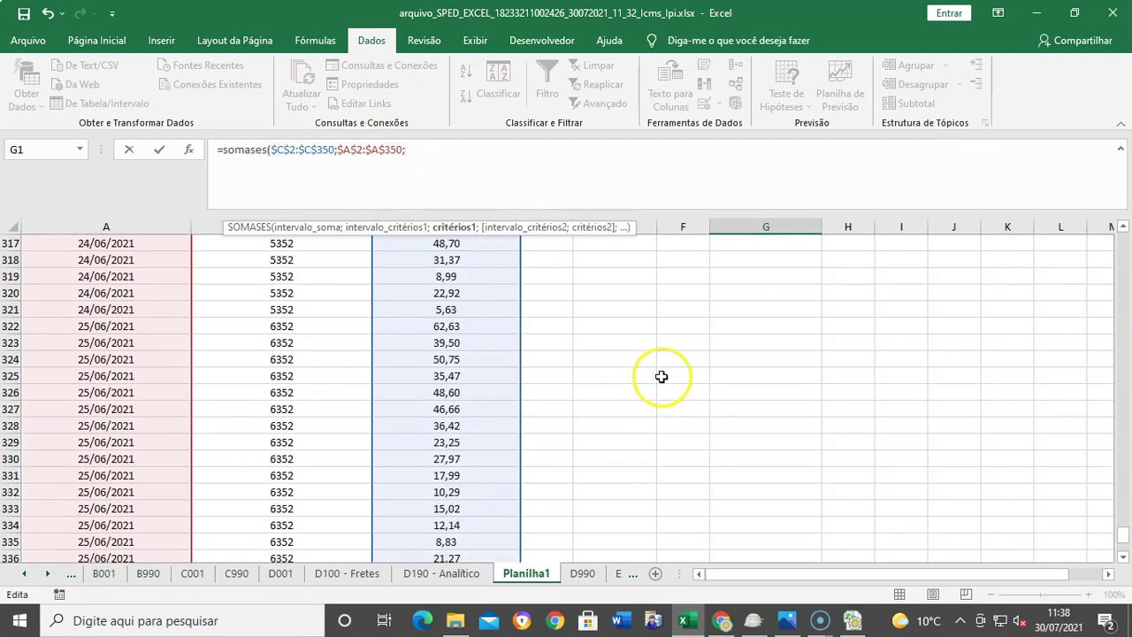
scroll(661, 377, up, 3)
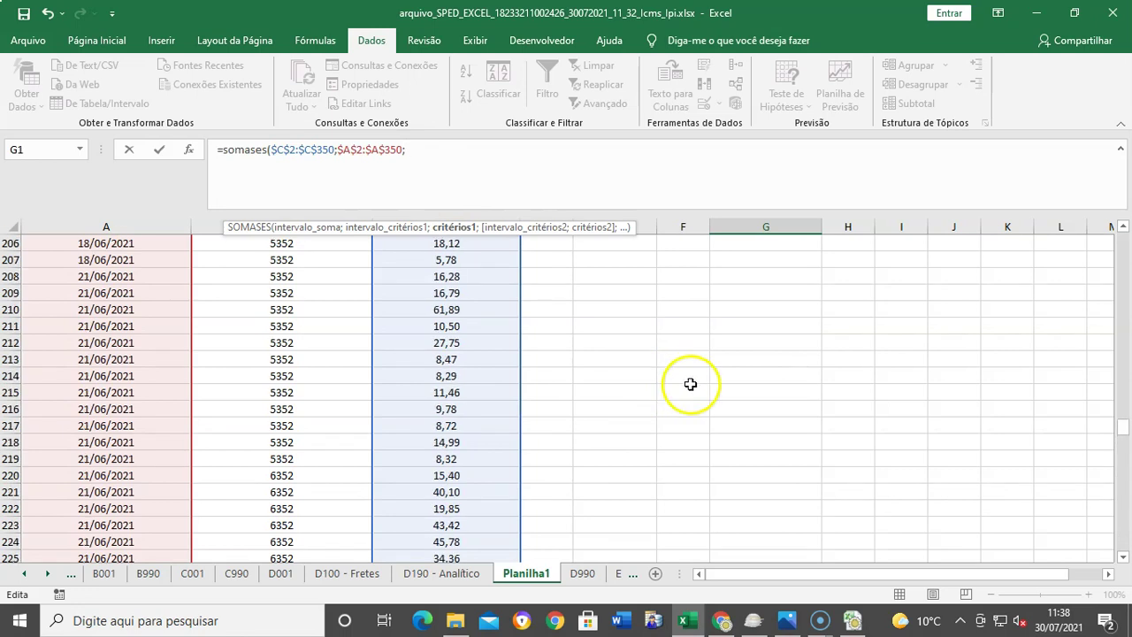
drag(1119, 427, 1121, 240)
scroll(1080, 319, up, 1)
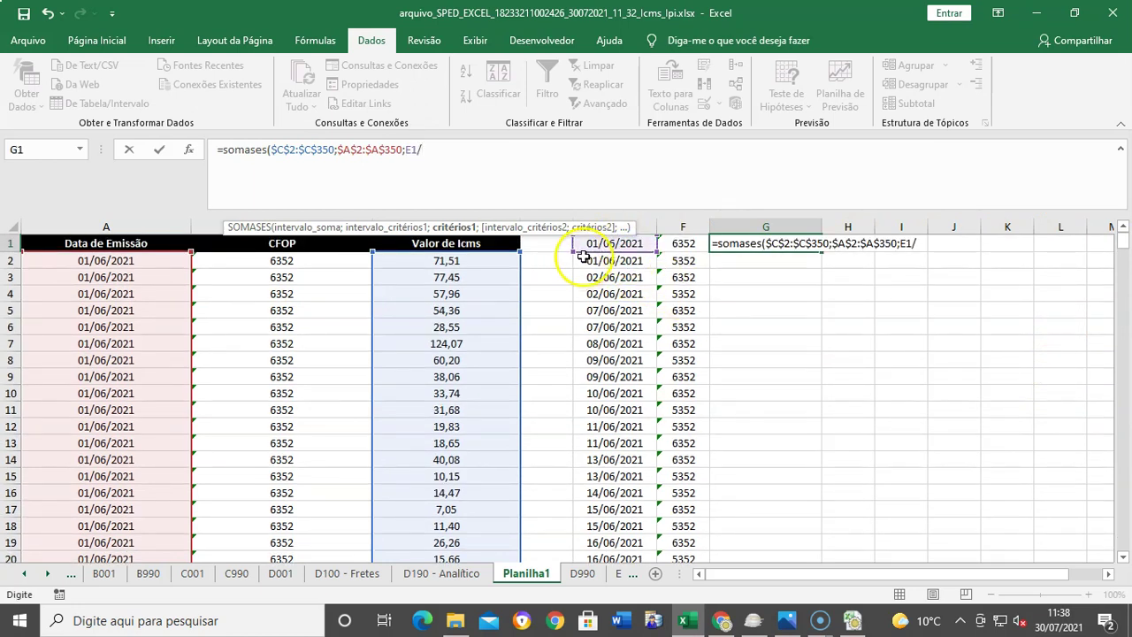
Step: Add the CFOP criteria range $B$2:$B$350 with F1 and confirm, giving 741,13
text(;)
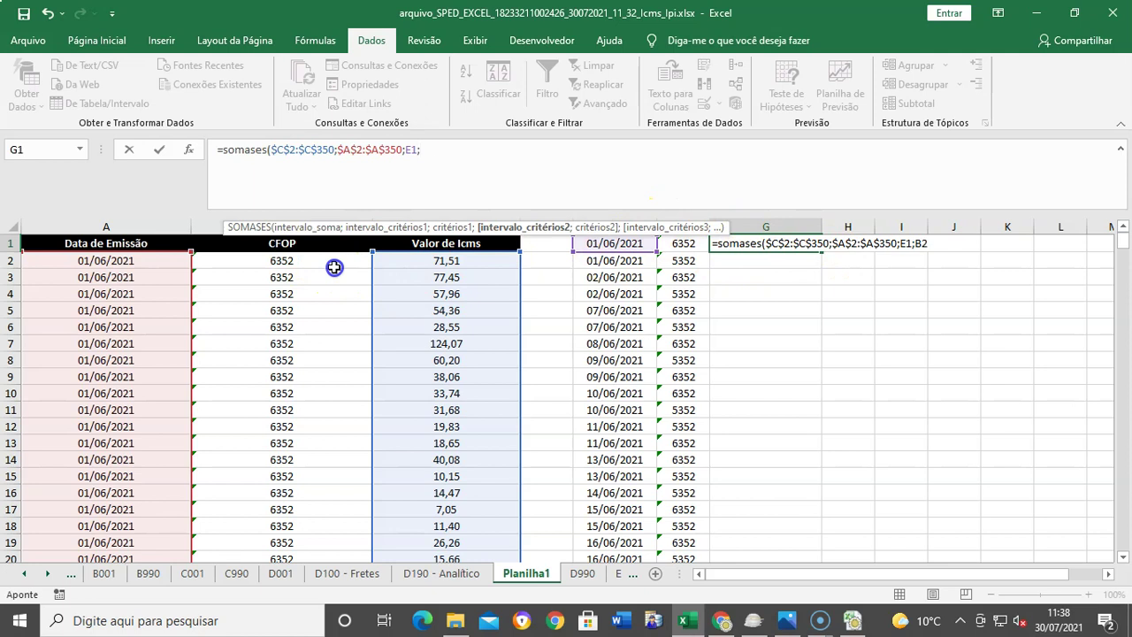
key(ctrl+shift+Down)
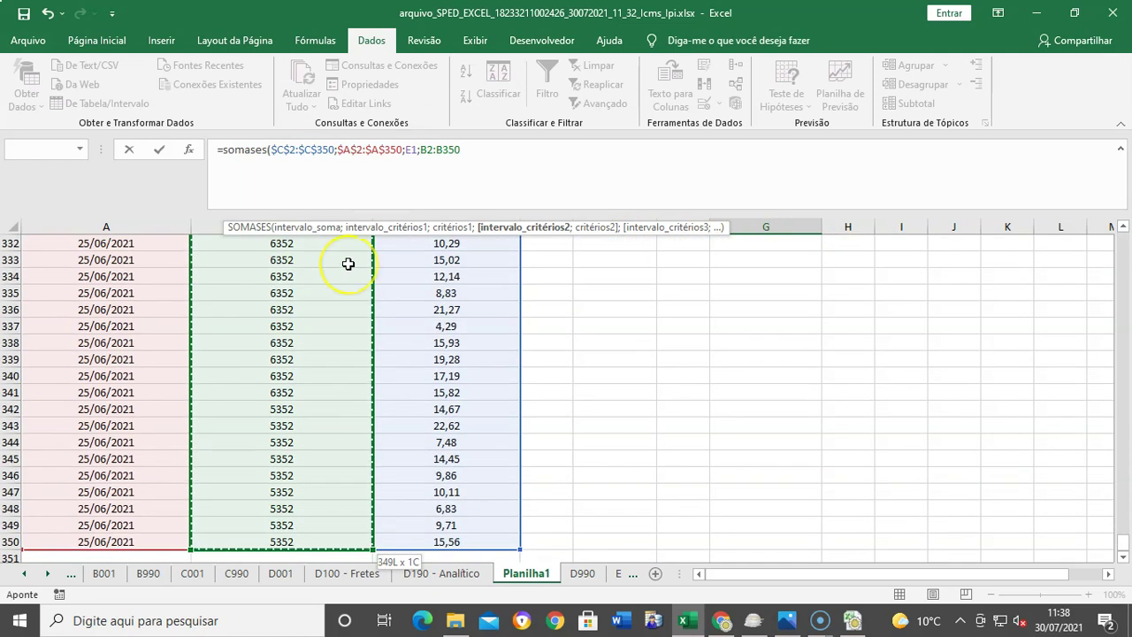
text(;)
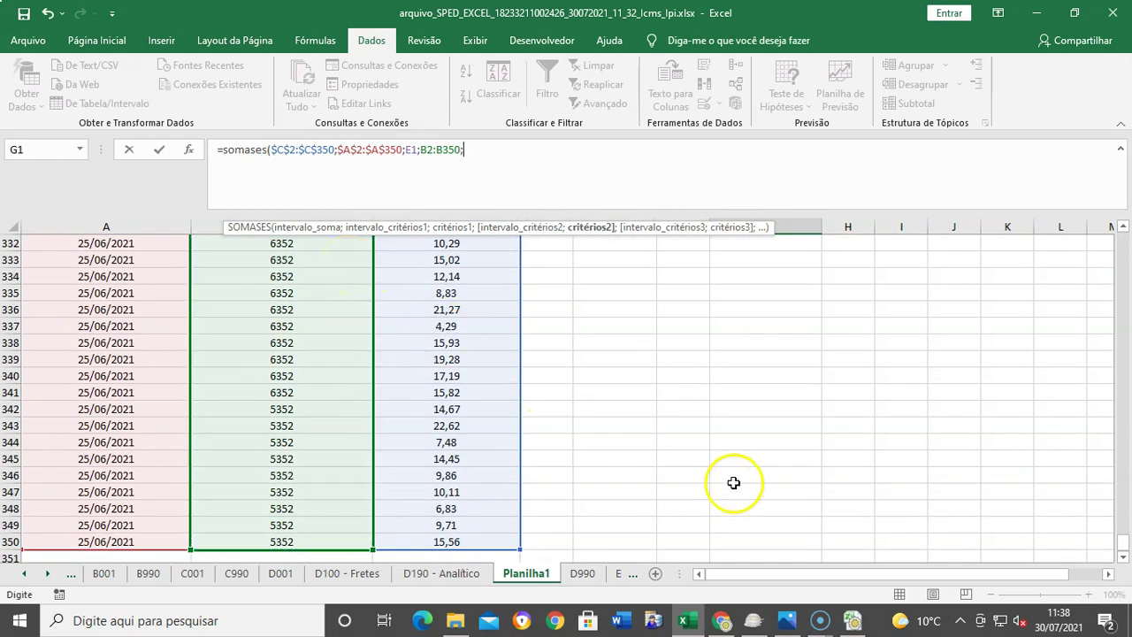
scroll(733, 483, up, 12)
drag(1125, 516, 1125, 237)
click(690, 247)
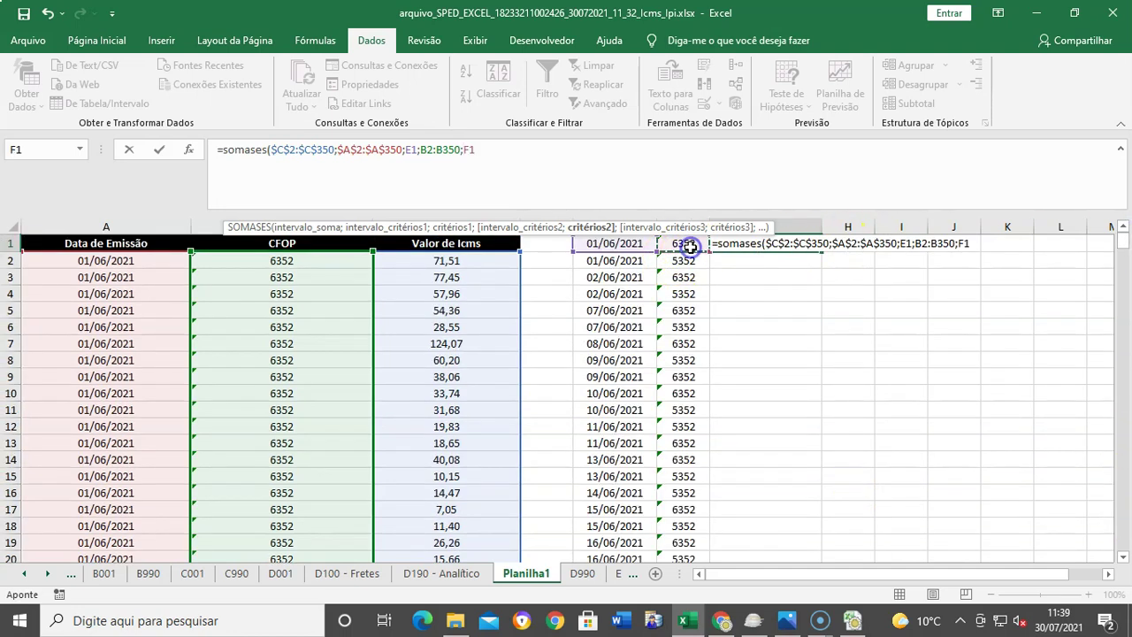
click(418, 151)
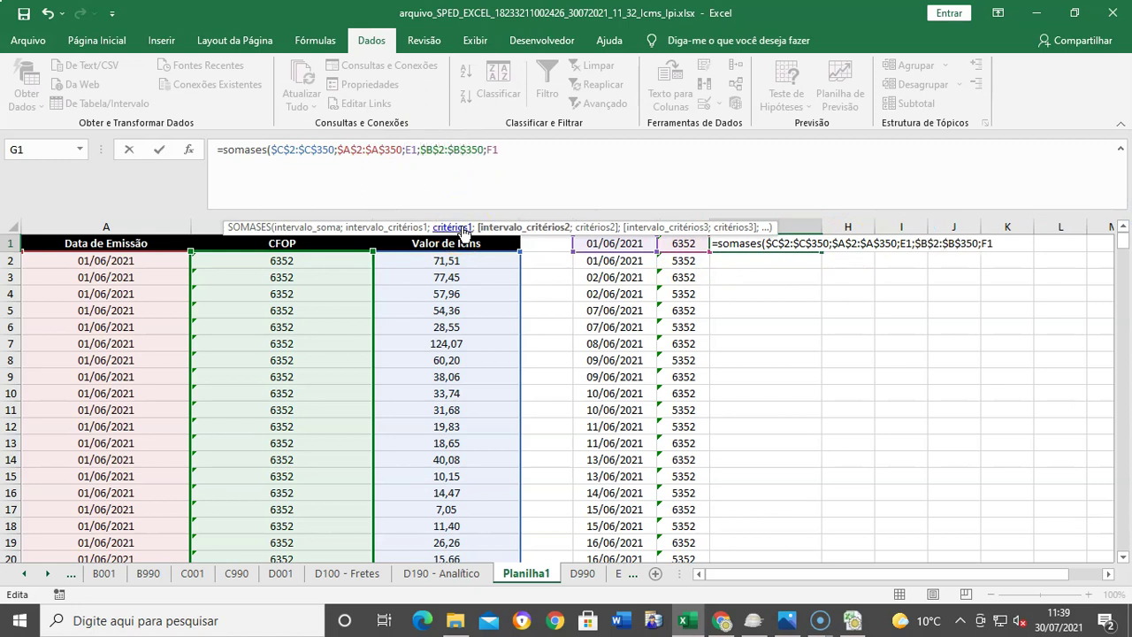
key(End)
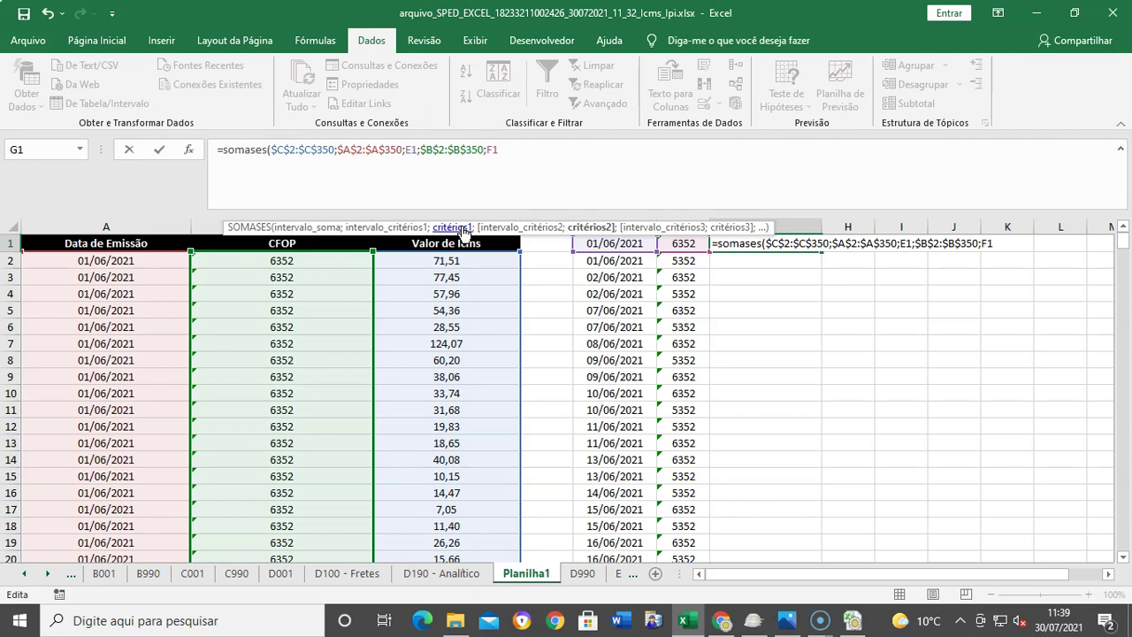
key(Return)
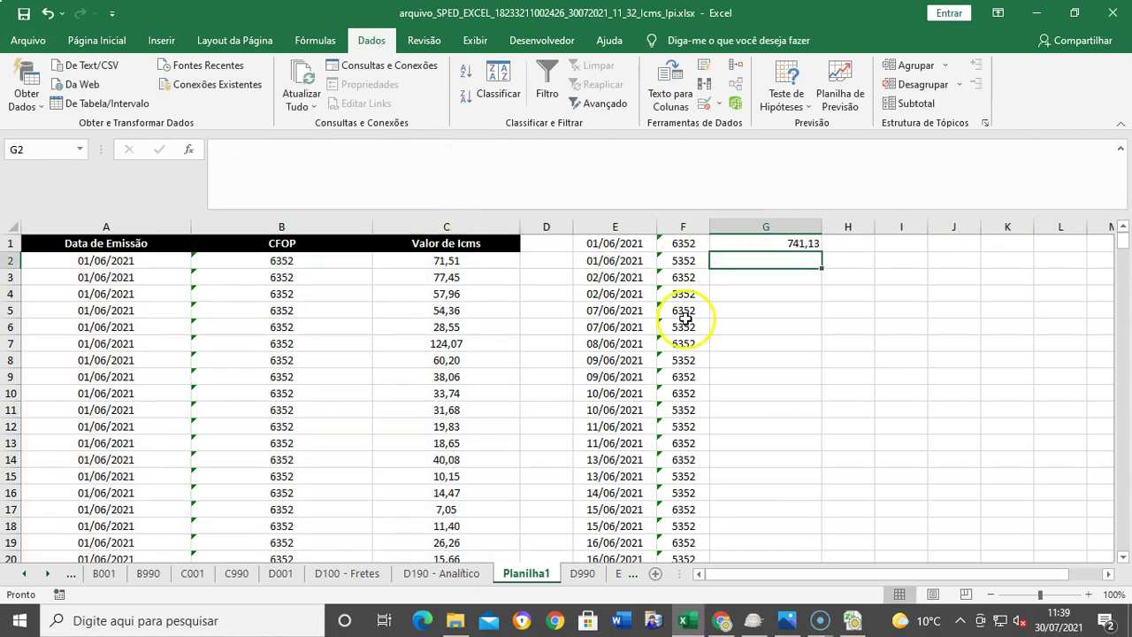
Step: Copy the G1 SOMASES formula down through G1:G32
click(803, 244)
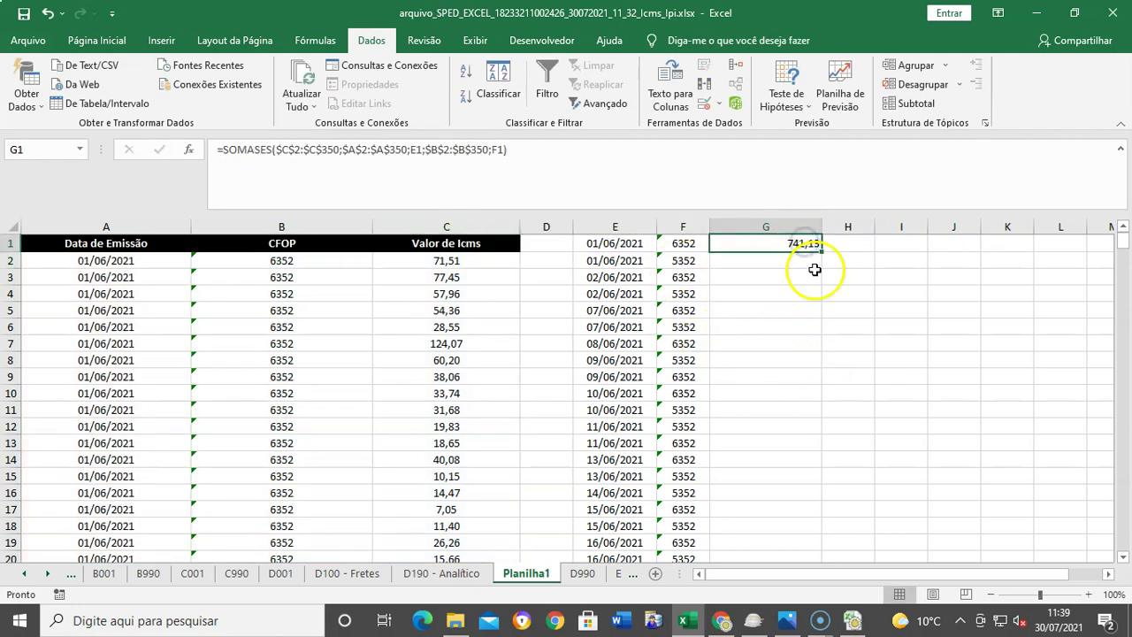
key(ctrl+c)
key(shift+Down)
key(shift+Down)
key(shift+Down)
key(shift+Down)
key(shift+Down)
key(shift+Down)
key(shift+Down)
key(shift+Down)
key(shift+Down)
key(shift+Down)
key(shift+Down)
key(shift+Down)
key(shift+Down)
key(shift+Down)
key(shift+Down)
key(shift+Down)
key(shift+Down)
key(shift+Down)
key(shift+Down)
key(shift+Down)
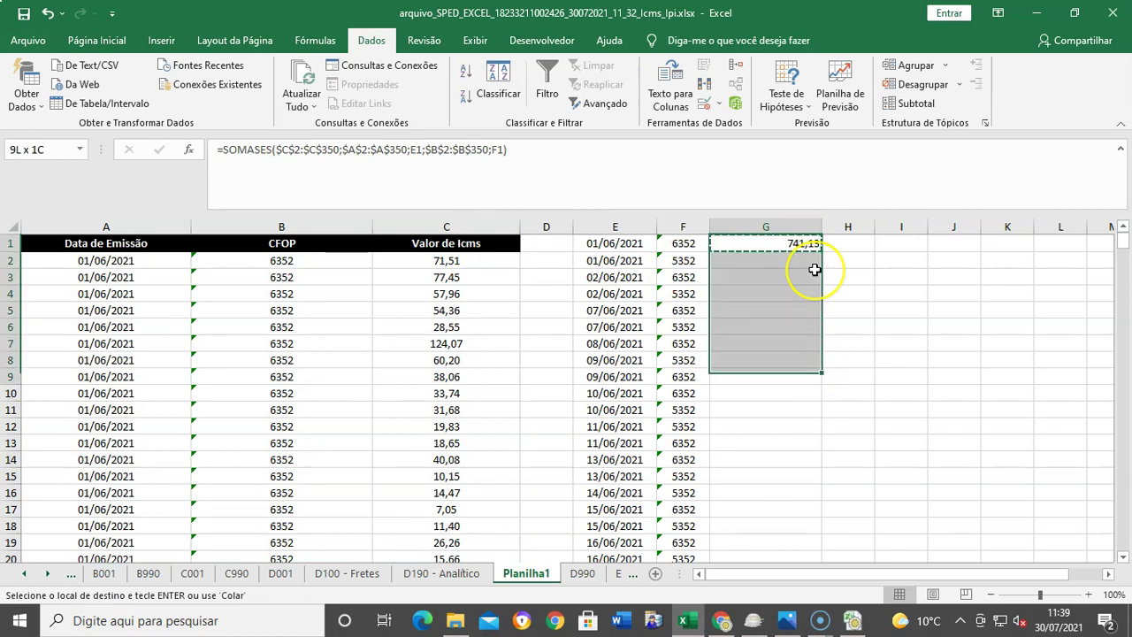
key(shift+Down)
key(shift+Down)
key(shift+Down)
key(shift+Down)
key(shift+Down)
key(shift+Down)
key(shift+Down)
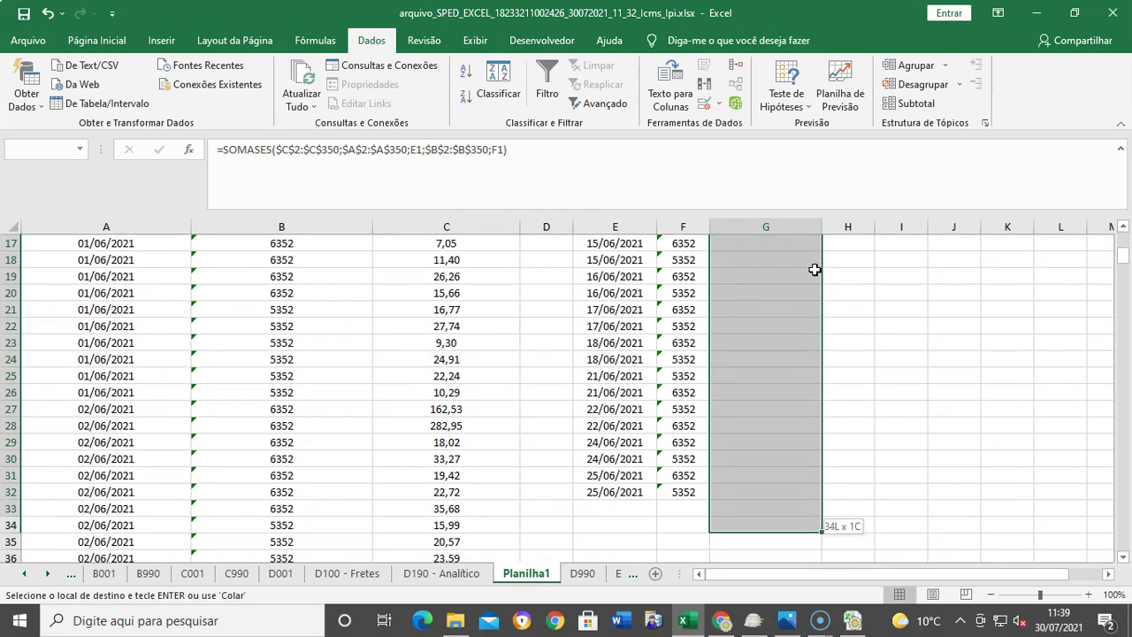
key(ctrl+v)
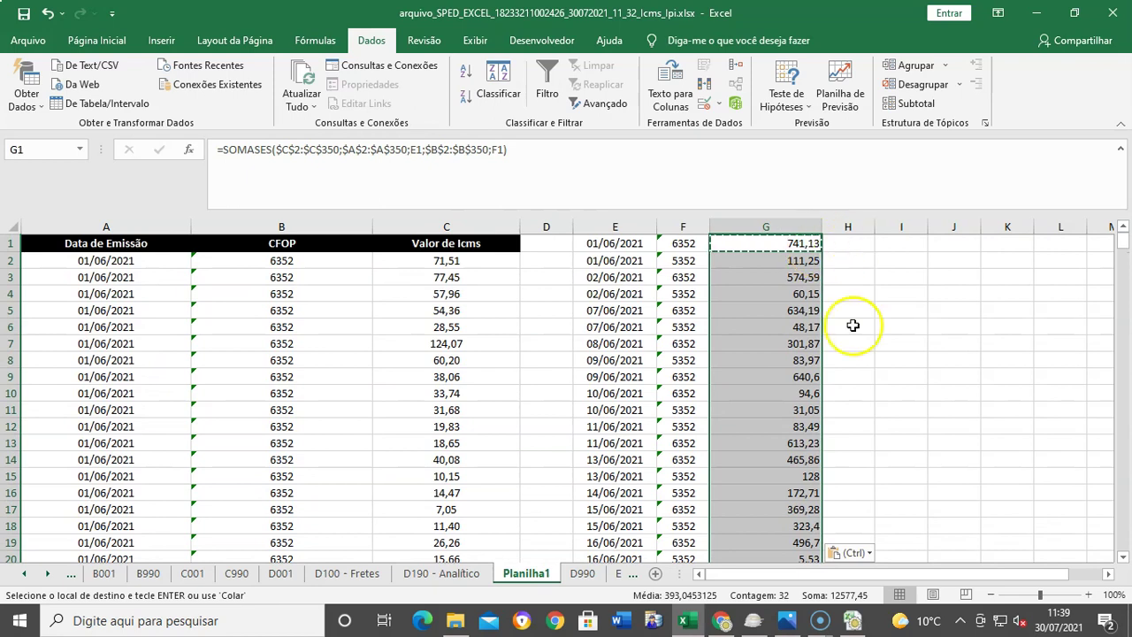
click(859, 356)
click(911, 357)
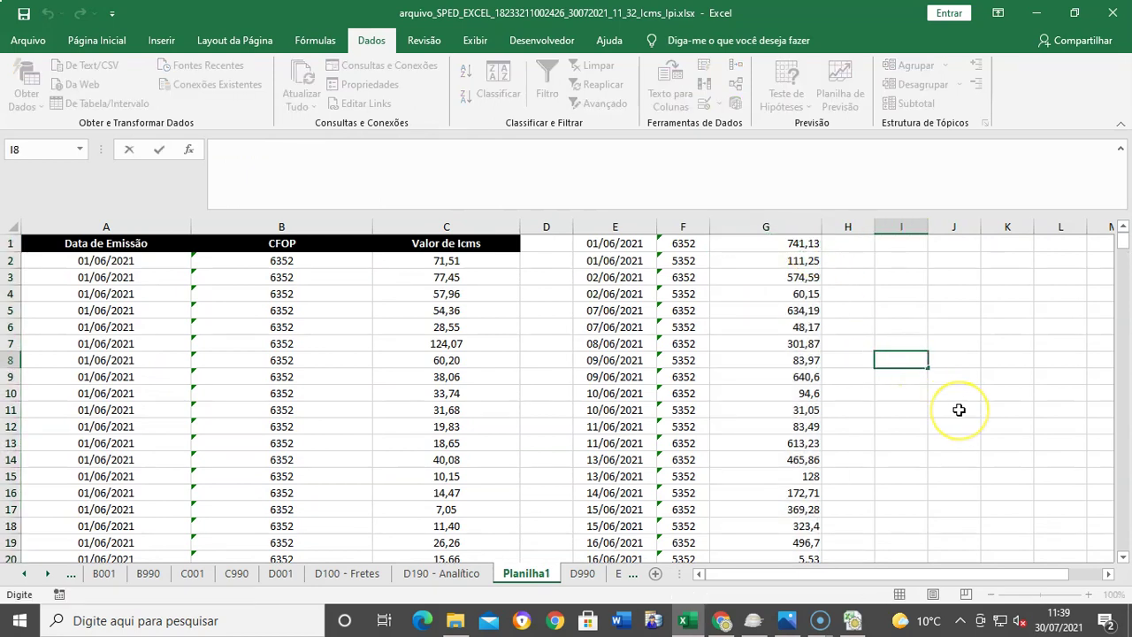
Step: Compare column G's total of 12577,45 with the Valor de Icms column total
click(784, 228)
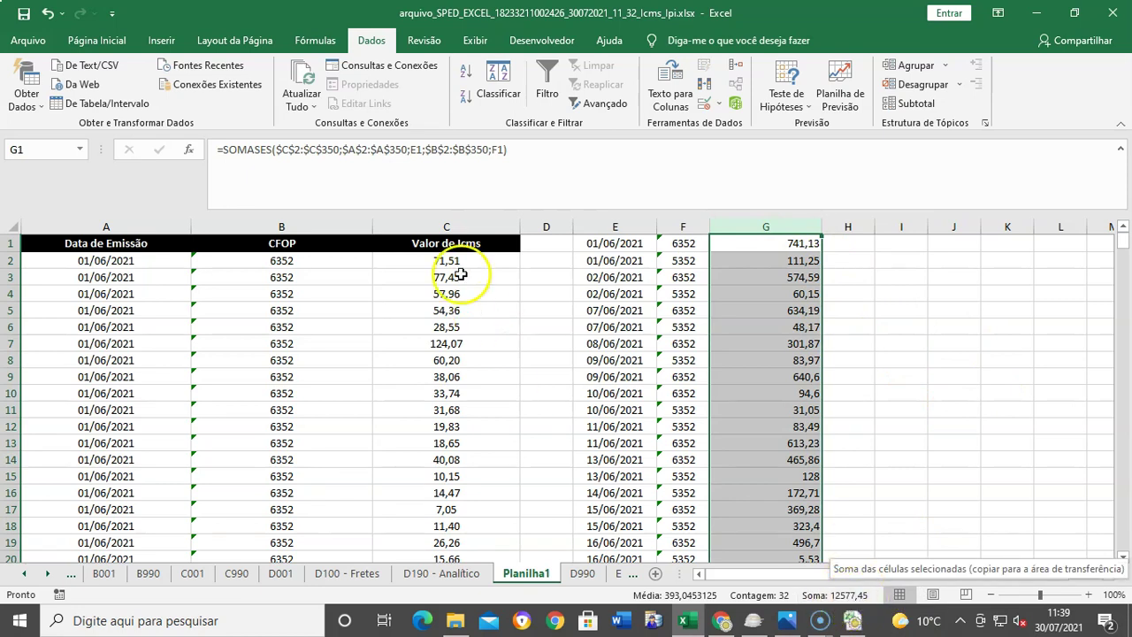
click(468, 224)
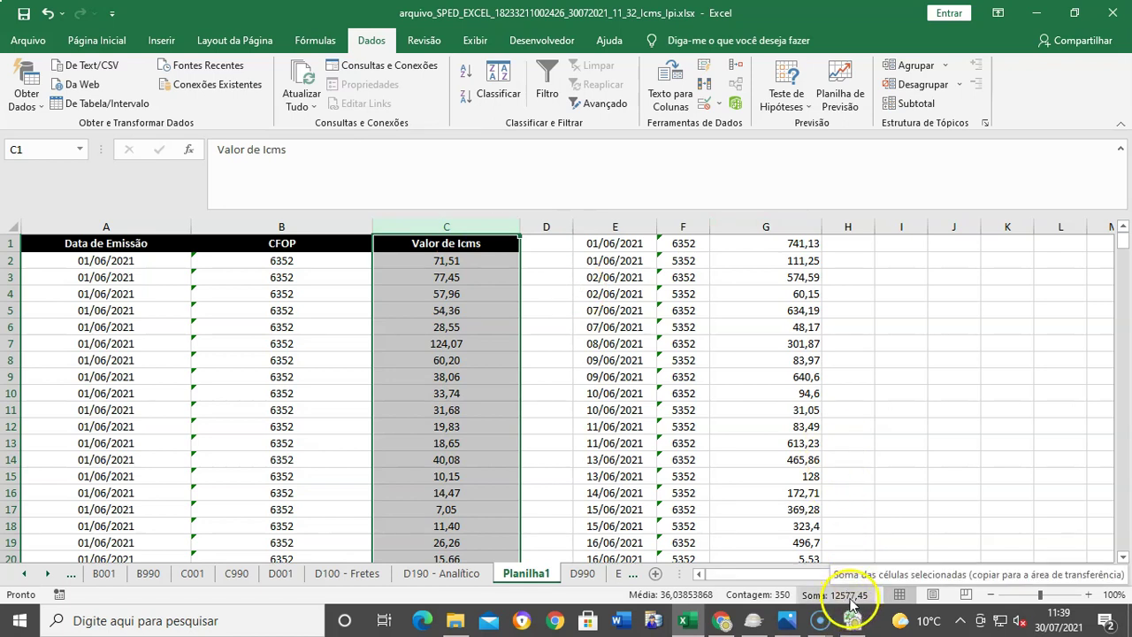
click(888, 504)
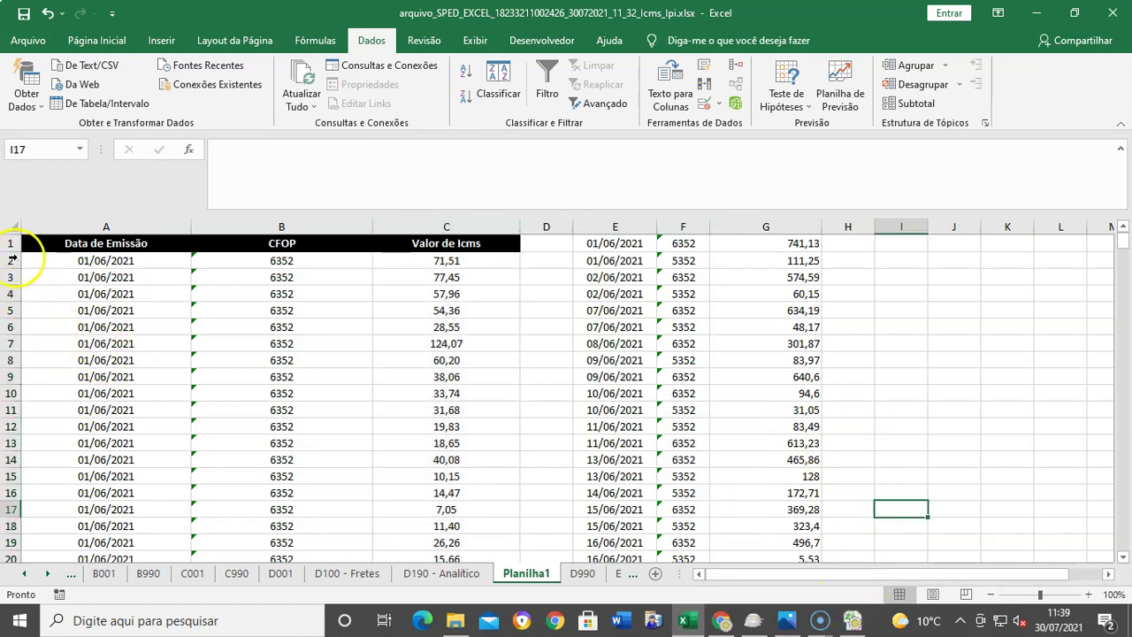
Step: Filter the sheet to Data de Emissão 01/06/2021 and CFOP 6352
click(13, 233)
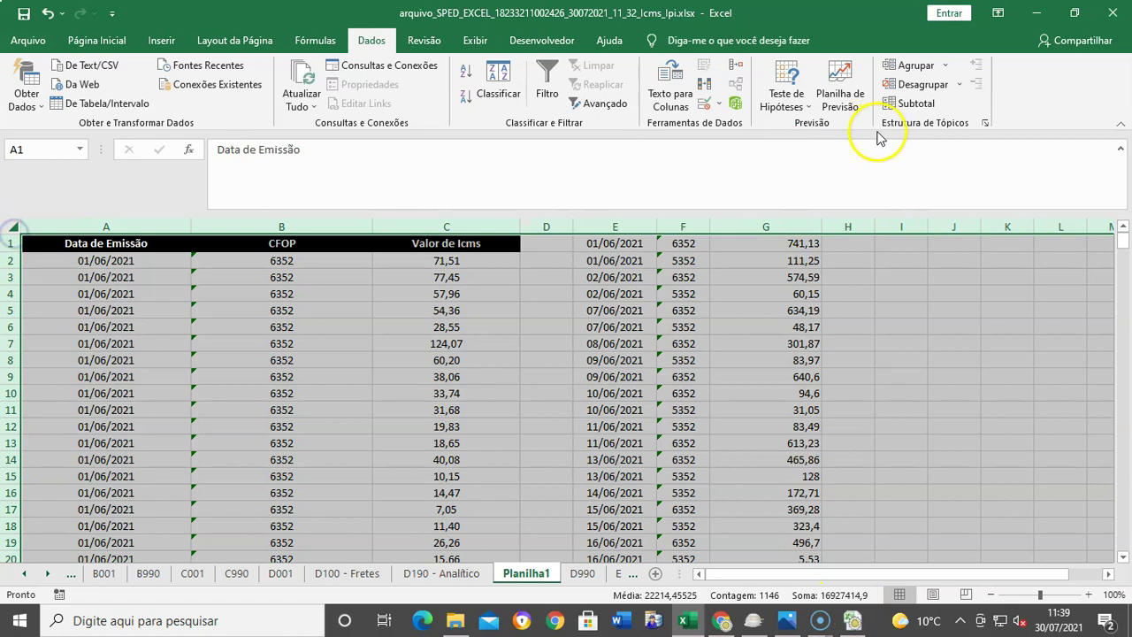
click(549, 77)
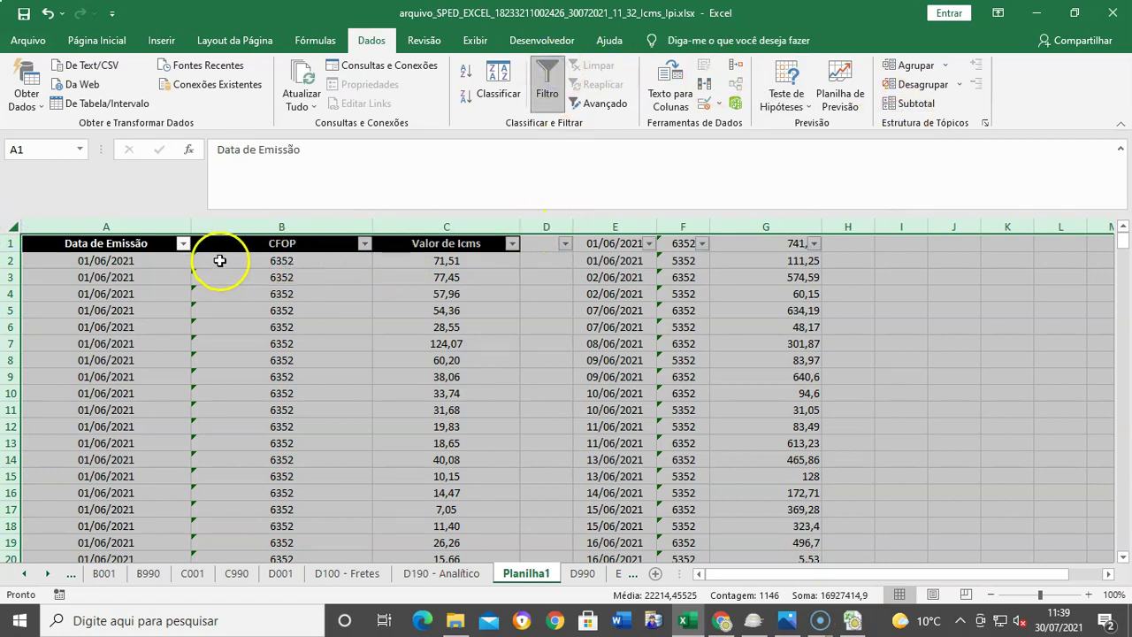
click(183, 244)
click(270, 432)
click(272, 443)
click(325, 567)
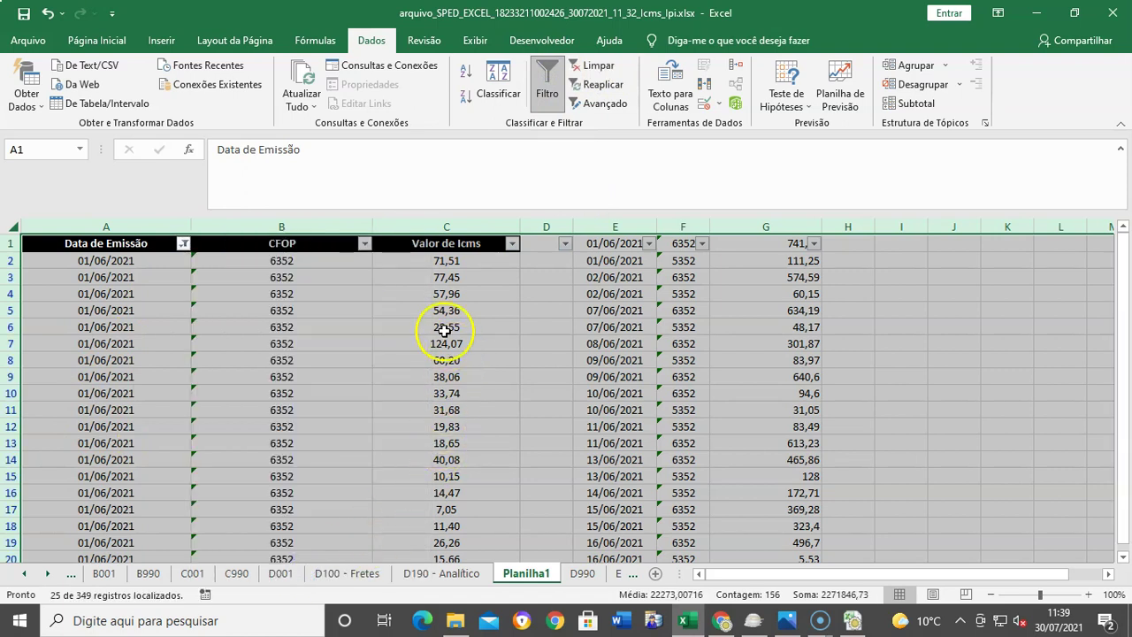
click(365, 244)
click(194, 427)
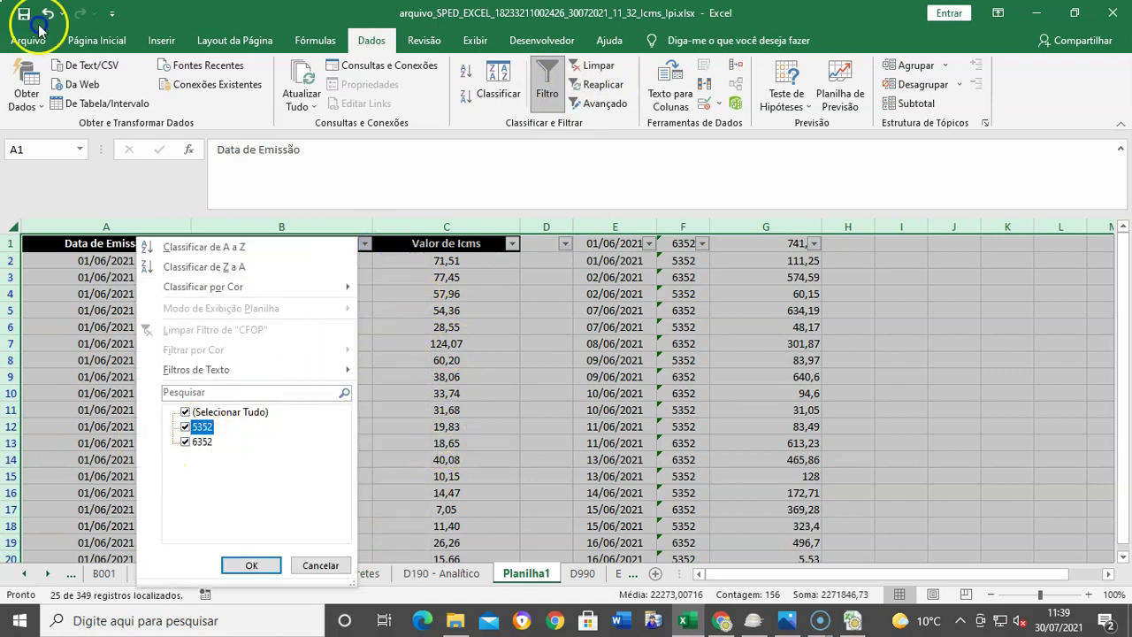
click(246, 565)
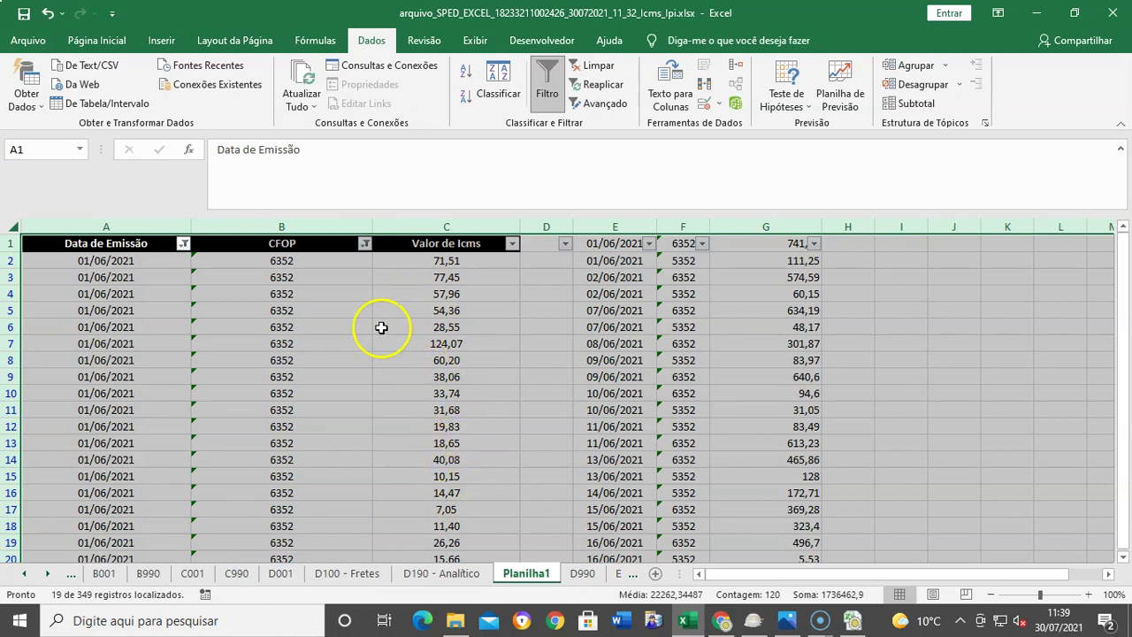
click(183, 246)
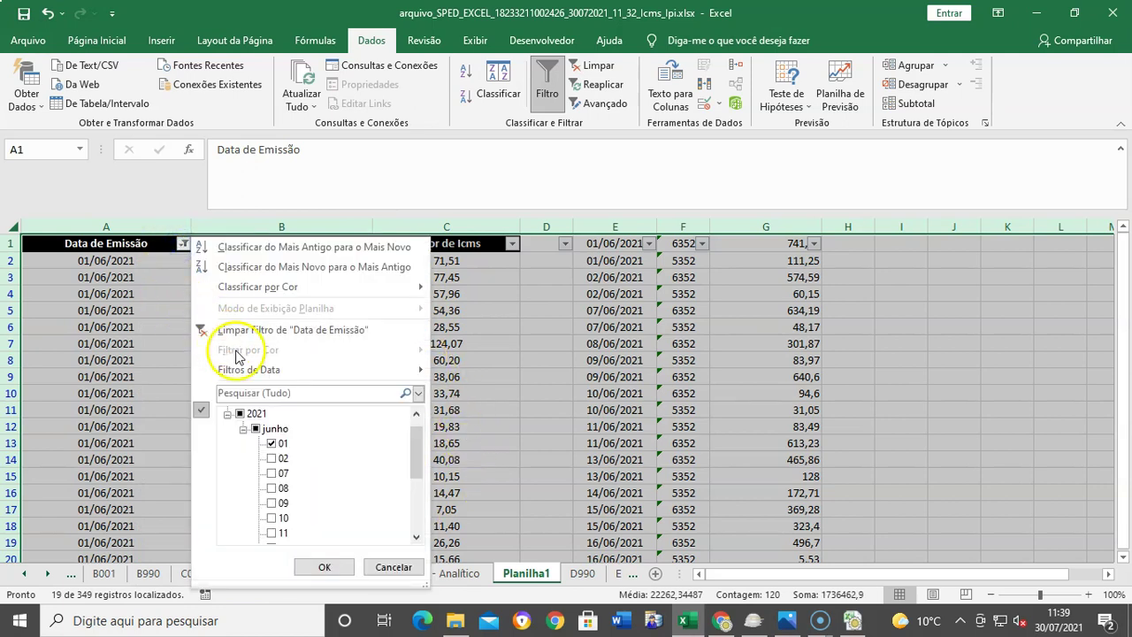
click(531, 346)
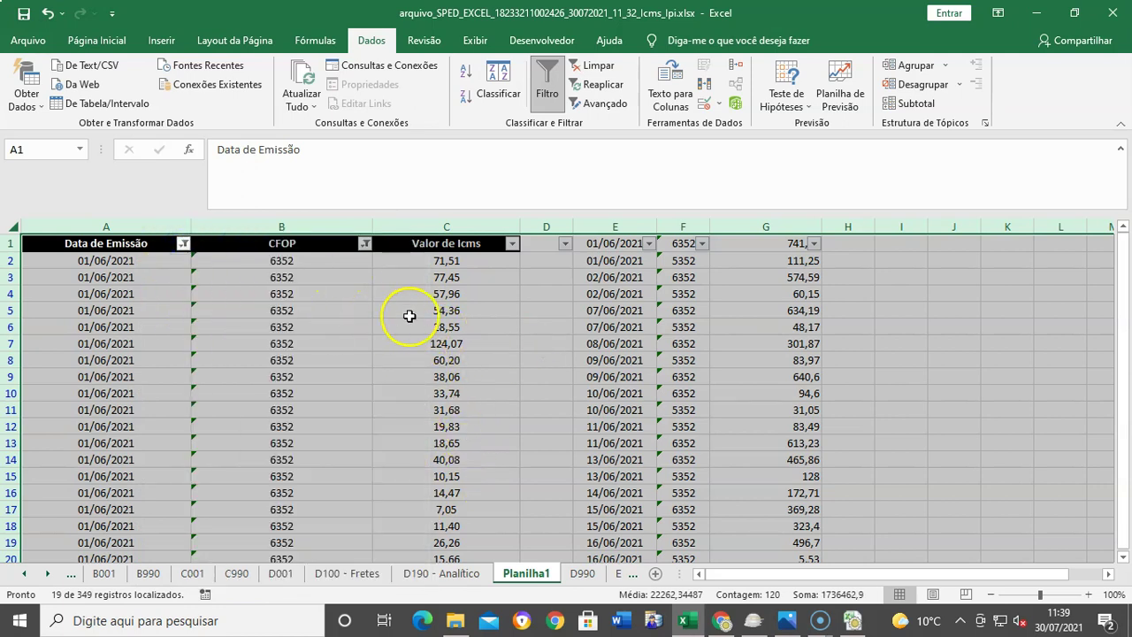
Step: Confirm the filtered ICMS values sum to 741,13, then remove all filters
click(461, 263)
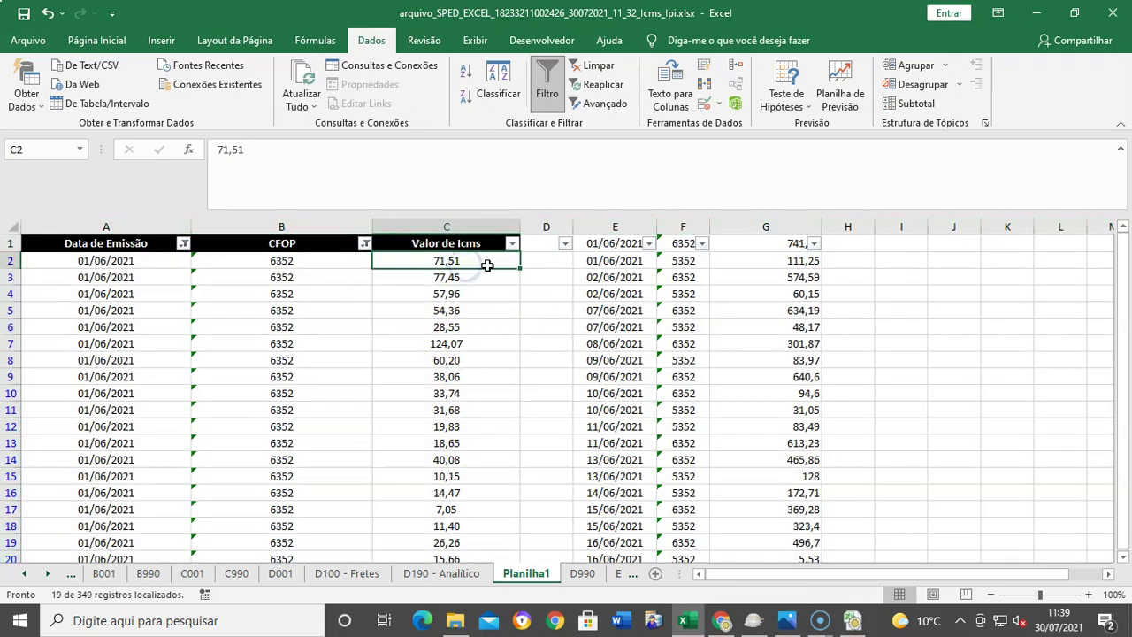
key(ctrl+shift+Down)
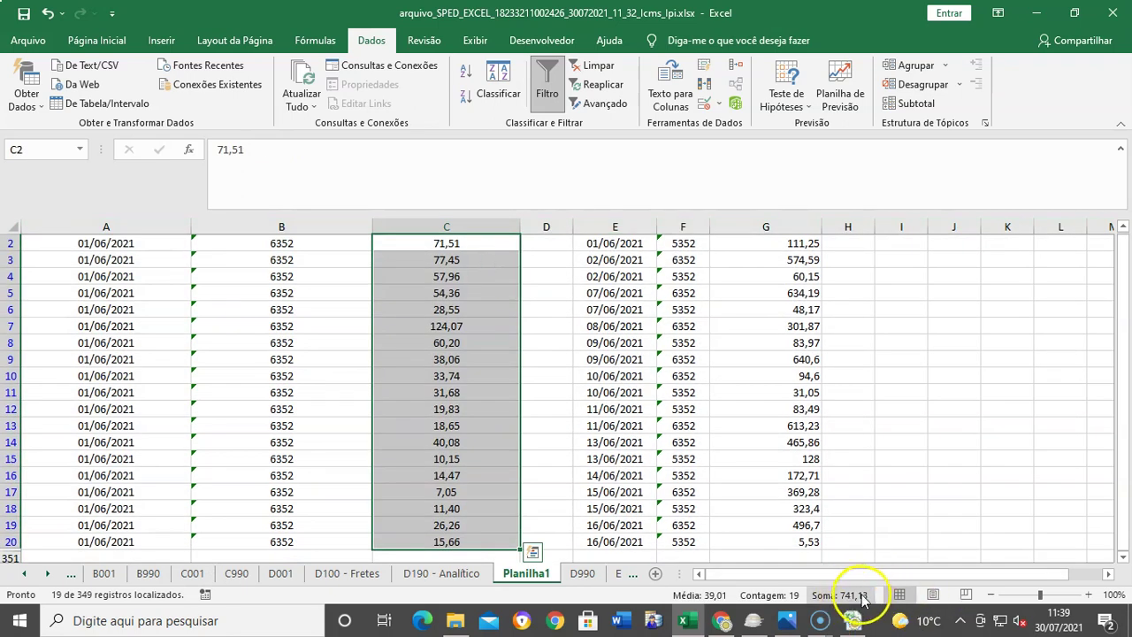
scroll(1016, 511, up, 1)
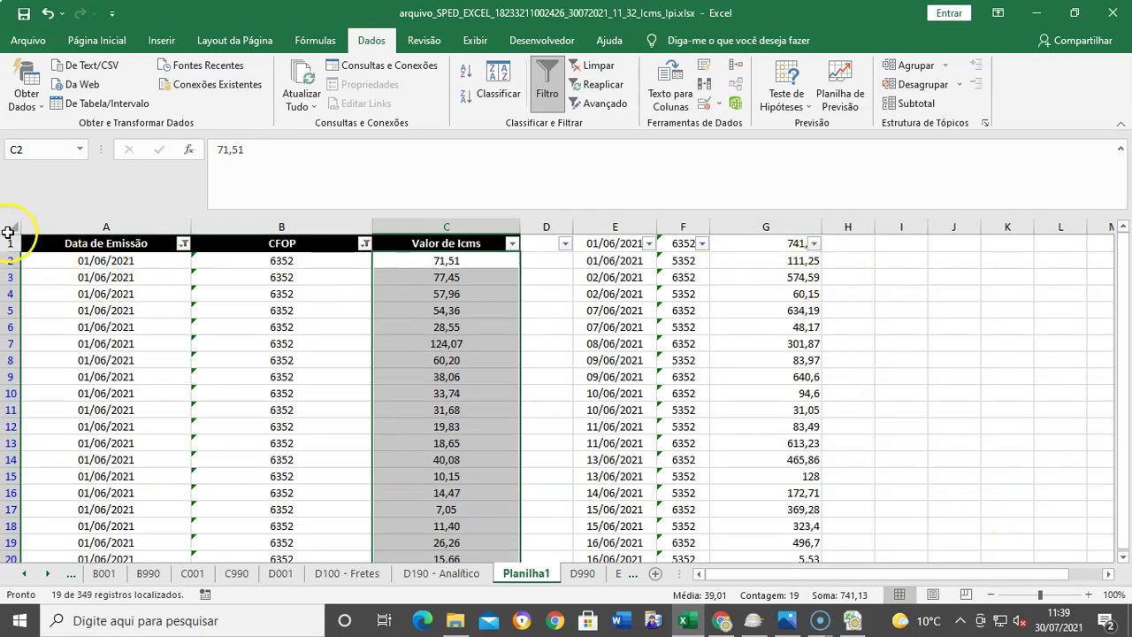
click(8, 230)
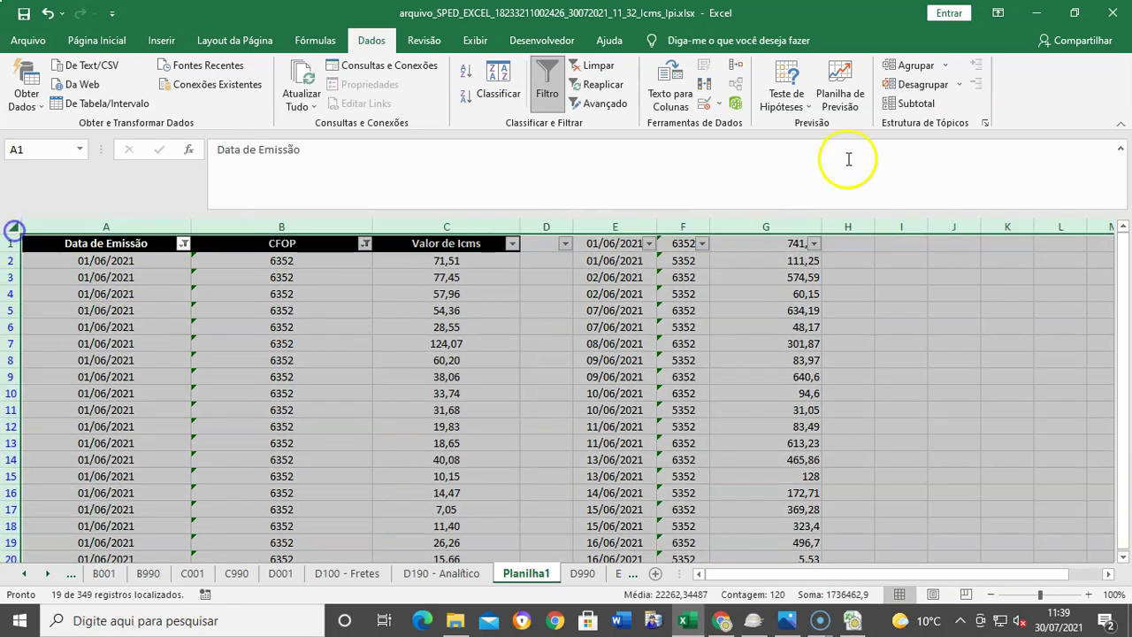
click(564, 92)
click(902, 343)
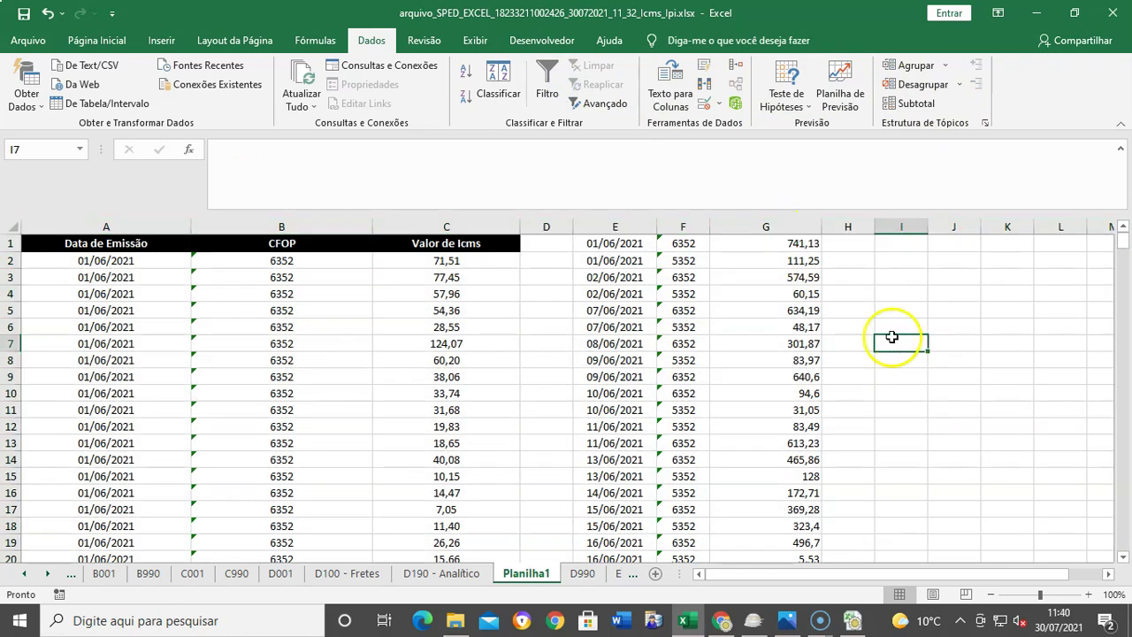
Step: Review the G1 SOMASES formula, then open the Pis_Cofins workbook from Downloads\2
click(795, 243)
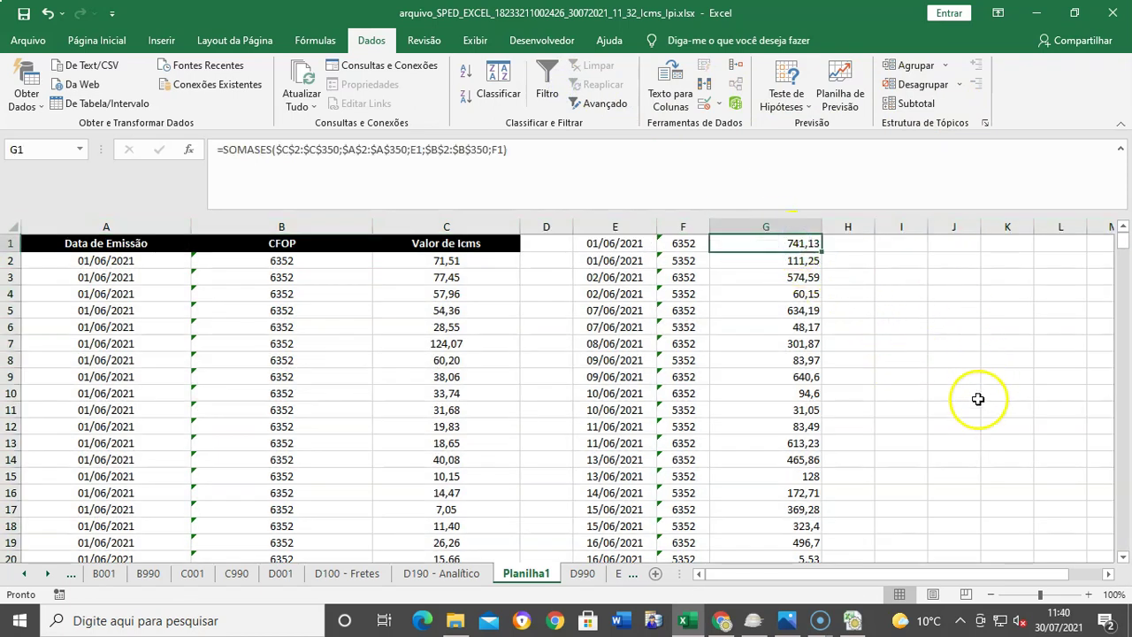
scroll(979, 399, down, 9)
scroll(665, 394, up, 5)
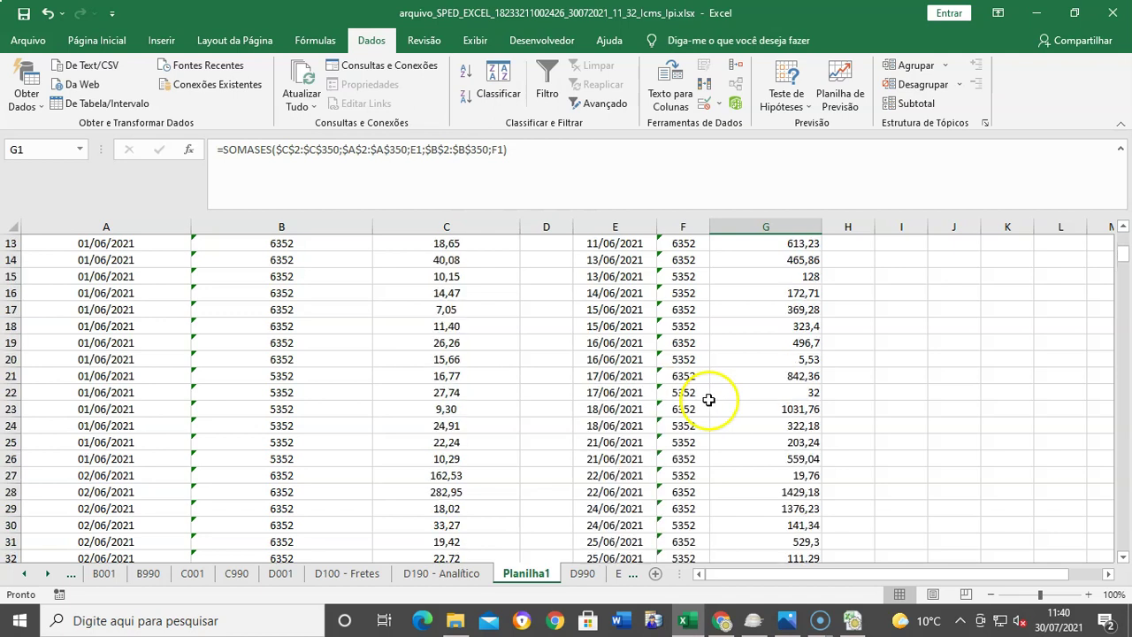
scroll(712, 398, up, 4)
click(920, 326)
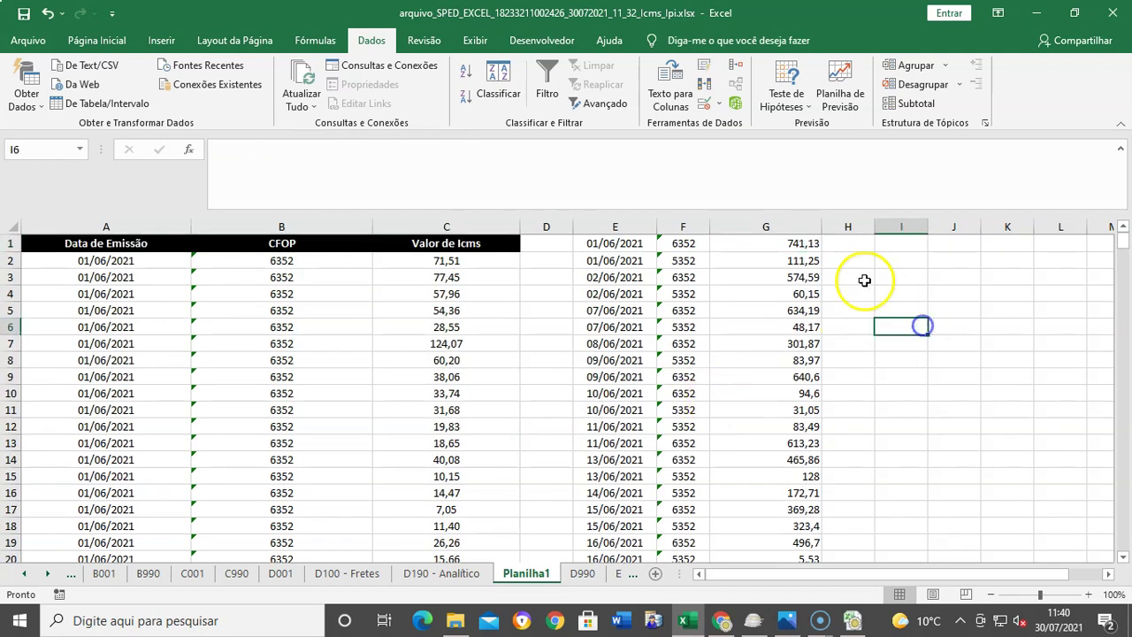
click(785, 243)
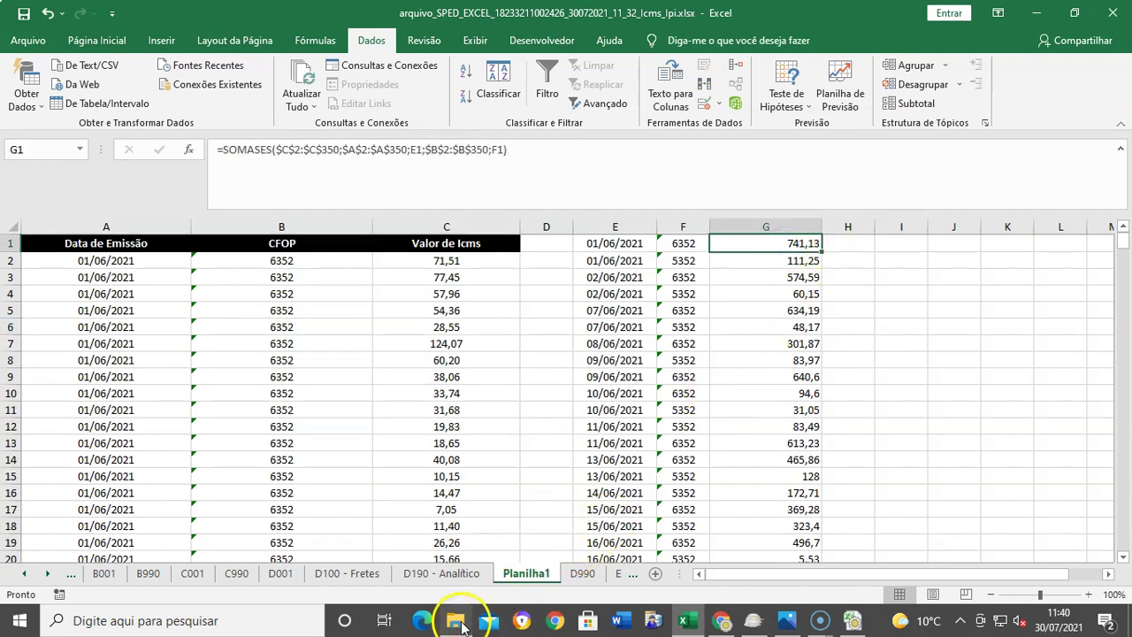
click(458, 622)
click(387, 203)
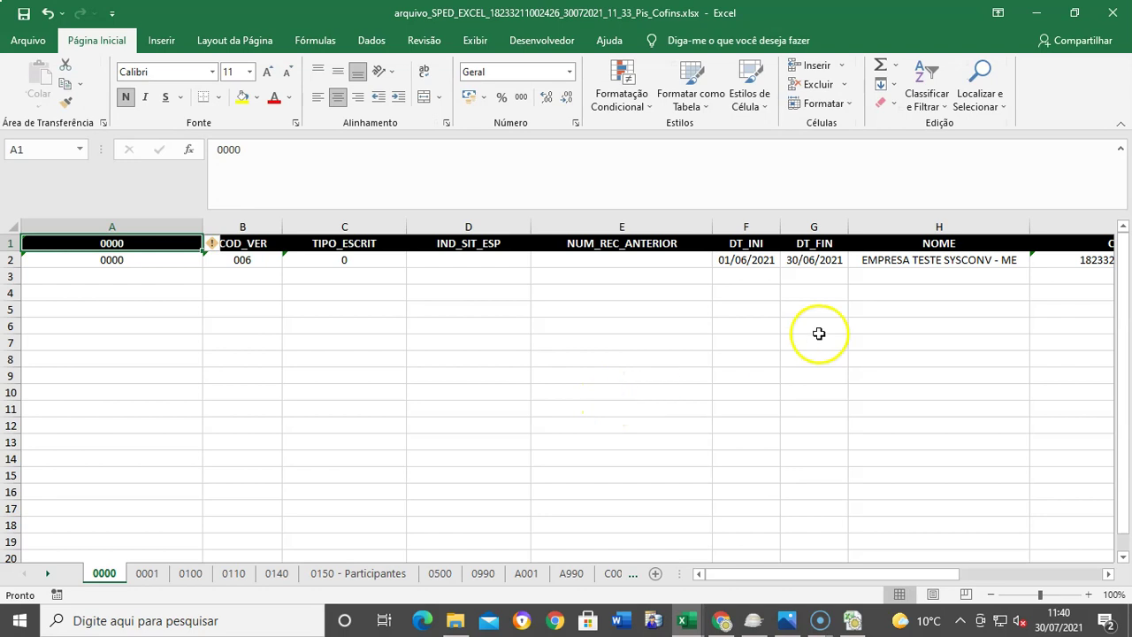
Step: Go to the D200 - Transportador sheet in the Pis_Cofins workbook
click(48, 574)
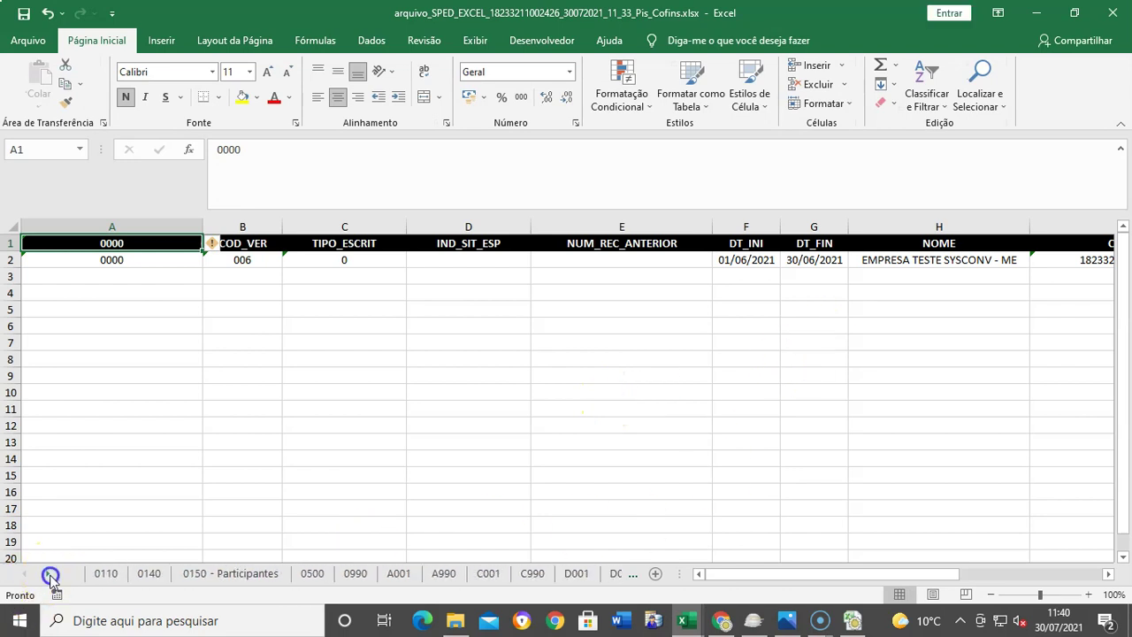
click(48, 574)
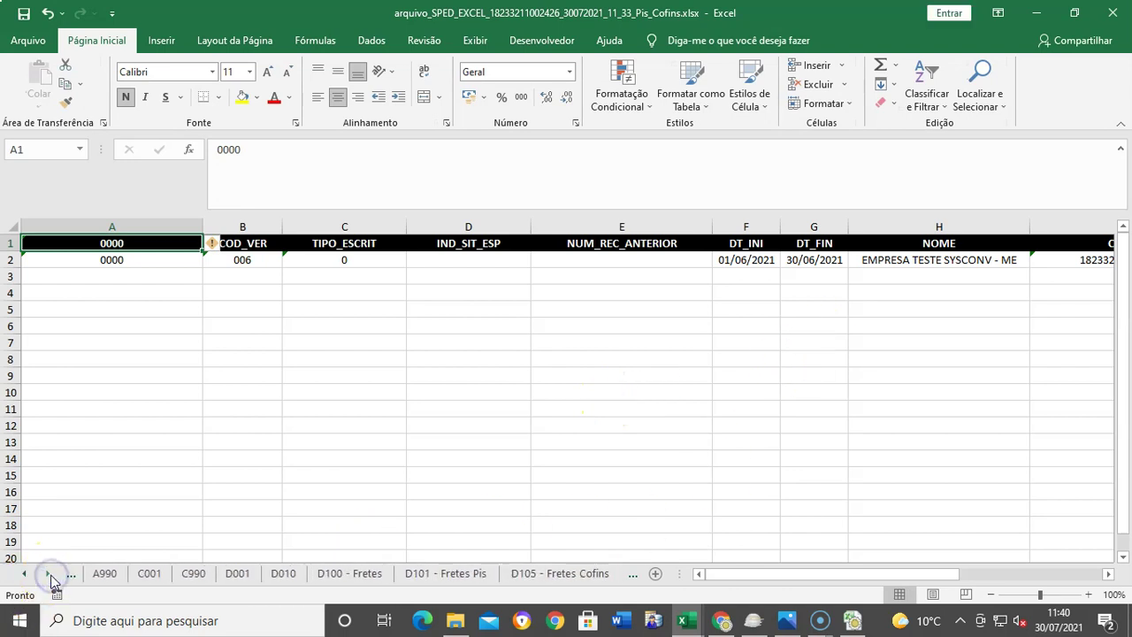
click(353, 576)
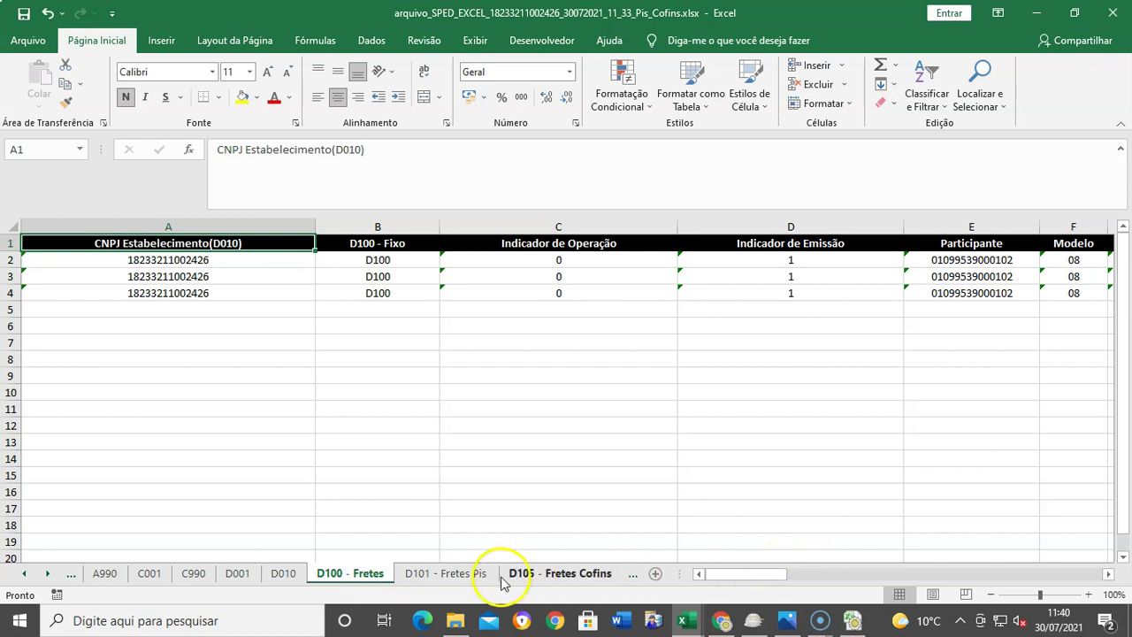
click(49, 575)
click(49, 575)
click(49, 575)
click(48, 575)
click(49, 575)
click(453, 577)
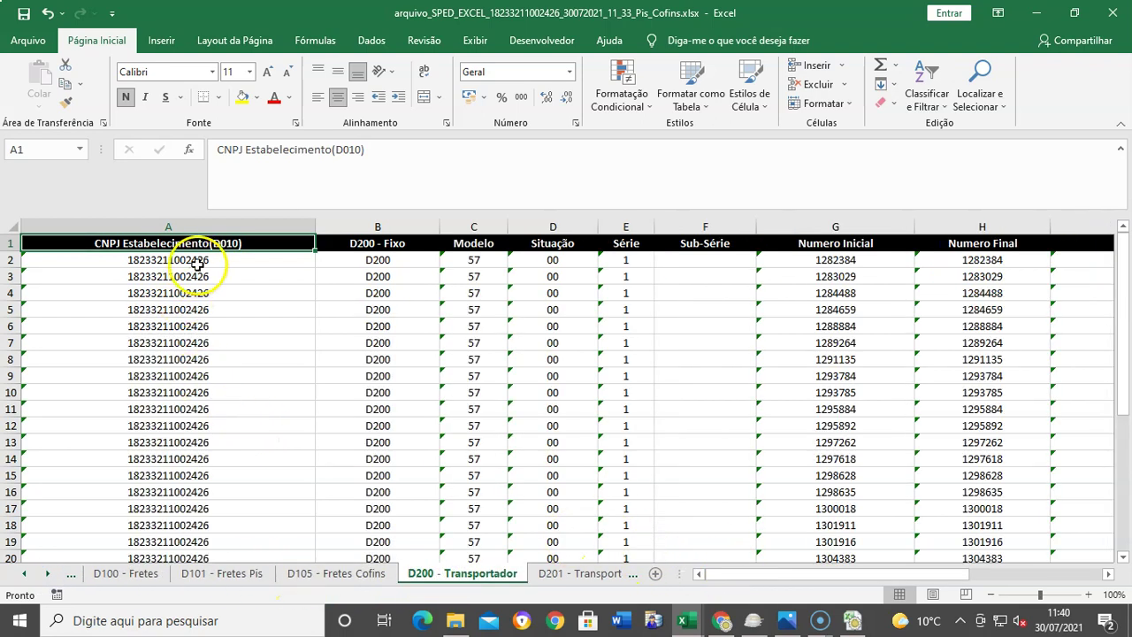
Step: Check that the transporter records run from row 2 to row 33
click(190, 259)
scroll(235, 397, down, 11)
scroll(230, 464, up, 4)
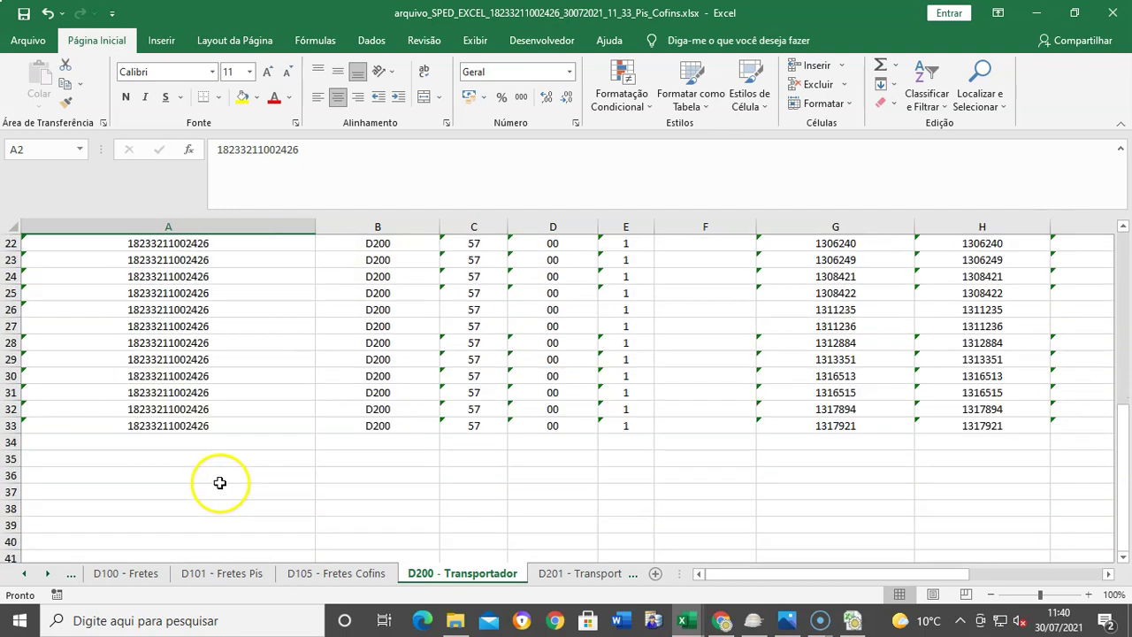
click(152, 424)
scroll(400, 517, up, 4)
scroll(400, 518, up, 3)
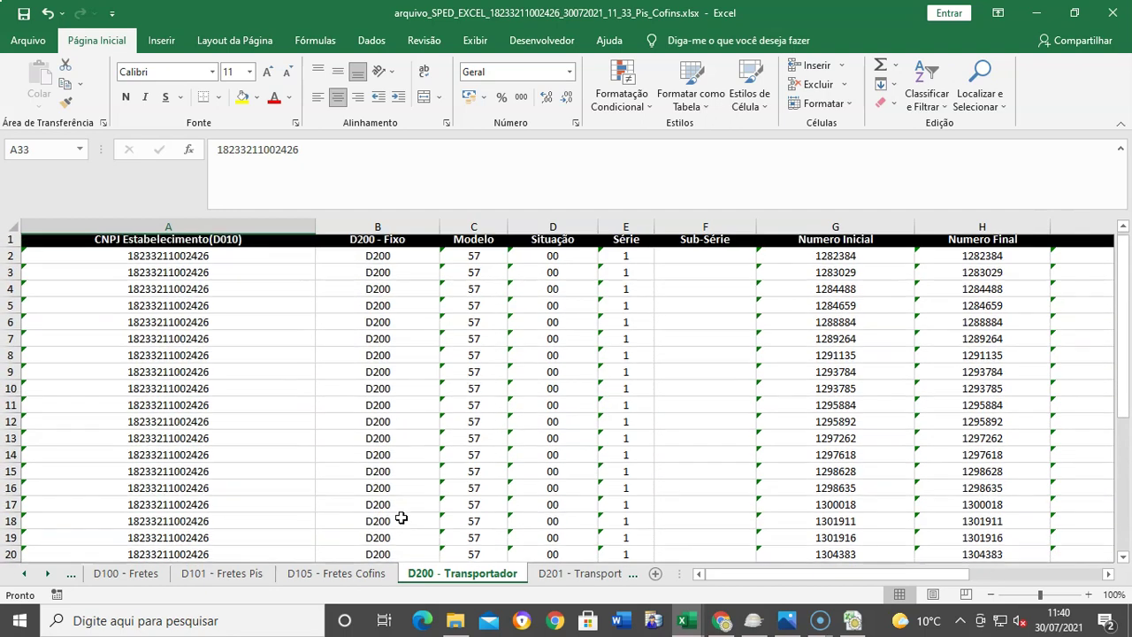
scroll(401, 517, down, 6)
scroll(401, 518, down, 1)
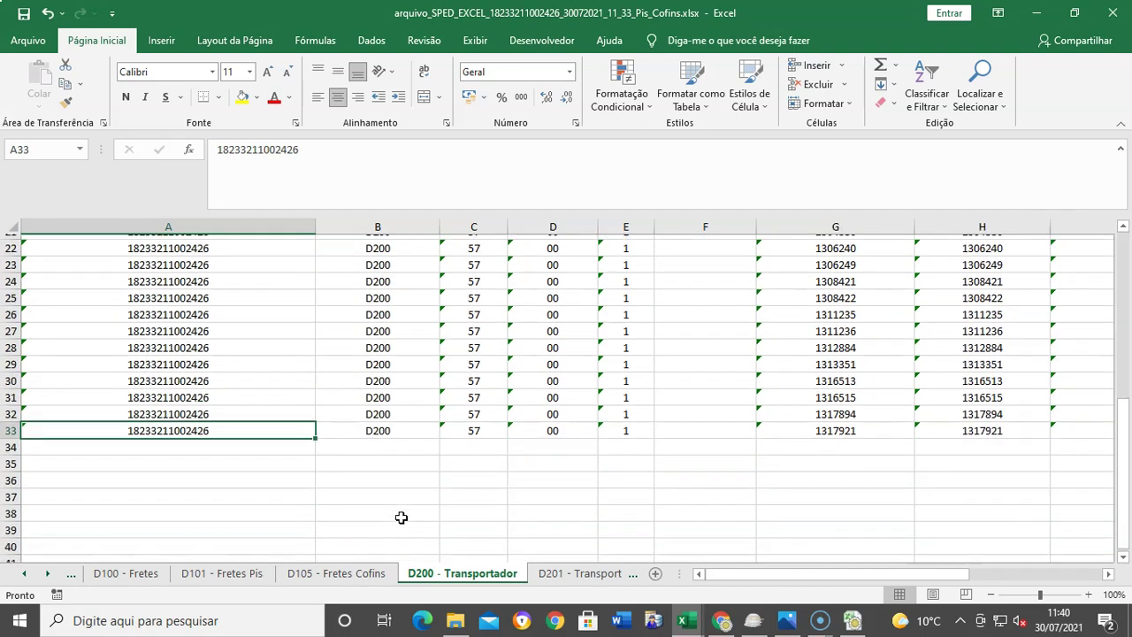
scroll(400, 518, up, 7)
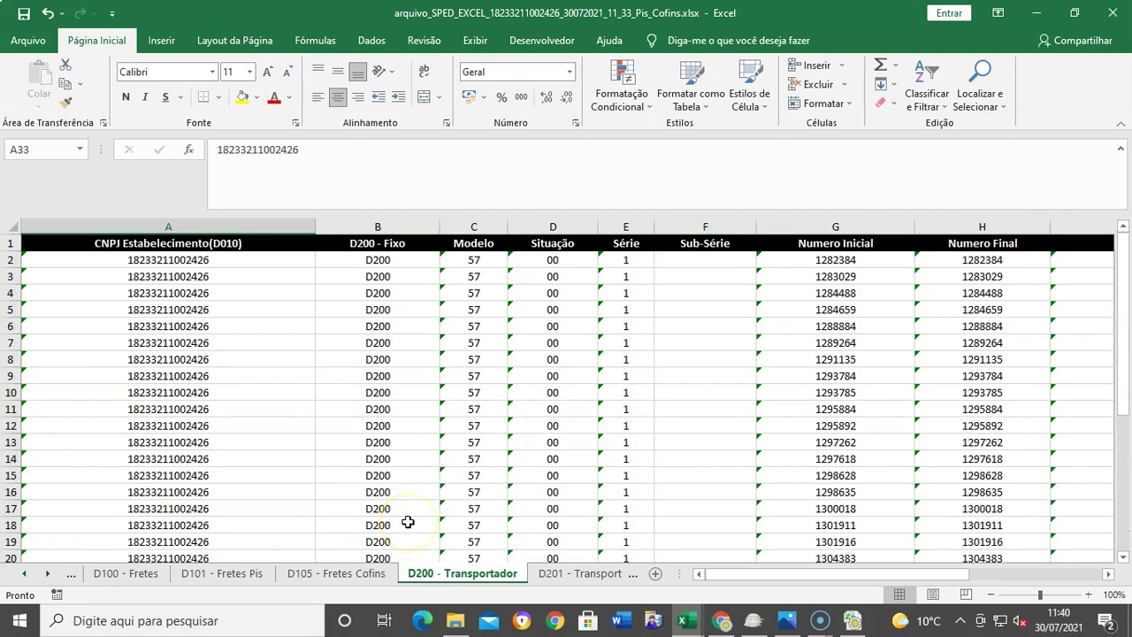
Step: Copy the 32 totals G1:G32 from Icms_Ipi's Planilha1 and return to Pis_Cofins
mouse_move(682, 620)
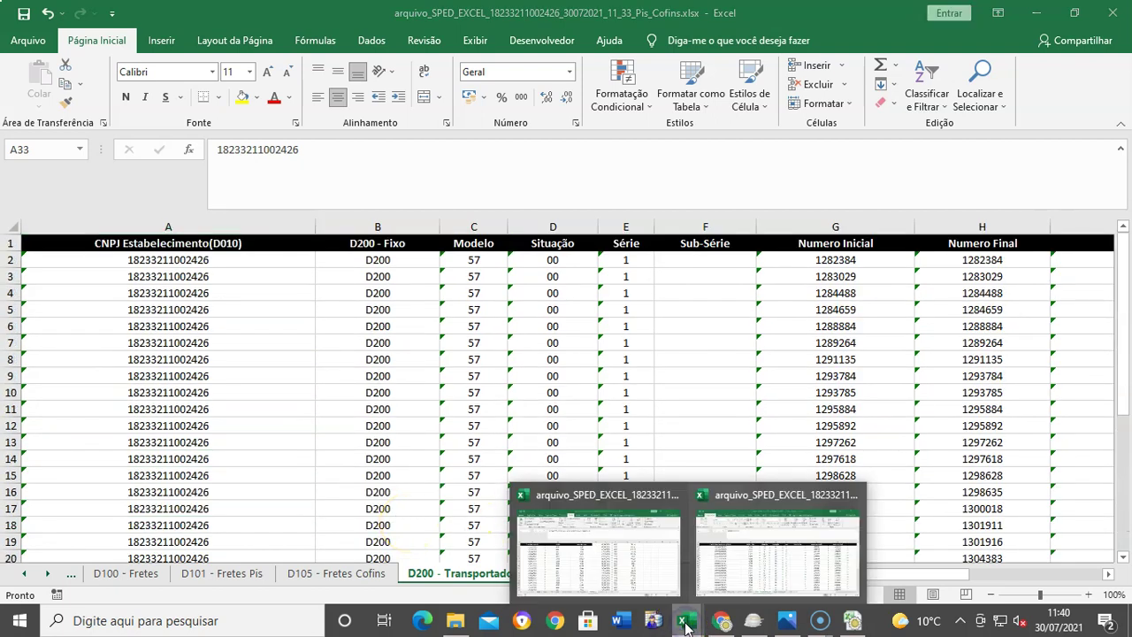
click(643, 577)
scroll(937, 478, down, 9)
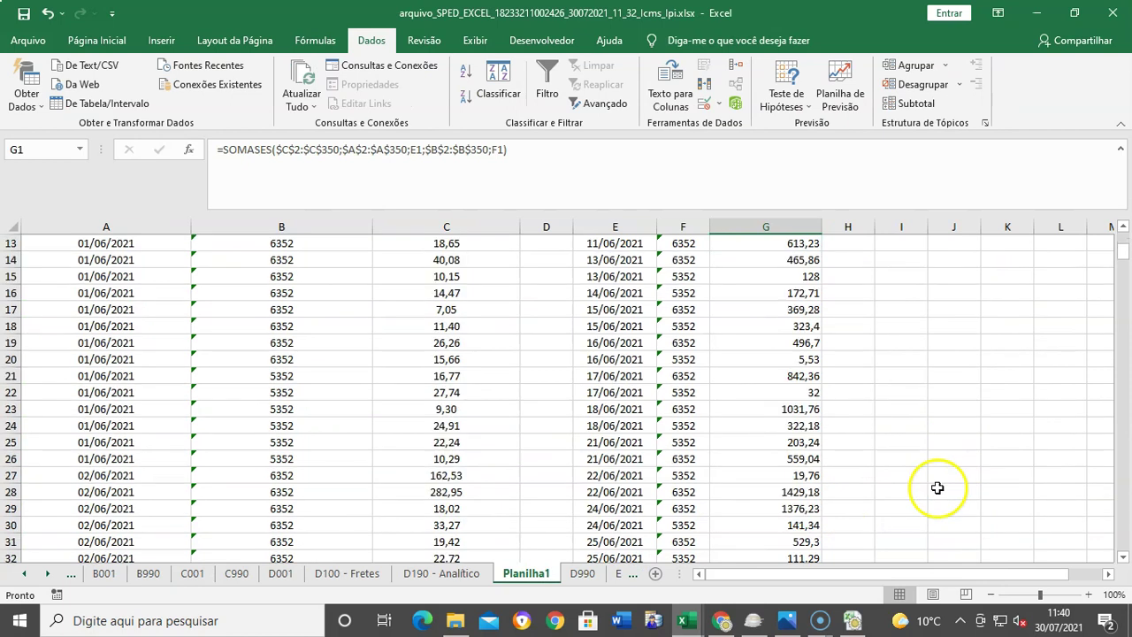
click(628, 312)
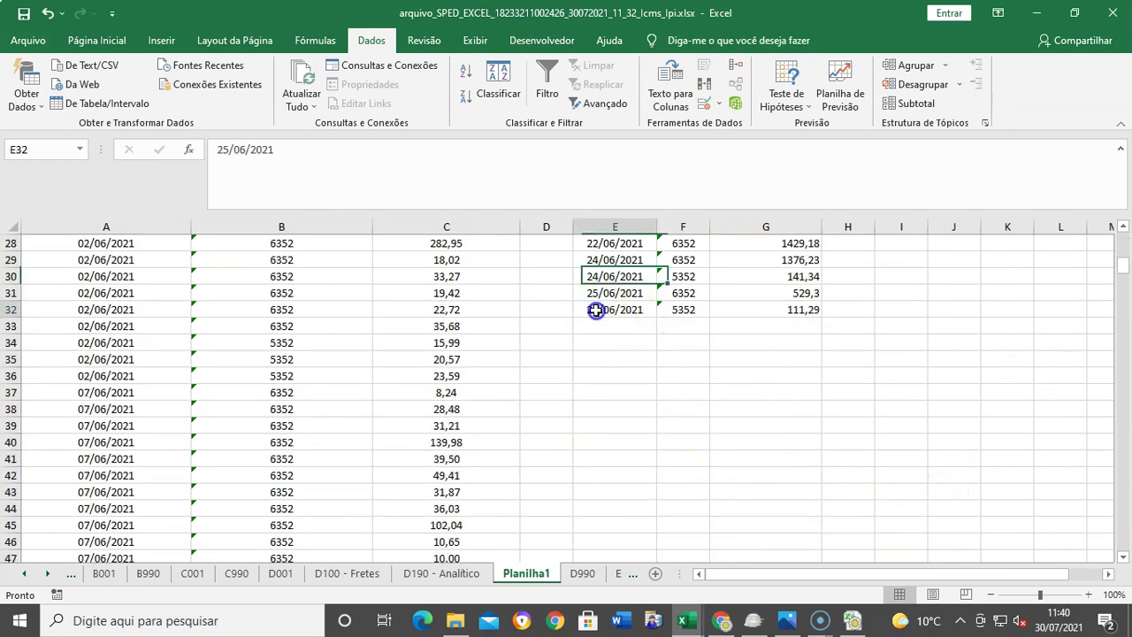
scroll(779, 496, up, 9)
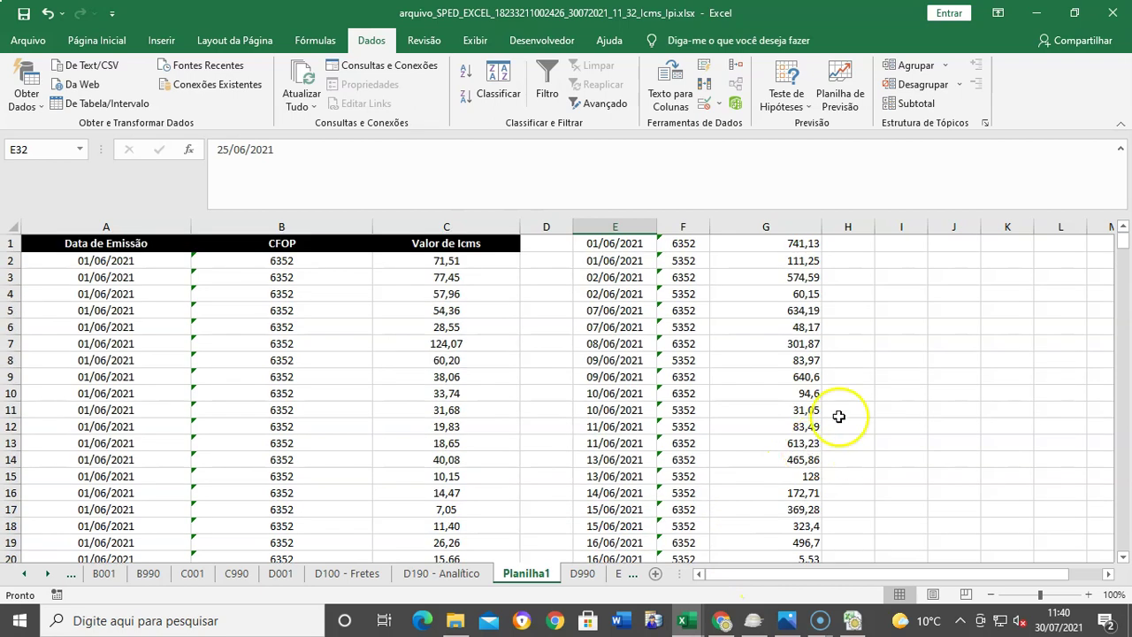
click(796, 243)
key(shift+Down)
key(shift+Down)
key(shift+Down)
key(shift+Down)
key(shift+Down)
key(shift+Down)
key(shift+Down)
key(shift+Down)
key(shift+Down)
key(shift+Down)
key(shift+Down)
key(shift+Down)
key(shift+Down)
key(shift+Down)
key(shift+Down)
key(shift+Down)
key(shift+Down)
key(shift+Down)
key(shift+Down)
key(shift+Down)
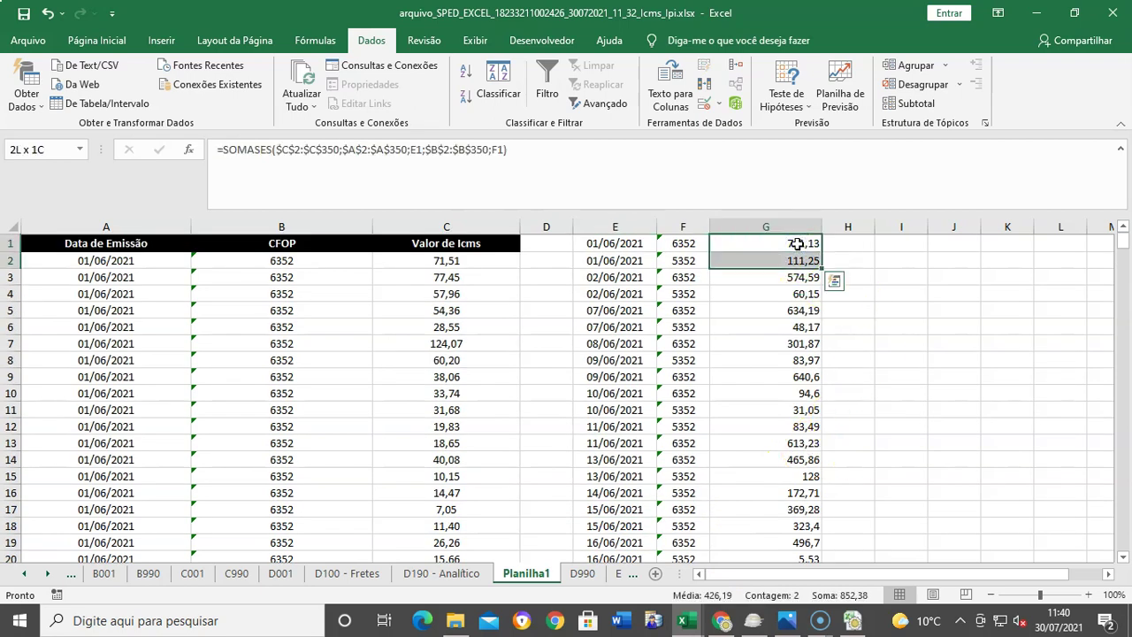
key(shift+Down)
key(shift+Down)
key(shift+Down)
key(shift+Down)
key(shift+Down)
key(shift+Down)
key(shift+Down)
key(shift+Down)
key(shift+Down)
key(shift+Down)
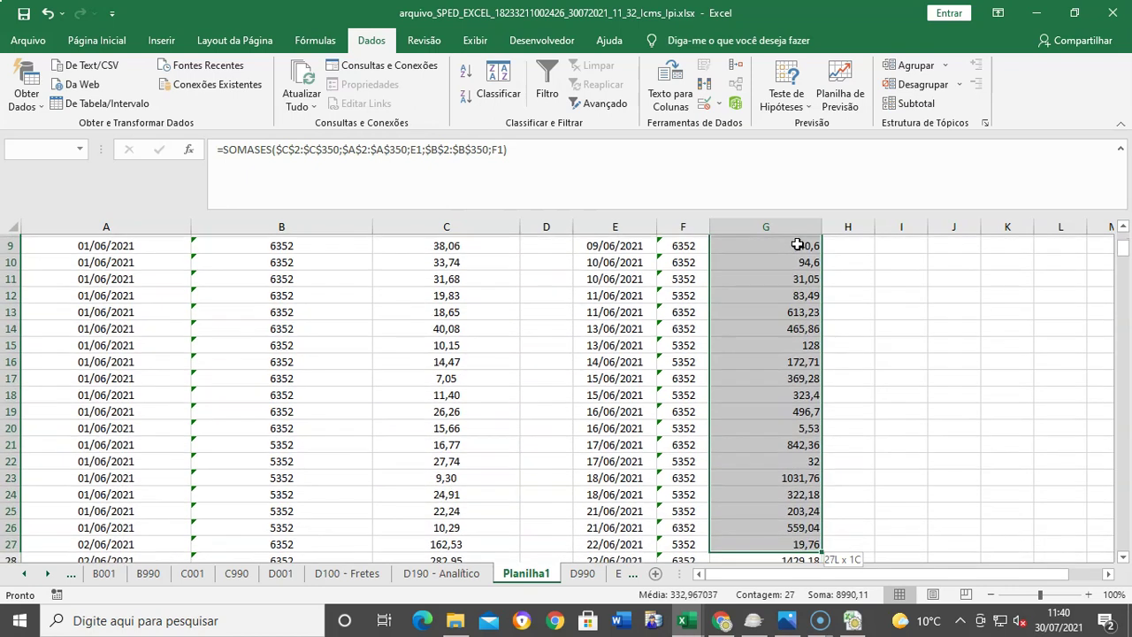
key(shift+Up)
key(shift+Up)
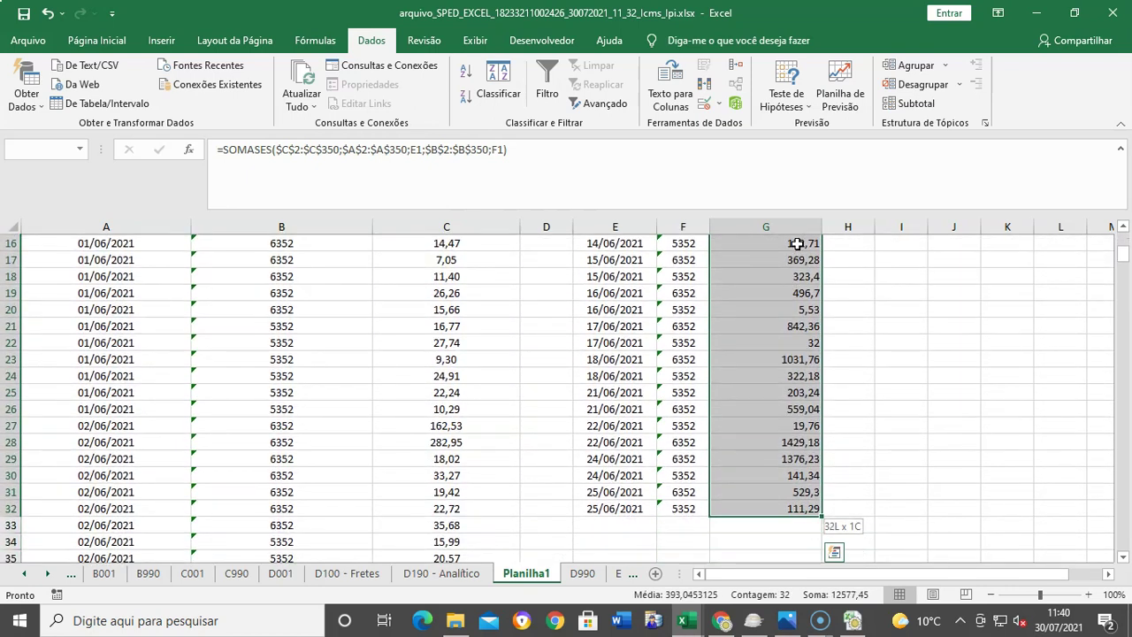
key(ctrl+c)
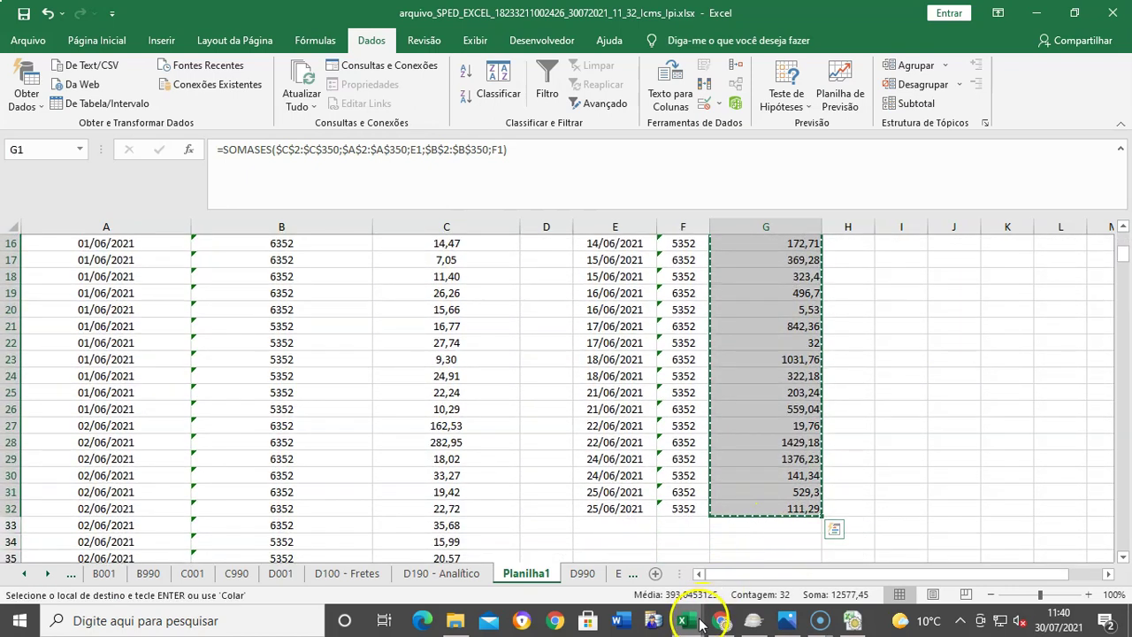
mouse_move(699, 624)
click(753, 559)
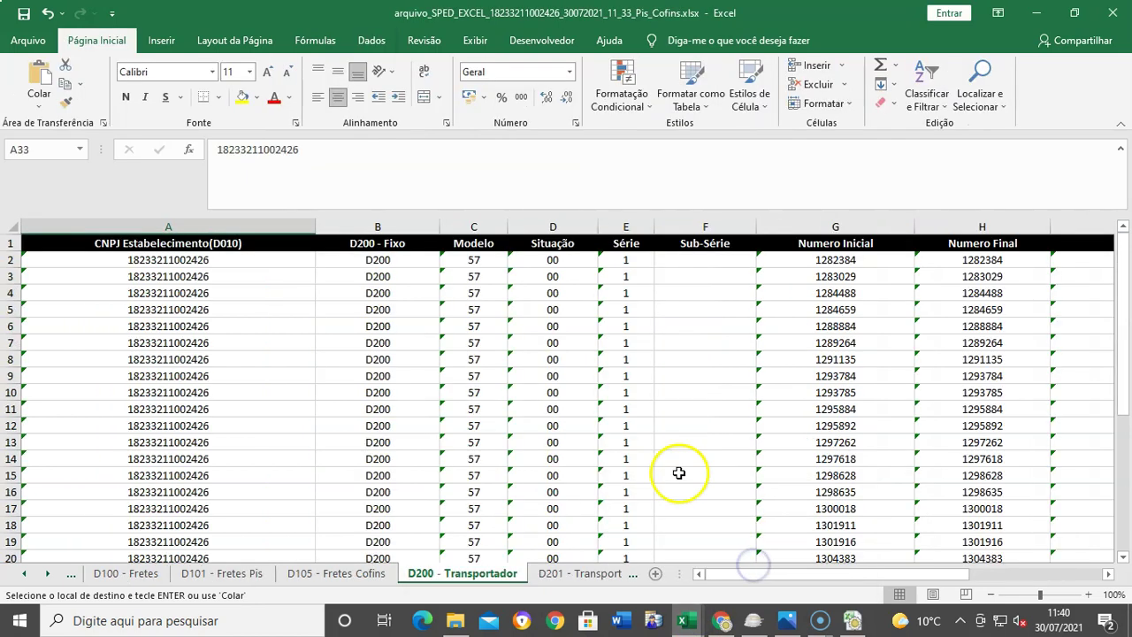
Step: Paste the copied totals as values into D200's ValorDesconto column starting at L2
drag(733, 583, 968, 557)
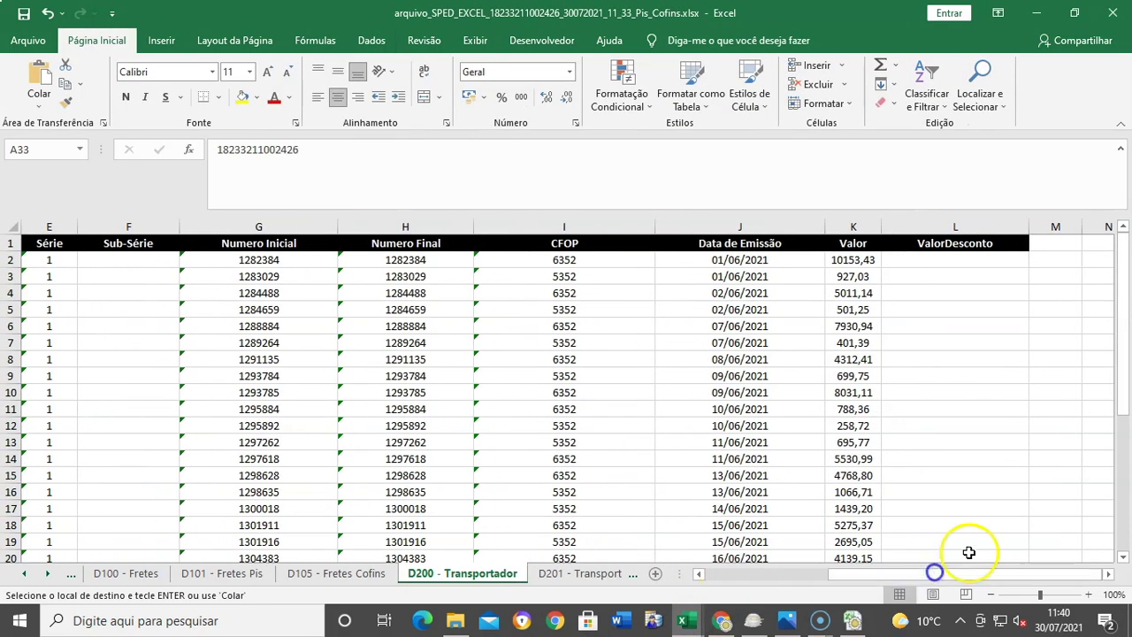
click(940, 262)
right_click(940, 262)
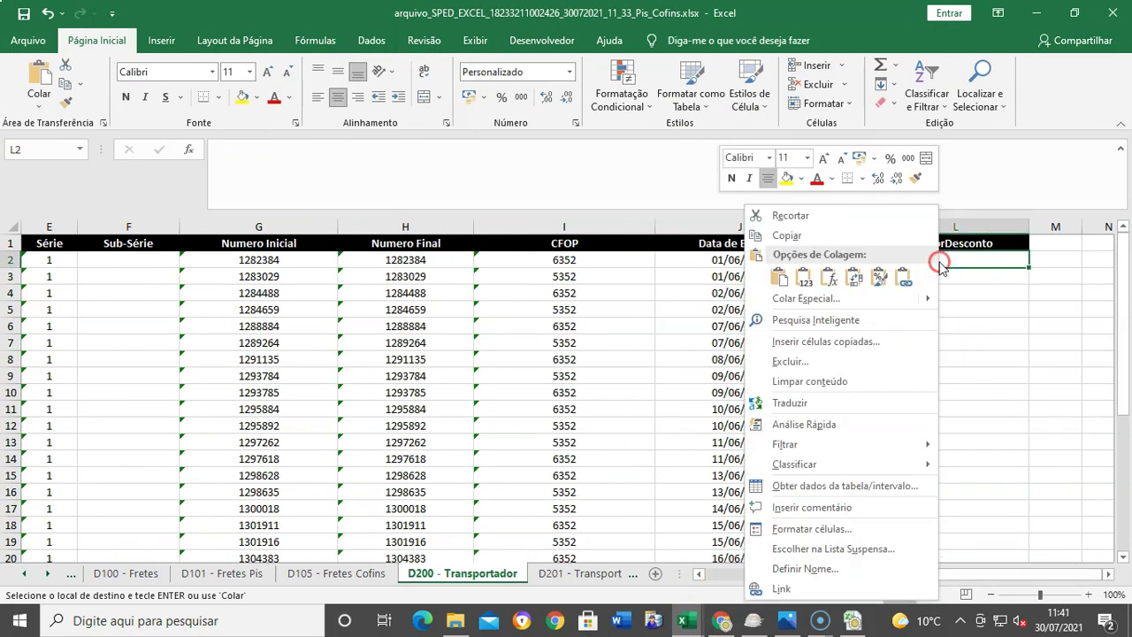
click(804, 273)
click(955, 375)
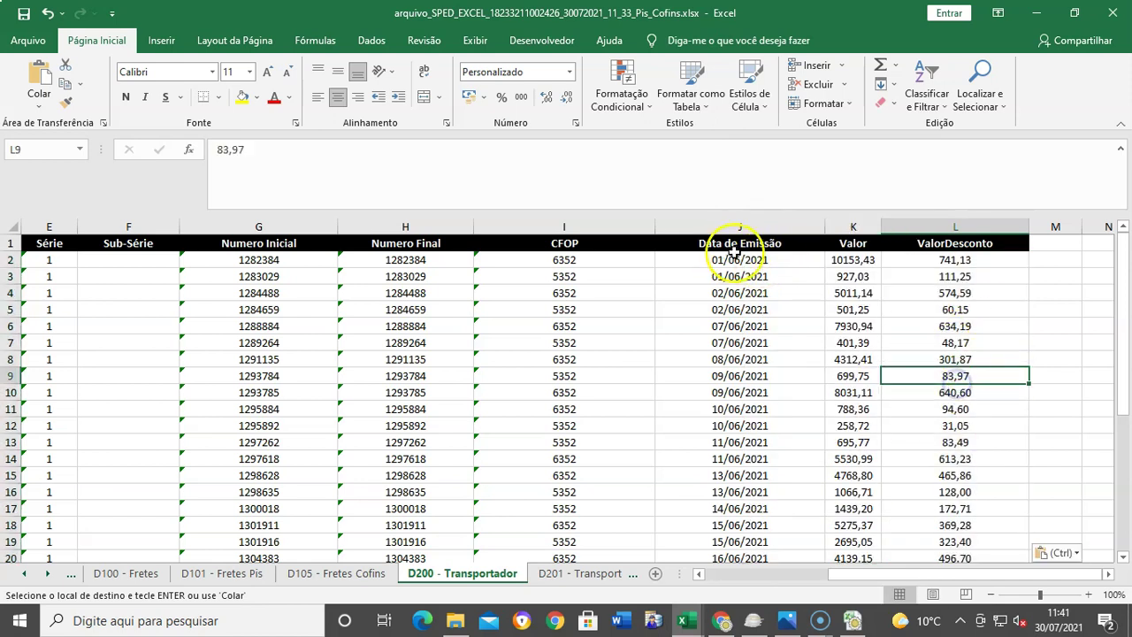
Step: Check the pasted discounts against the CFOP rows, then go to D201 - Transportador
click(588, 263)
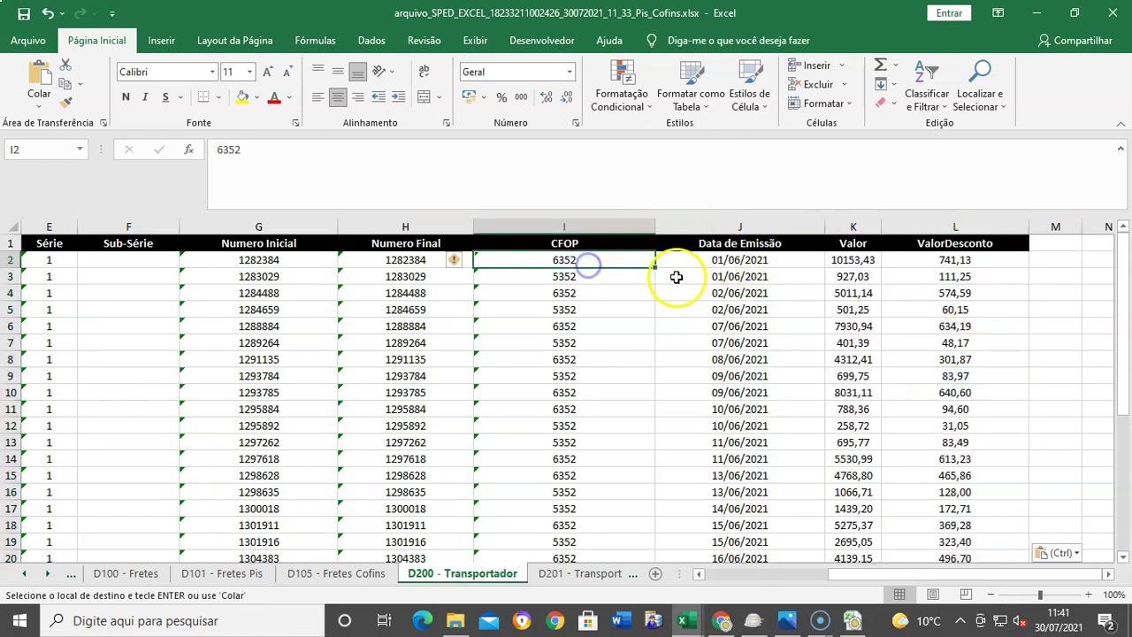
scroll(1006, 442, down, 4)
scroll(1001, 457, up, 4)
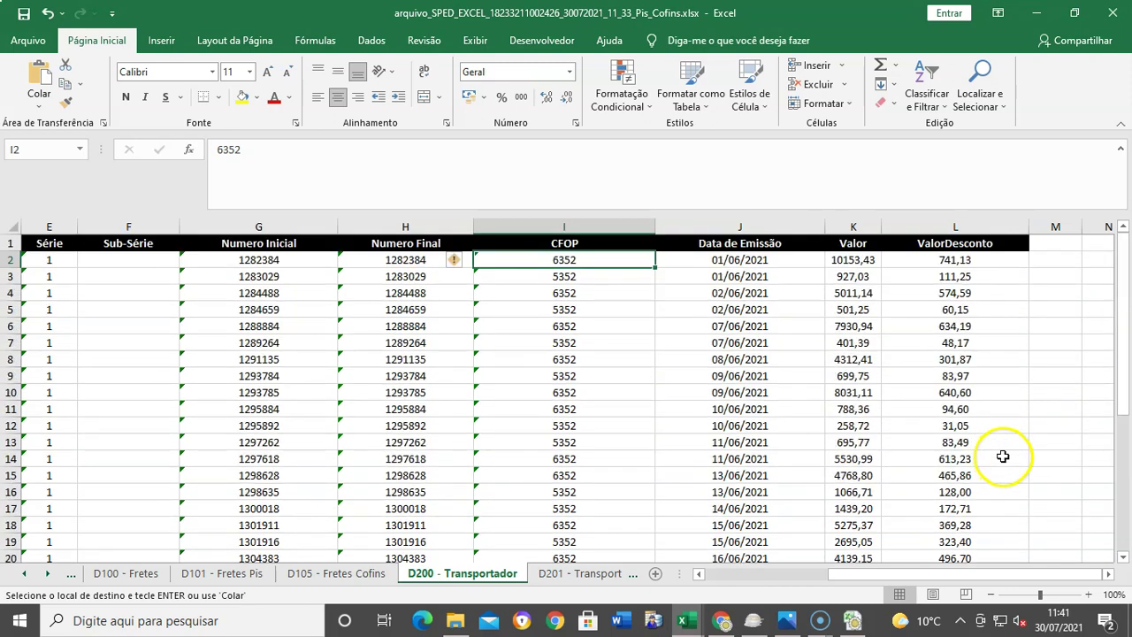
scroll(994, 367, down, 8)
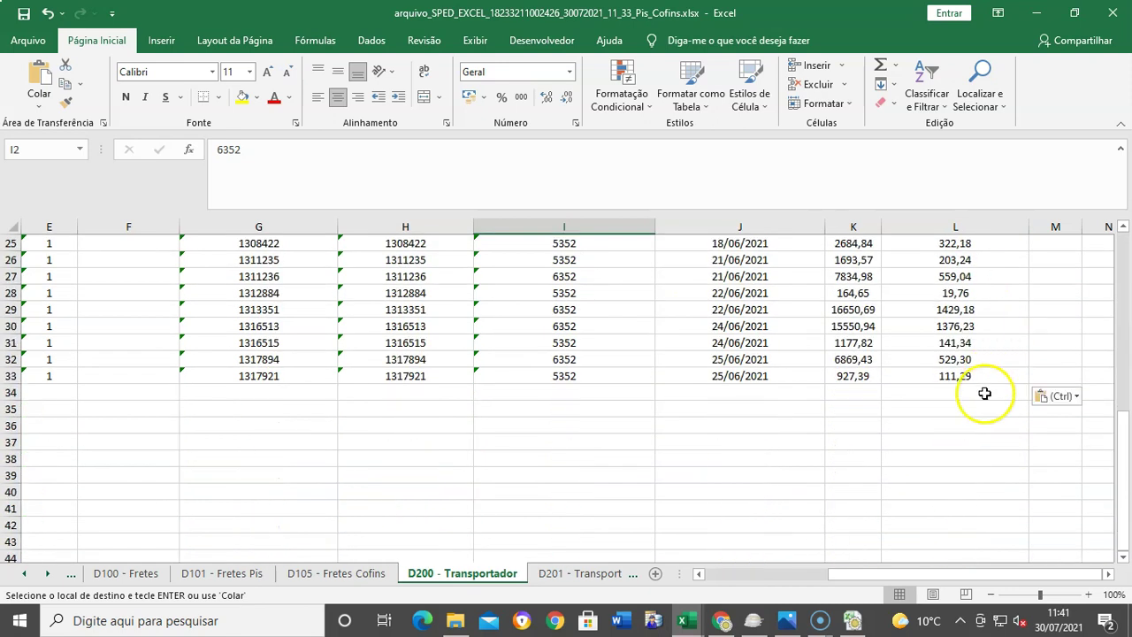
scroll(993, 389, up, 8)
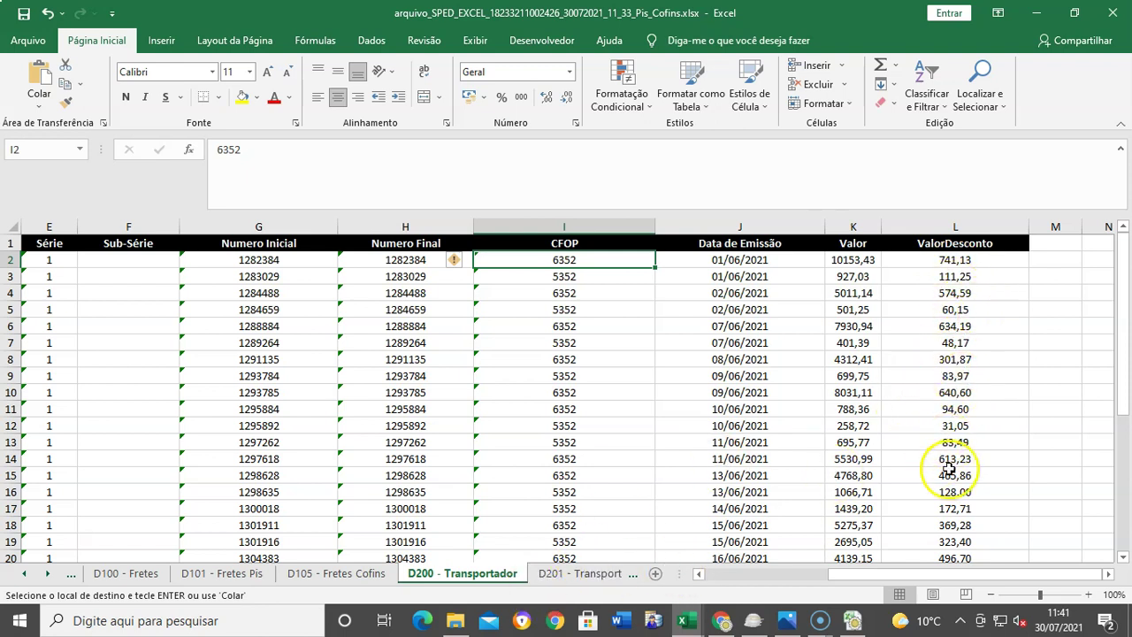
click(577, 573)
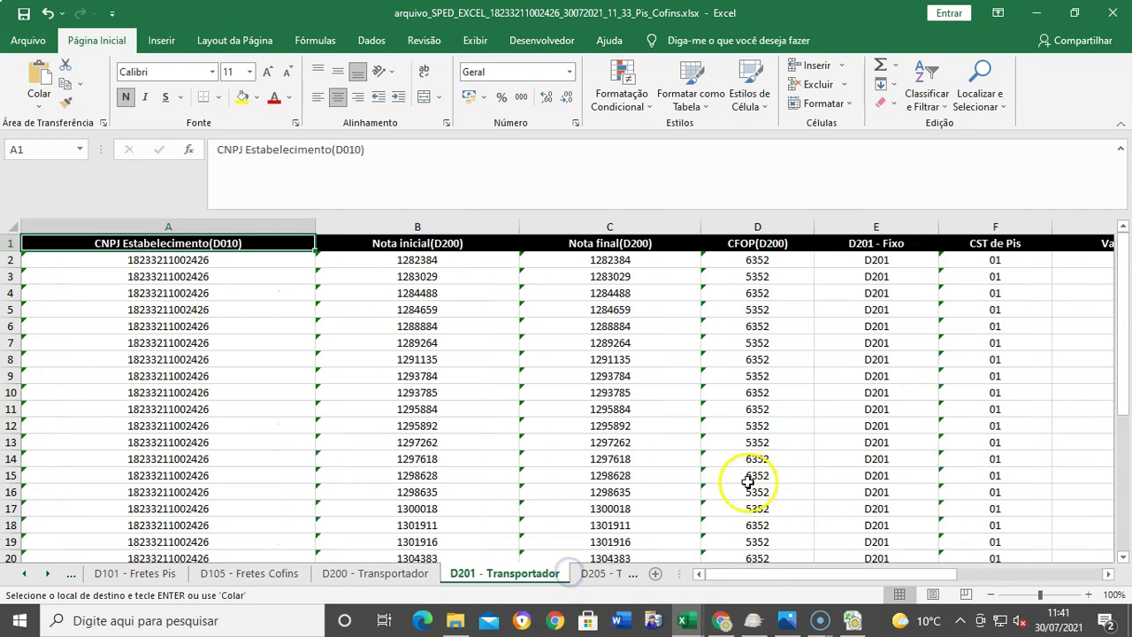
Step: Paste the ICMS totals as plain values into D201 column L from L2 (741,13, 111,25…)
drag(798, 575, 977, 575)
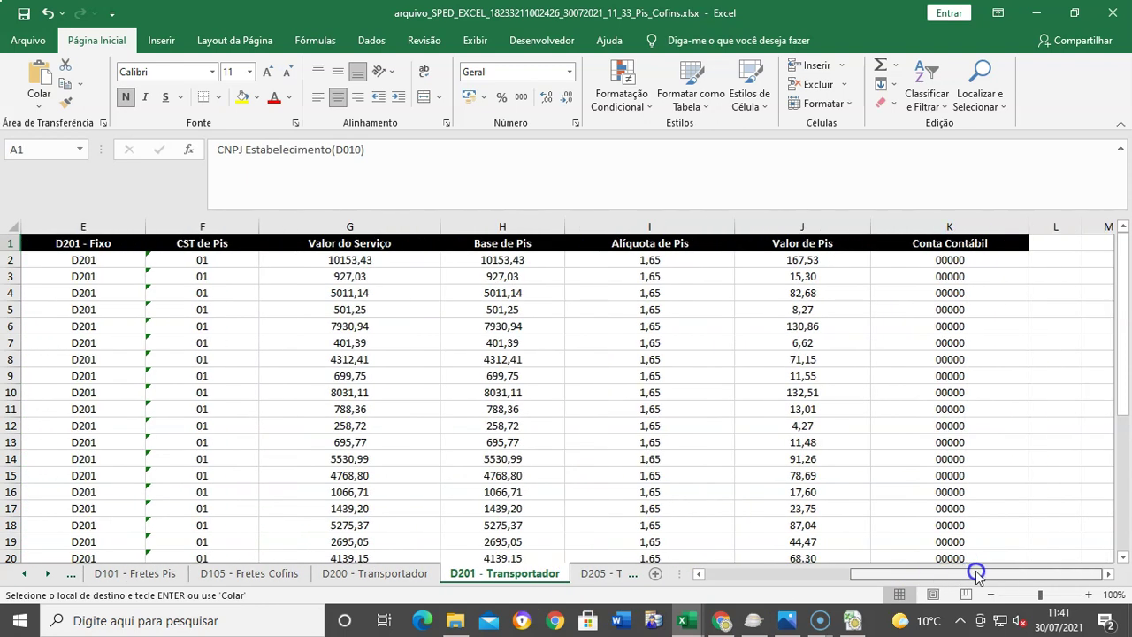
click(1109, 574)
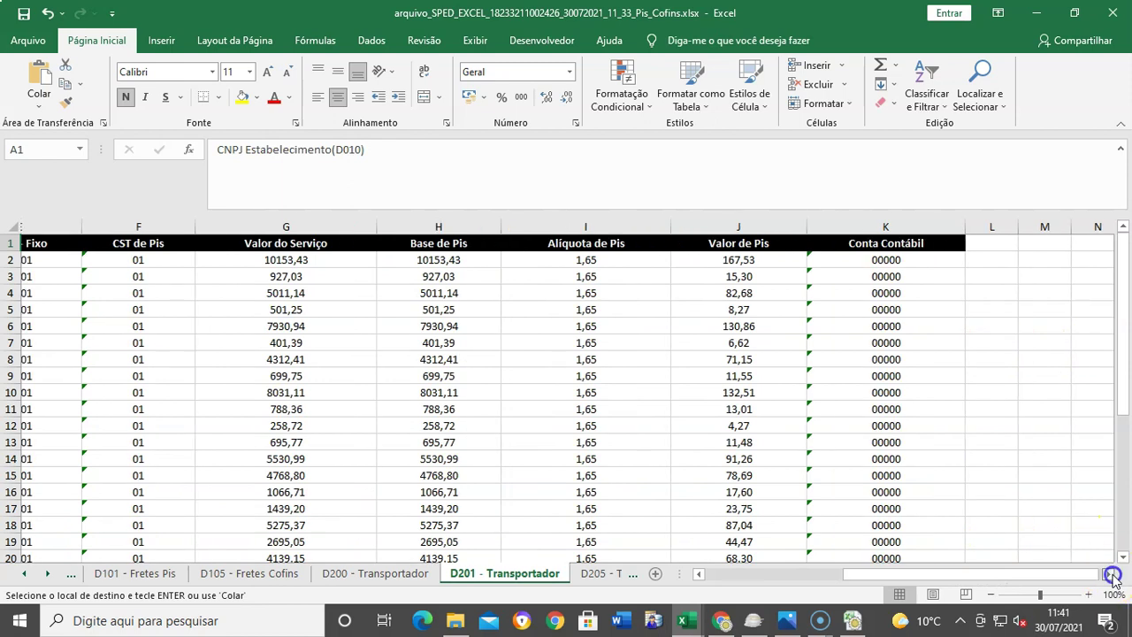
click(1112, 575)
click(828, 265)
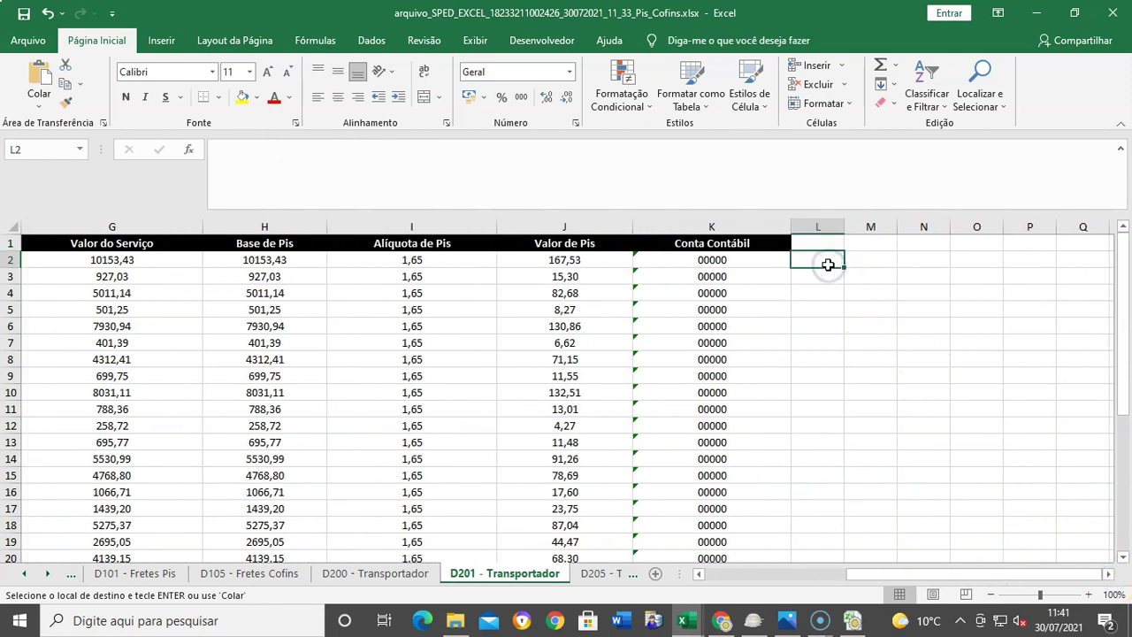
key(ctrl+v)
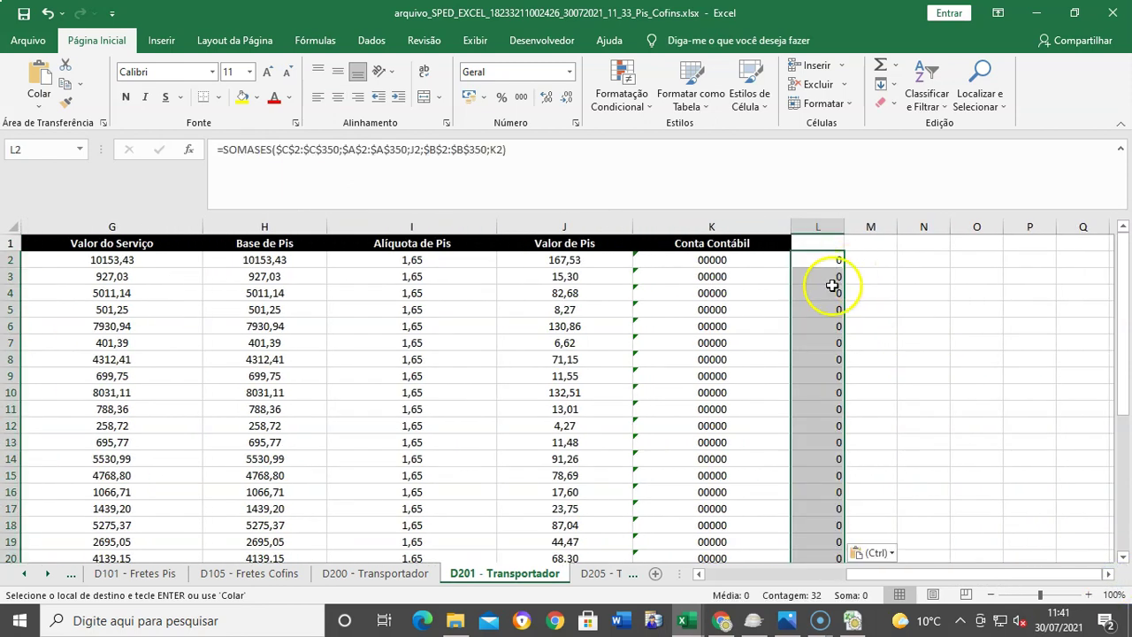
key(ctrl+z)
right_click(829, 257)
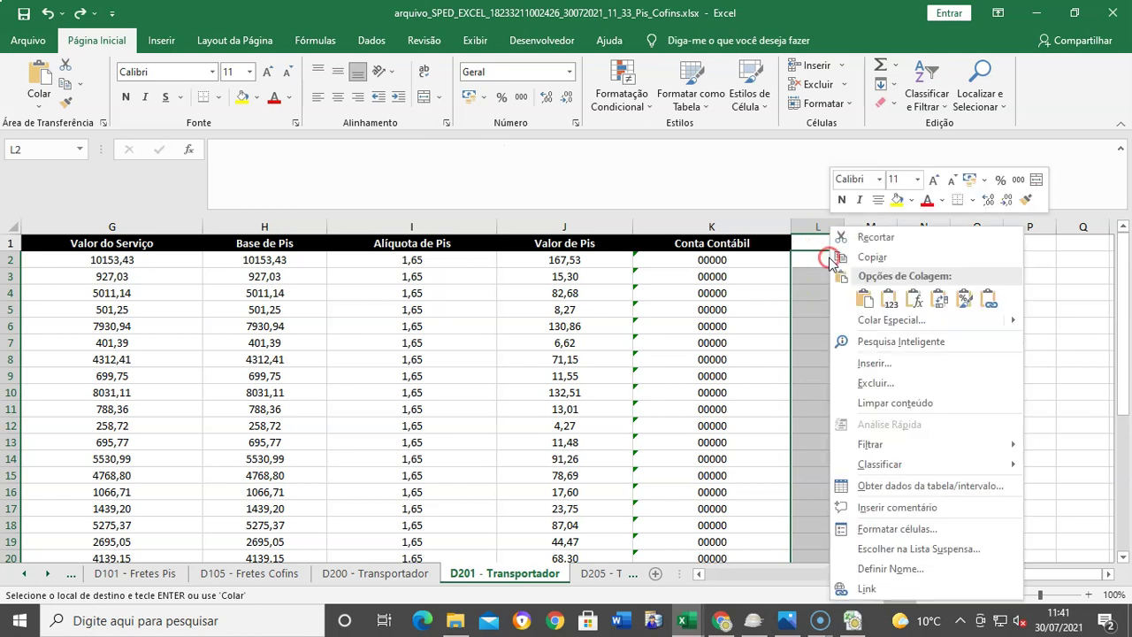
click(900, 293)
Step: Deselect the pasted column and begin a new formula in cell N2
click(898, 328)
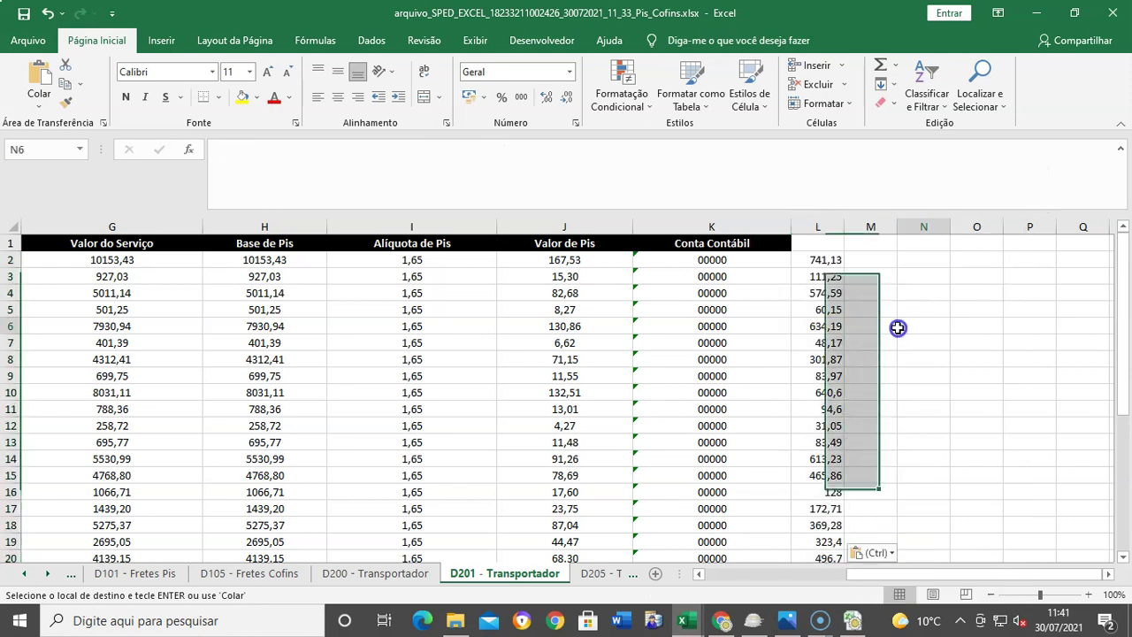
click(877, 276)
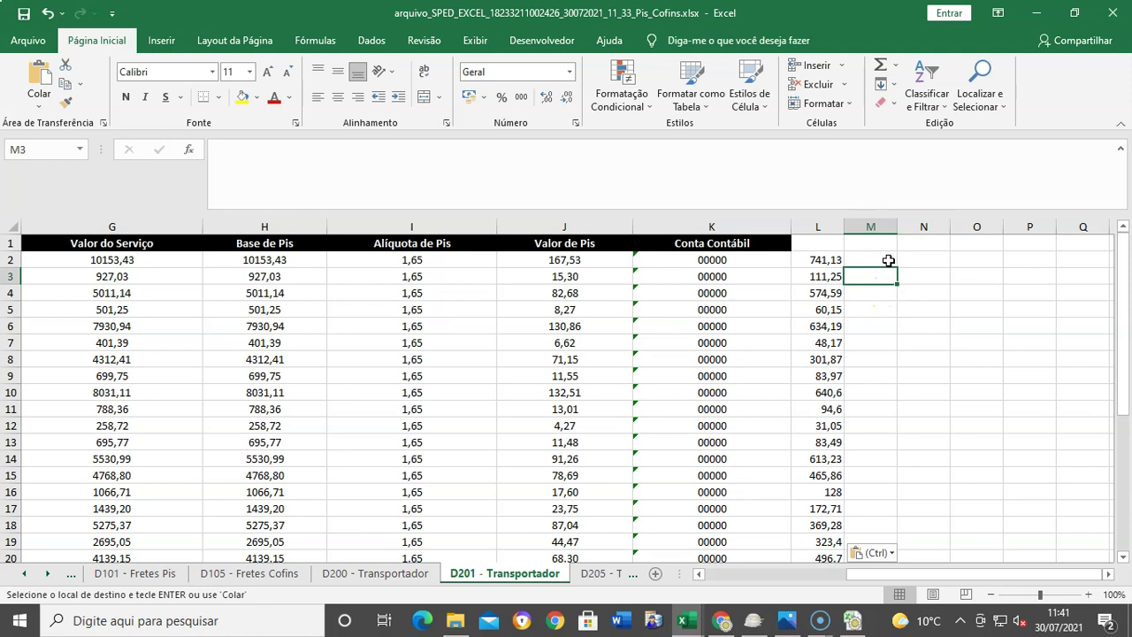
click(914, 263)
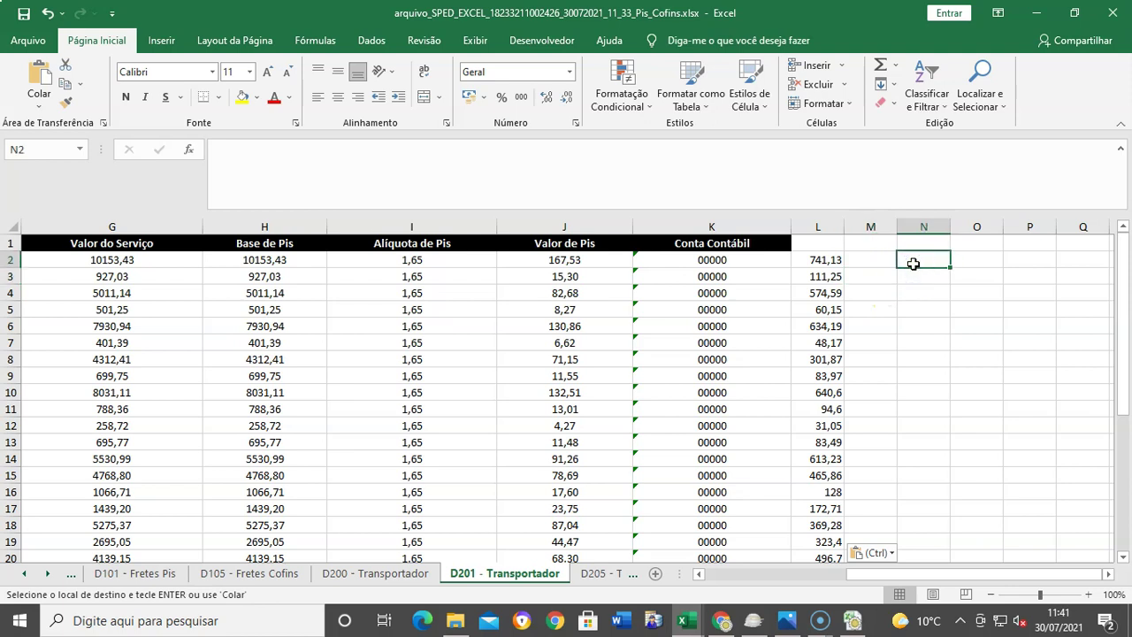
text(=)
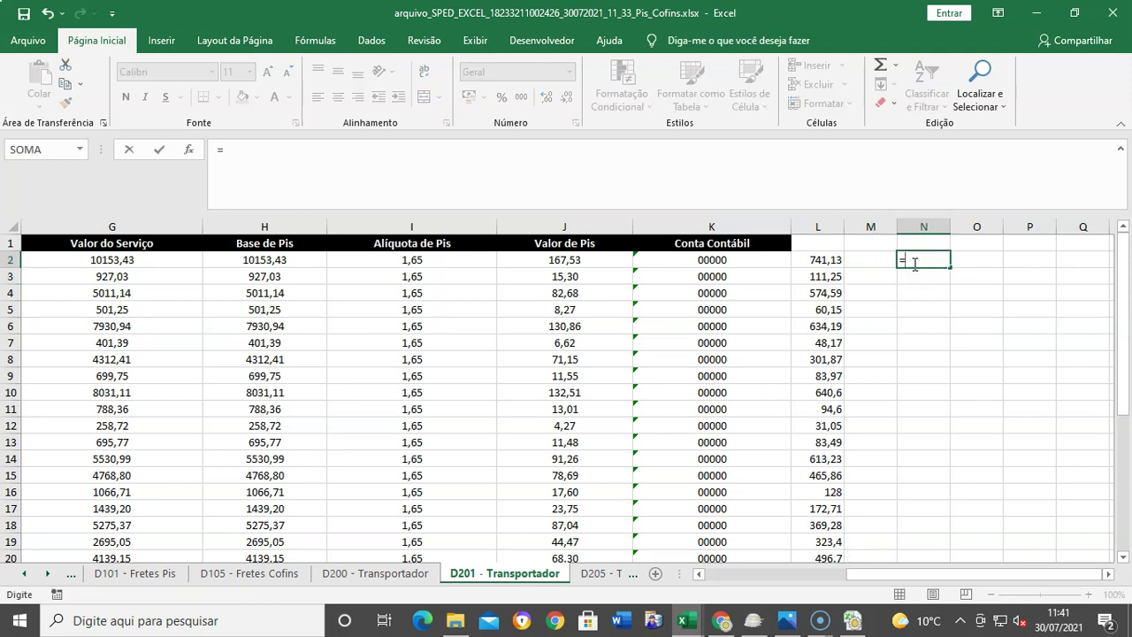
Step: Enter =H2-L2 in N2 and fill it through N33, giving 9412,30 to 816,10
click(264, 258)
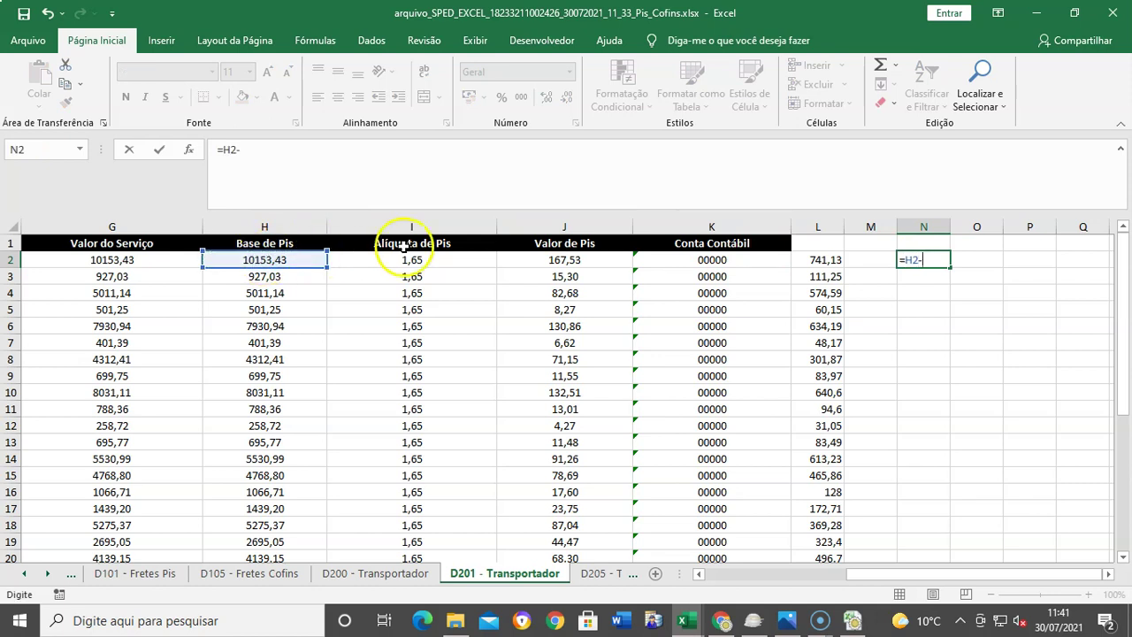
click(831, 260)
key(Return)
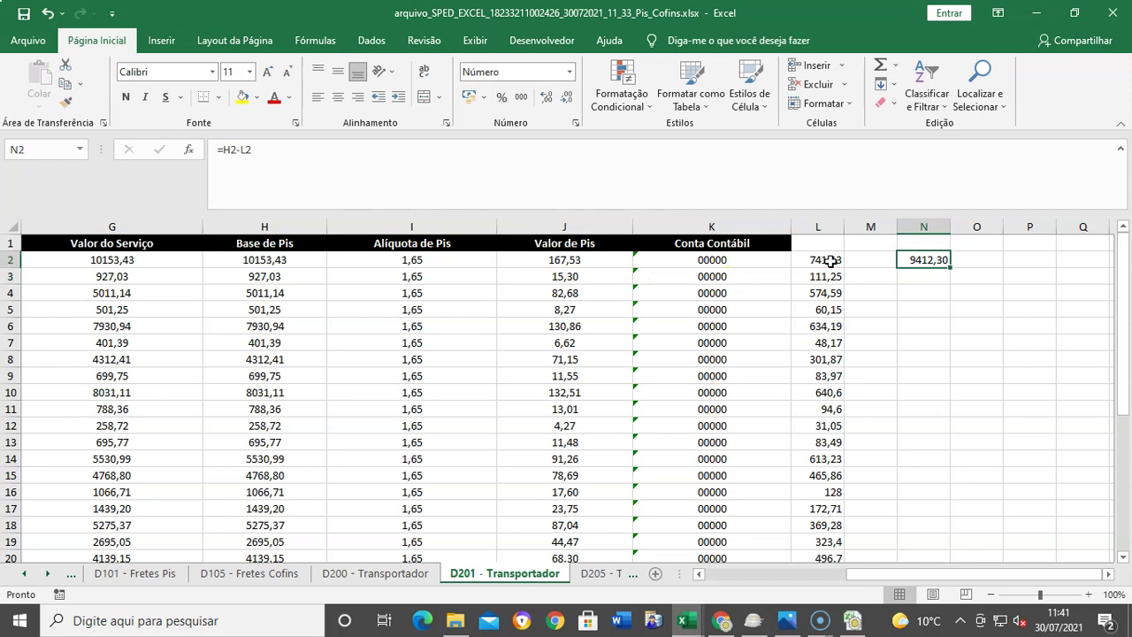
key(ctrl+c)
key(Left)
key(Left)
key(ctrl+Down)
key(Right)
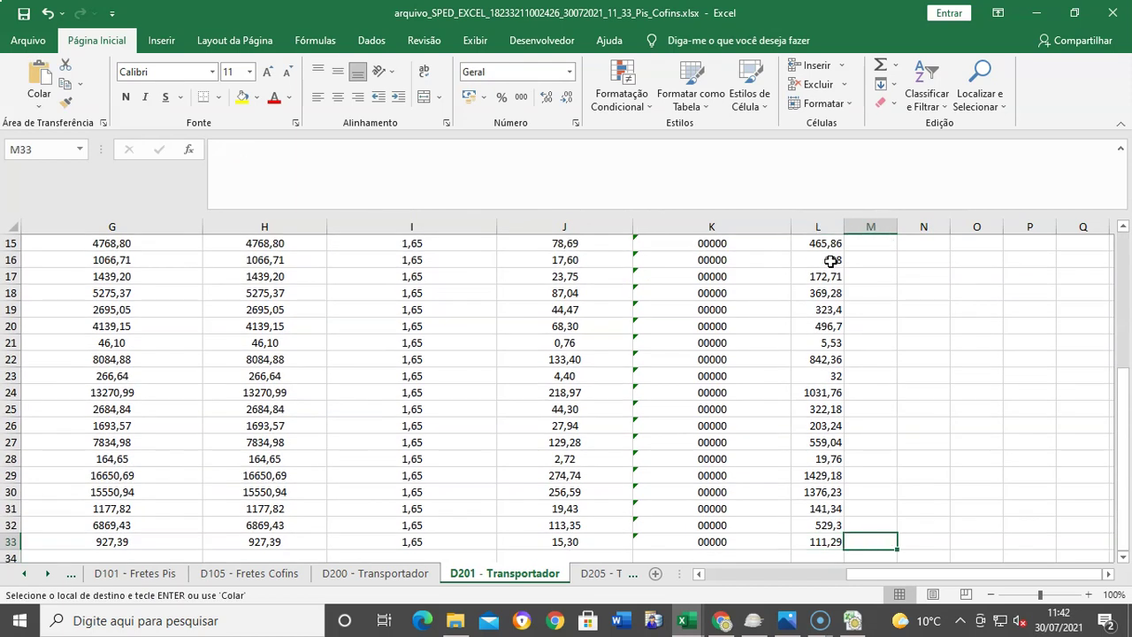
key(Right)
key(ctrl+v)
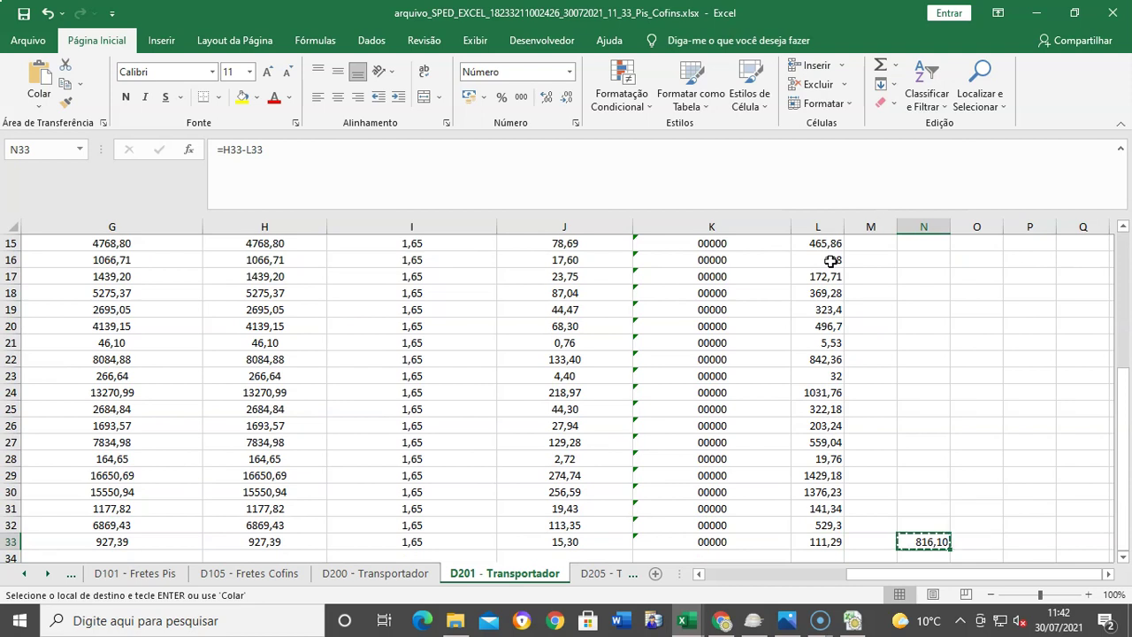
key(ctrl+shift+Up)
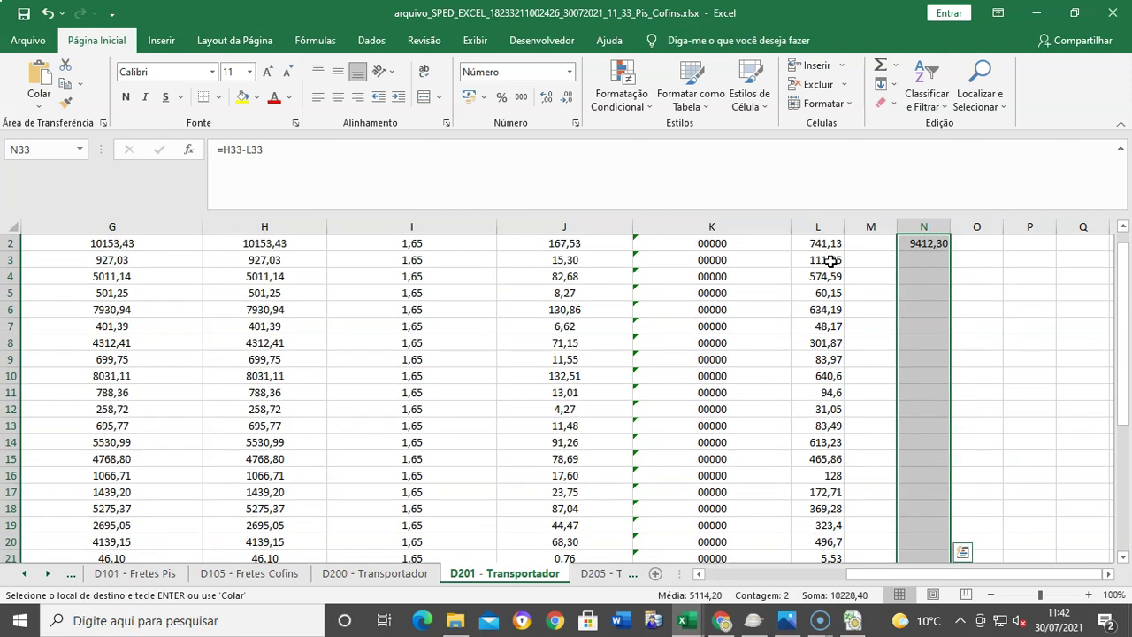
key(ctrl+v)
Step: Copy the computed column N results with Copiar from the context menu
scroll(884, 482, up, 8)
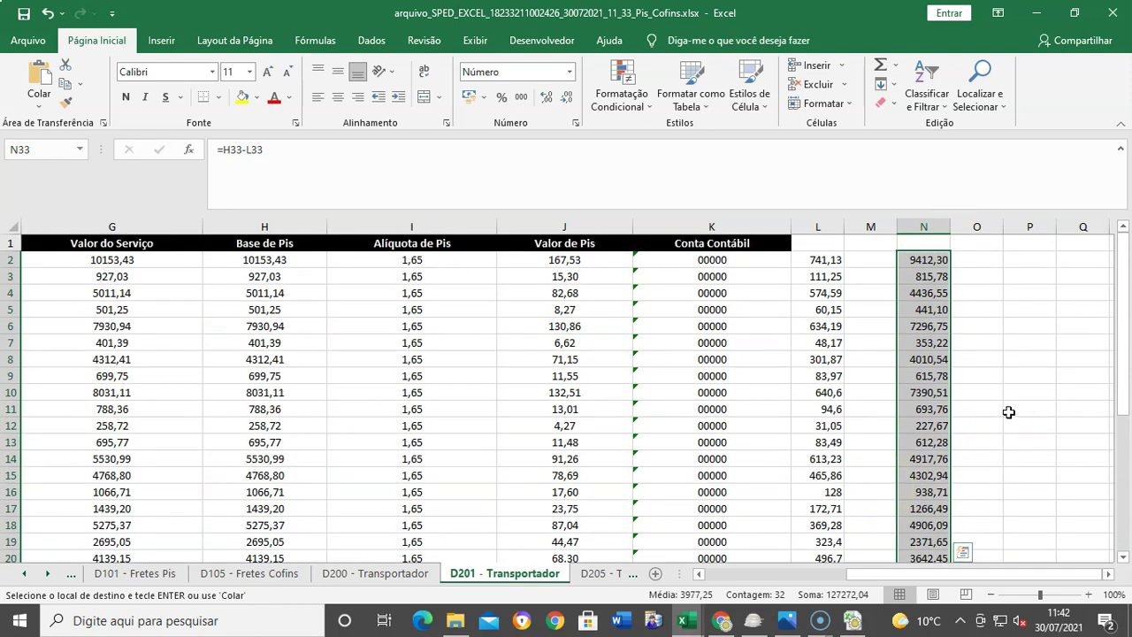
right_click(916, 296)
click(955, 304)
right_click(915, 354)
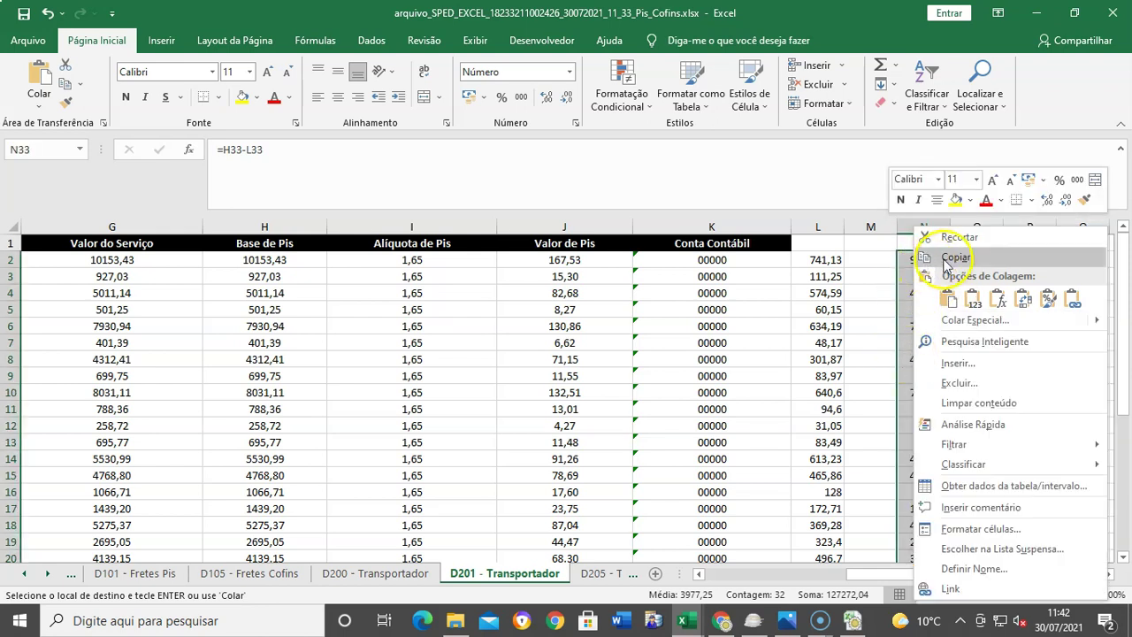
click(947, 262)
scroll(943, 257, down, 7)
scroll(915, 481, up, 8)
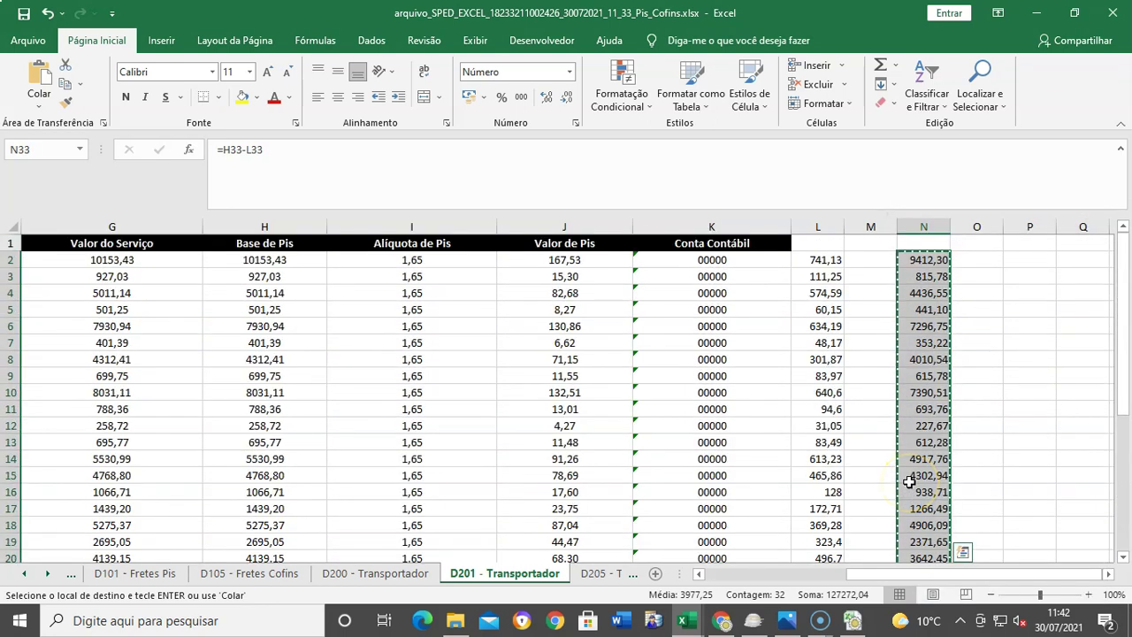
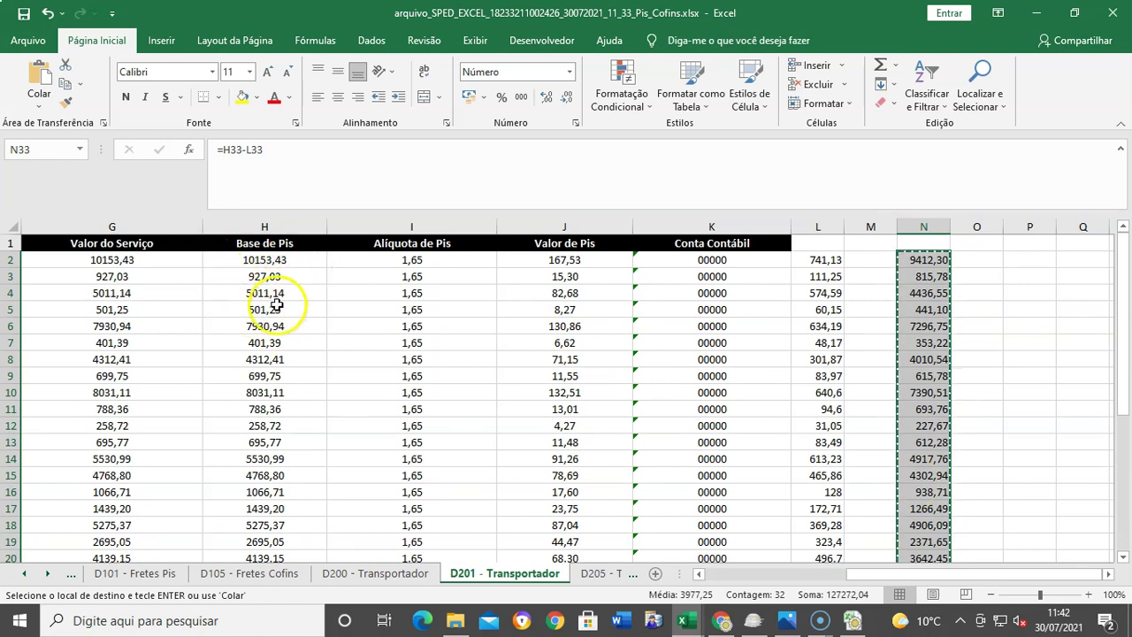
Step: On D205 - Transportador, paste the reduced bases as values into Base de Cofins H2:H33, starting 9412,30
click(592, 575)
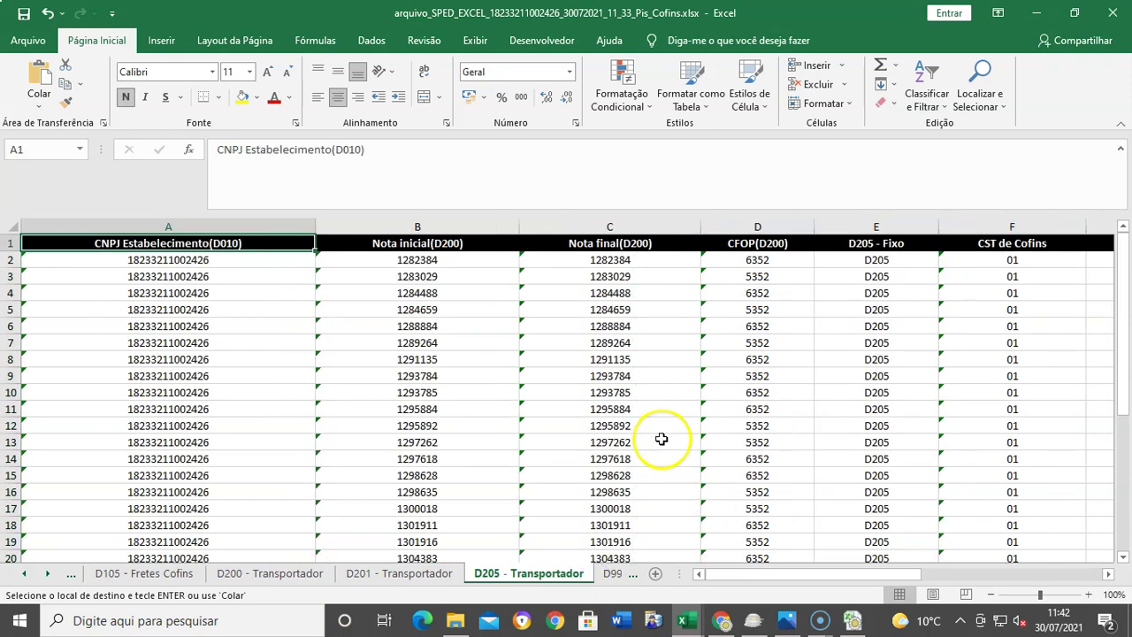
click(1108, 574)
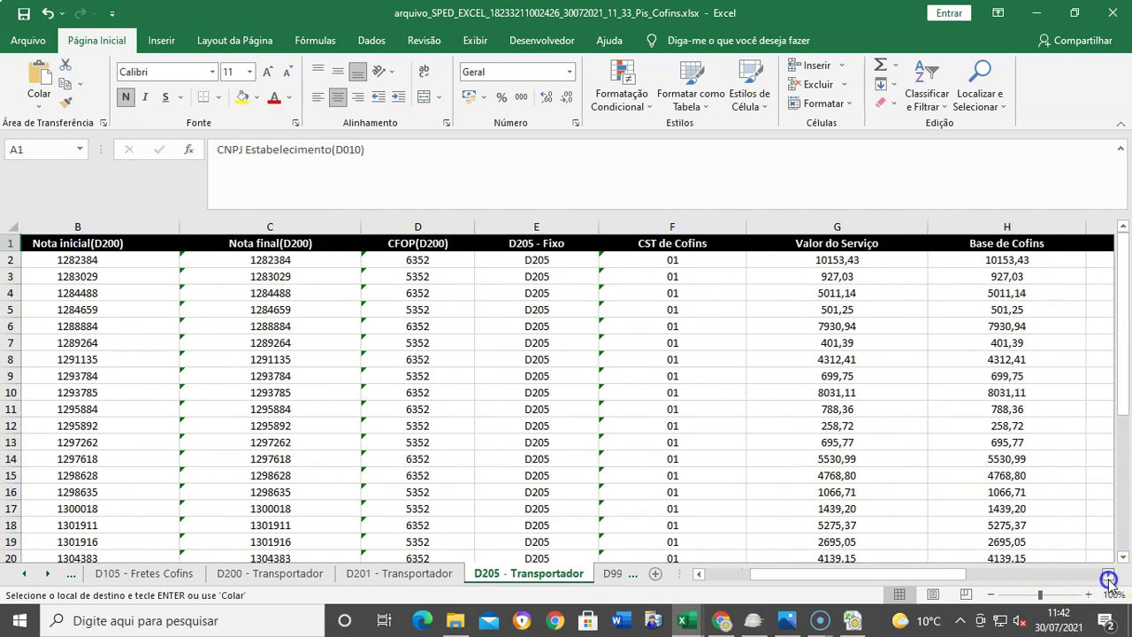
click(687, 274)
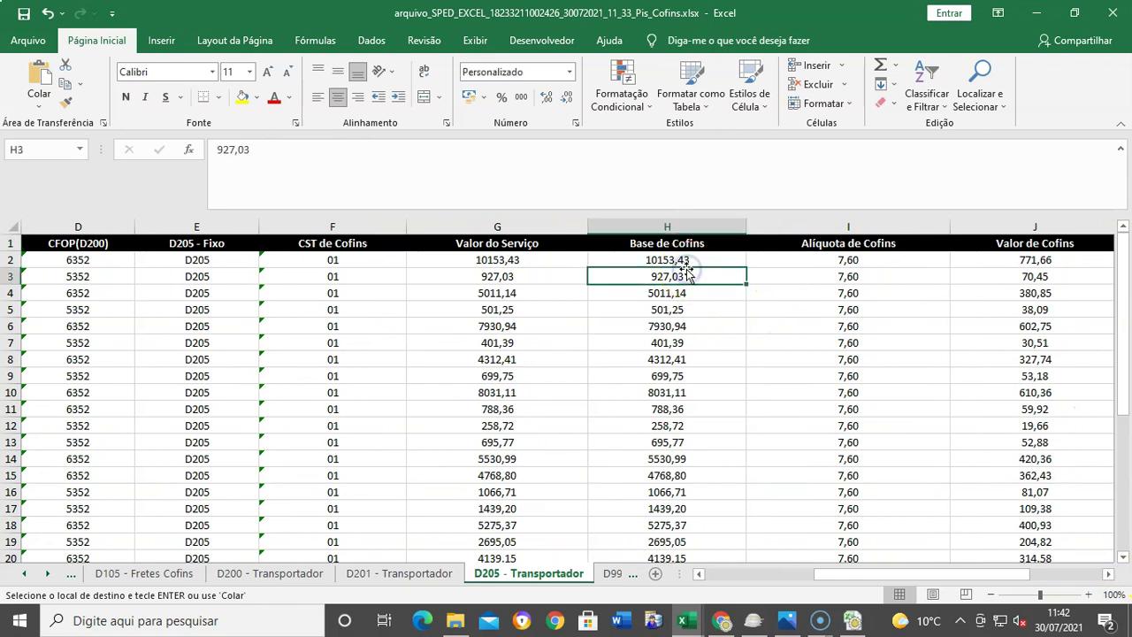
key(Up)
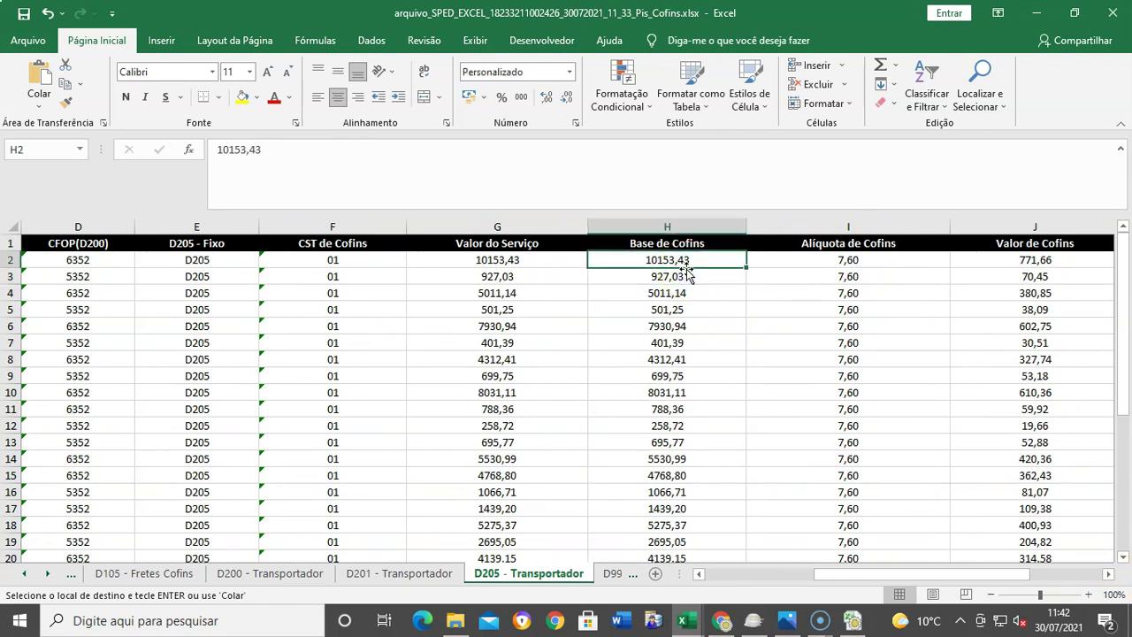
key(ctrl+shift+Down)
right_click(686, 269)
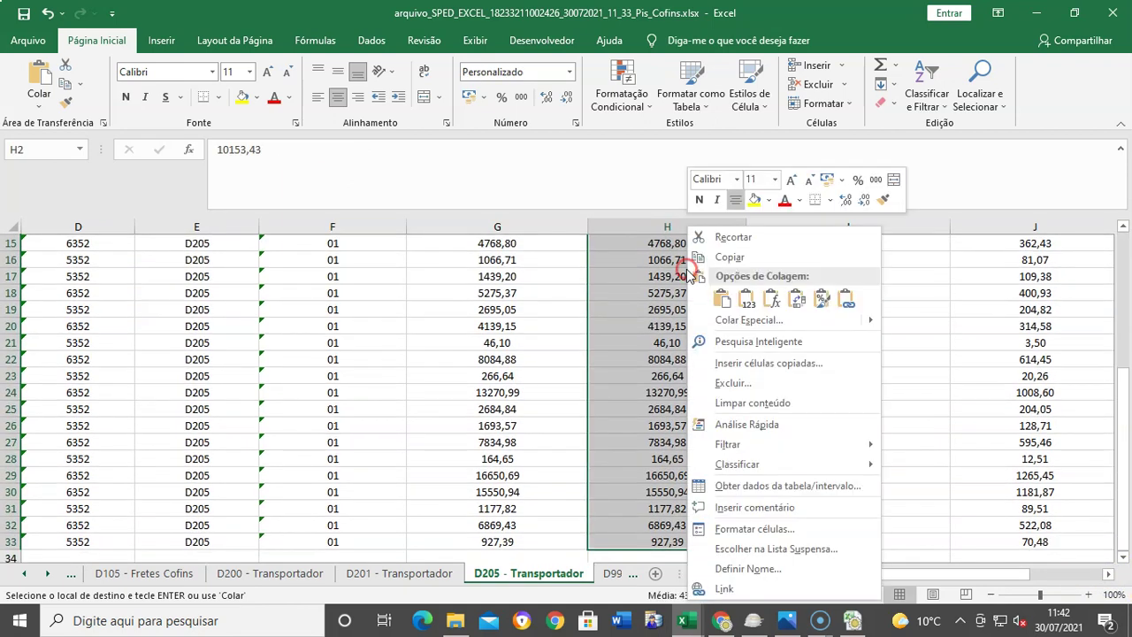
click(744, 306)
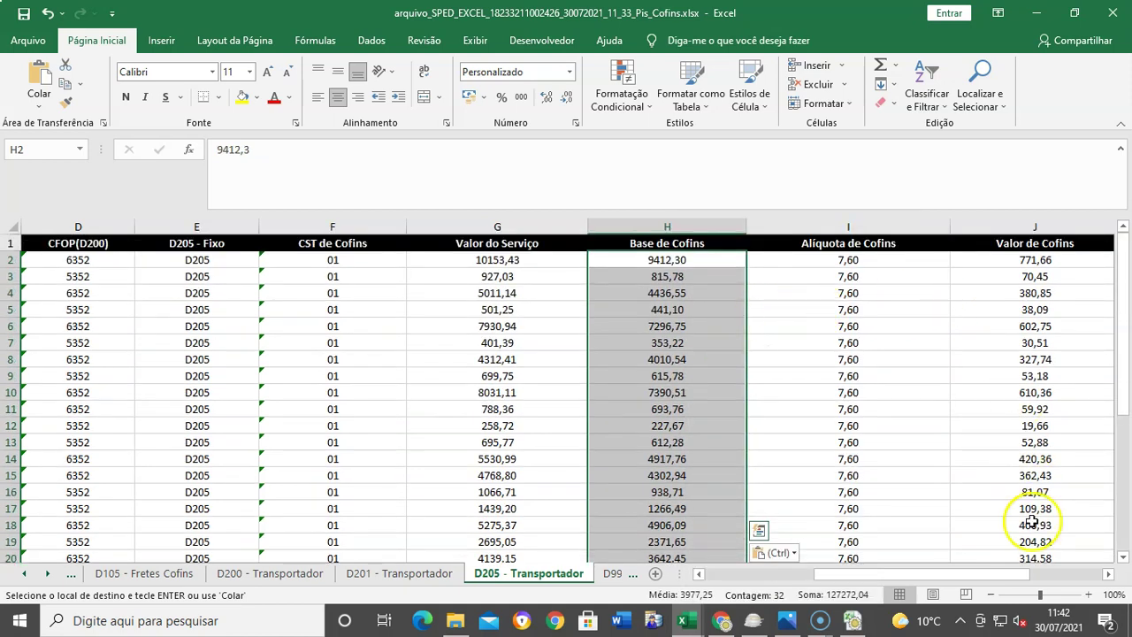
click(1107, 574)
click(1107, 575)
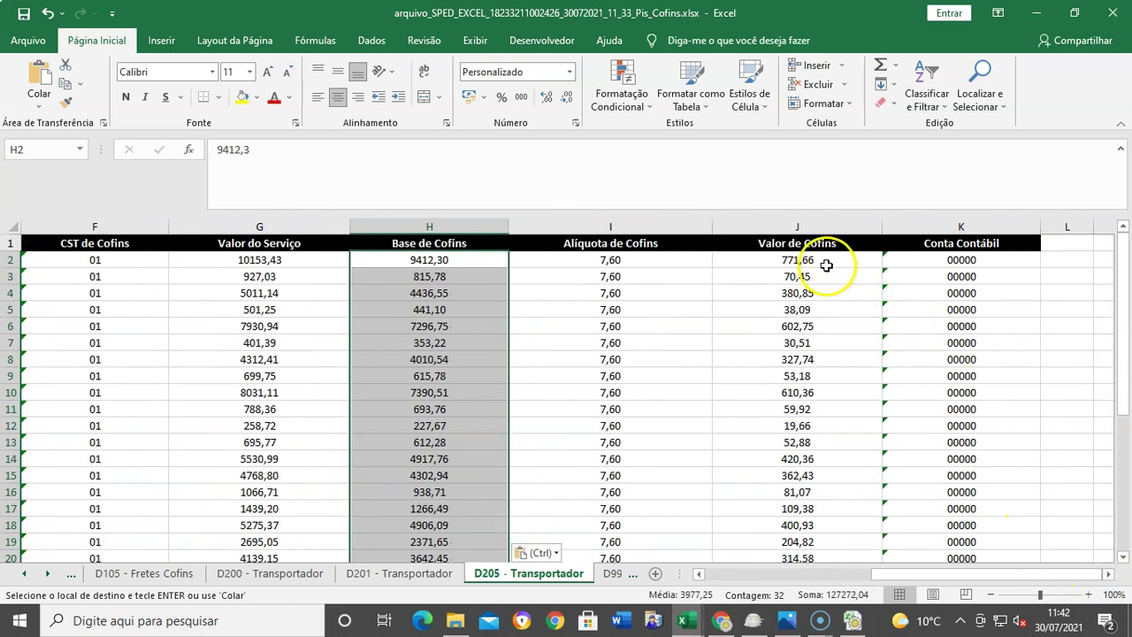
click(832, 262)
Step: Enter =H2*I2% in J2 (715,33), fill it down through row 33, and save the workbook
text(=)
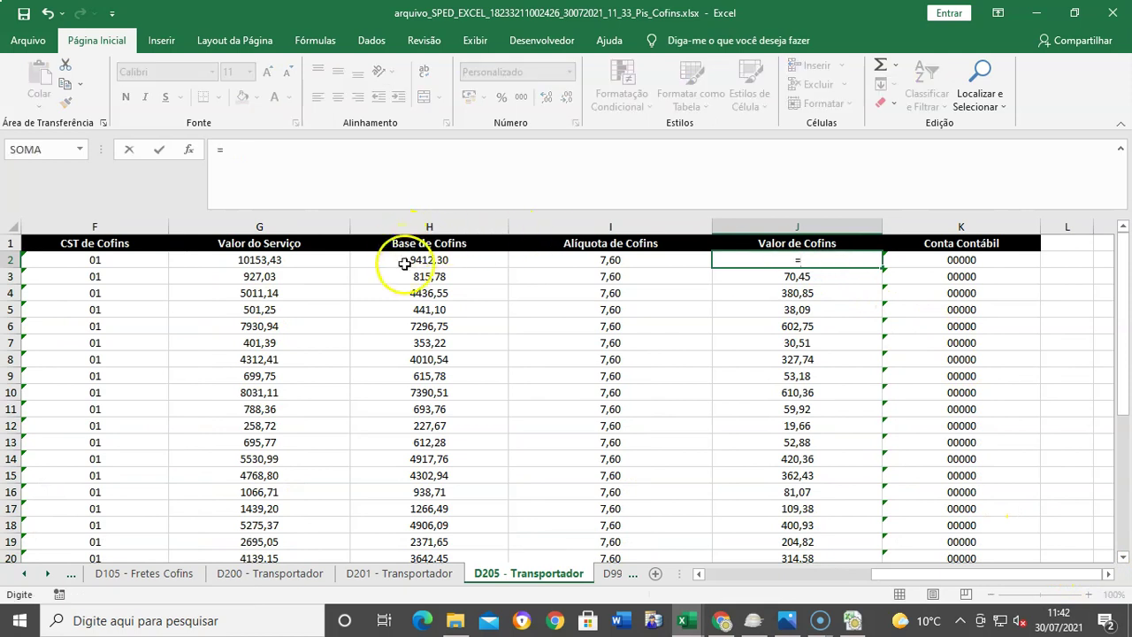
click(410, 260)
text(*)
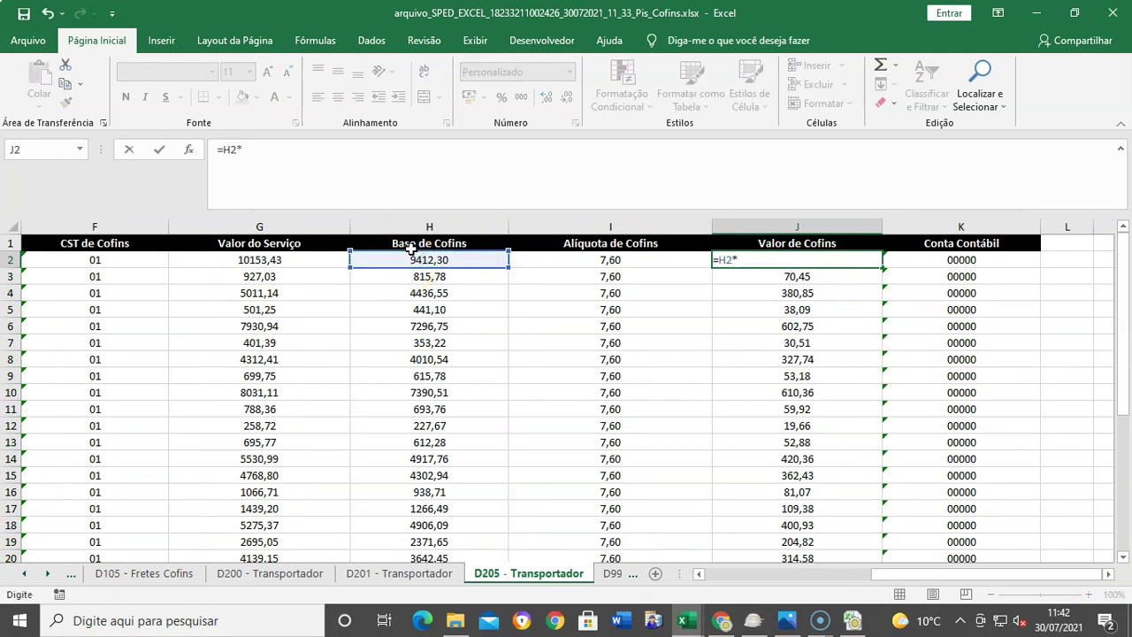
click(595, 263)
text(%)
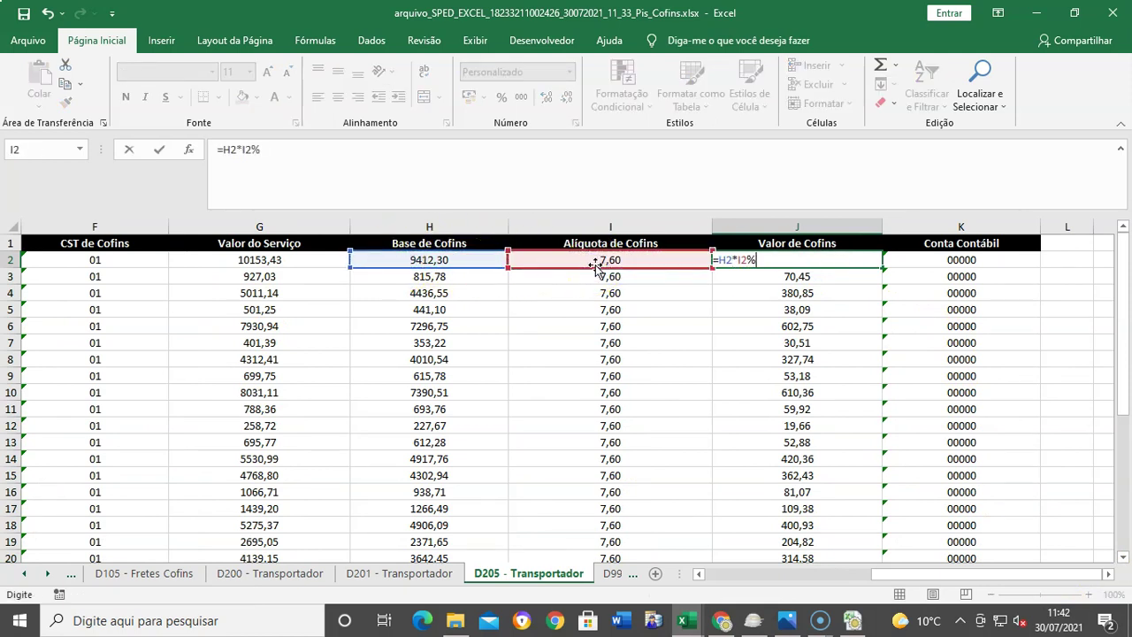
key(Return)
key(Up)
key(ctrl+c)
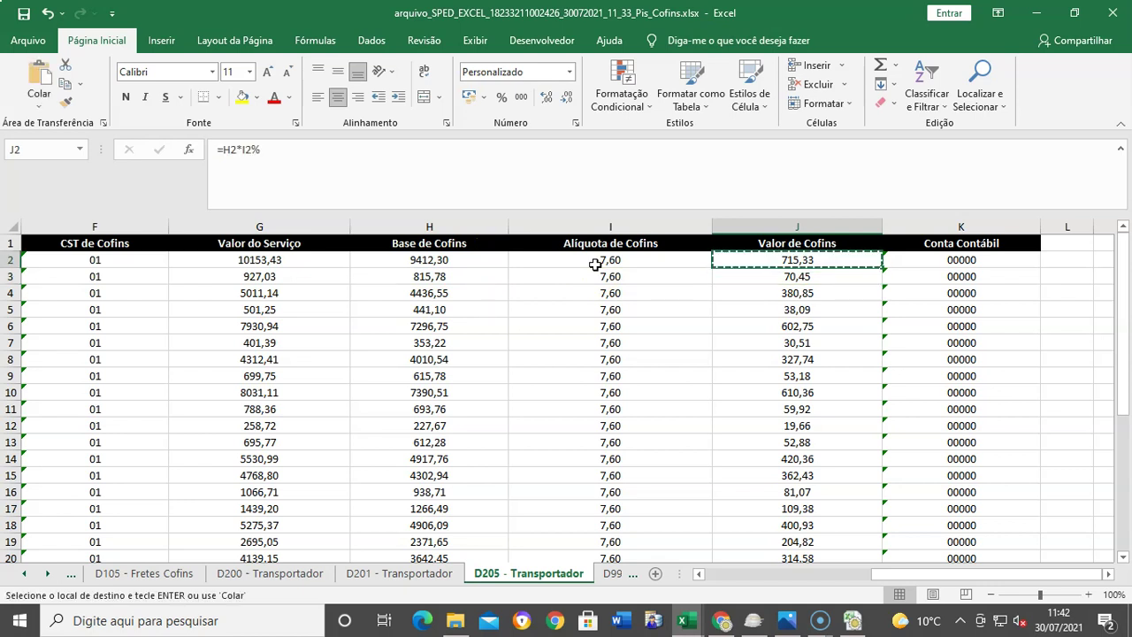
key(ctrl+shift+Down)
key(ctrl+v)
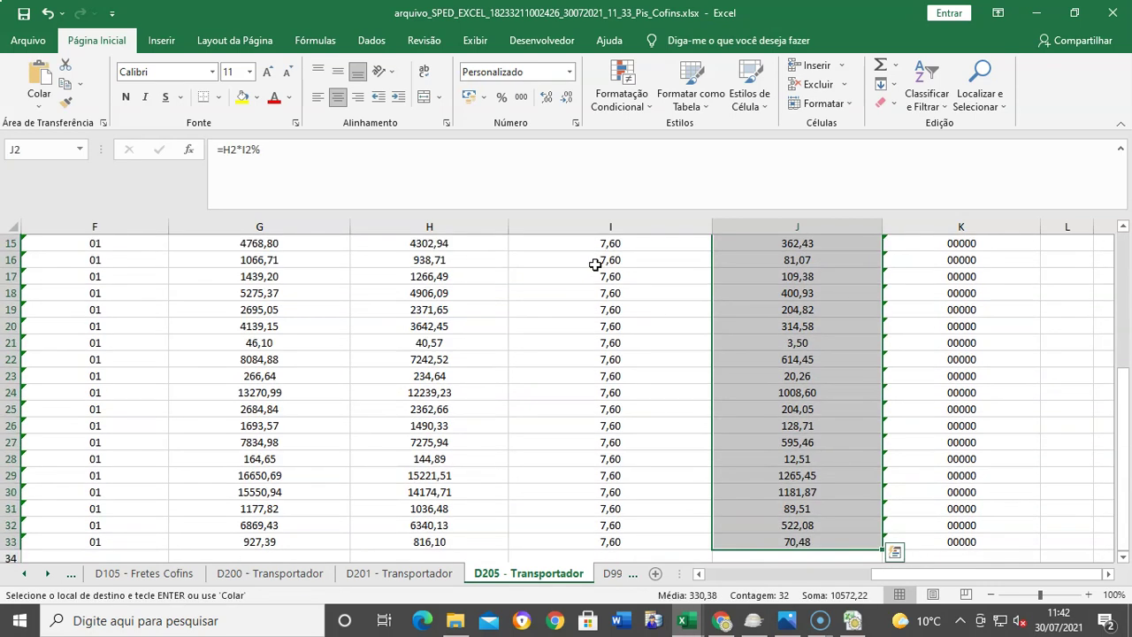
scroll(595, 264, up, 5)
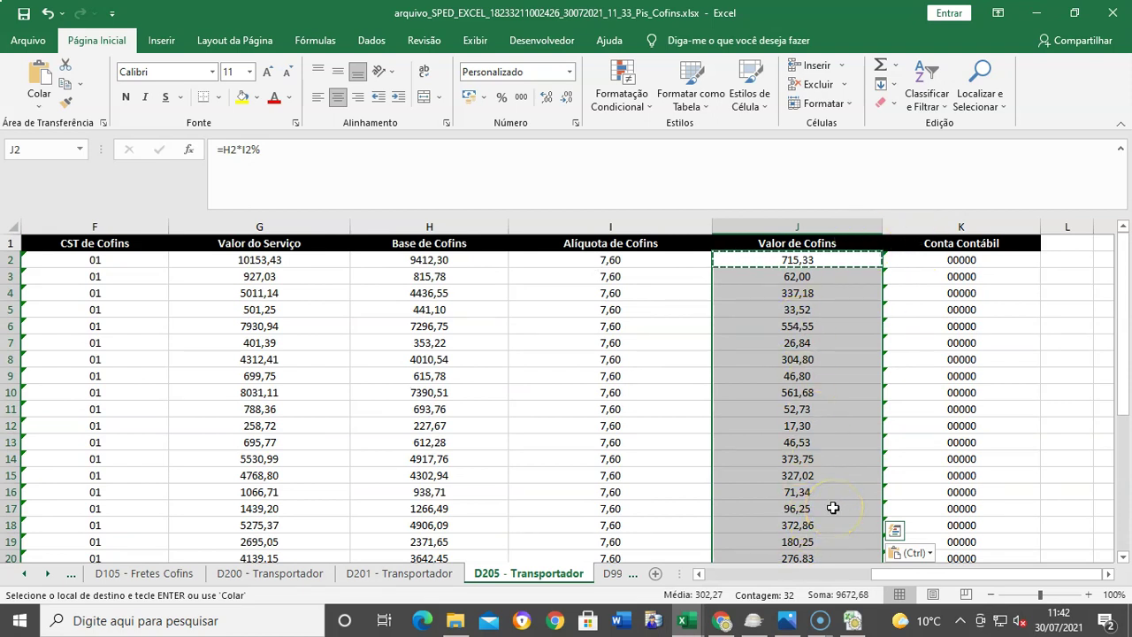
click(23, 15)
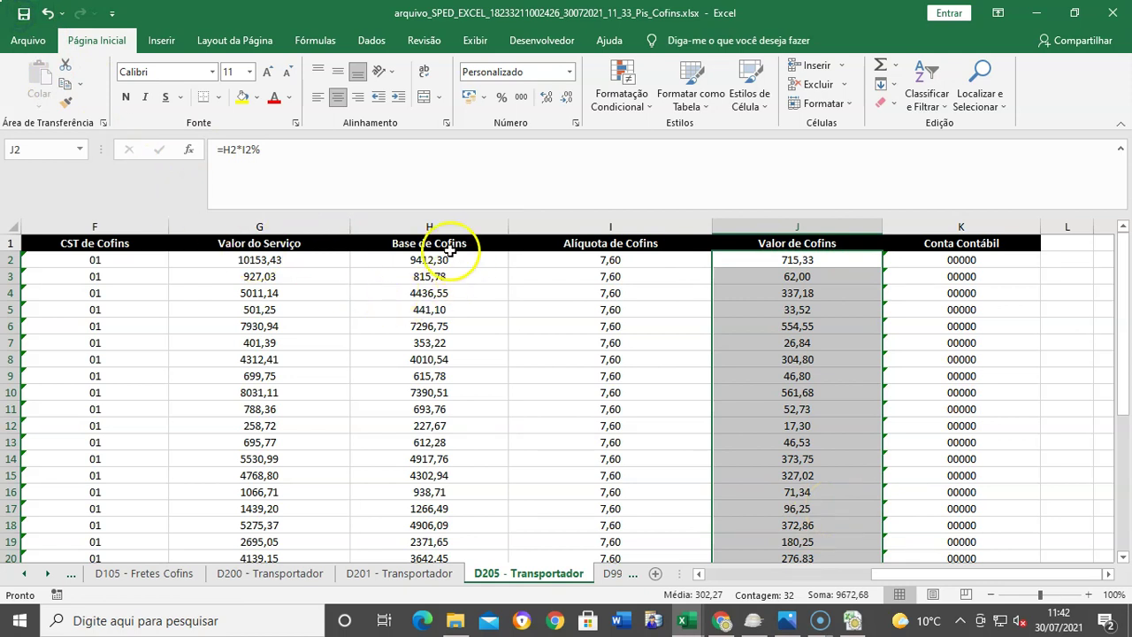
Step: Copy D205's reduced bases H2:H33 and paste them as values into D201's Base de Pis
click(434, 261)
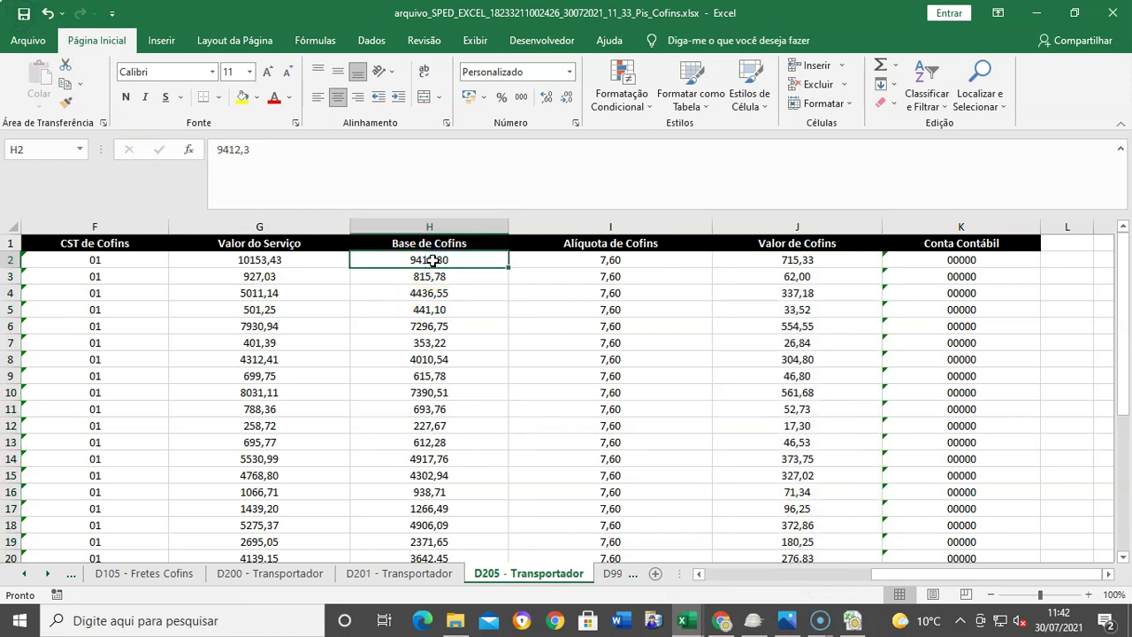
key(ctrl+shift+Down)
right_click(434, 257)
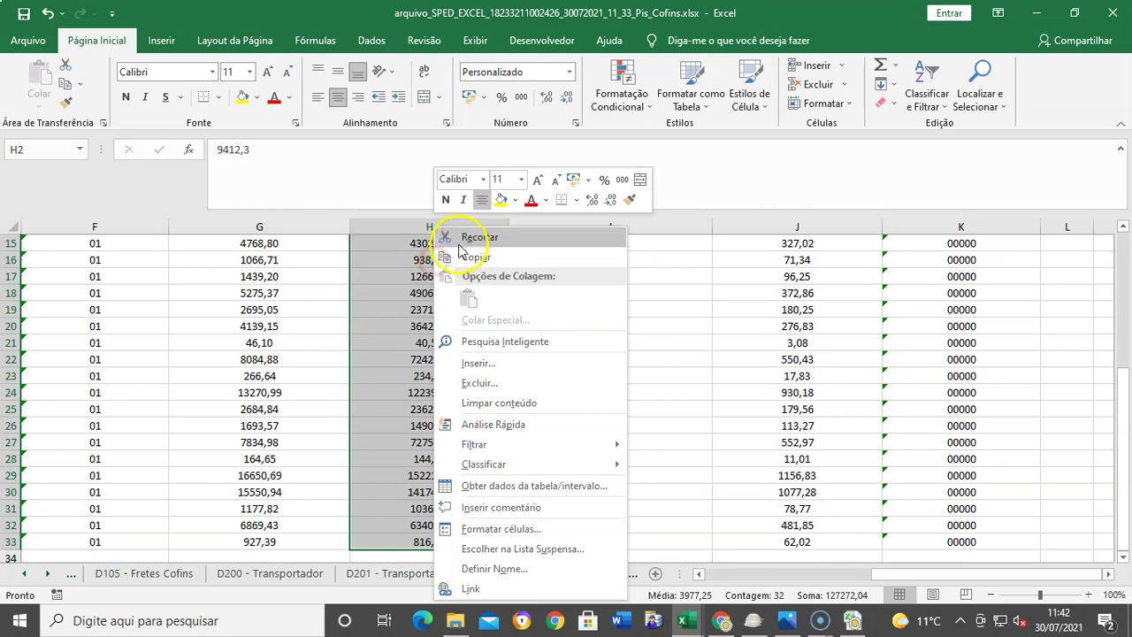
click(475, 256)
scroll(475, 257, up, 5)
click(424, 574)
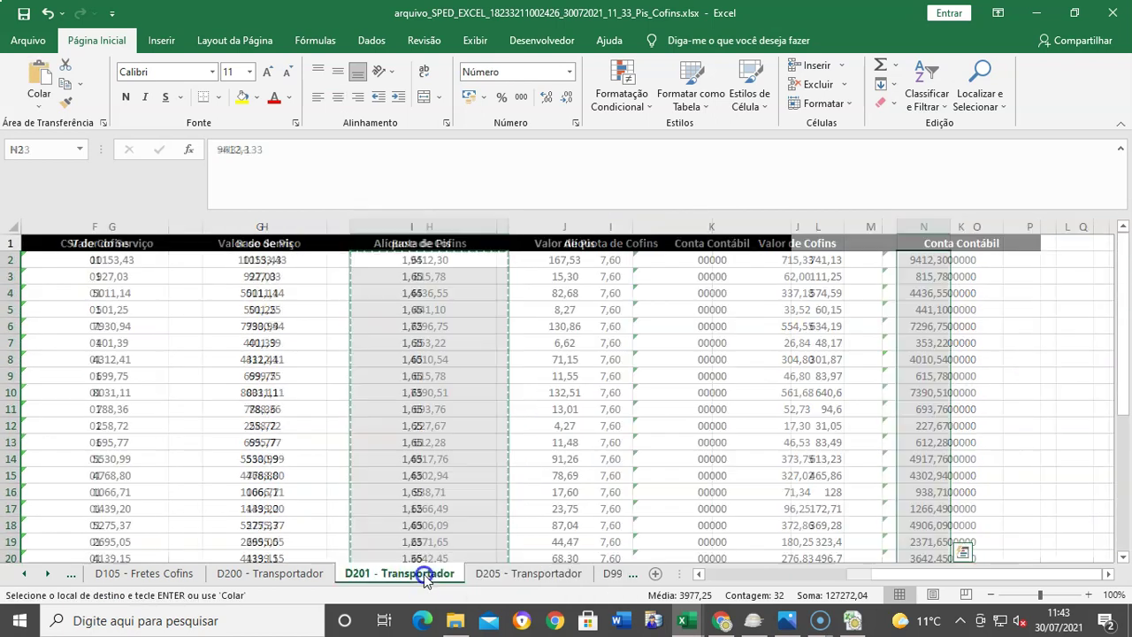
click(284, 260)
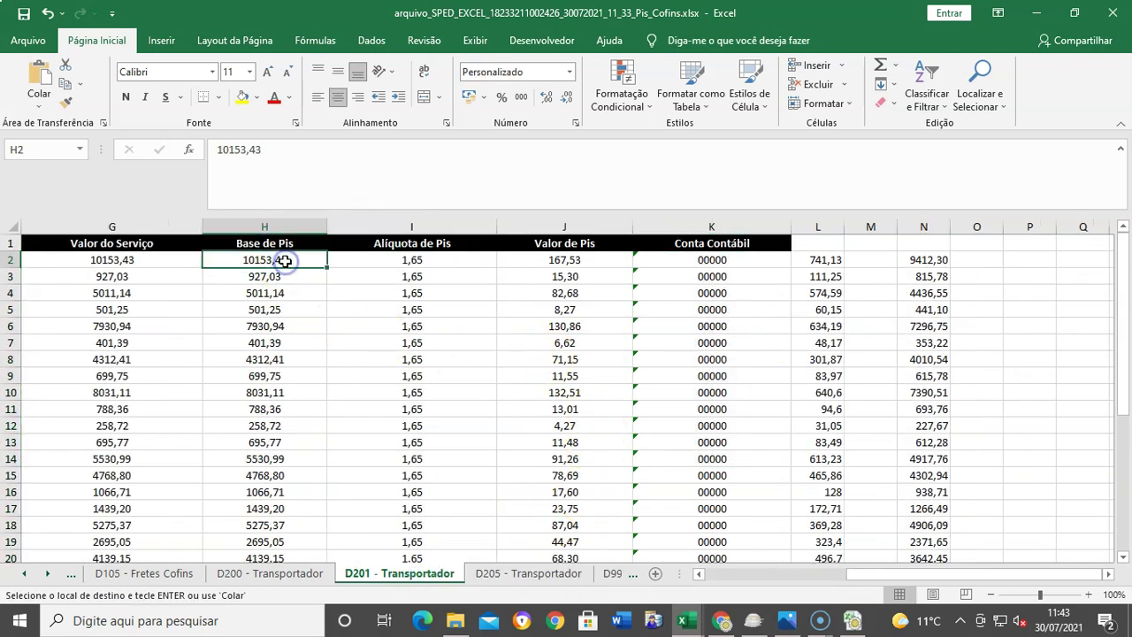
key(ctrl+shift+Down)
right_click(284, 260)
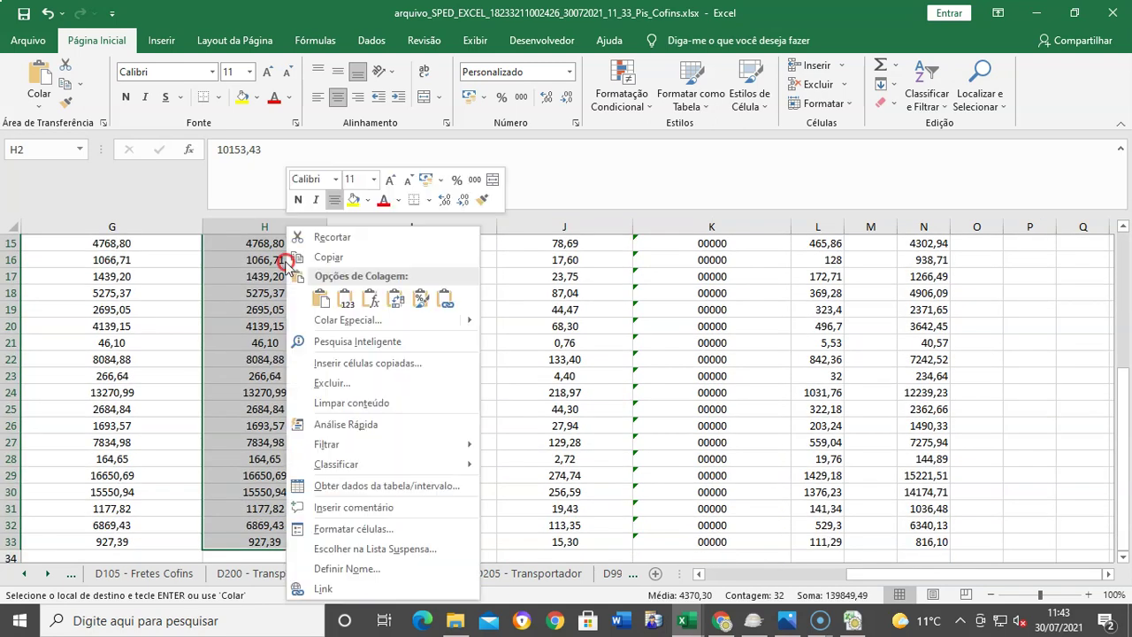
click(345, 299)
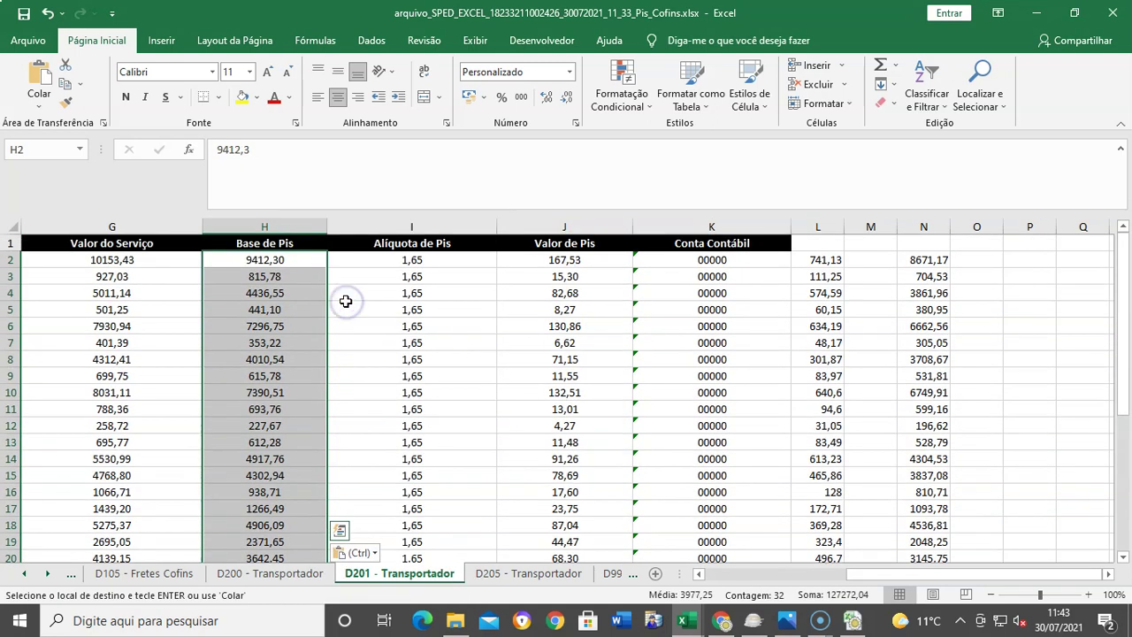
Step: Delete the helper columns L through O on D201 - Transportador
drag(812, 227, 951, 230)
right_click(931, 230)
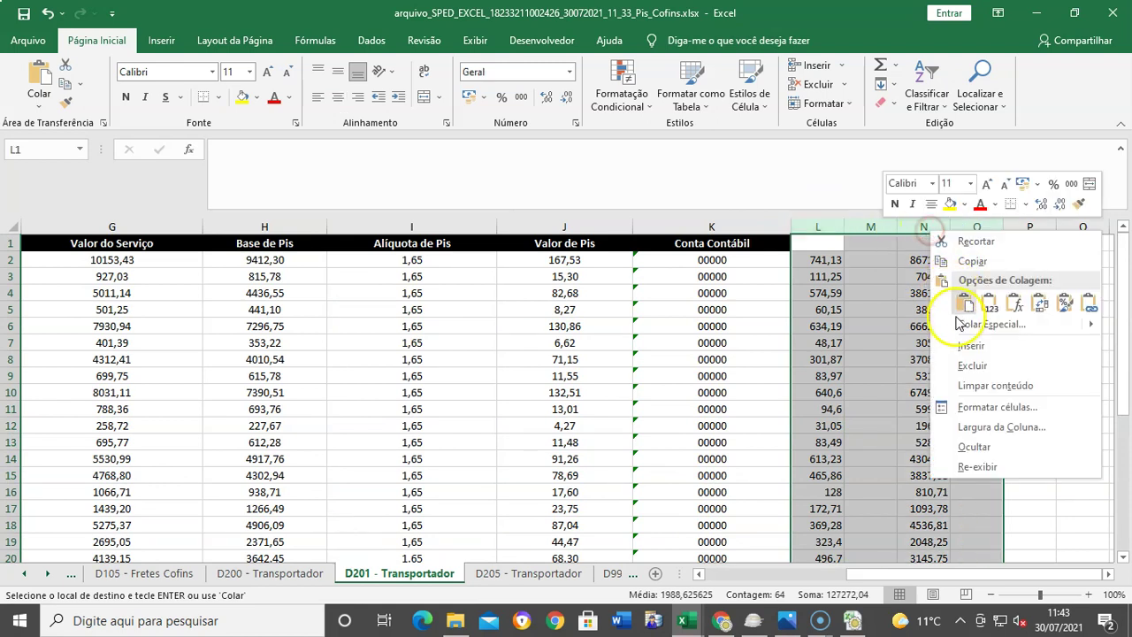
click(972, 367)
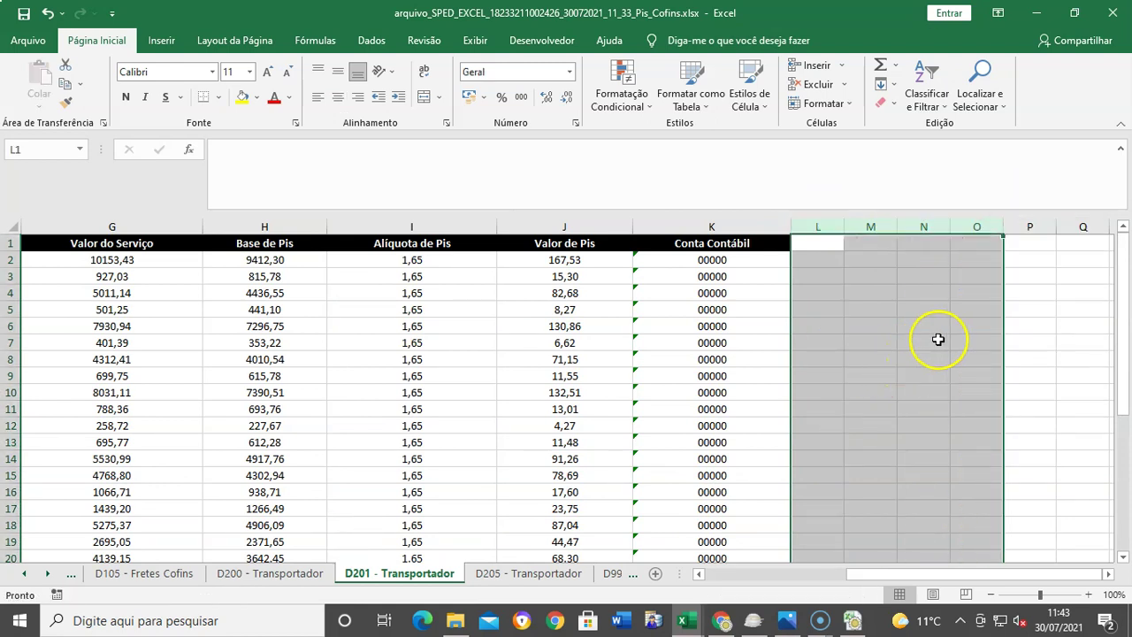
click(576, 261)
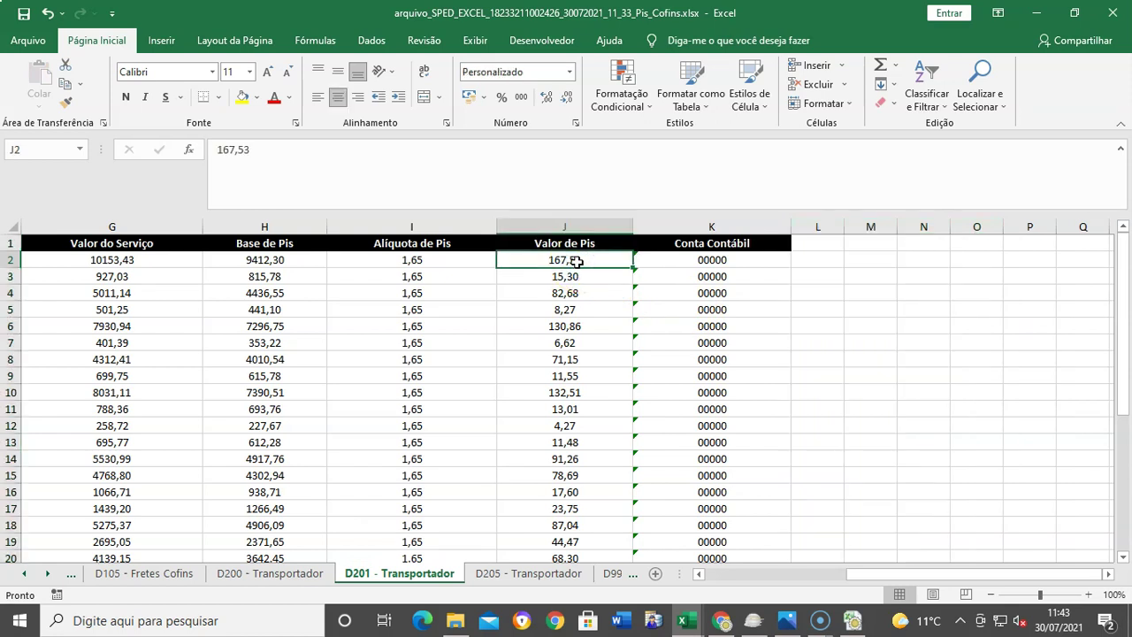
Step: Enter =H2*I2% in D201's Valor de Pis J2 (155,30), fill it down, and save
text(=)
click(269, 262)
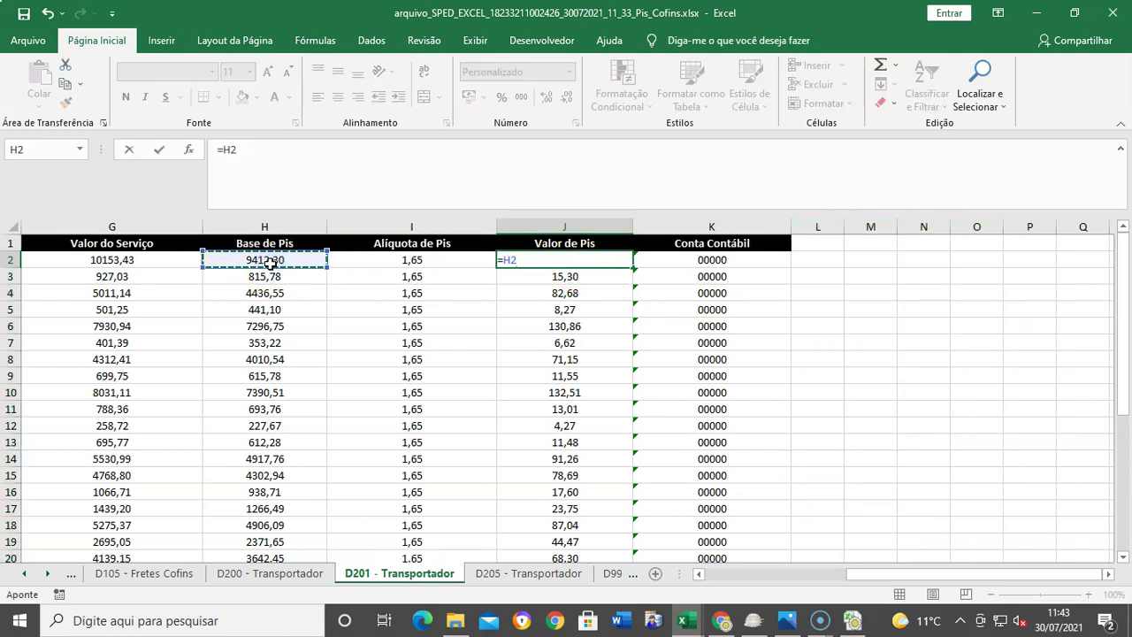
click(380, 260)
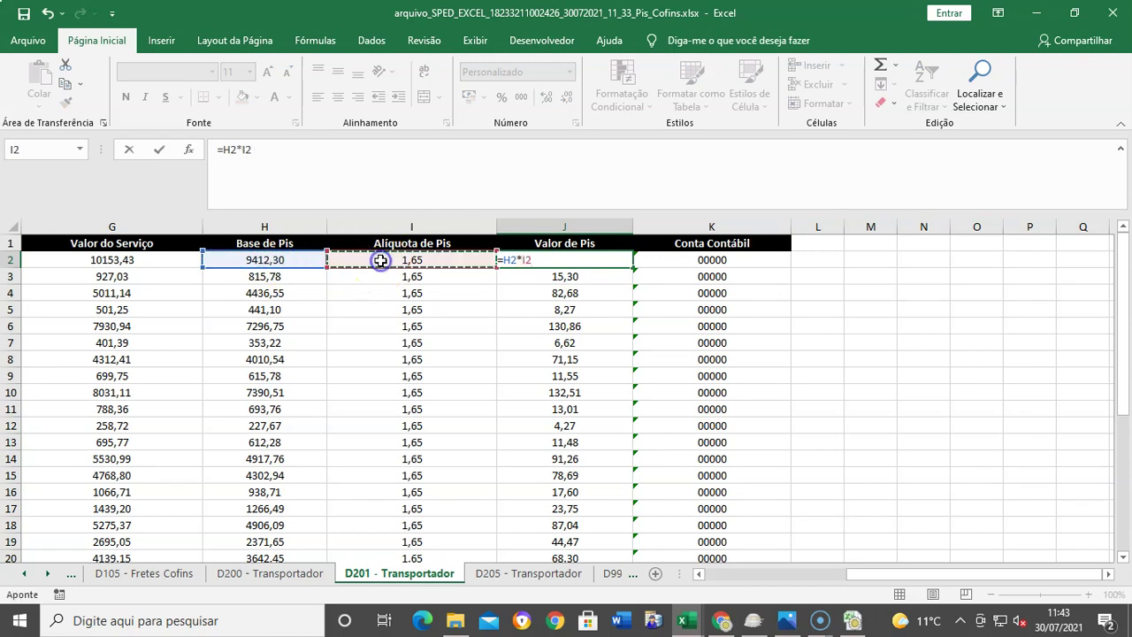
text(%)
key(ctrl+Return)
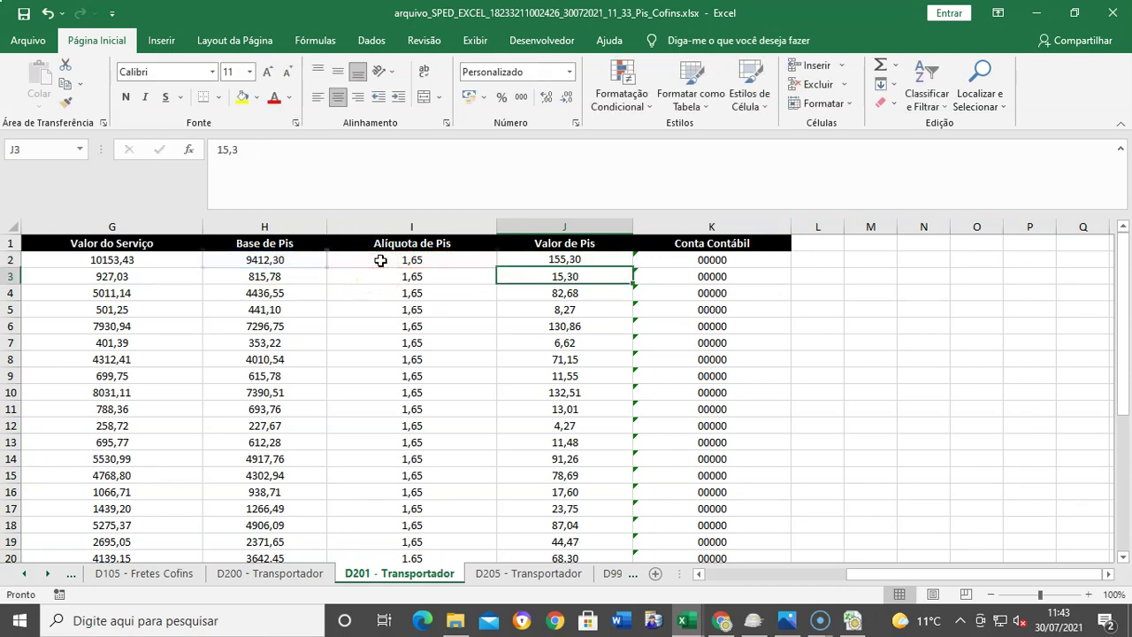
key(ctrl+c)
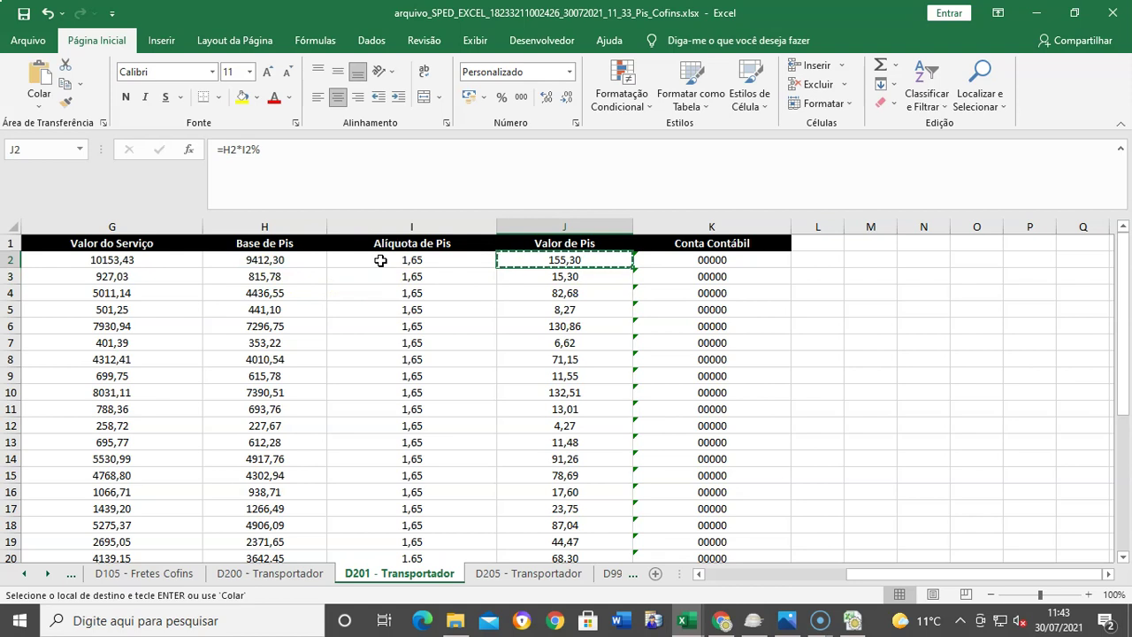
key(ctrl+shift+Down)
key(ctrl+v)
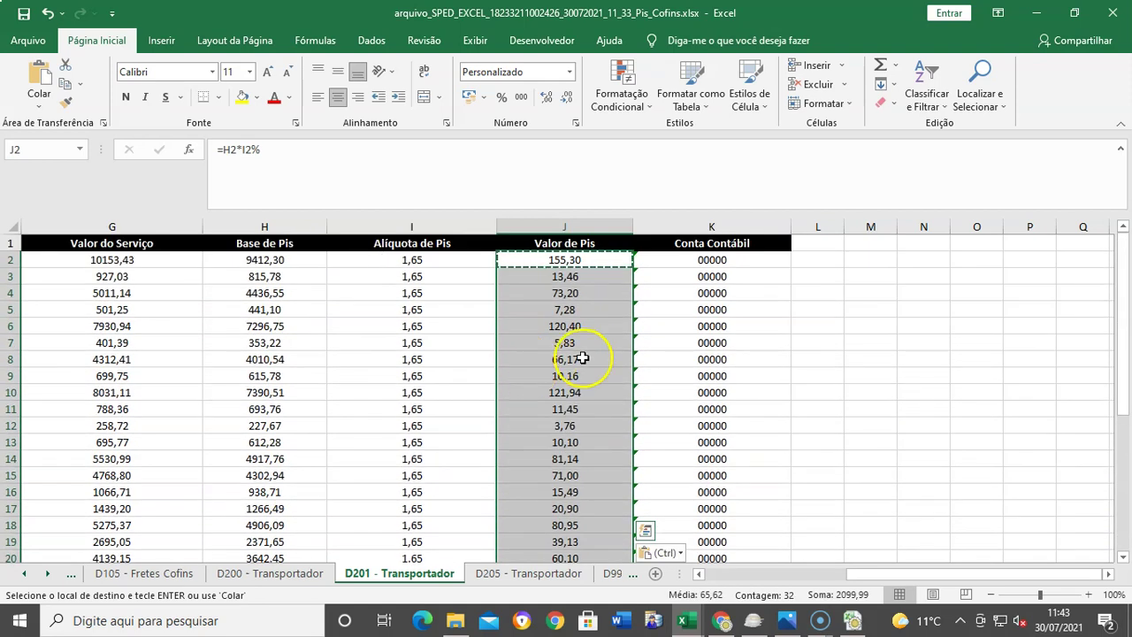
click(21, 16)
click(862, 408)
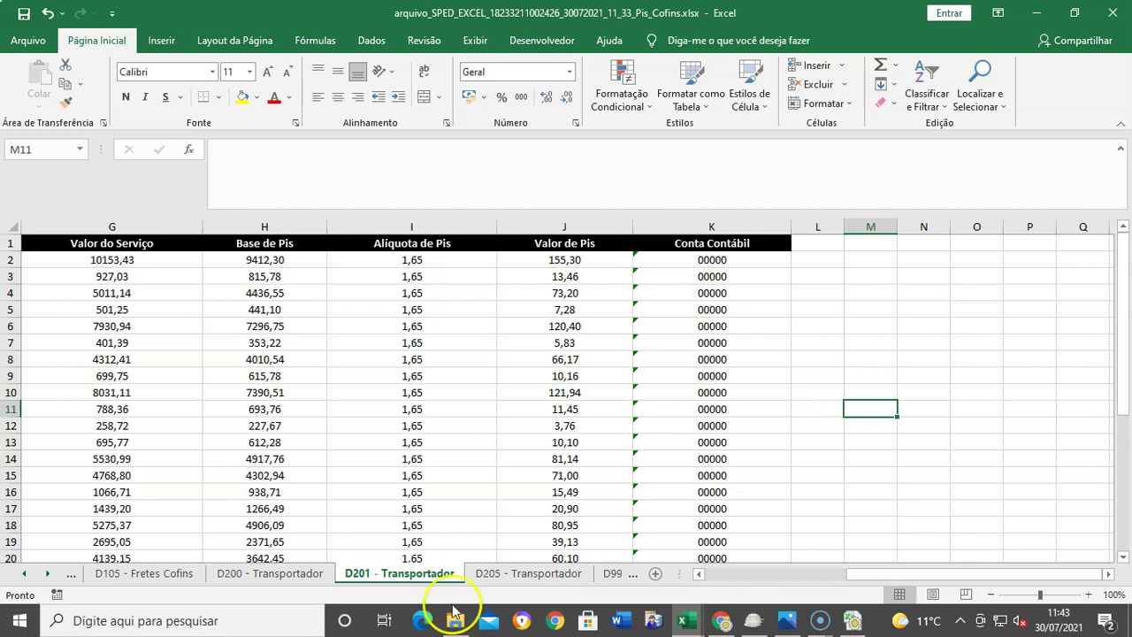
Step: On D100 - Fretes, copy the ICMS values U2:U4 (120,00, 96,00, 60,00) into Desconto at Q2
click(24, 573)
click(24, 573)
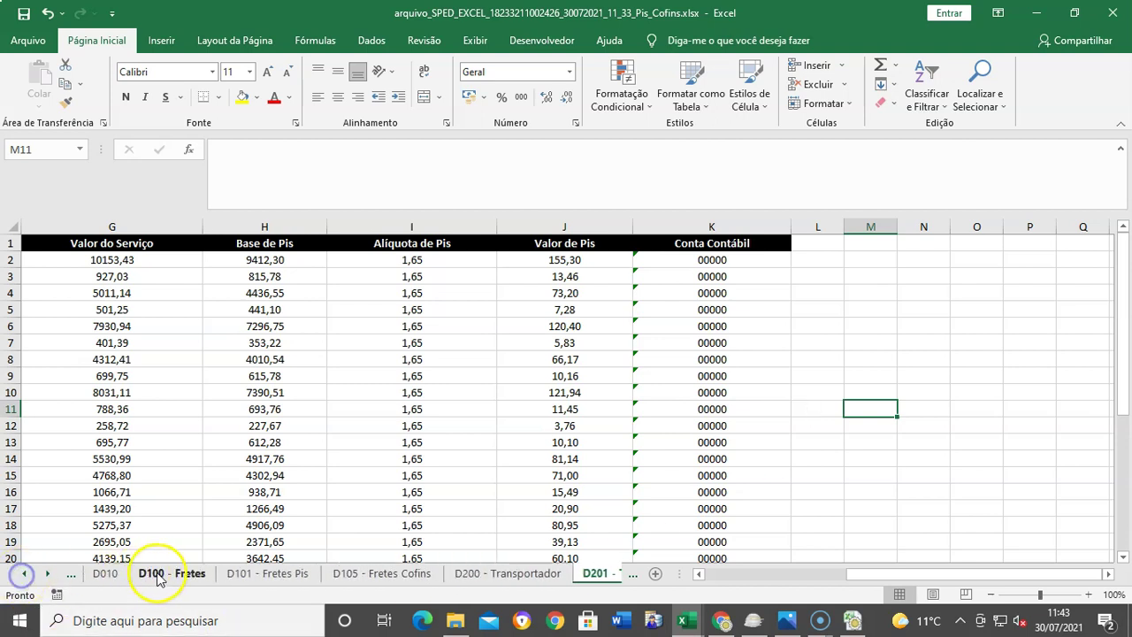
click(158, 575)
drag(736, 575, 978, 554)
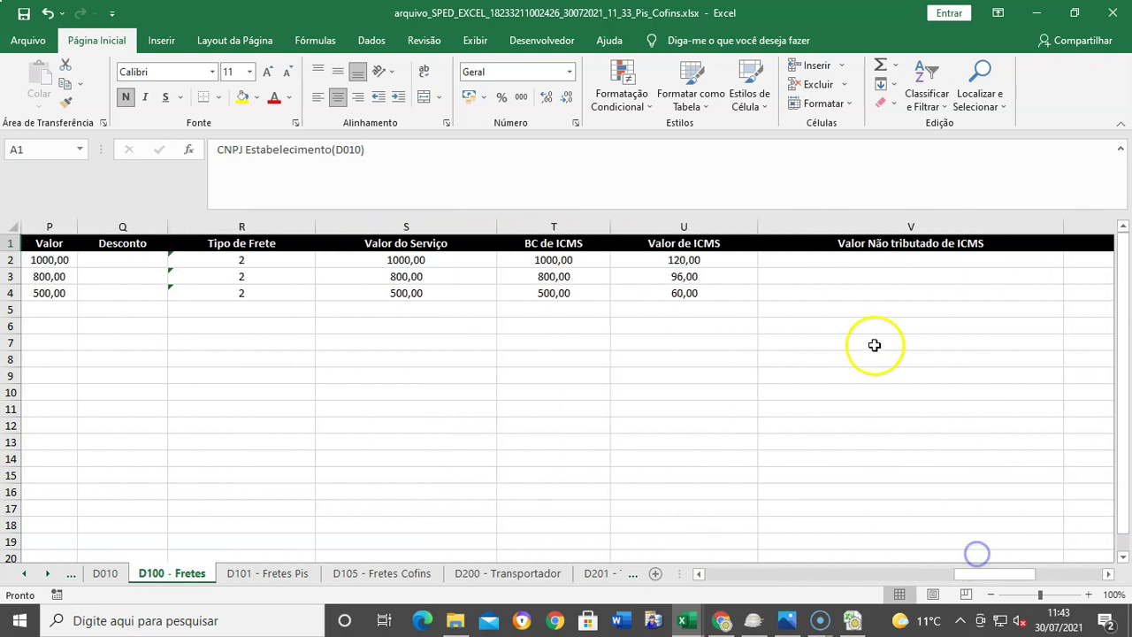
click(700, 262)
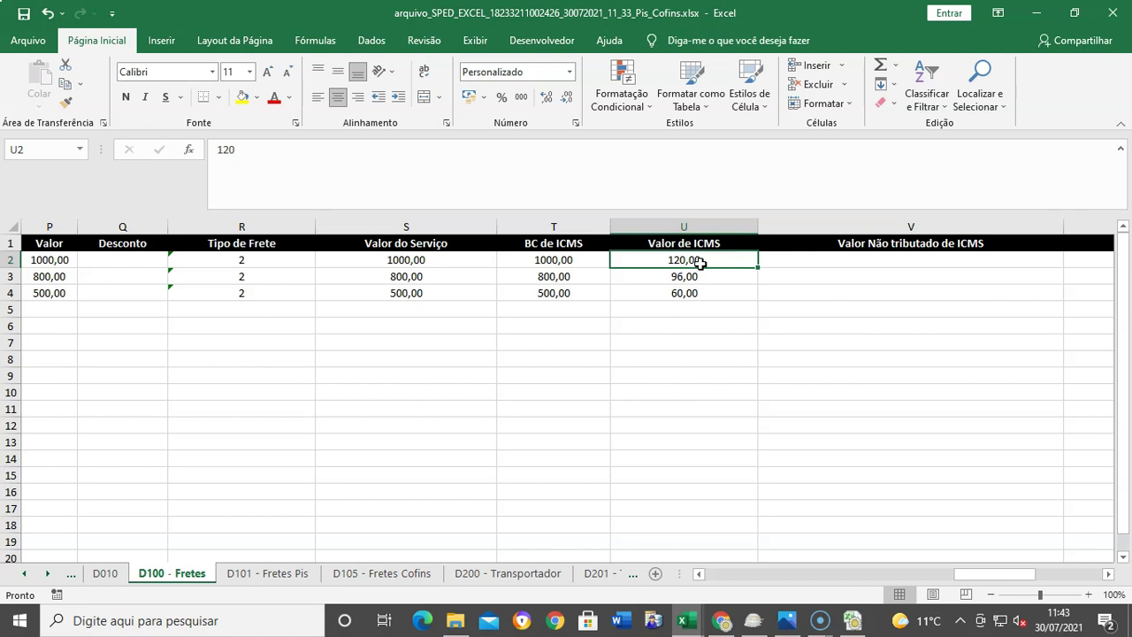
key(shift+Down)
key(shift+Down)
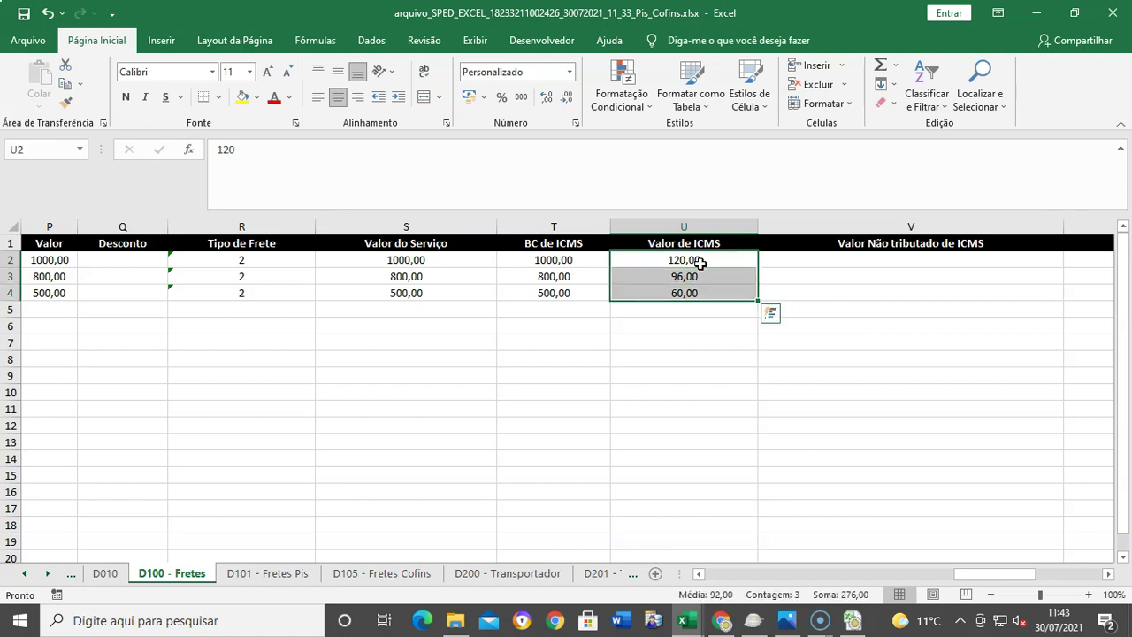
key(ctrl+c)
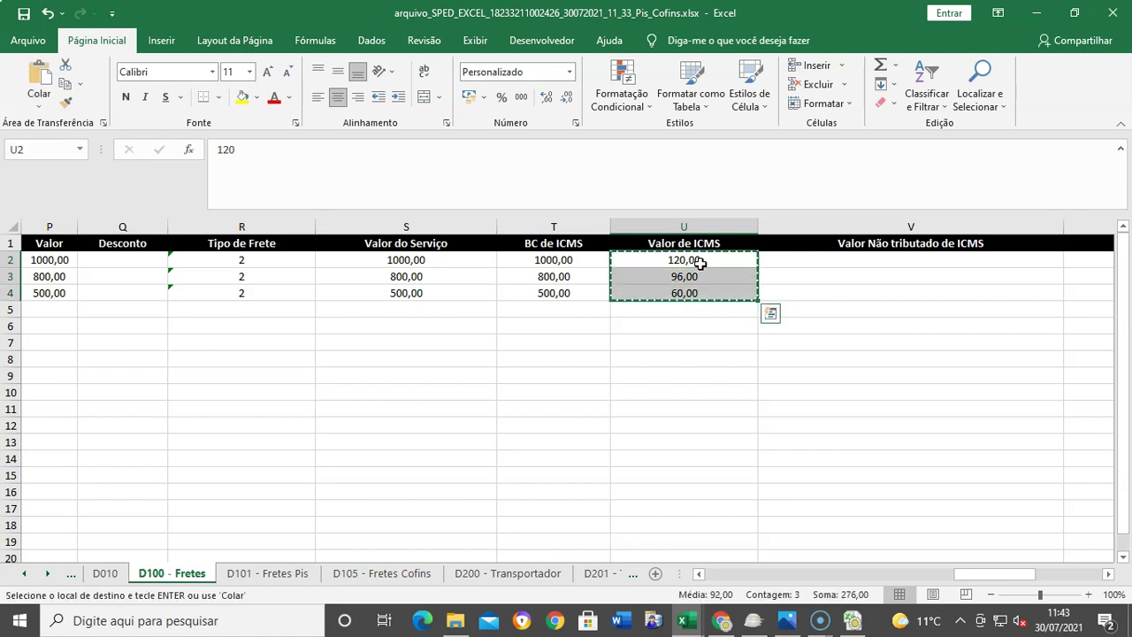
click(99, 262)
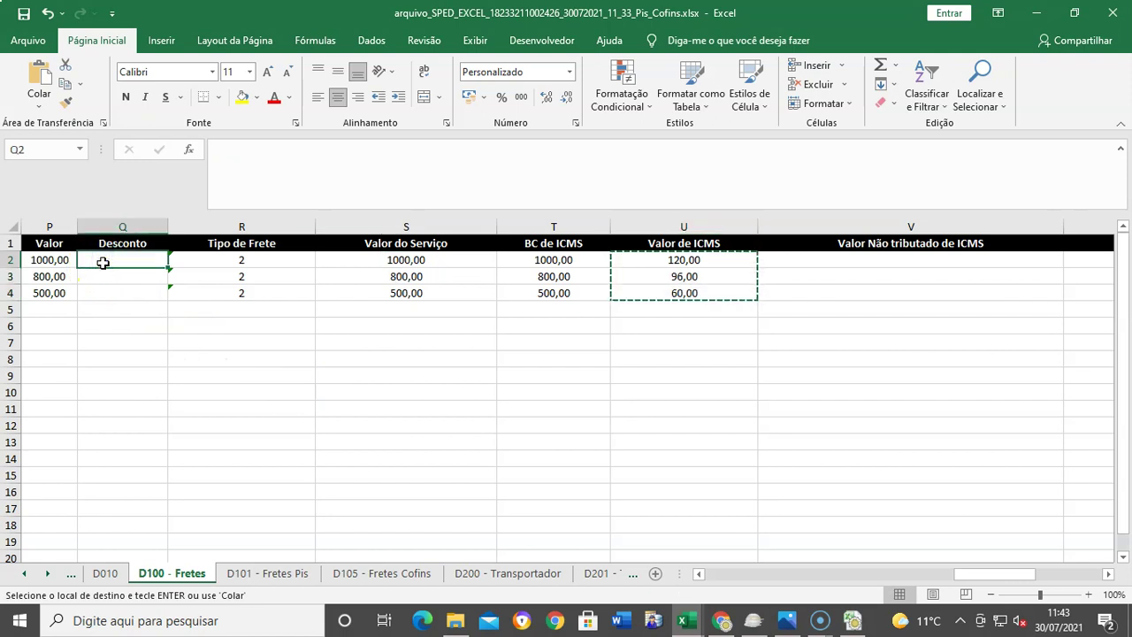
key(ctrl+v)
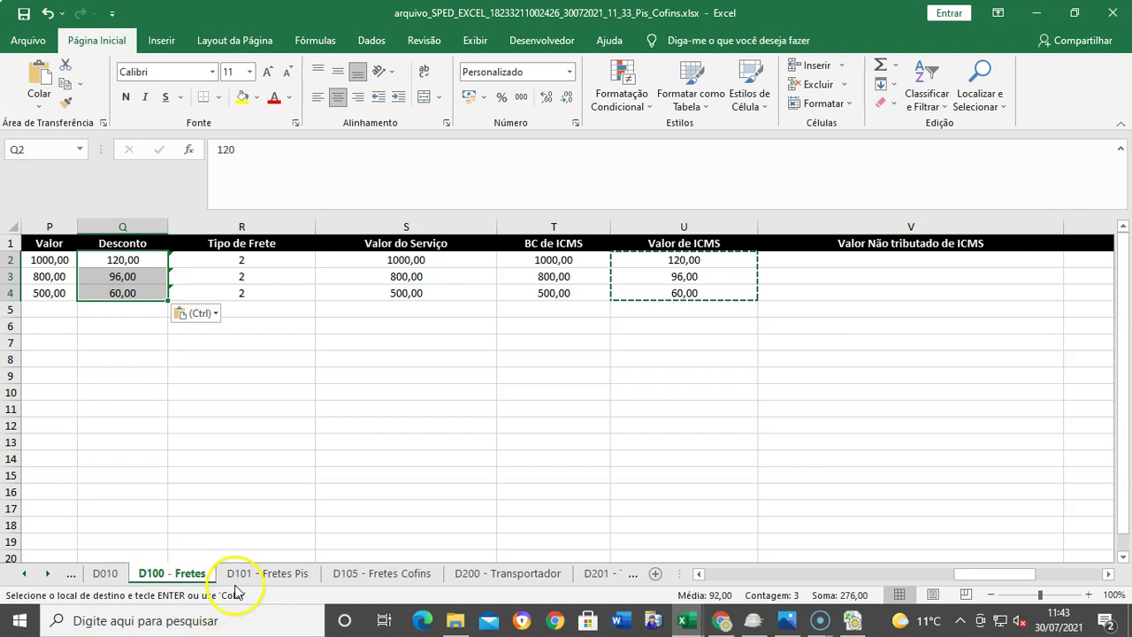
click(266, 573)
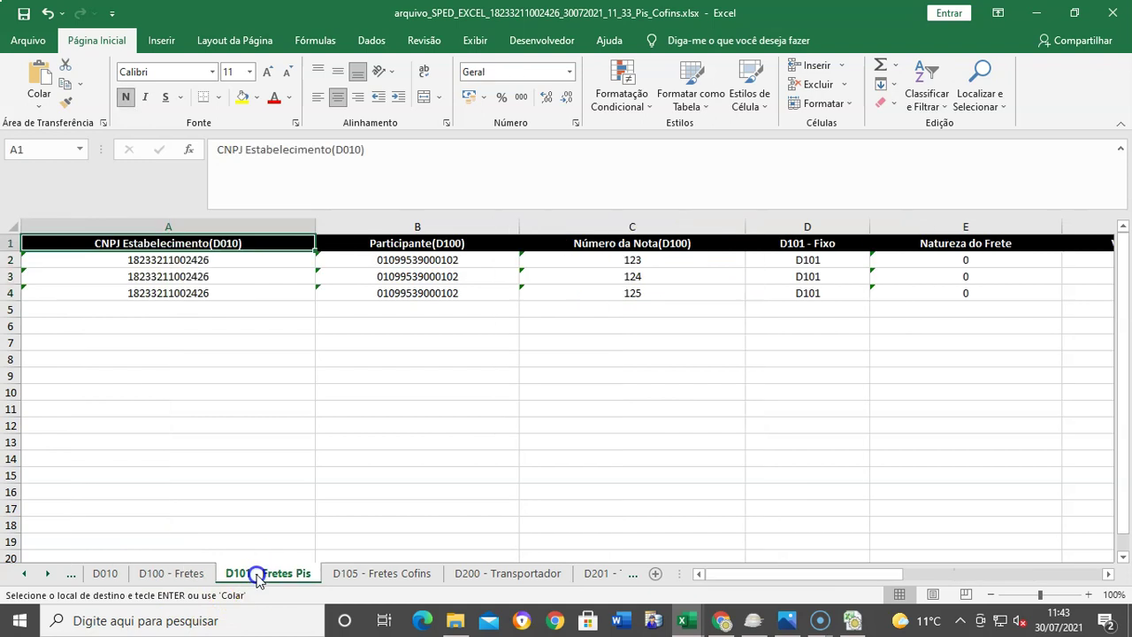
Step: Paste the ICMS values into cells M2:M4 of D101 - Fretes Pis
click(1109, 574)
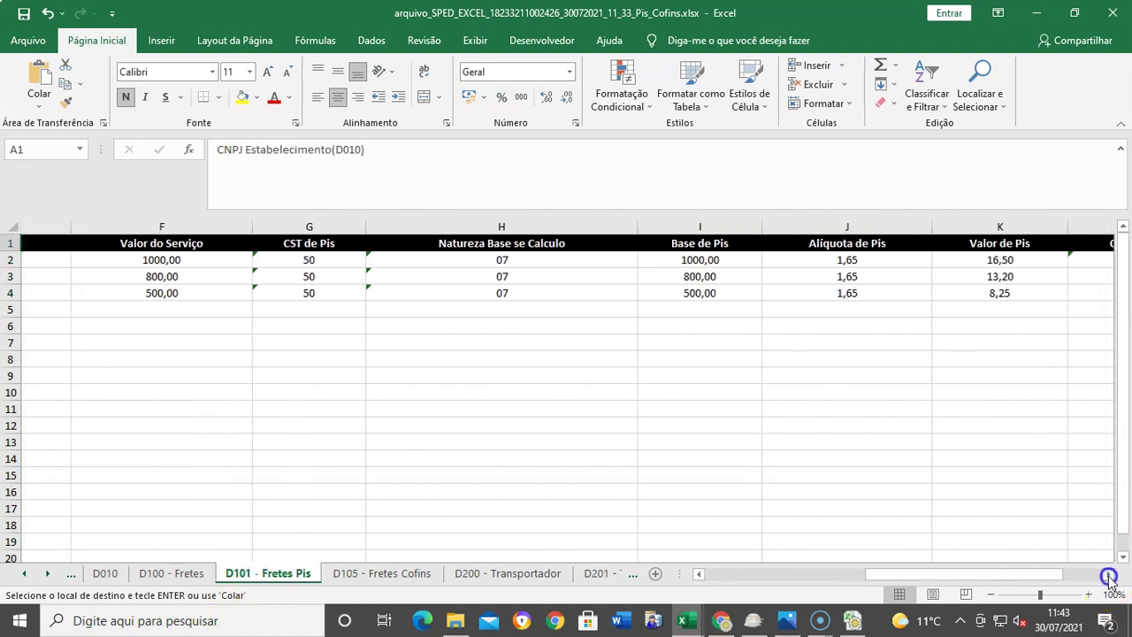
click(1108, 575)
click(1109, 574)
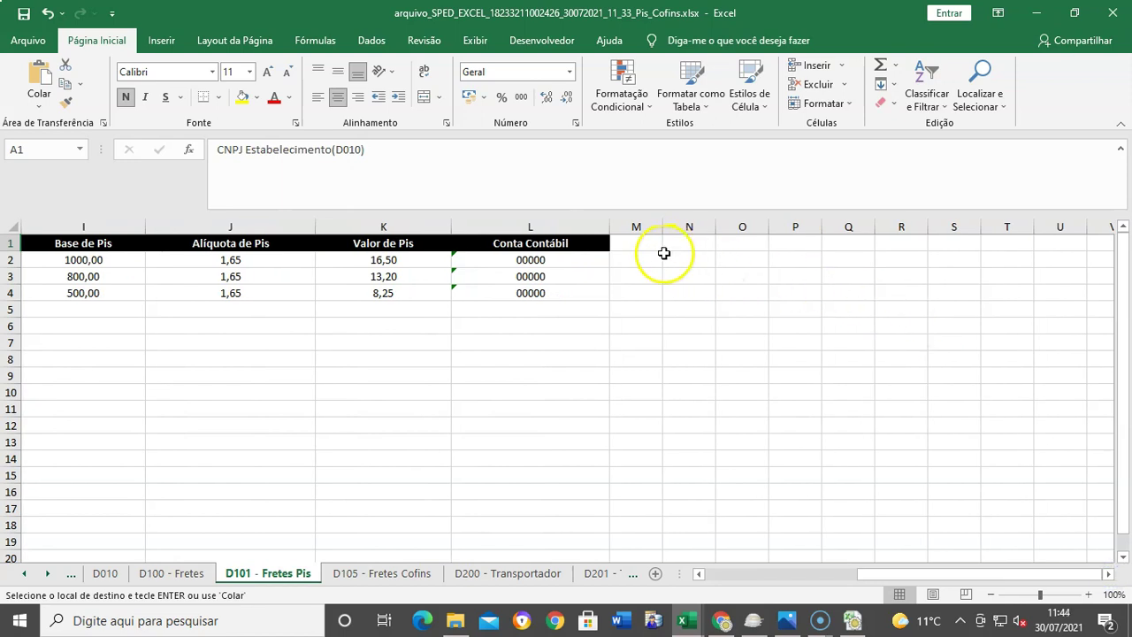
click(651, 256)
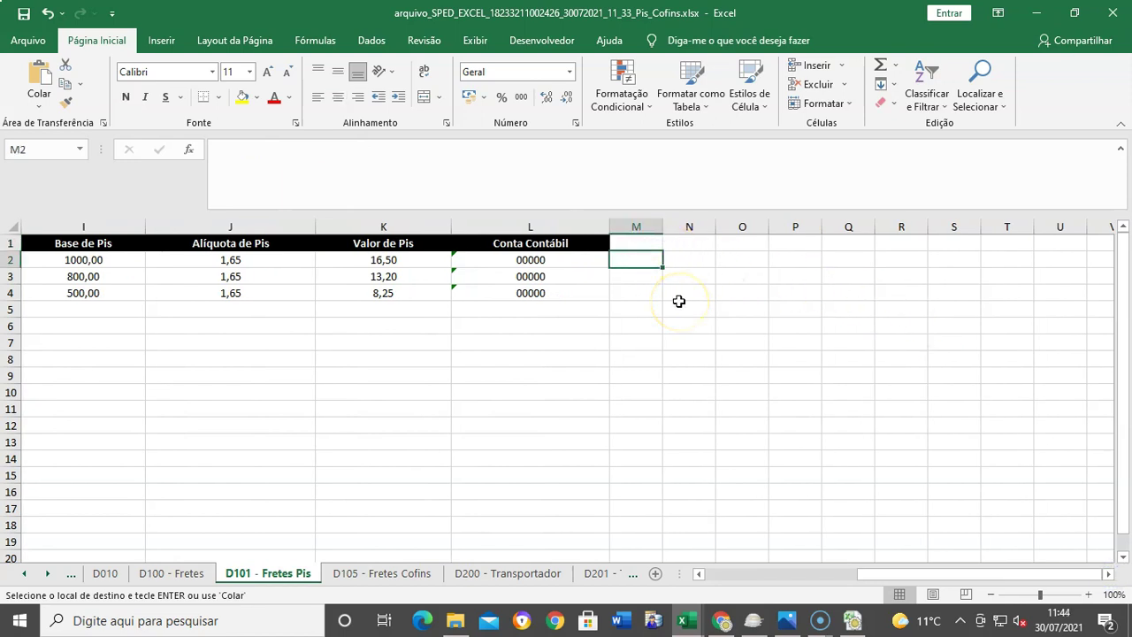
key(ctrl+v)
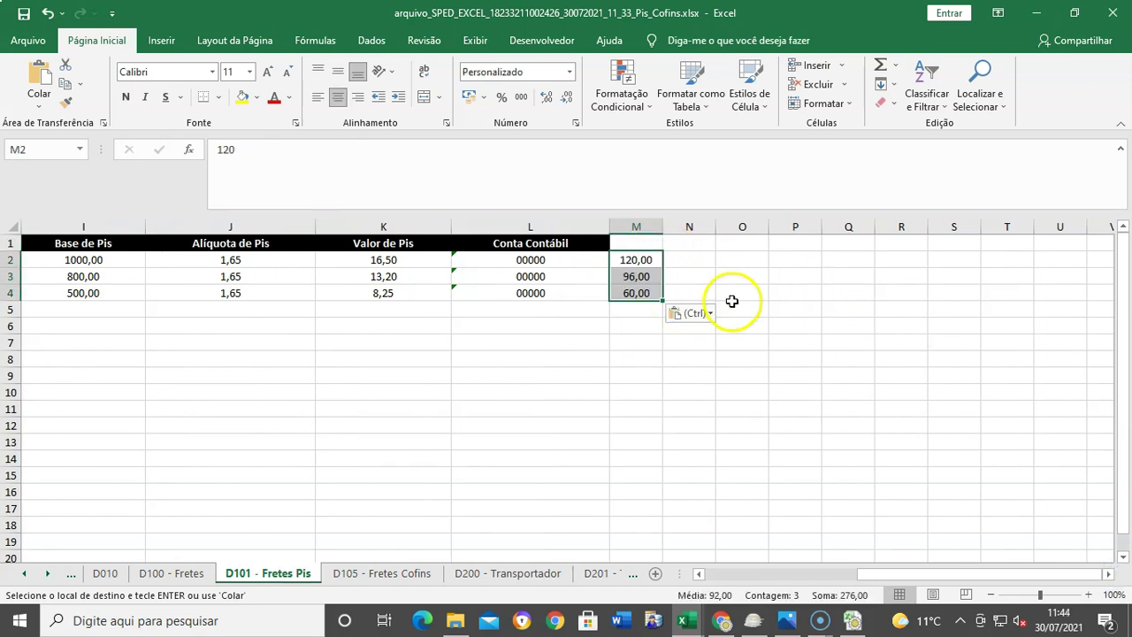
Step: Compute =I2-M2 in O2:O4 (880,00, 704,00, 440,00) and copy the results
click(740, 258)
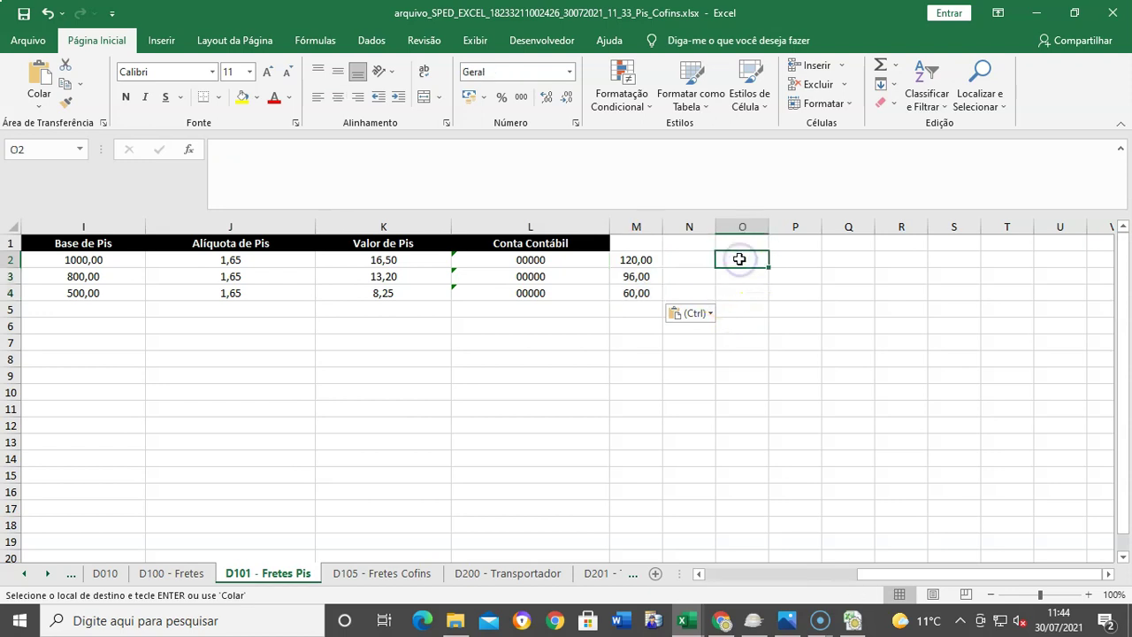
key(Escape)
text(=)
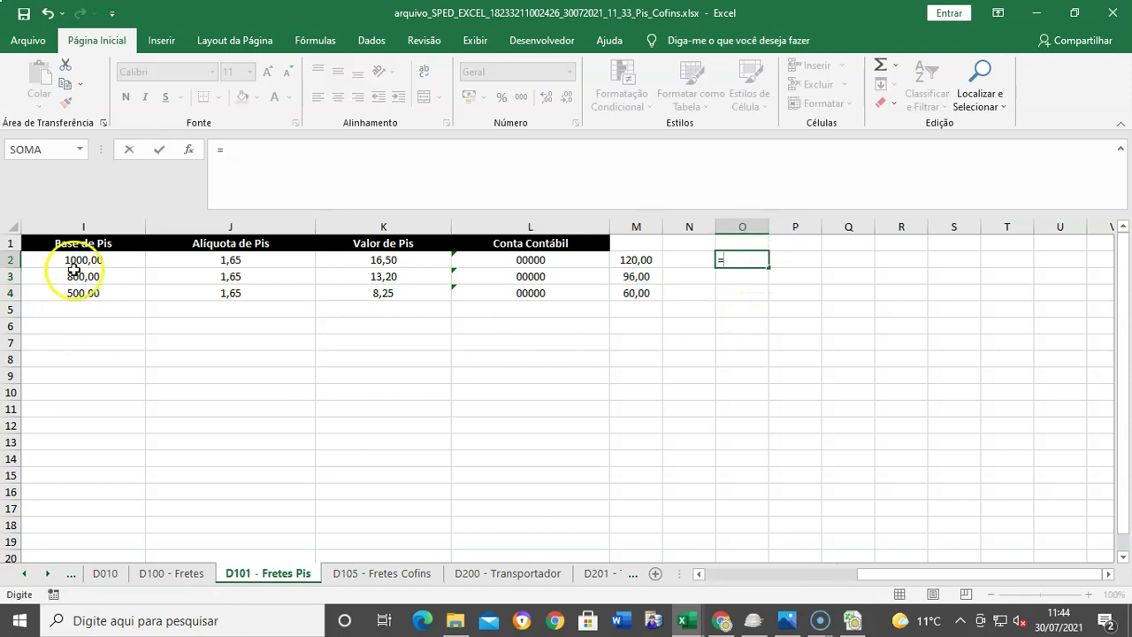
click(79, 260)
click(645, 261)
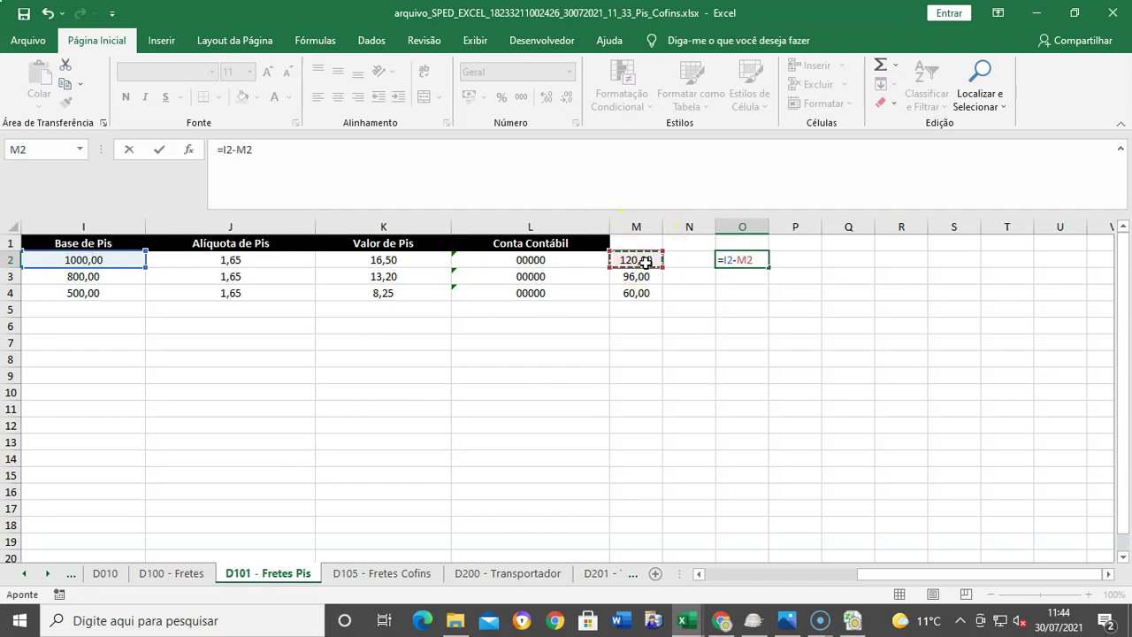
key(Return)
key(ctrl+c)
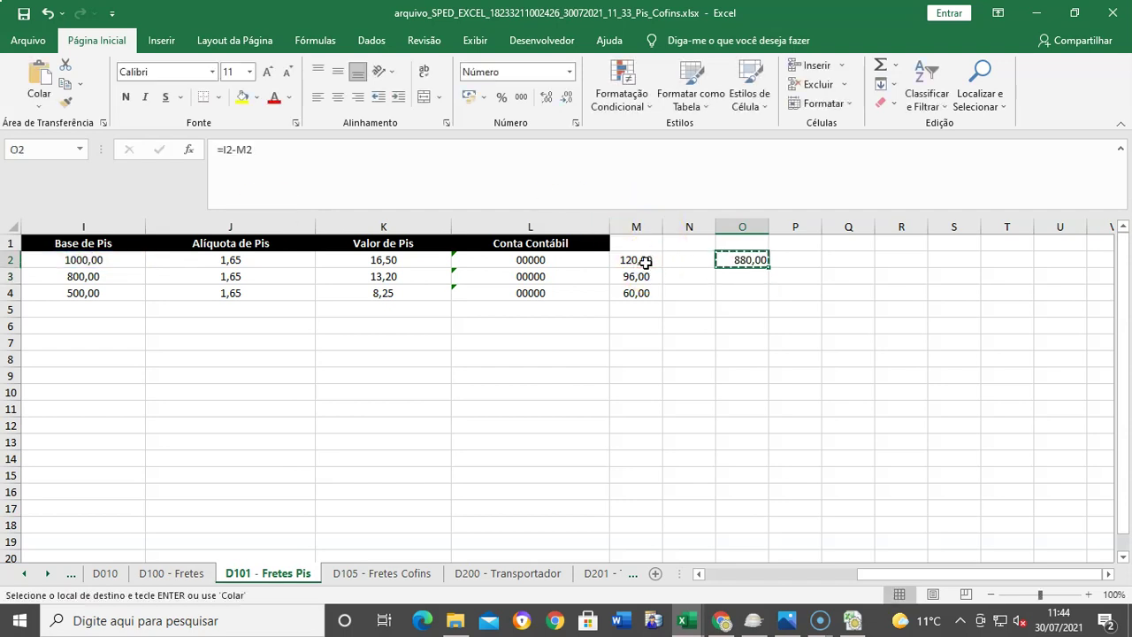
key(shift+Down)
key(shift+Down)
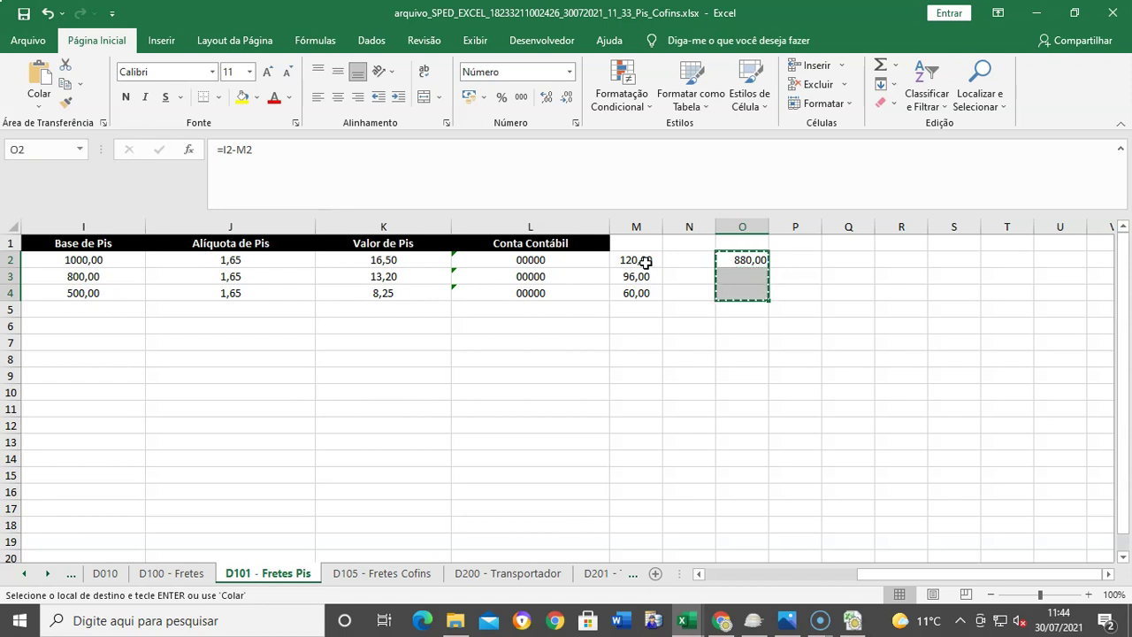
click(760, 257)
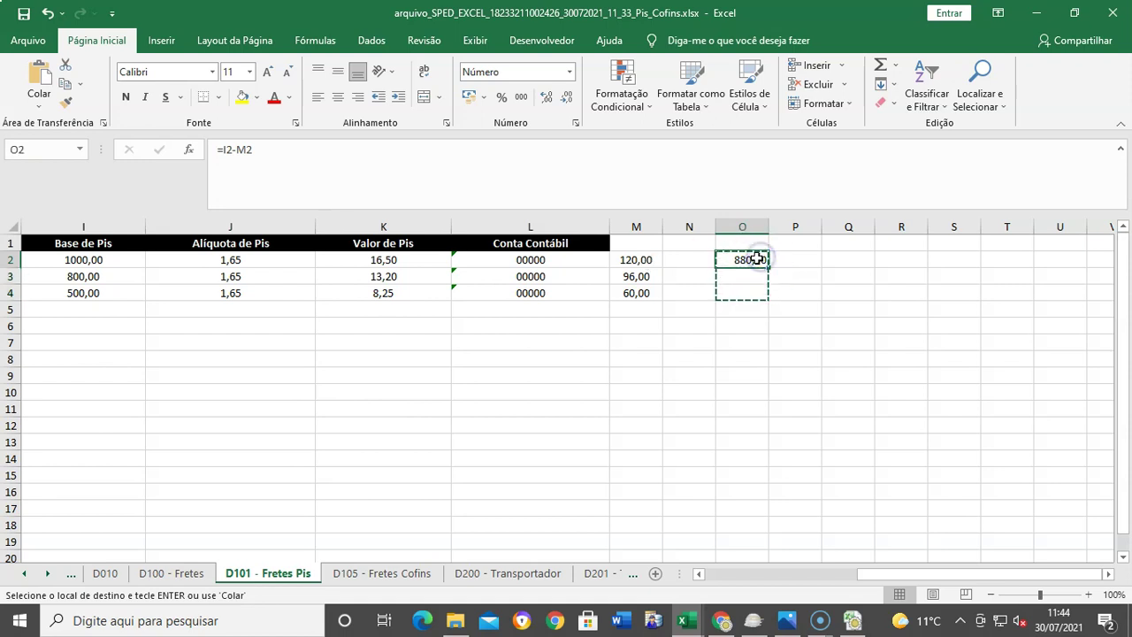
key(shift+Down)
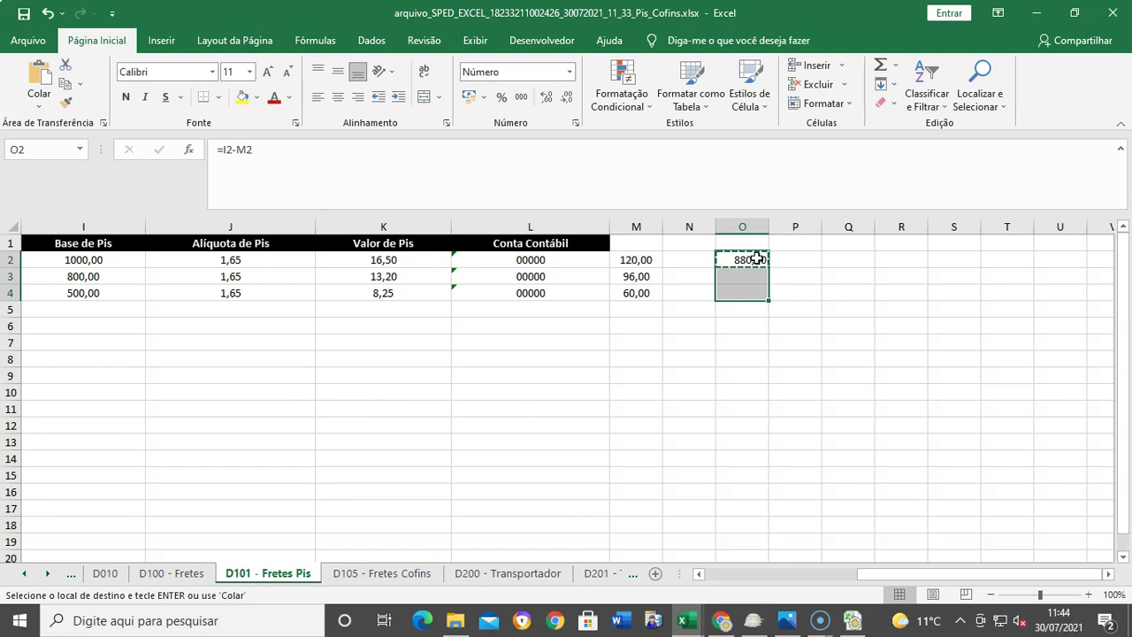
key(ctrl+v)
key(Escape)
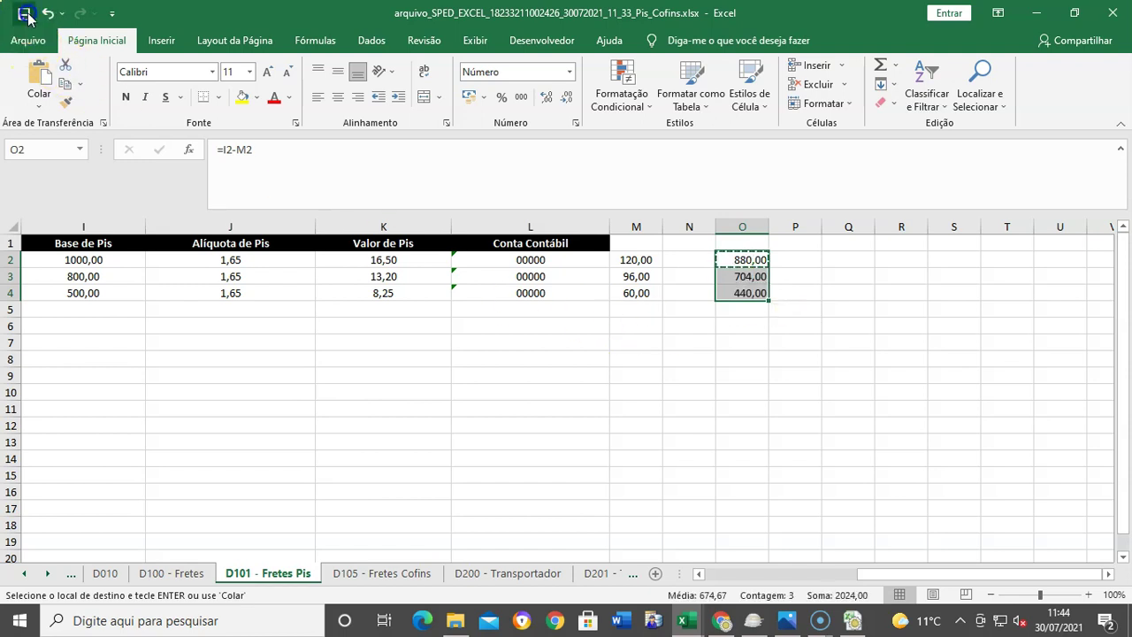
key(ctrl+c)
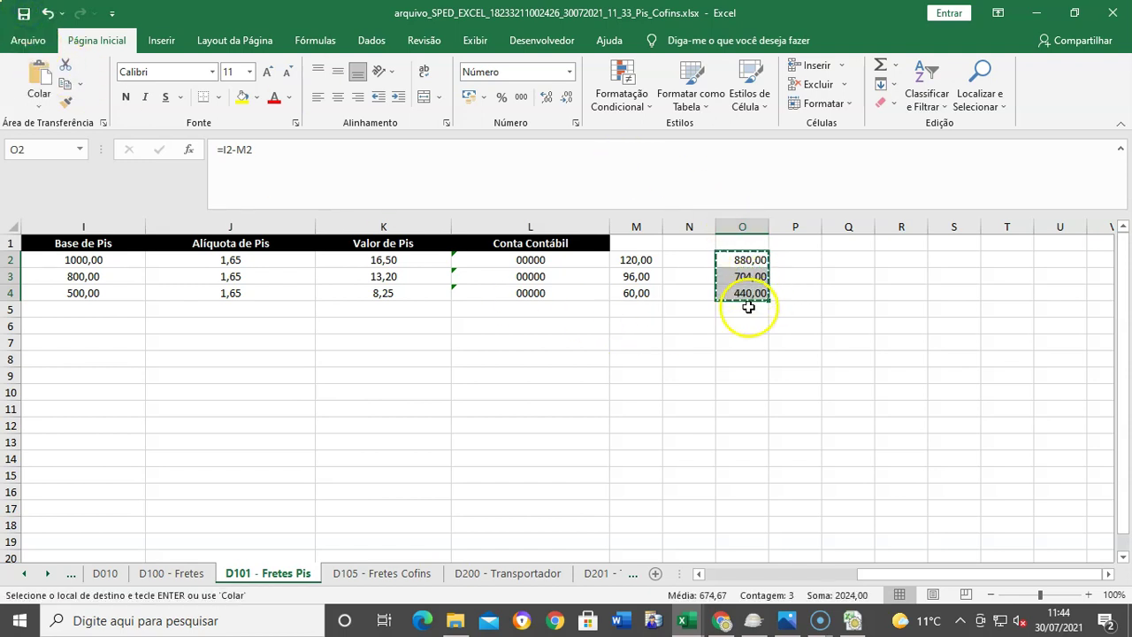
click(382, 574)
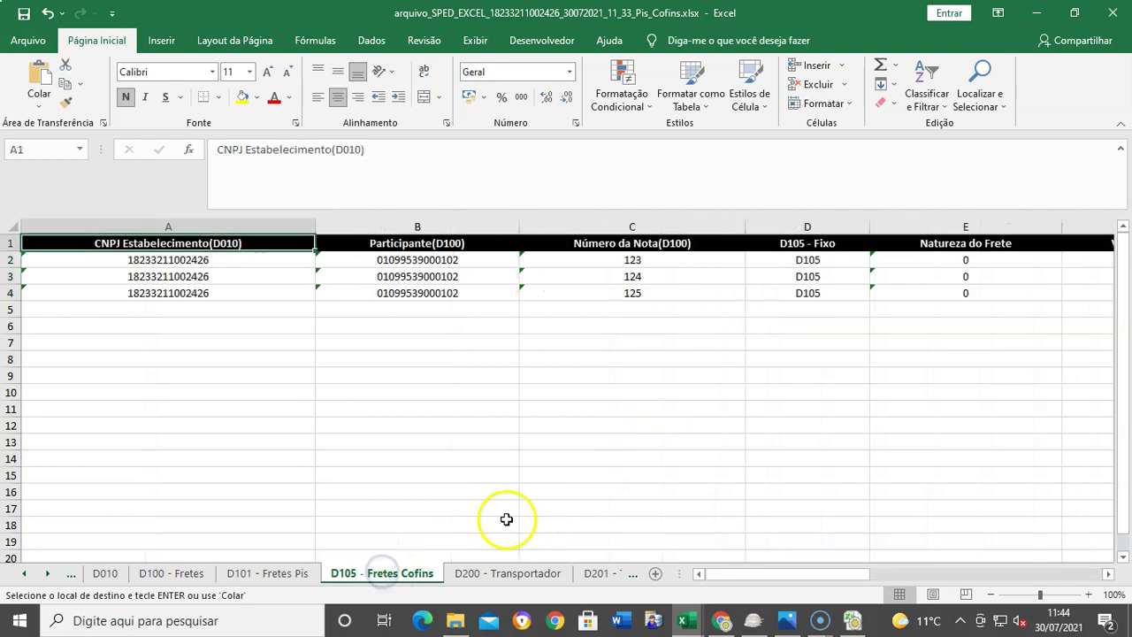
Step: On D105 - Fretes Cofins, paste the bases 880,00, 704,00, 440,00 as values into I2:I4
double_click(1108, 574)
click(1107, 574)
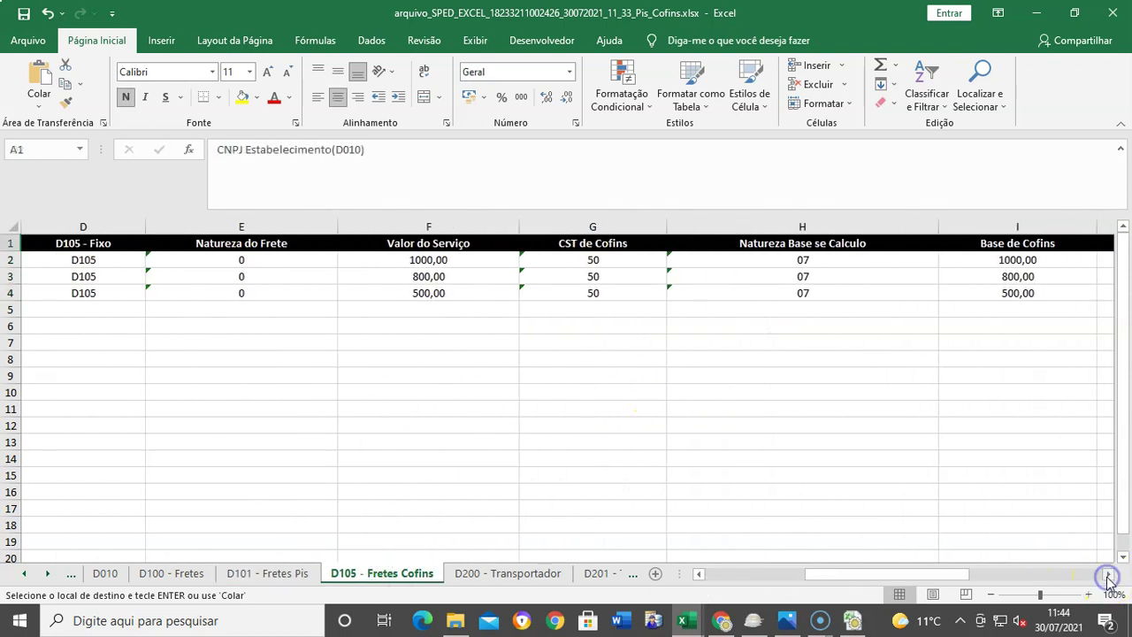
double_click(1107, 574)
click(1107, 575)
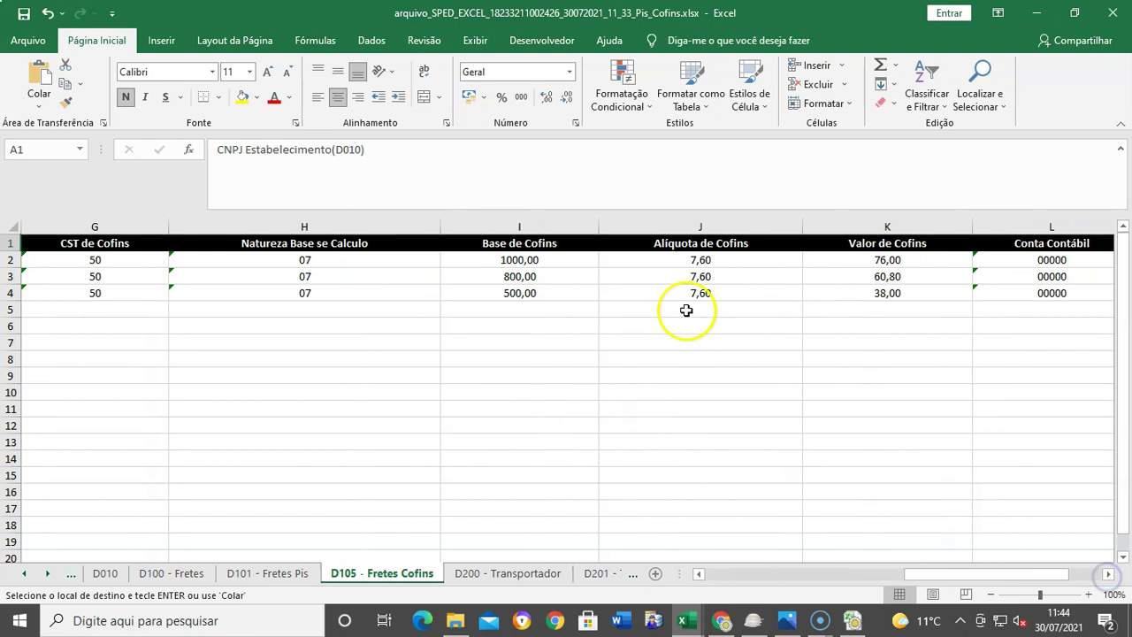
click(551, 260)
key(shift+Down)
key(shift+Down)
key(ctrl+v)
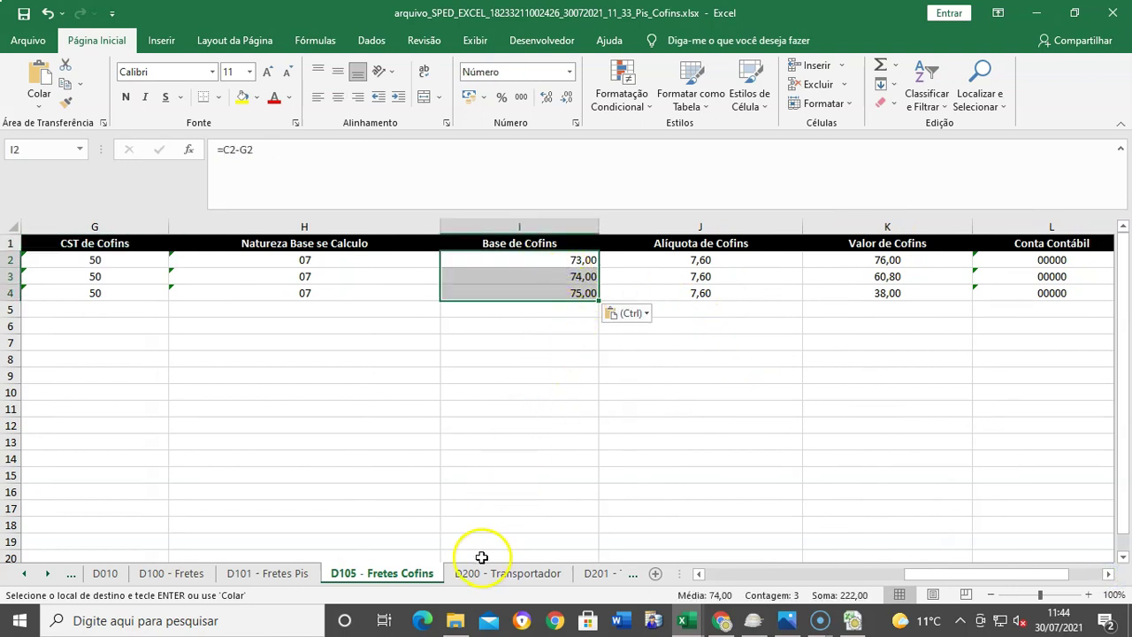
key(ctrl+z)
right_click(544, 267)
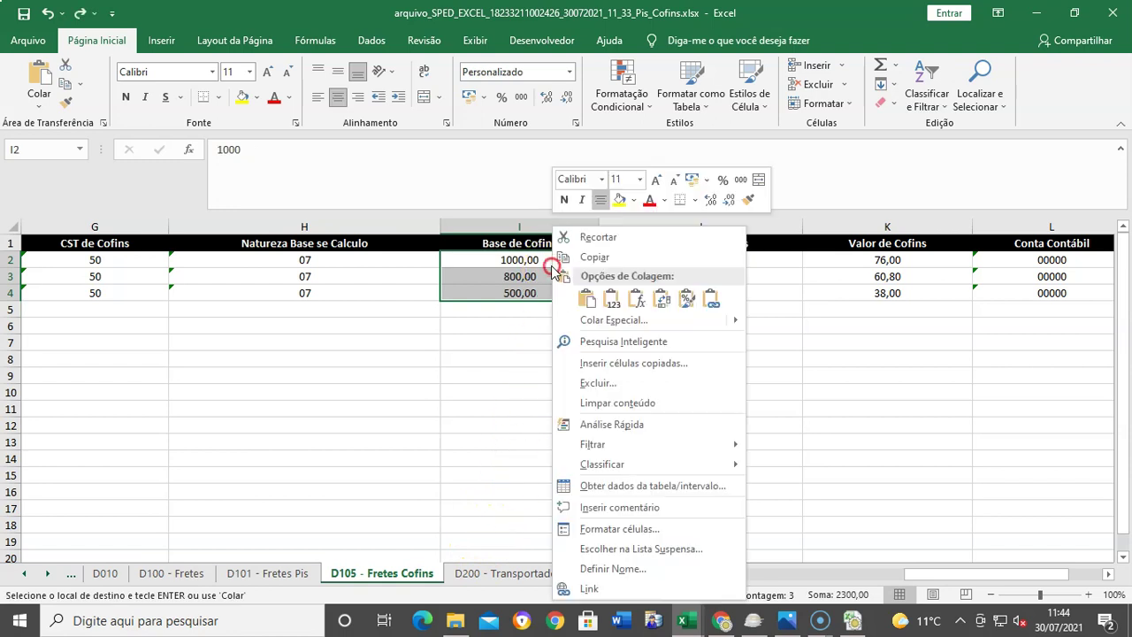
click(613, 301)
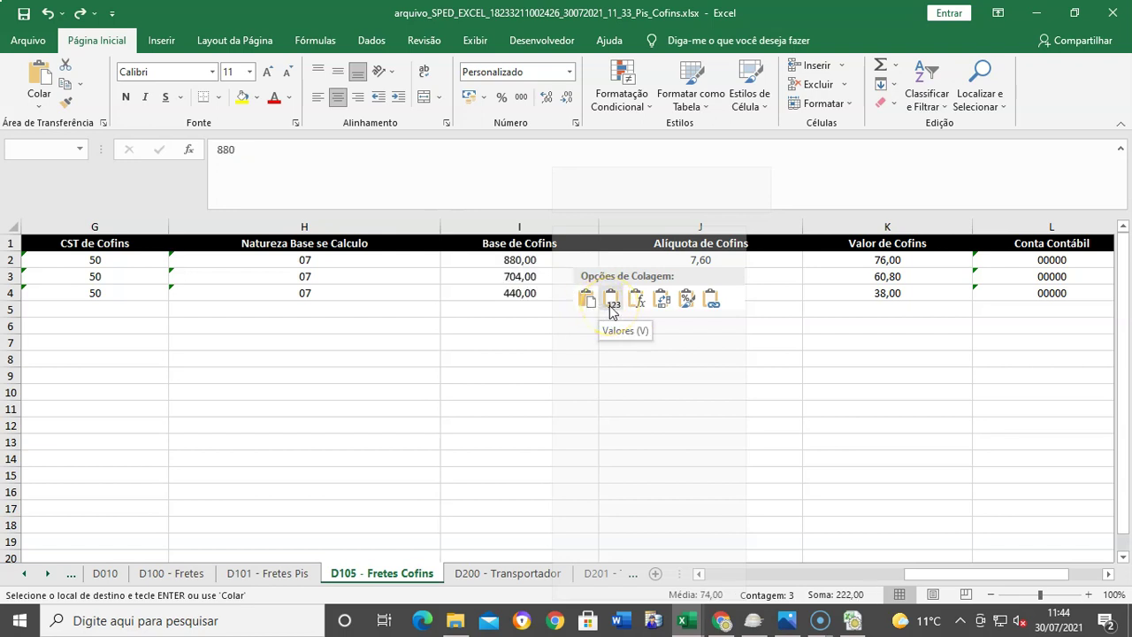
click(610, 304)
Step: Enter =I2*J2% in K2 and copy it to K4, giving 66,88, 53,50 and 33,44
click(891, 275)
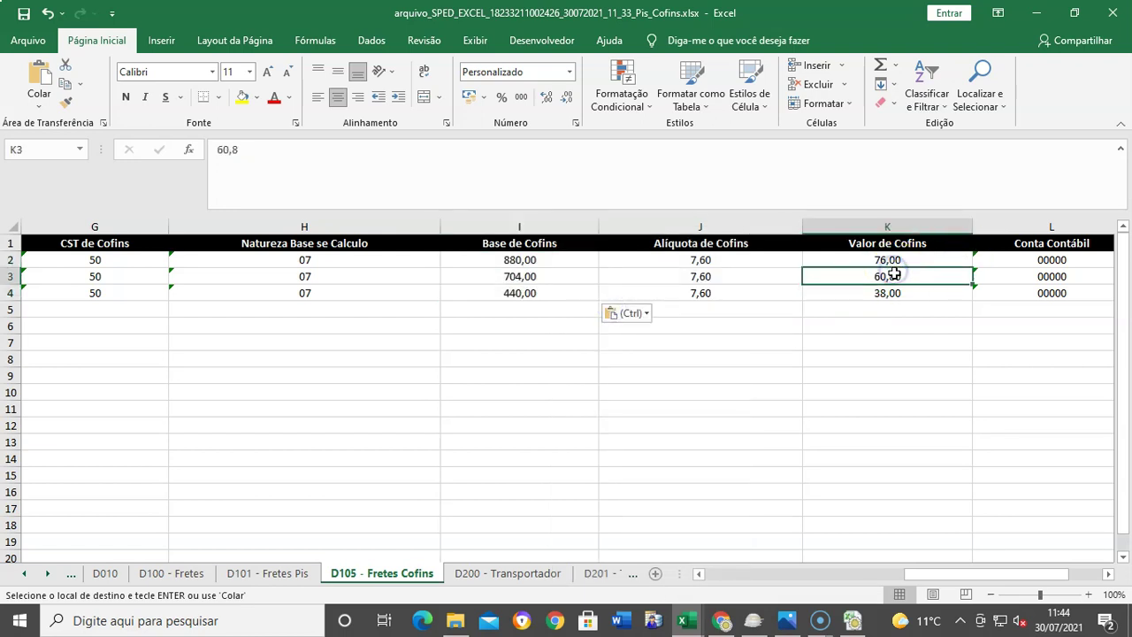
click(911, 263)
text(=)
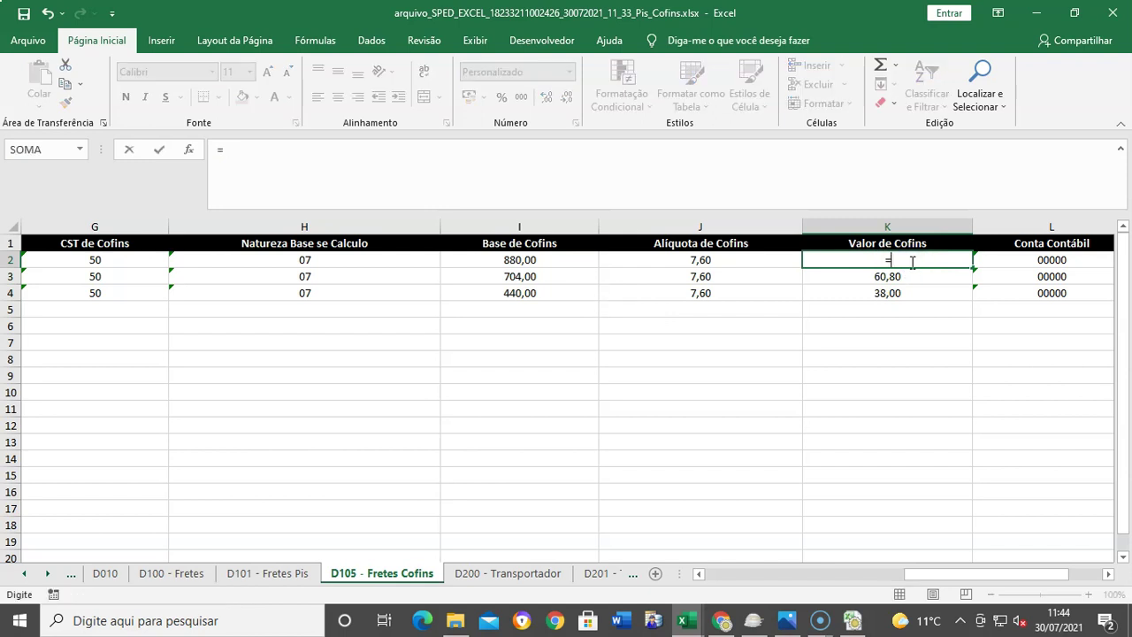
click(532, 258)
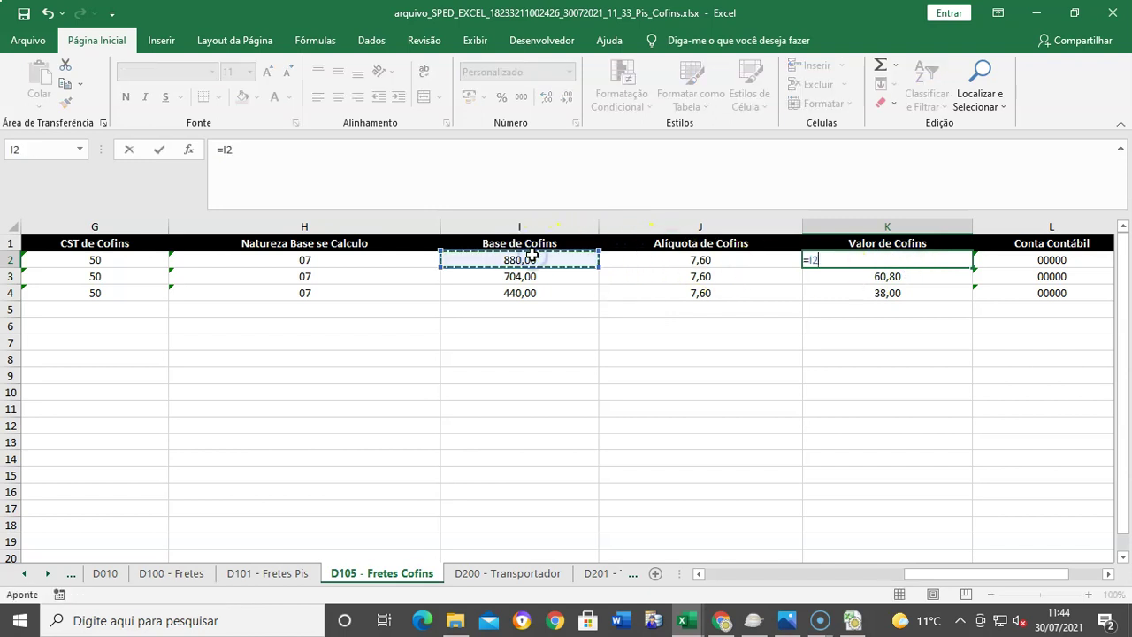
click(727, 261)
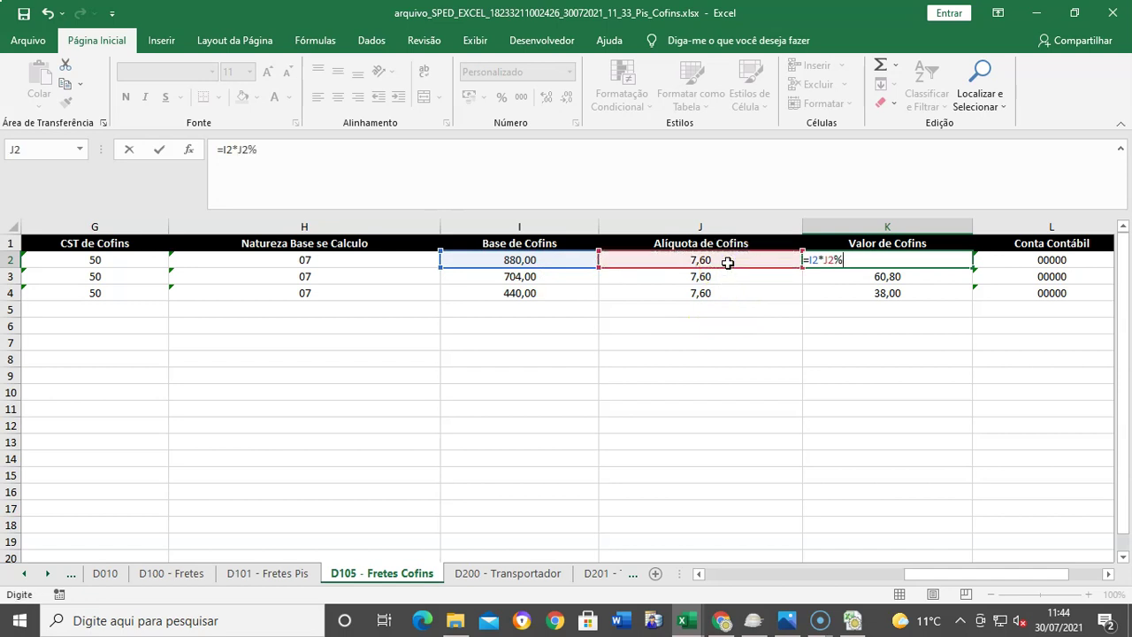
key(Return)
click(886, 258)
key(ctrl+c)
key(shift+Down)
key(shift+Down)
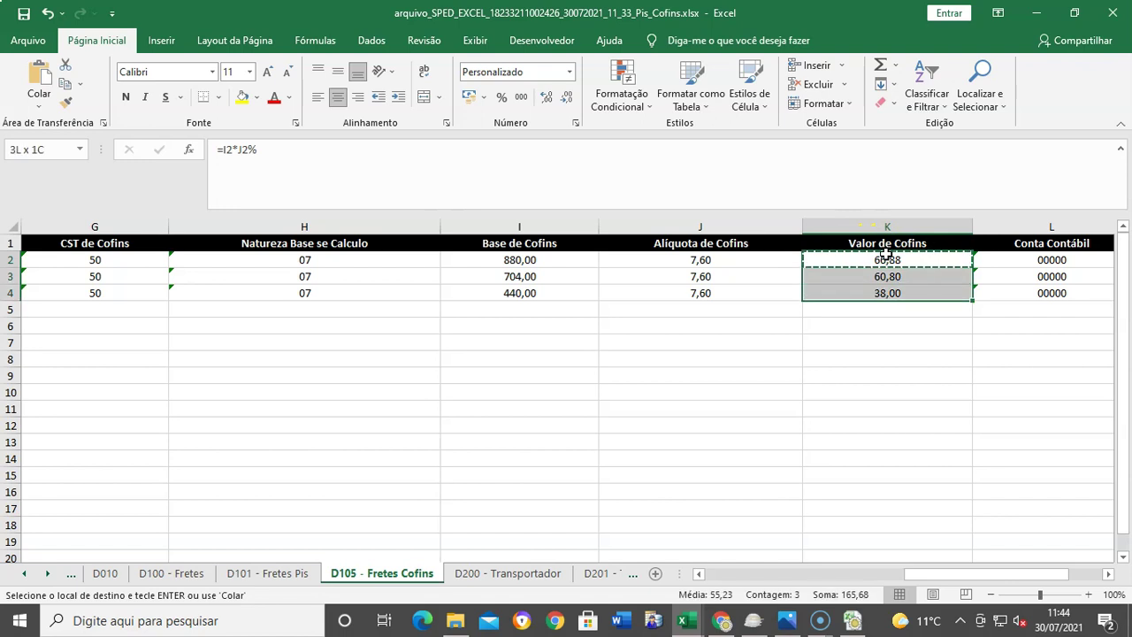
key(ctrl+v)
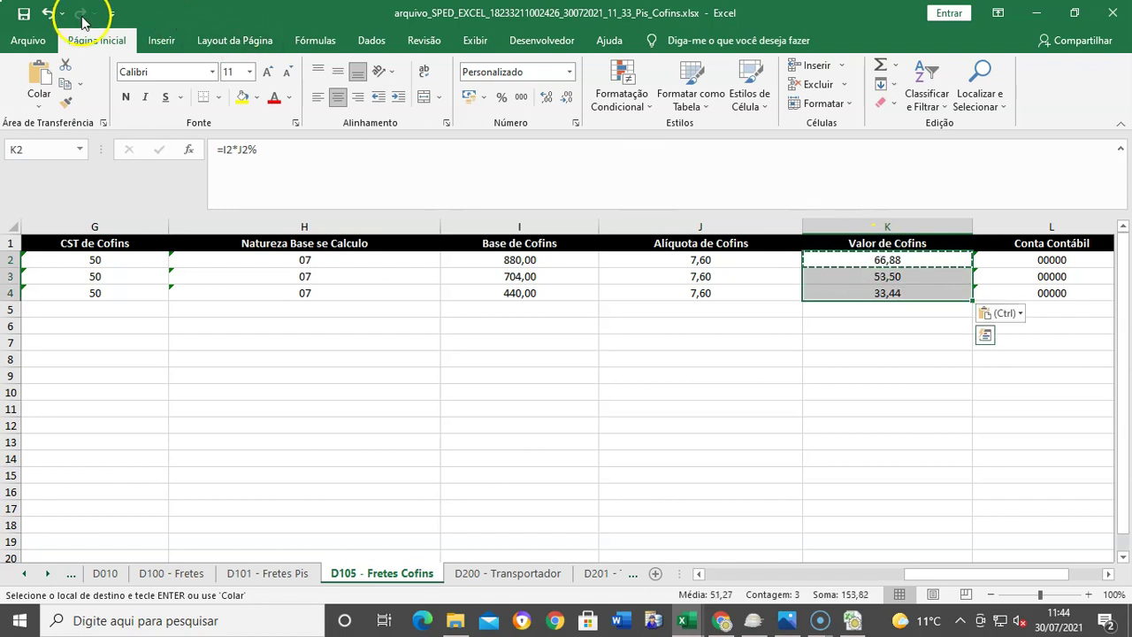
key(Escape)
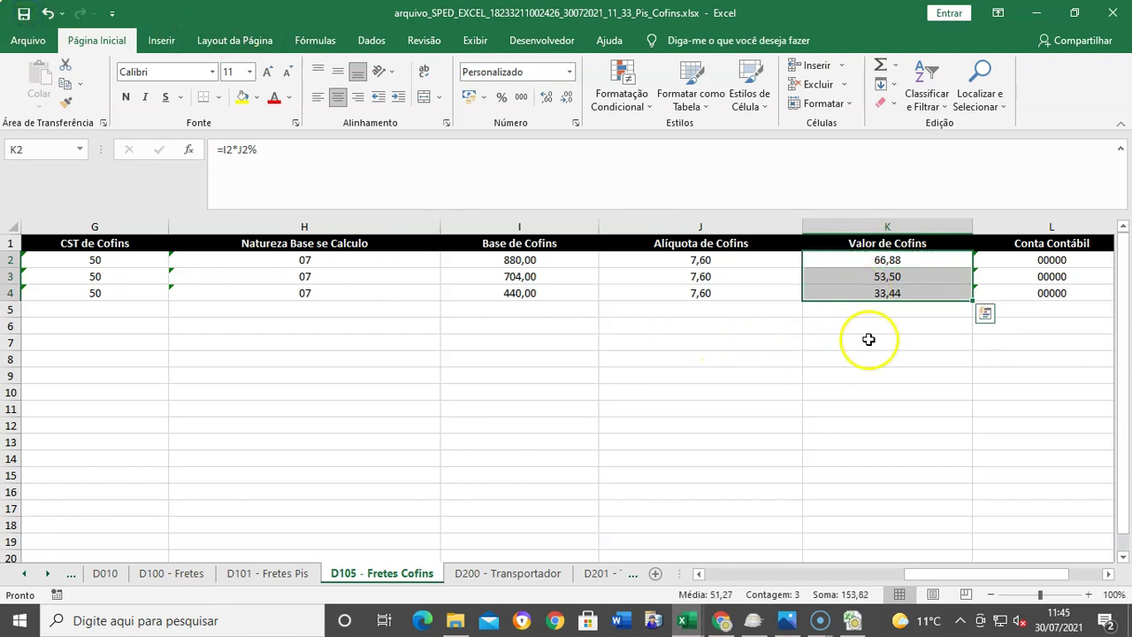
click(551, 259)
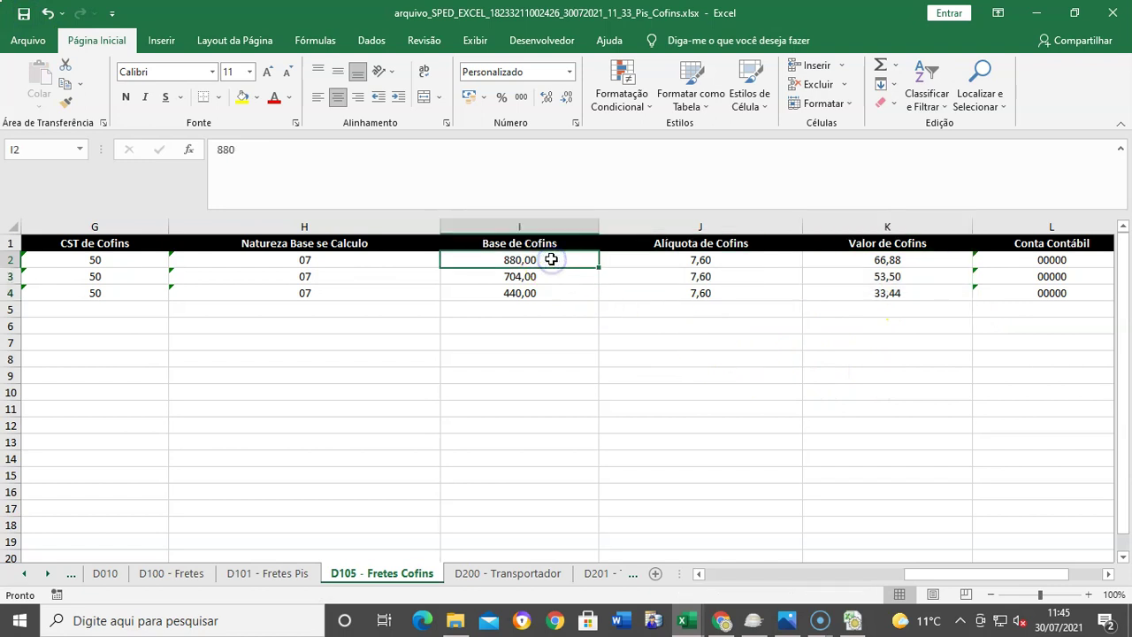
Step: Copy the D105 bases I2:I4 into Base de Pis on D101 - Fretes Pis
key(shift+Down)
key(shift+Down)
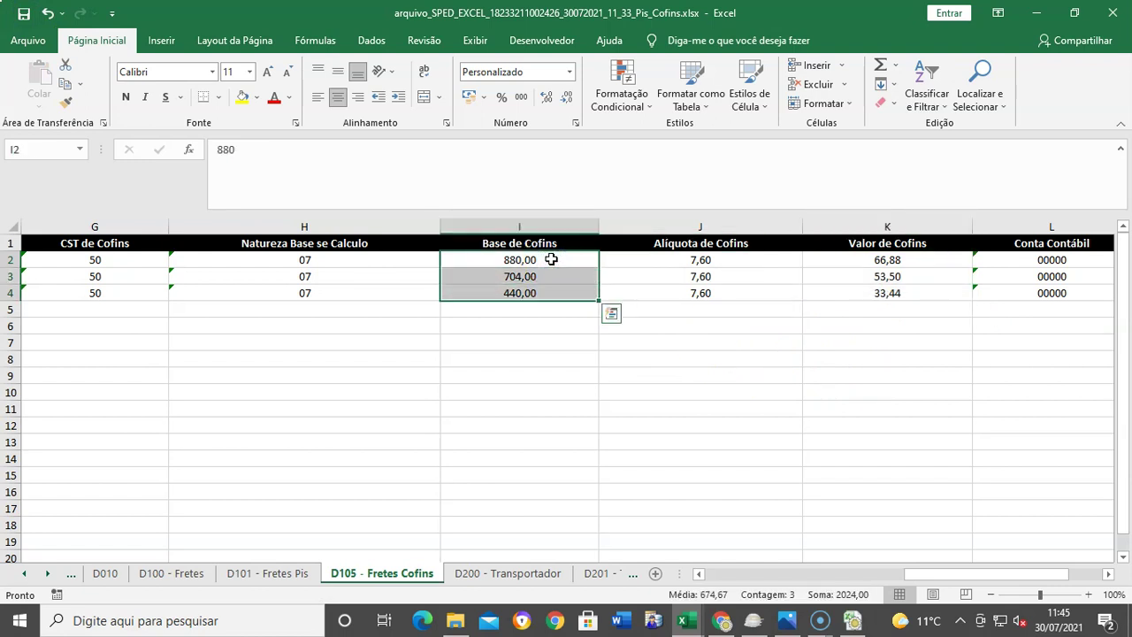
key(ctrl+c)
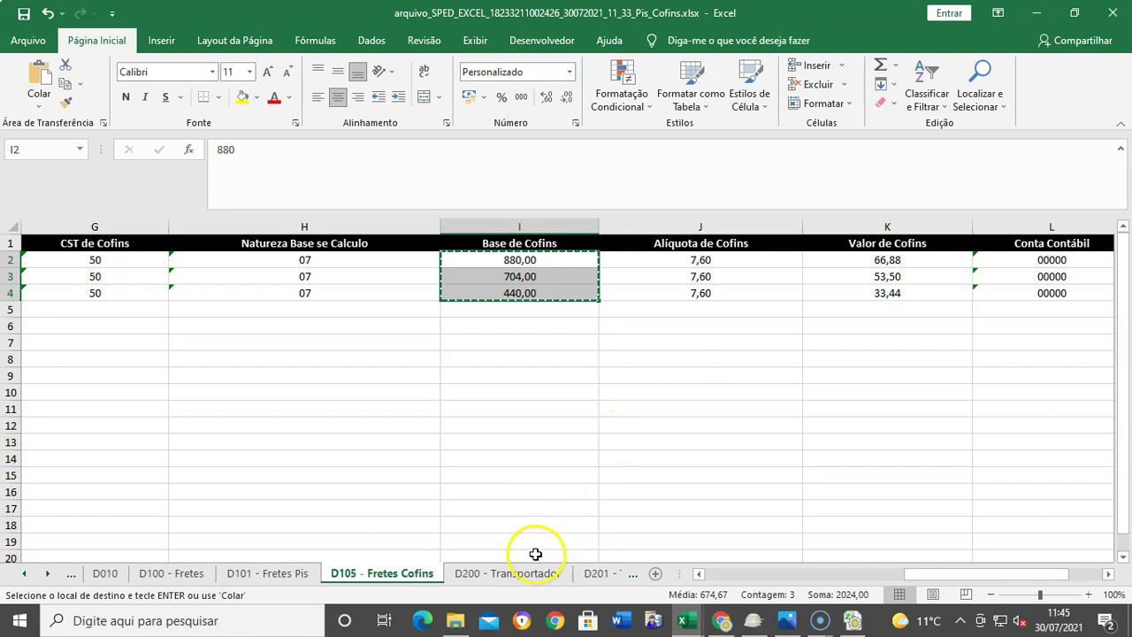
click(267, 573)
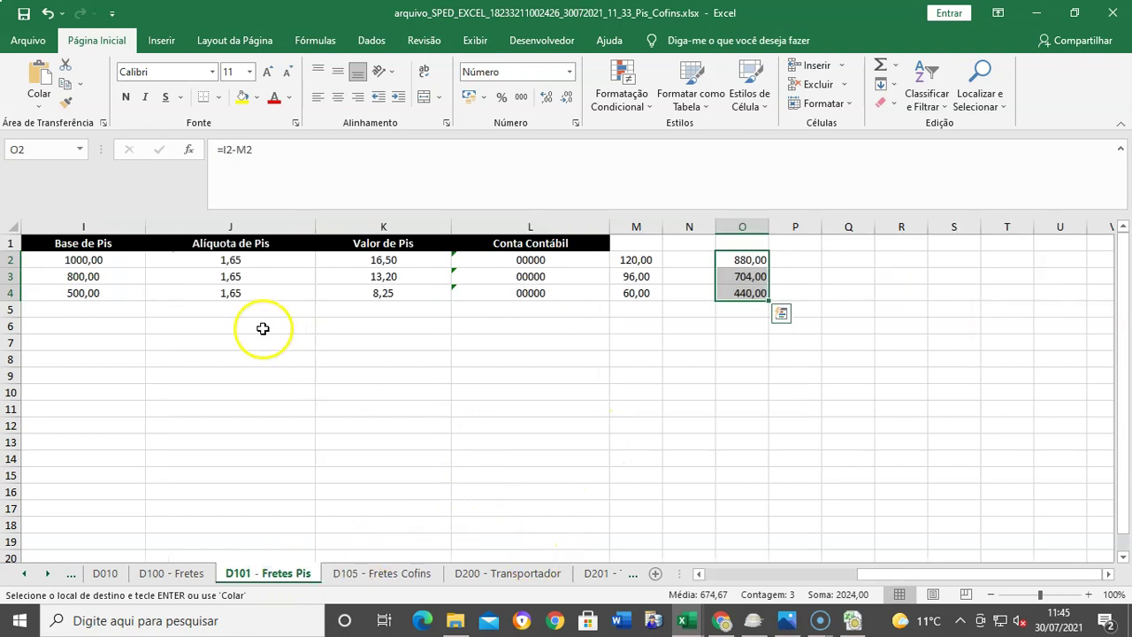
click(94, 264)
key(ctrl+v)
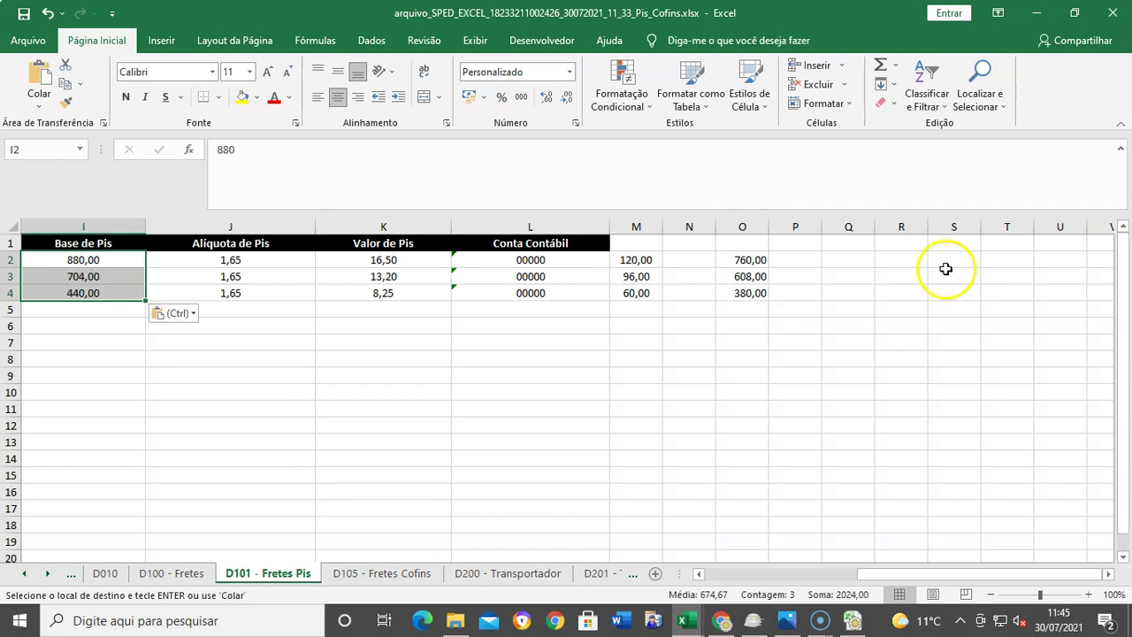
Step: Delete the helper columns M through P on D101 - Fretes Pis
click(652, 228)
drag(652, 229, 788, 230)
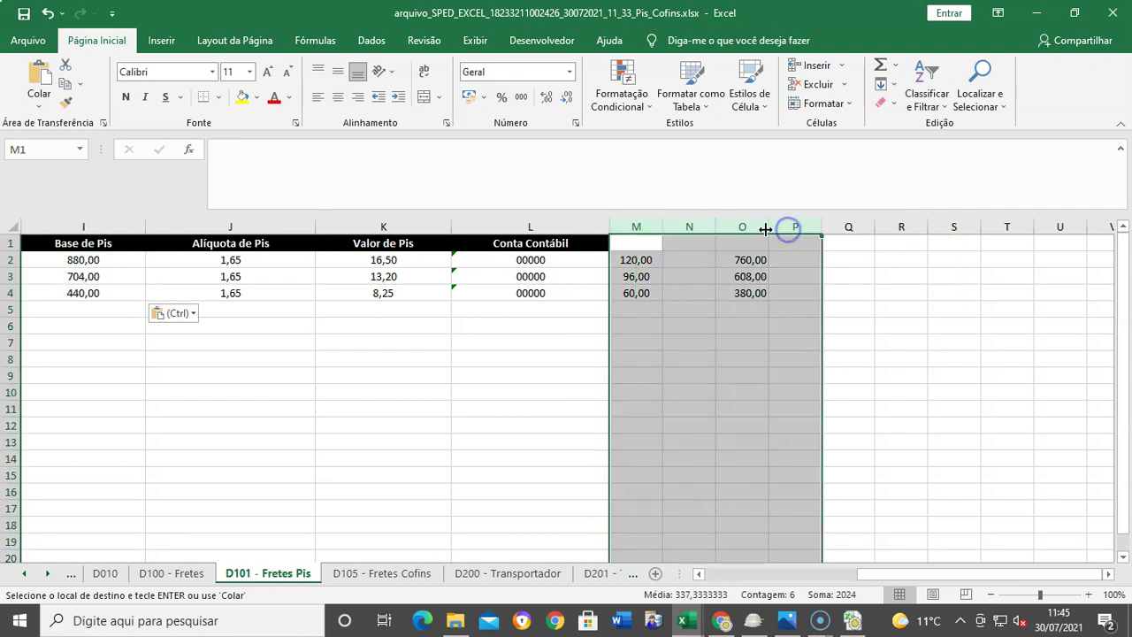
right_click(789, 228)
click(827, 367)
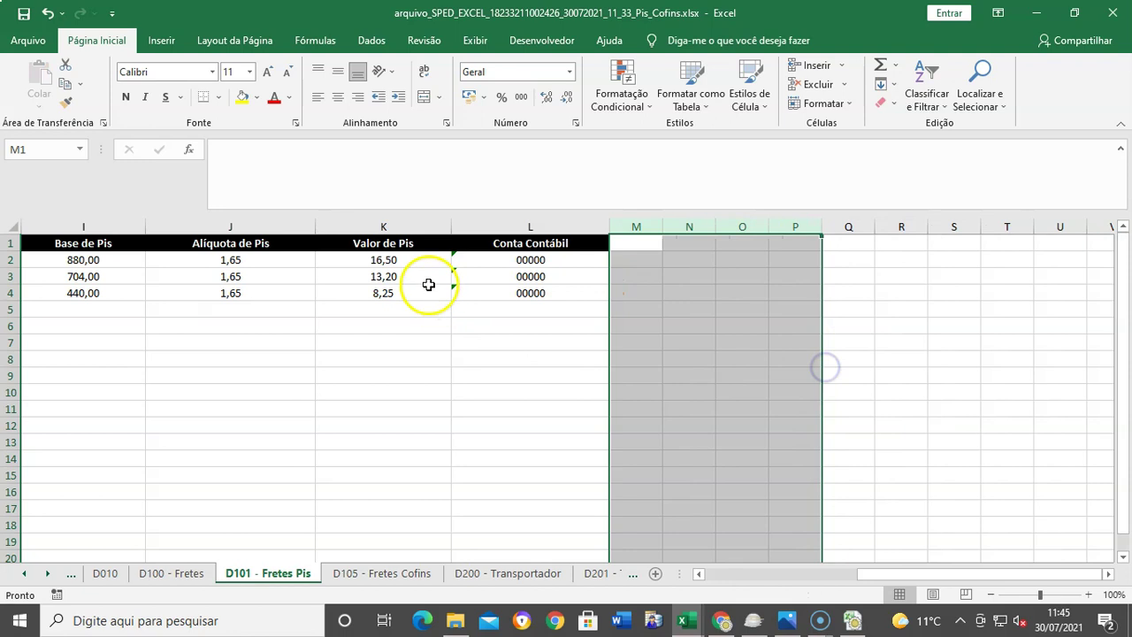
Step: Enter =I2*J2% in K2, fill to K4 (14,52, 11,62, 7,26), and save the workbook
click(412, 262)
text(=)
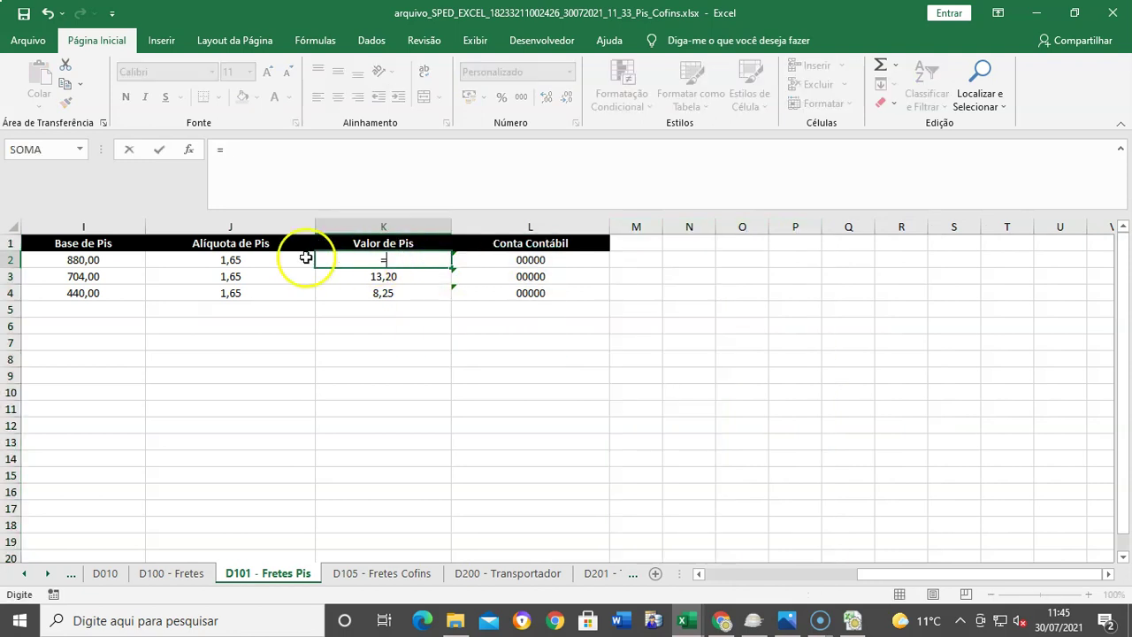
click(131, 260)
text(*)
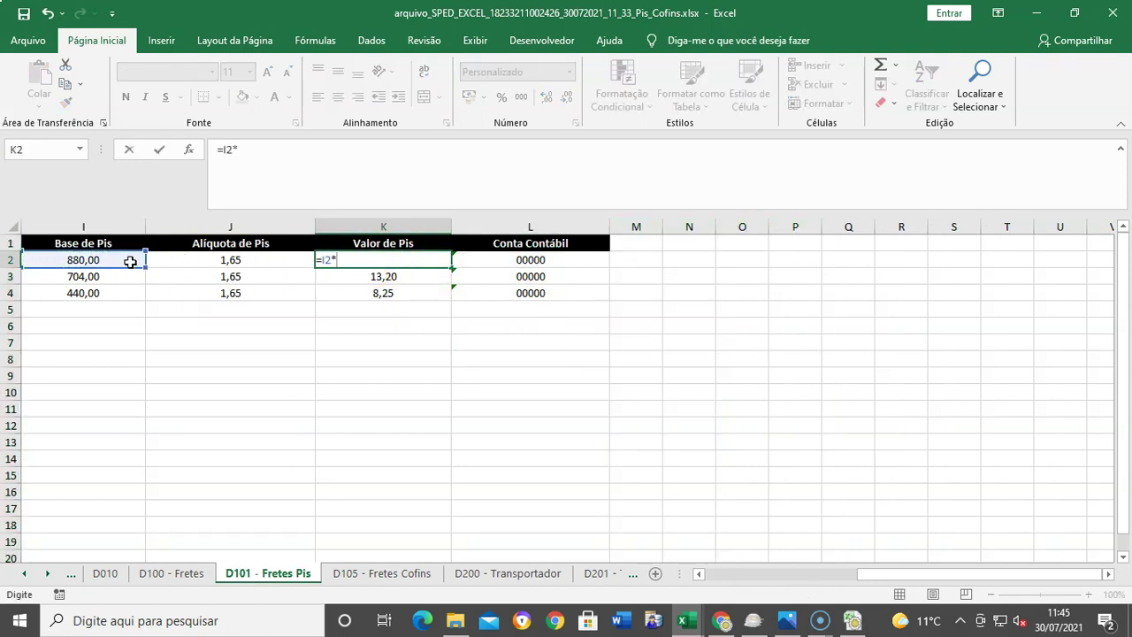
click(207, 263)
text(%)
key(Return)
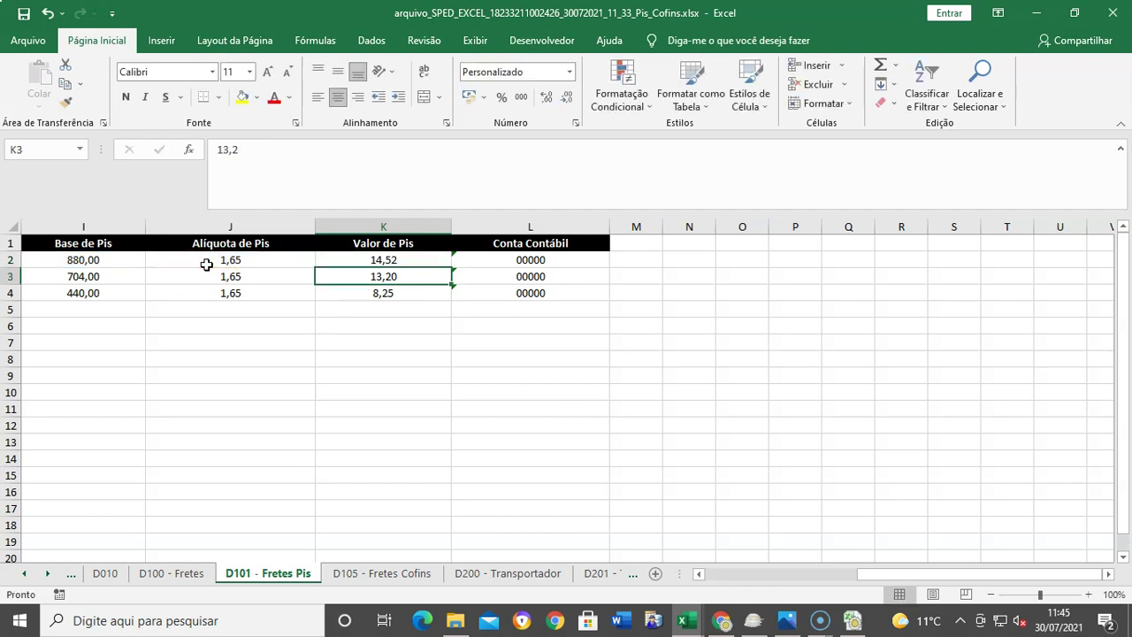
key(Up)
key(ctrl+c)
key(shift+Down)
key(shift+Down)
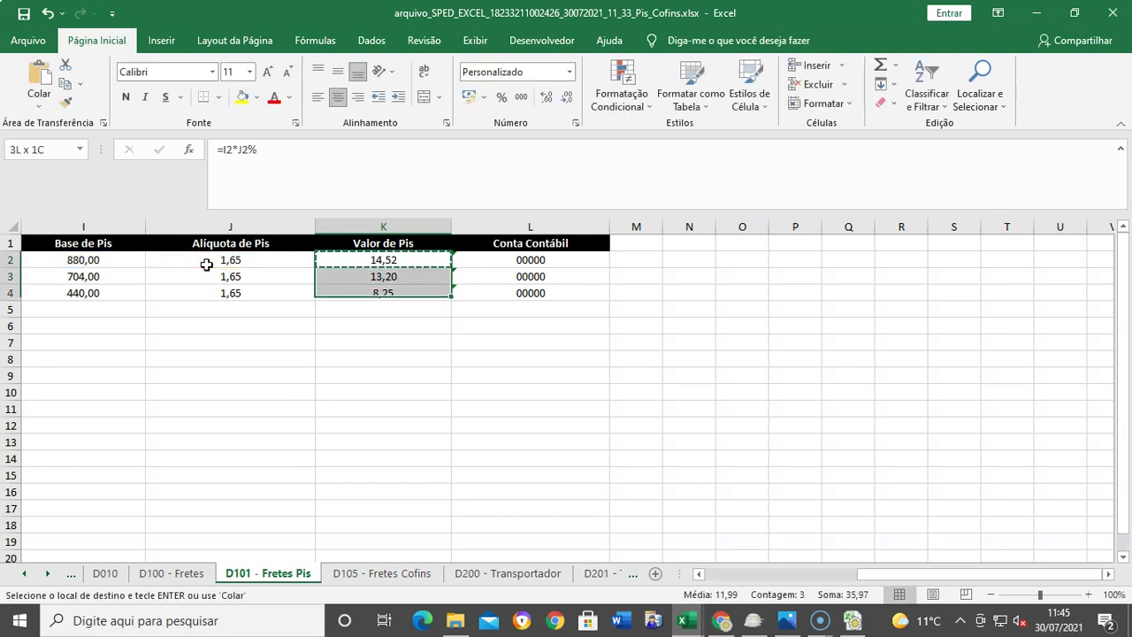
key(ctrl+v)
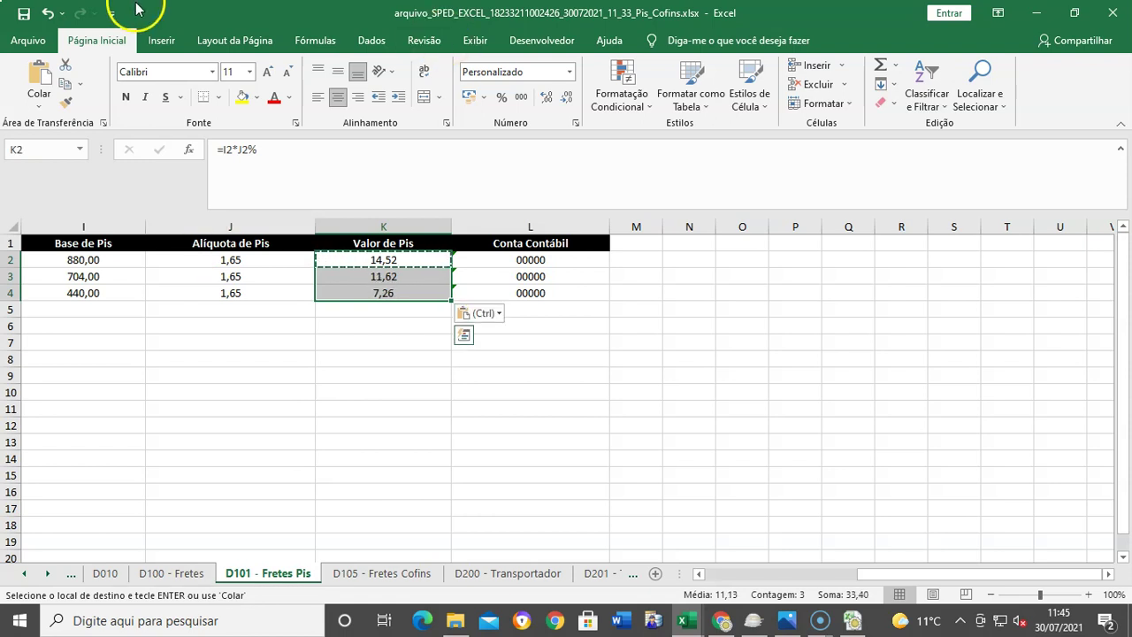
click(21, 13)
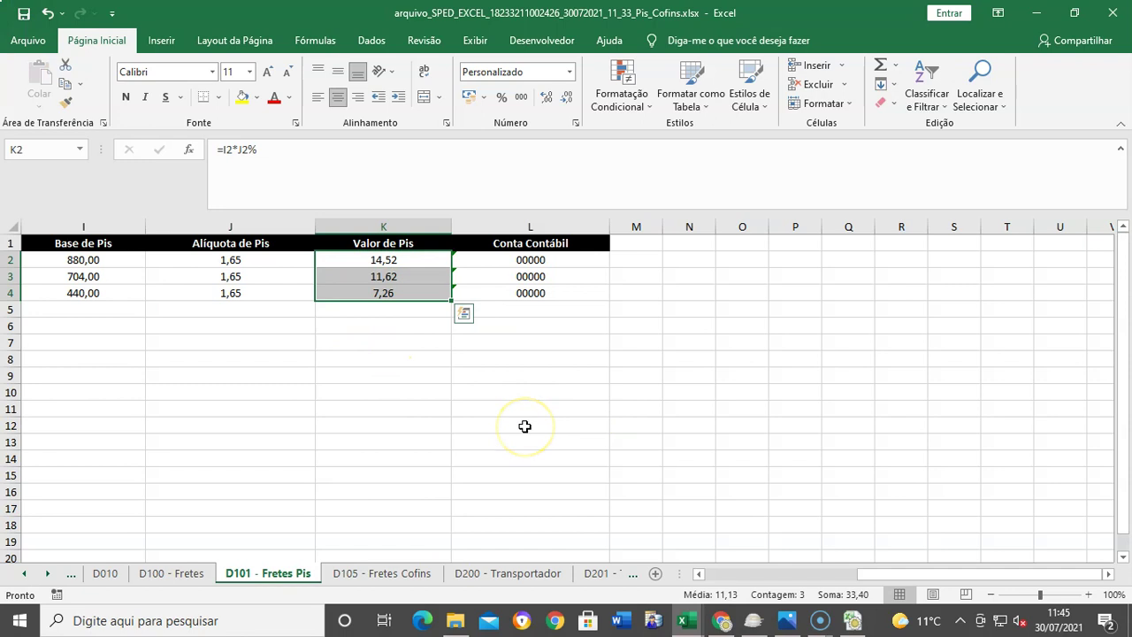
Step: Close both workbooks without saving Icms_Ipi, and switch to the Sysconv window
click(1113, 12)
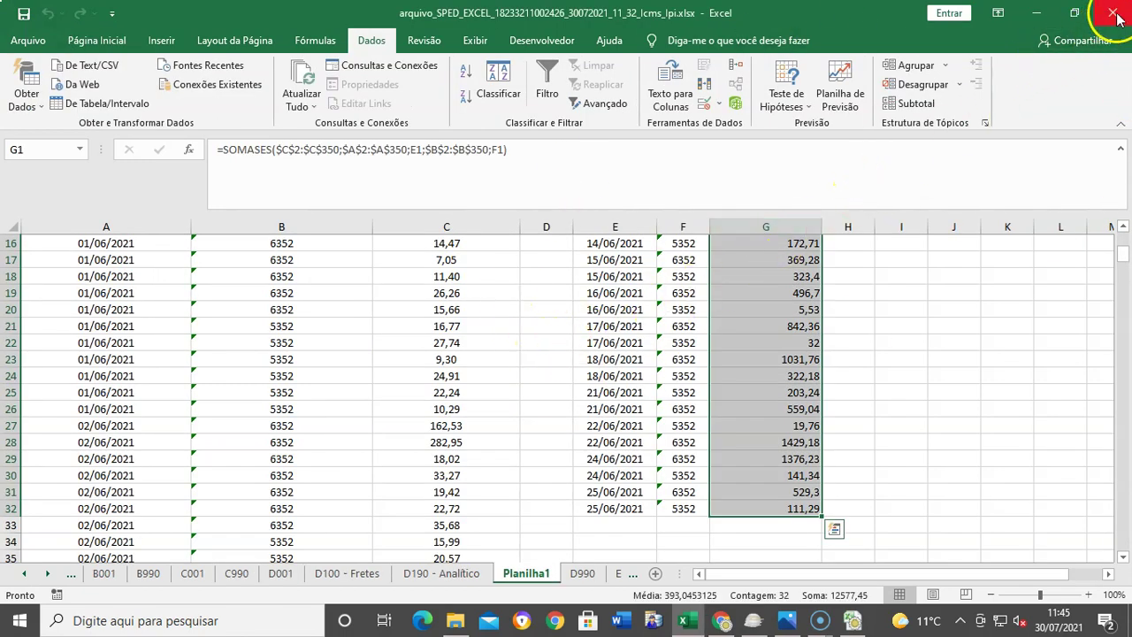
click(1112, 12)
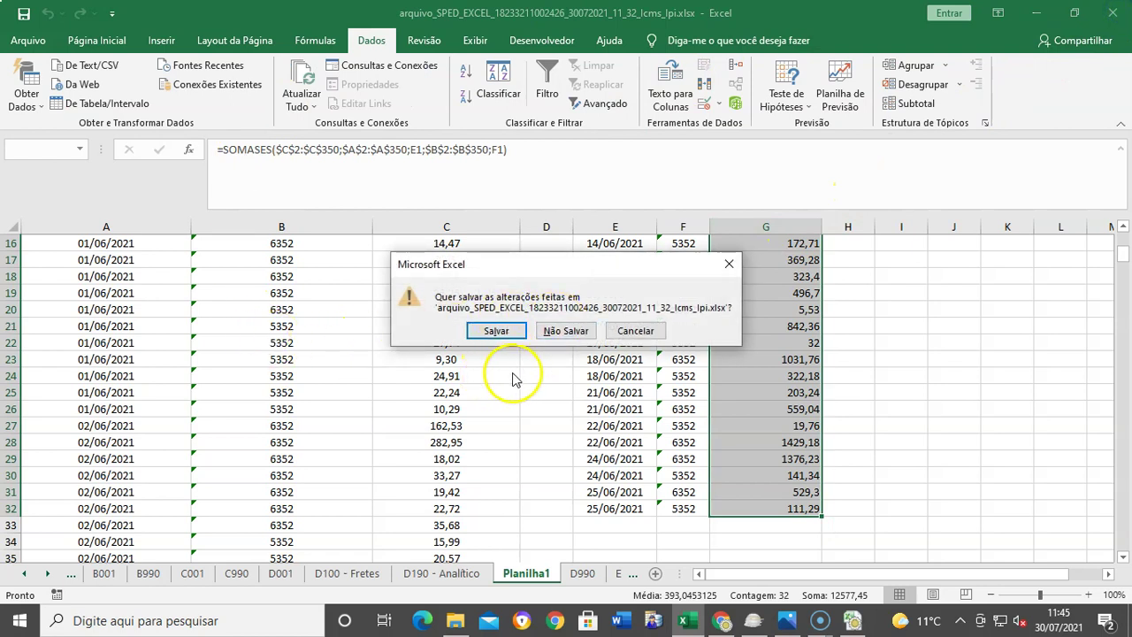
click(561, 332)
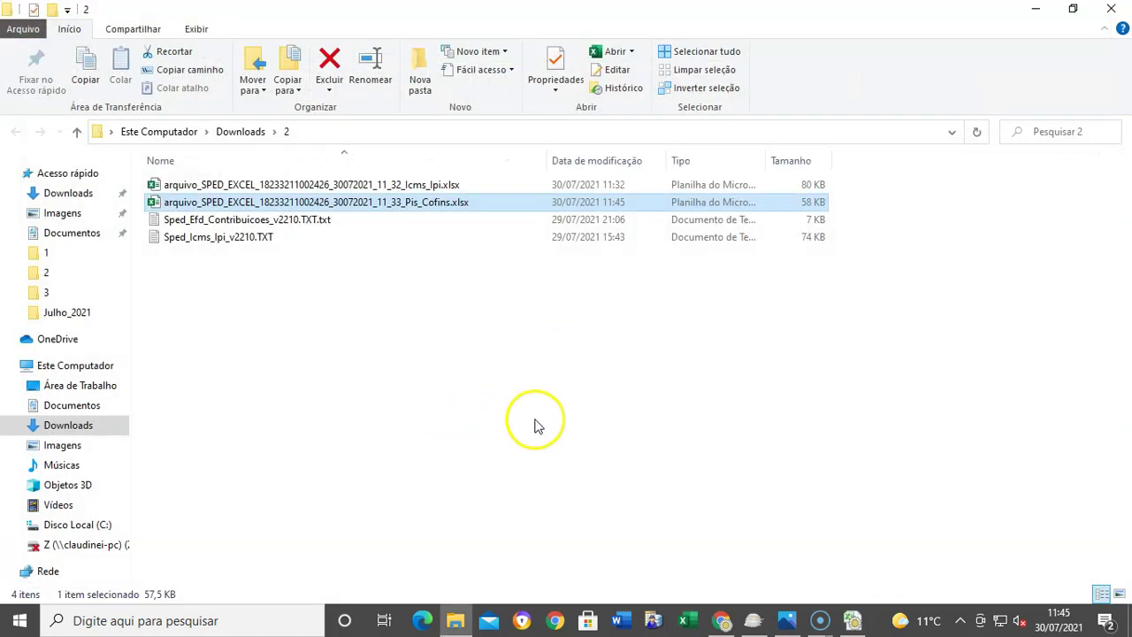
click(854, 622)
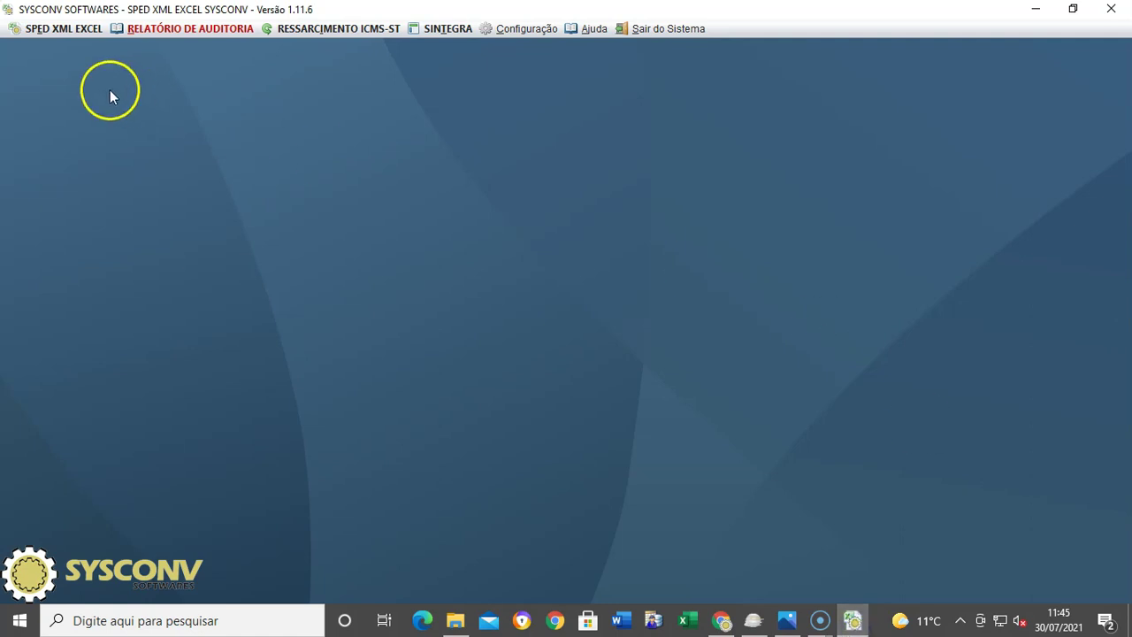
Step: Start the Excel-to-SPED TXT export and choose the Pis_Cofins spreadsheet from Downloads\2
click(53, 33)
mouse_move(221, 53)
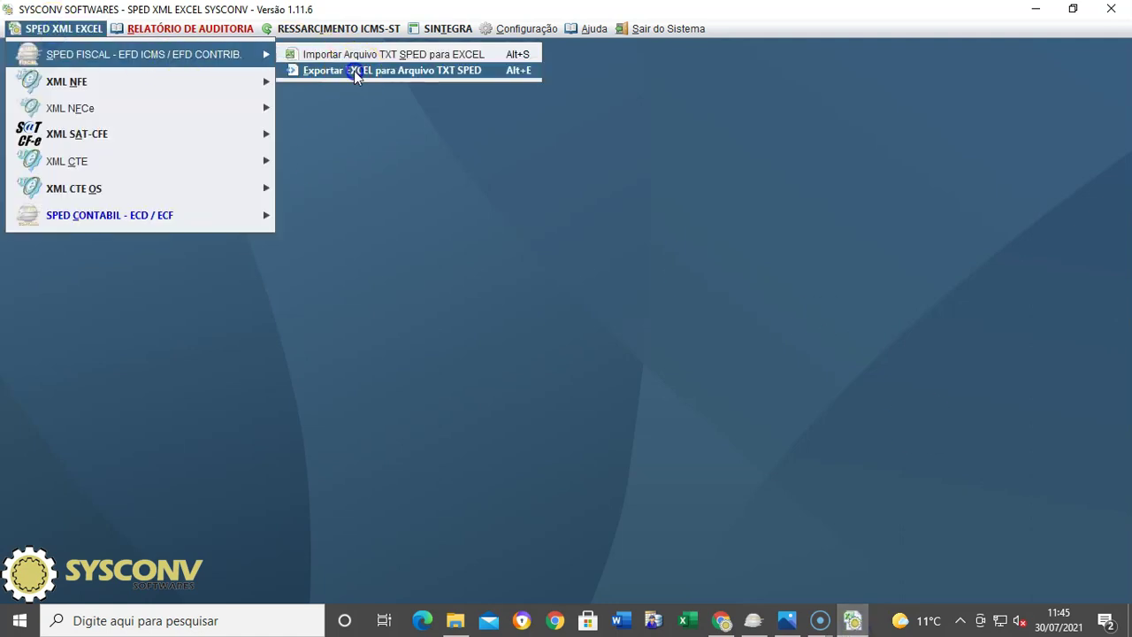
click(354, 70)
click(731, 337)
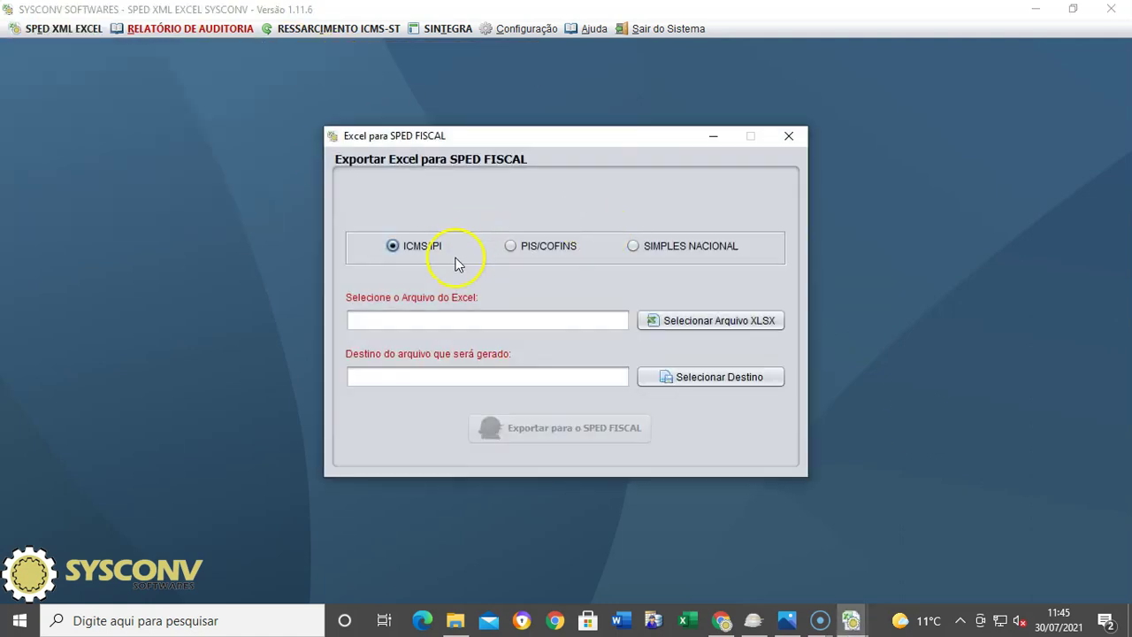
click(708, 320)
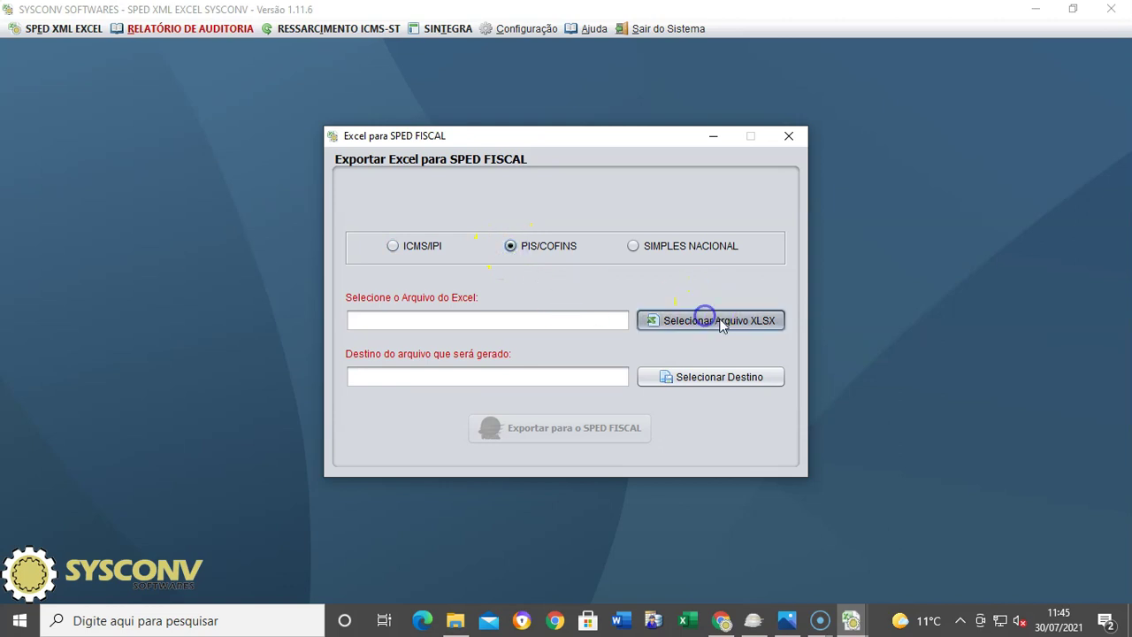
click(355, 265)
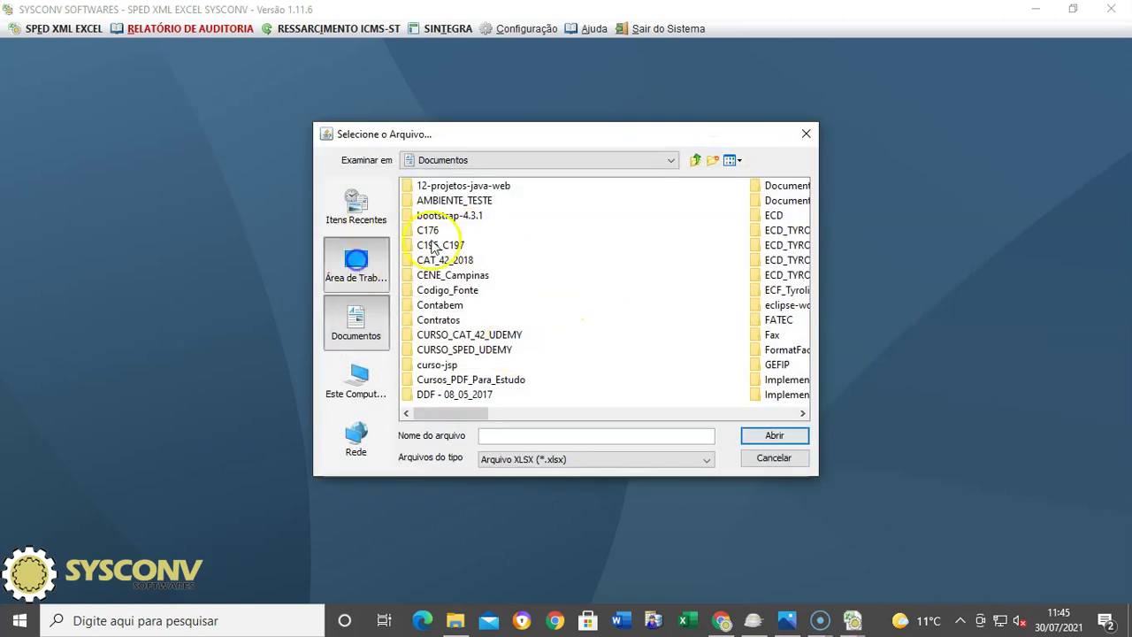
click(433, 202)
double_click(434, 203)
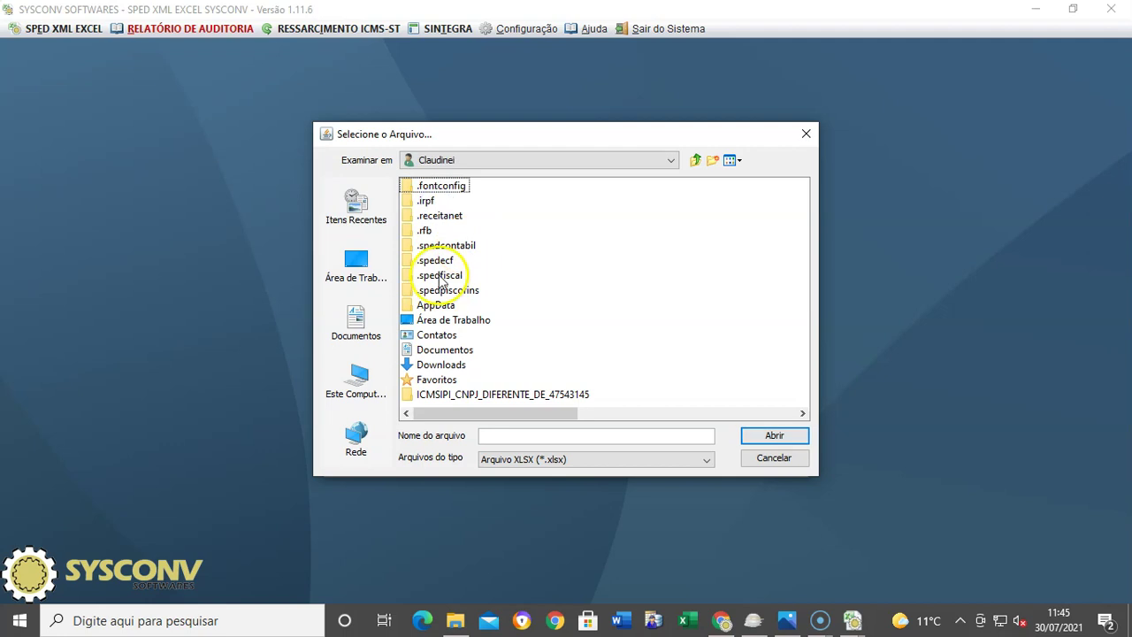
double_click(440, 364)
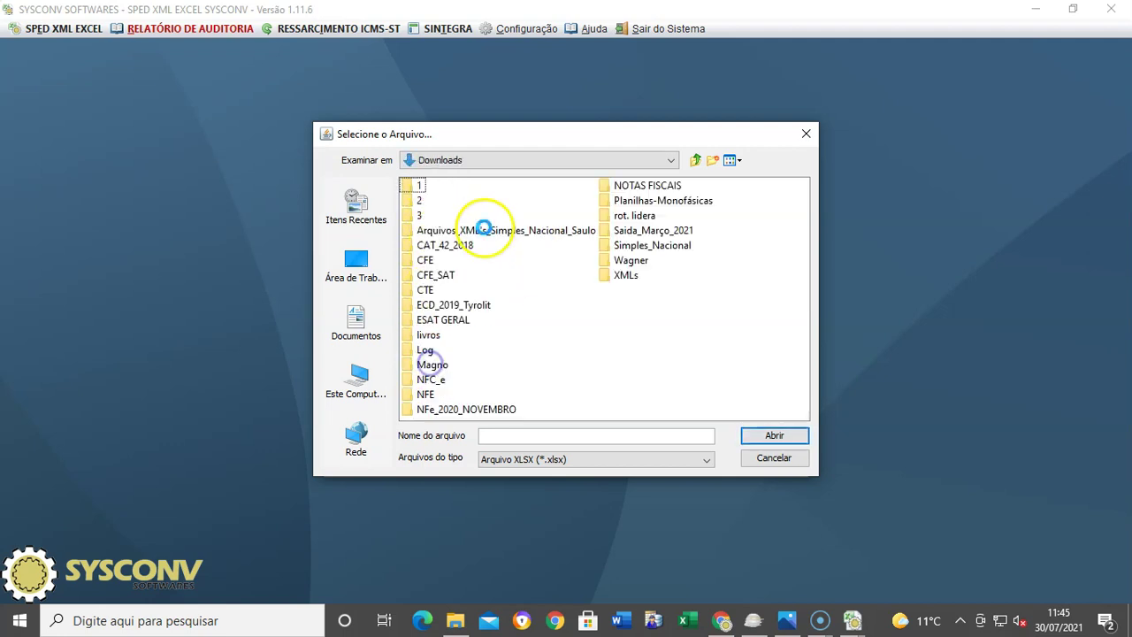
click(417, 202)
double_click(417, 202)
double_click(538, 198)
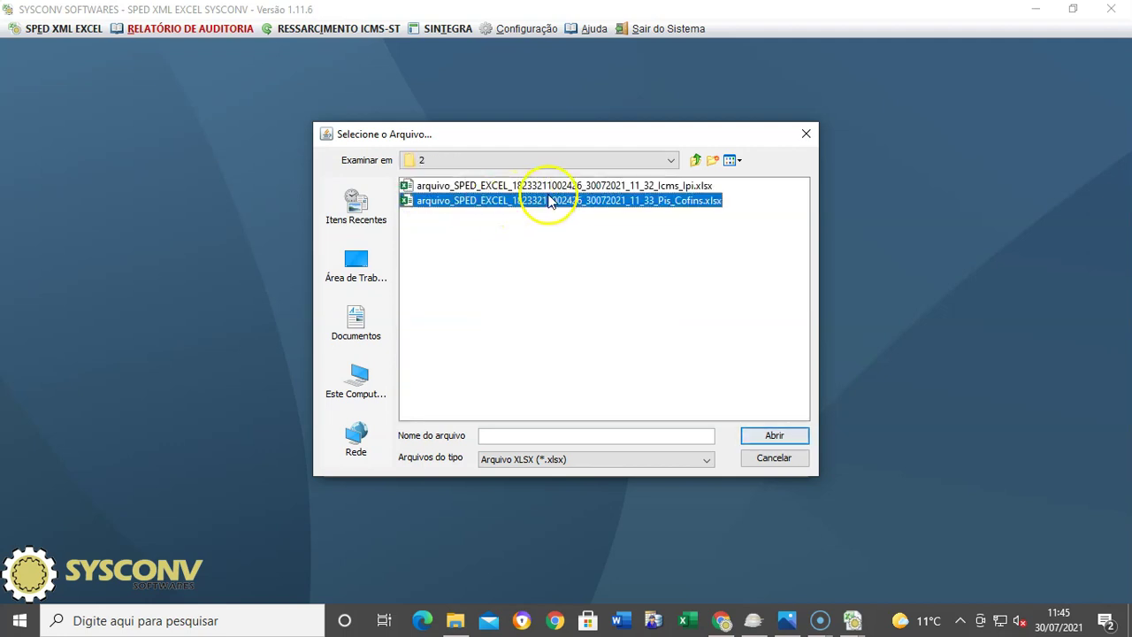
Step: Generate the SPED text file, acknowledge the messages, and close the export window
click(570, 426)
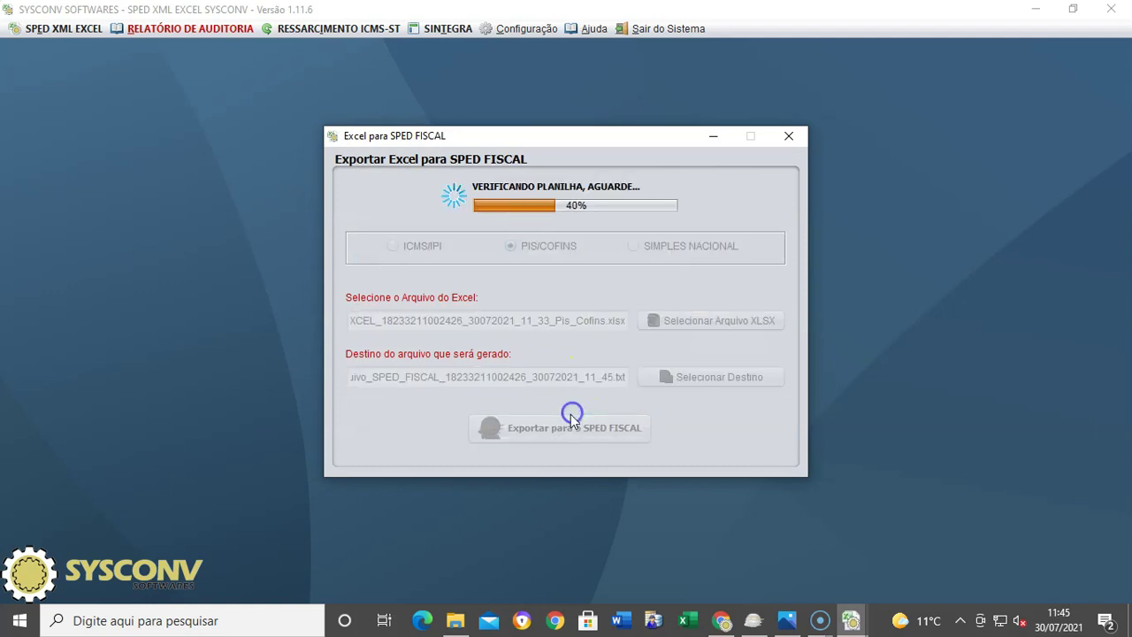
click(646, 336)
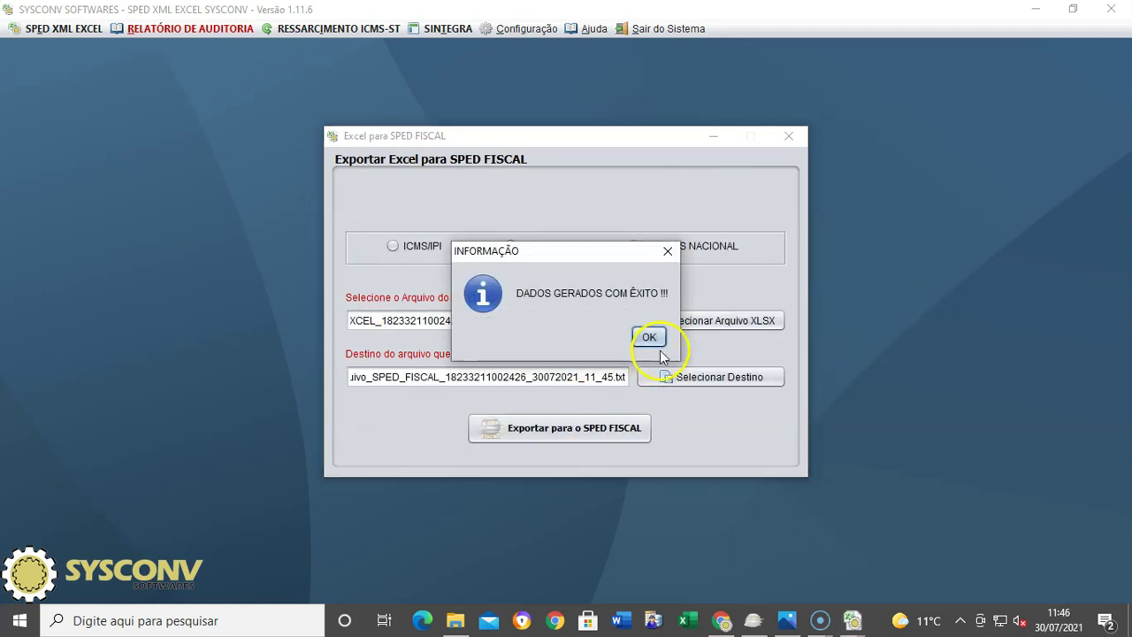
click(830, 337)
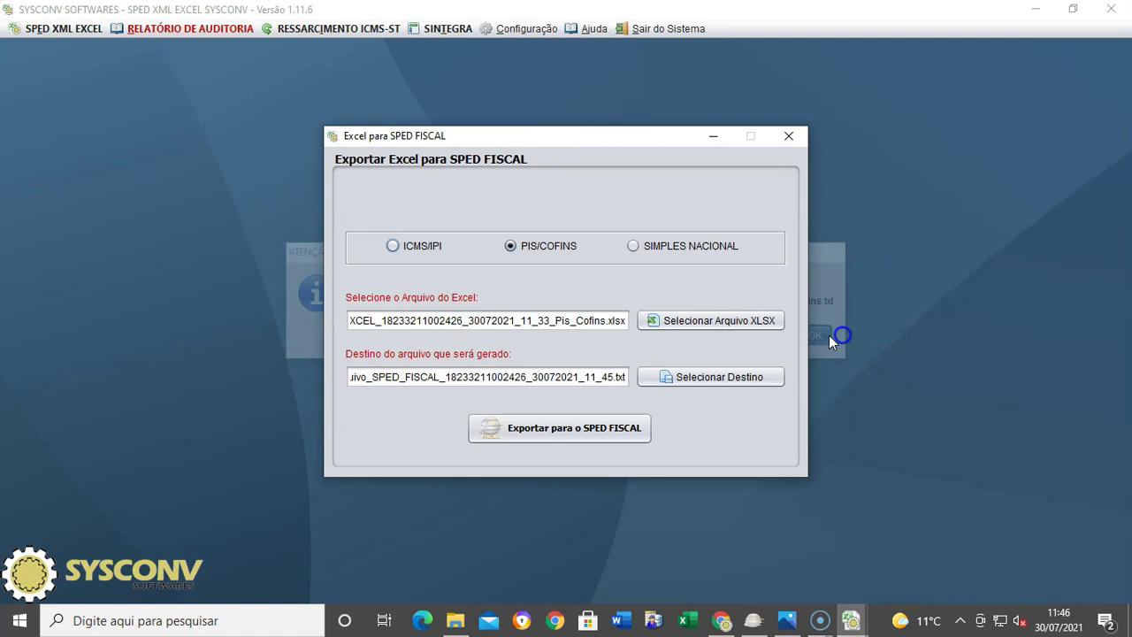
click(793, 139)
click(753, 620)
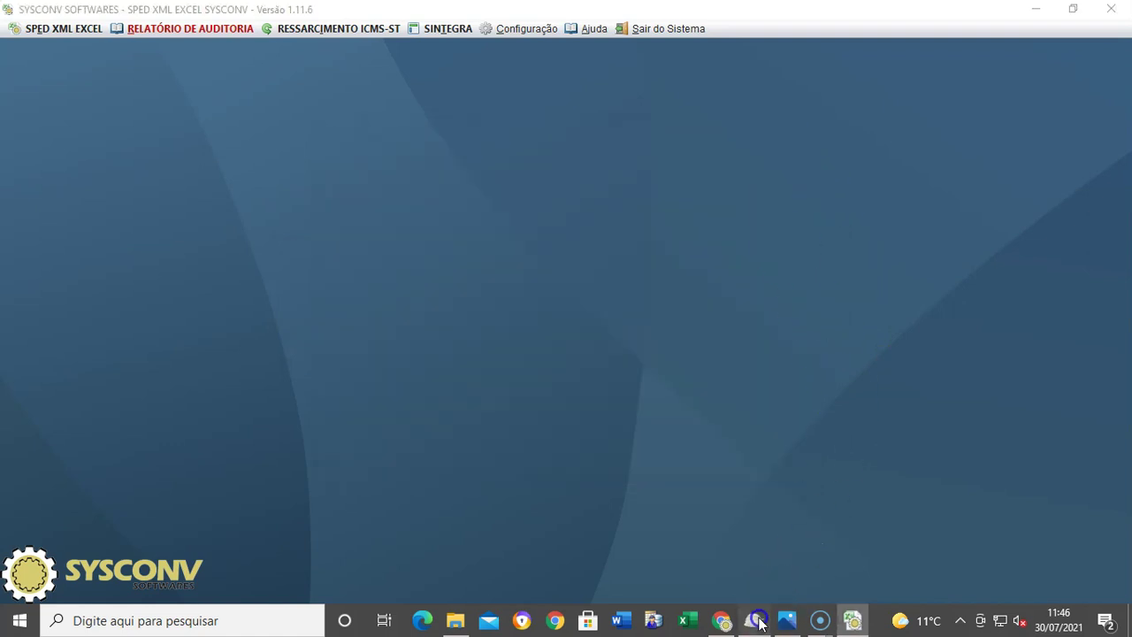
Step: Import the Pis_Cofins text file over the existing bookkeeping and validate it, showing 4 errors
click(36, 52)
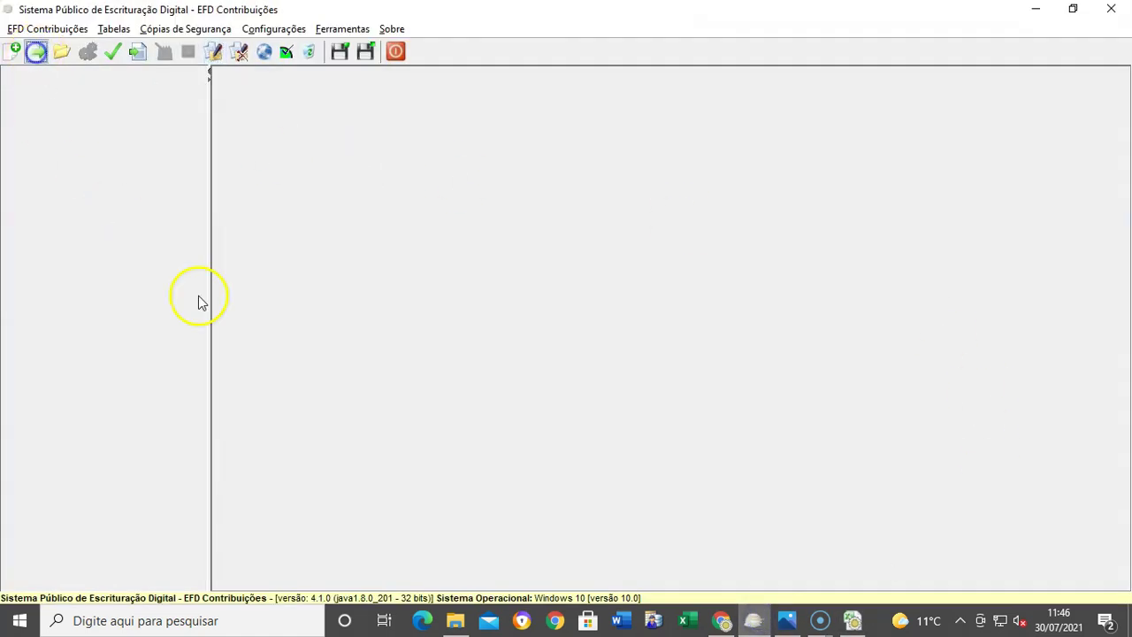
click(679, 216)
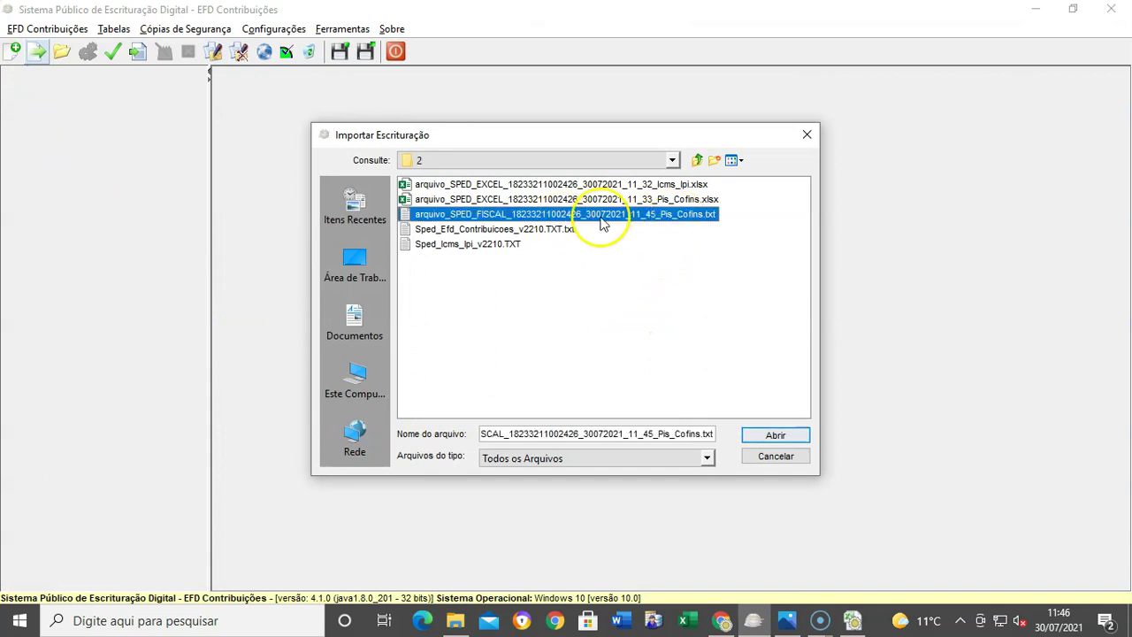
click(784, 436)
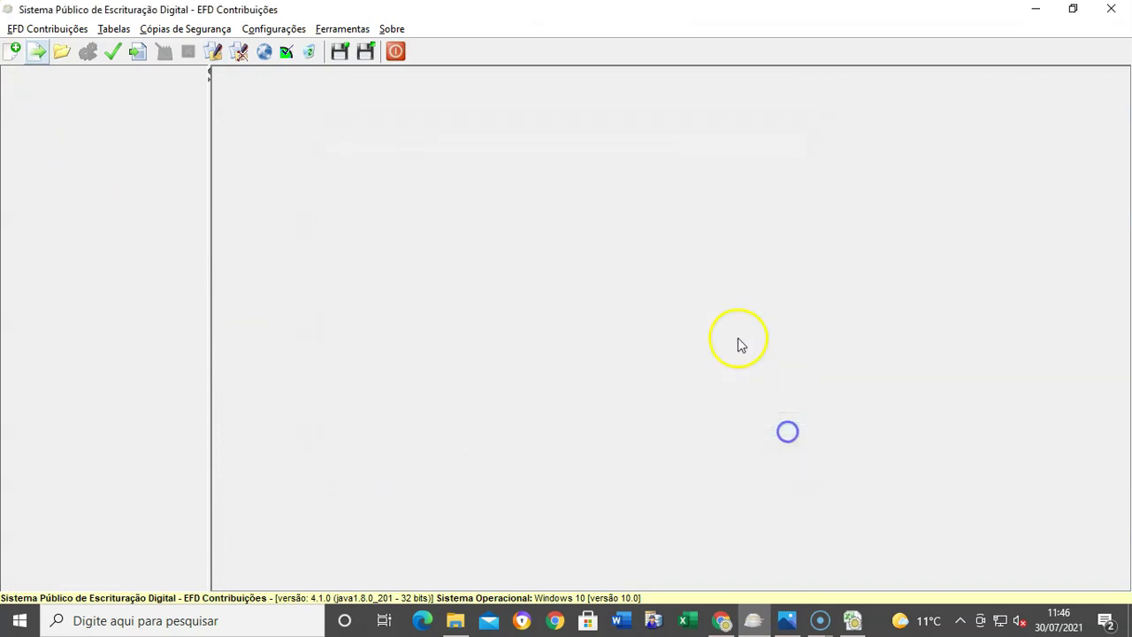
click(534, 335)
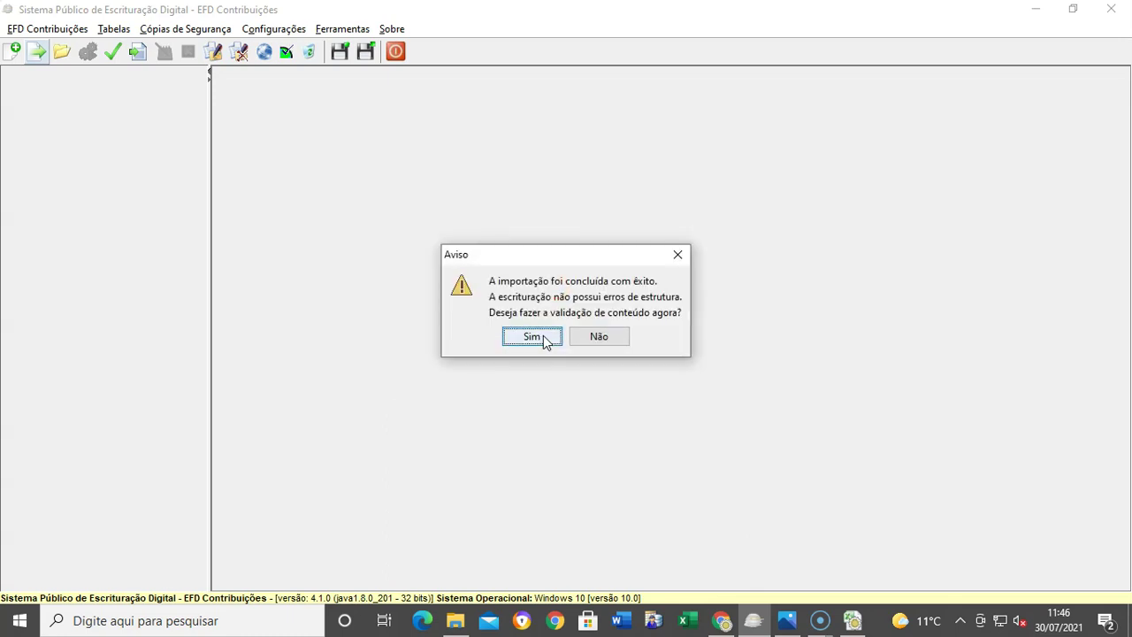
click(534, 337)
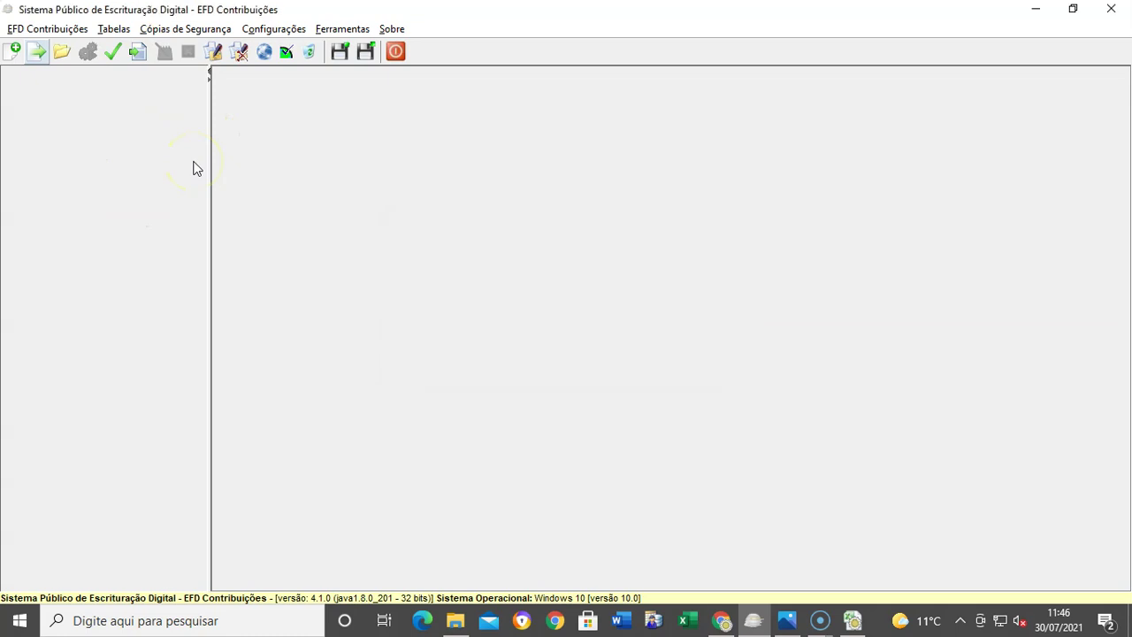
click(563, 333)
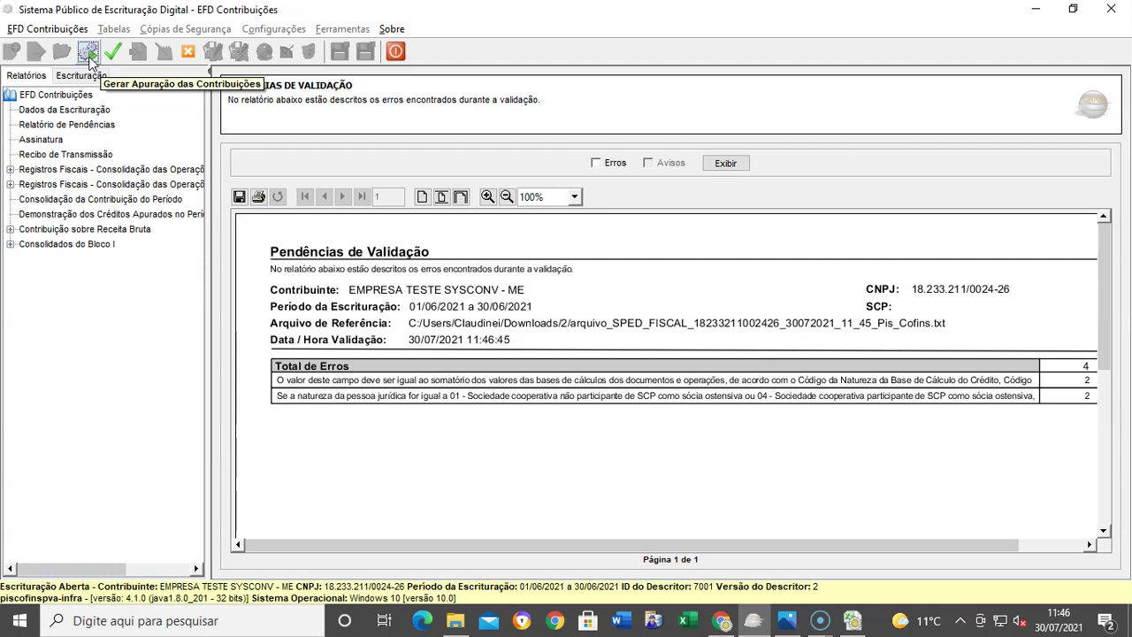
Step: Generate the apuração das contribuições records for the period
click(88, 55)
click(522, 458)
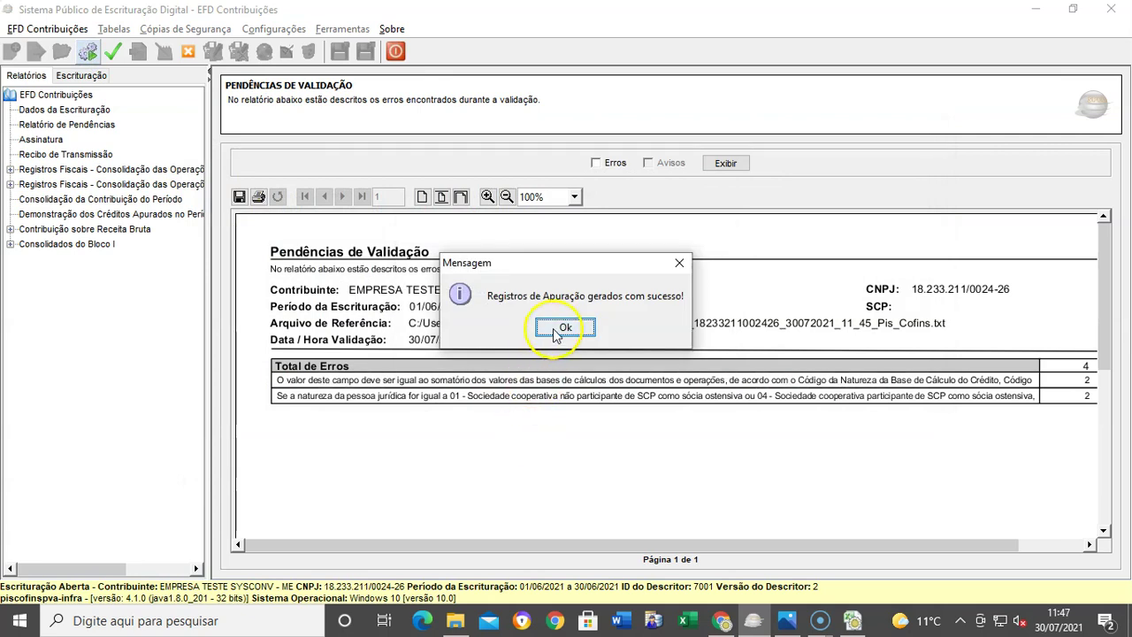
click(562, 327)
Step: Revalidate and list the 2 remaining errors about M205/M605 sums in the report
click(112, 51)
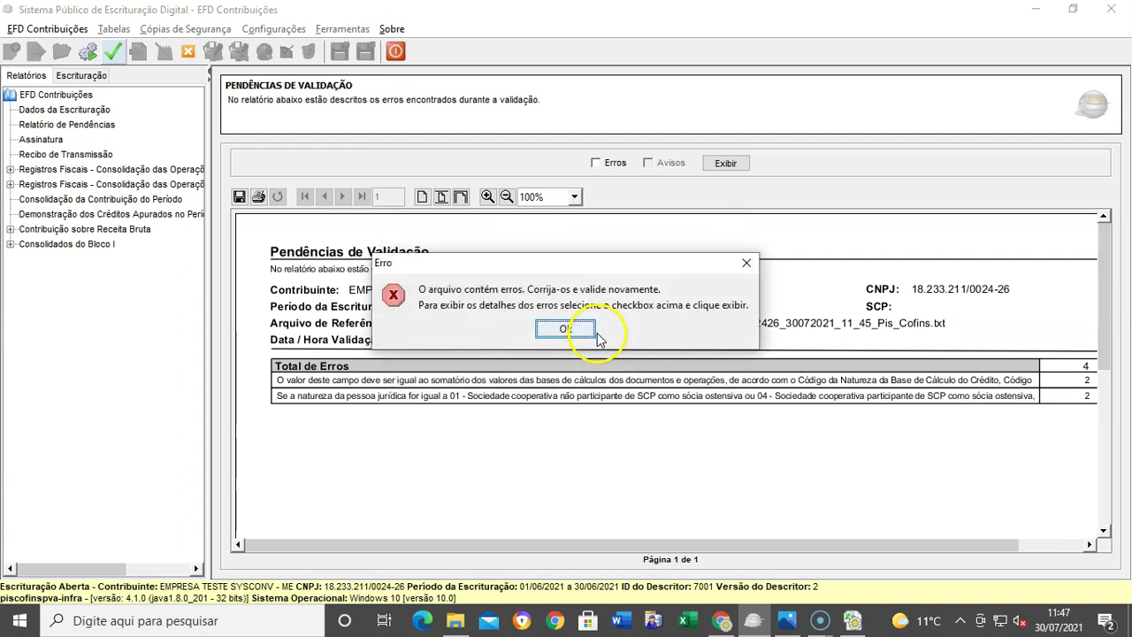
click(589, 334)
click(596, 163)
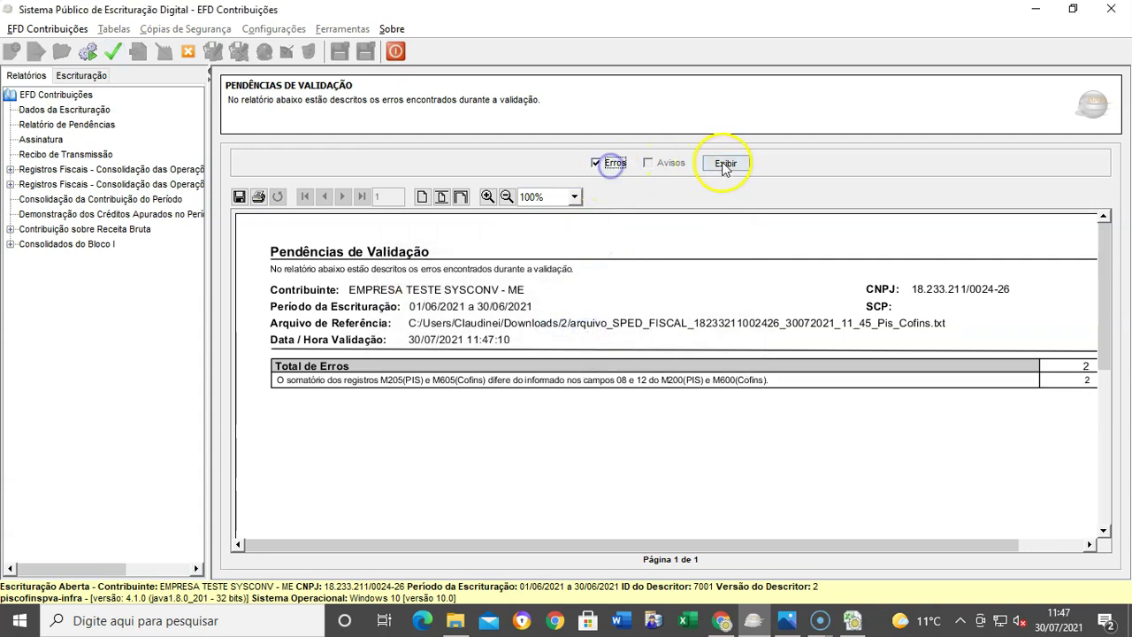
click(726, 163)
Step: Change the M205 Valor do Débito to 2066,59 to match M200's PIS payable total
click(356, 485)
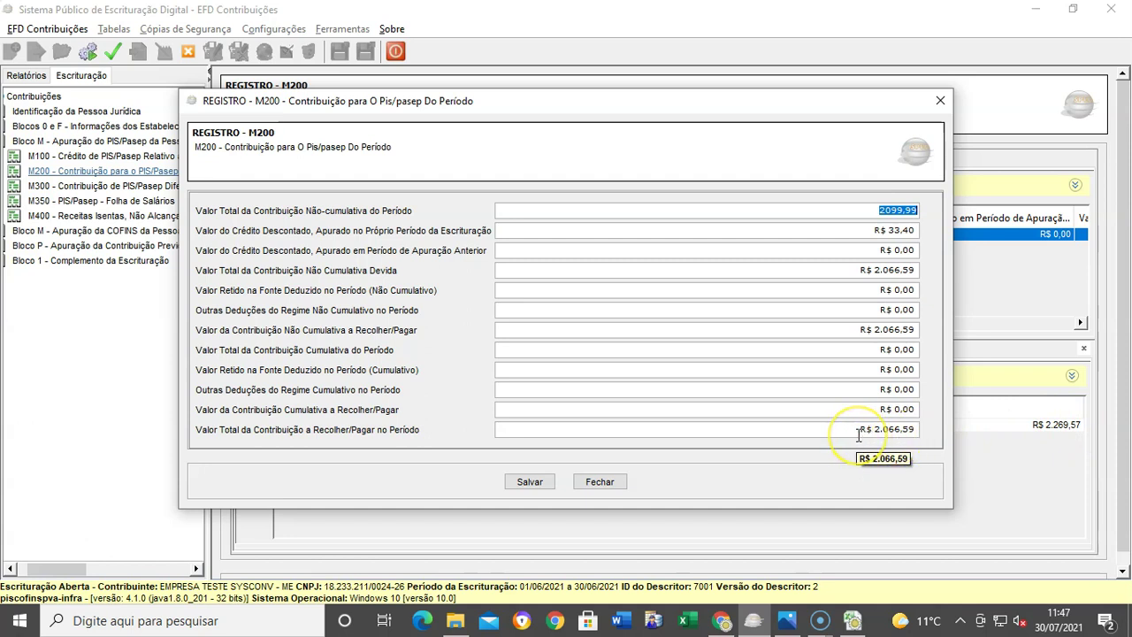
click(857, 432)
key(ctrl+c)
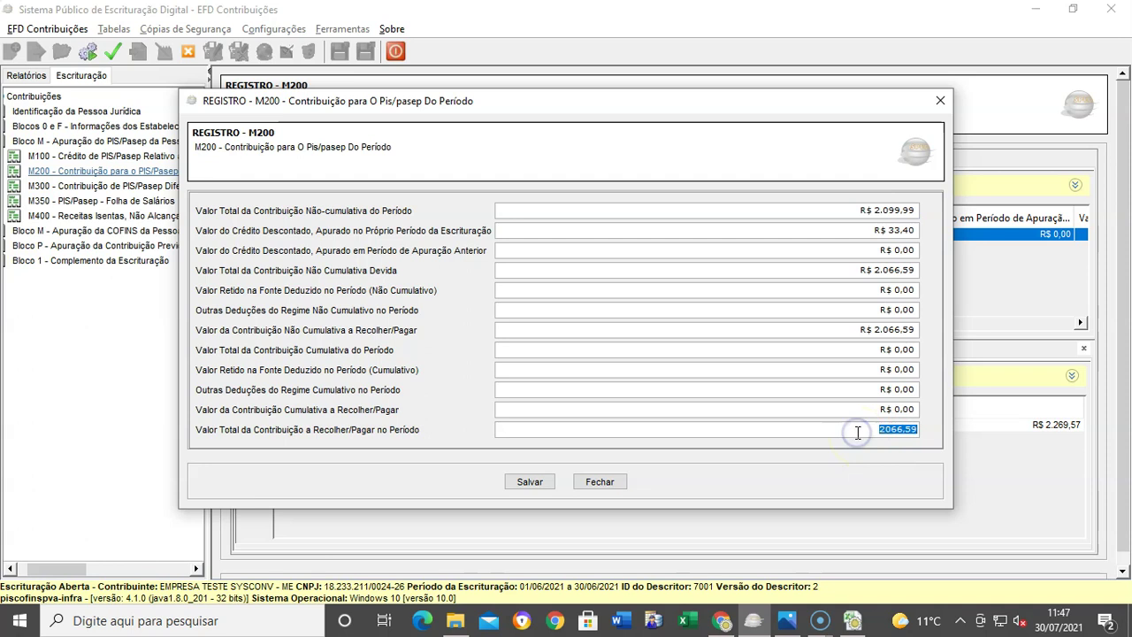
click(535, 481)
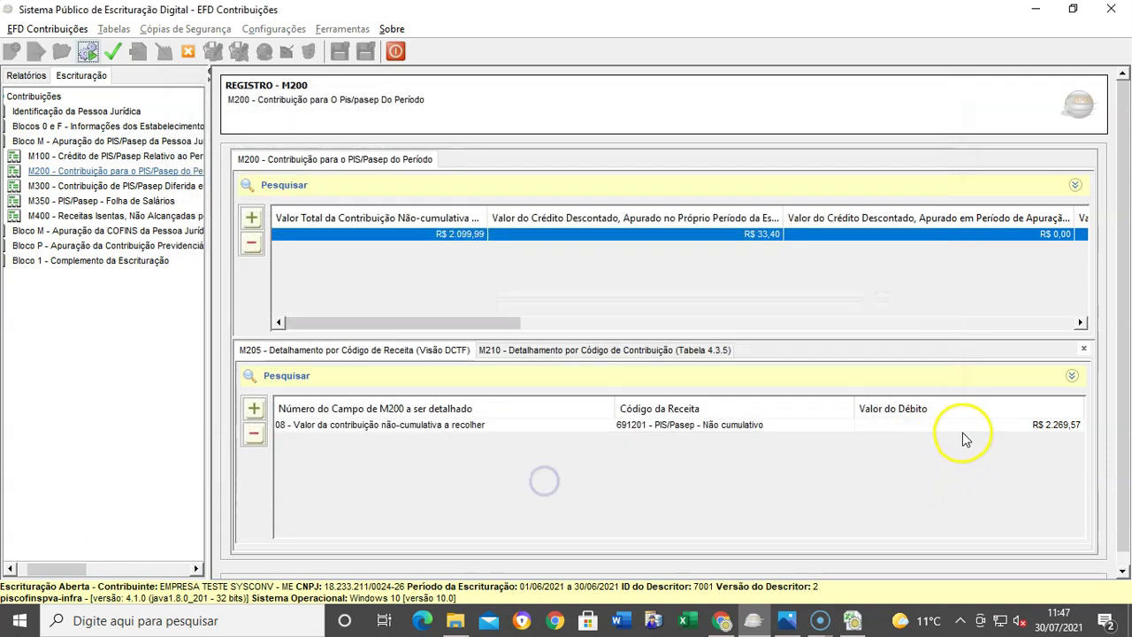
double_click(964, 438)
click(826, 339)
key(ctrl+v)
click(528, 392)
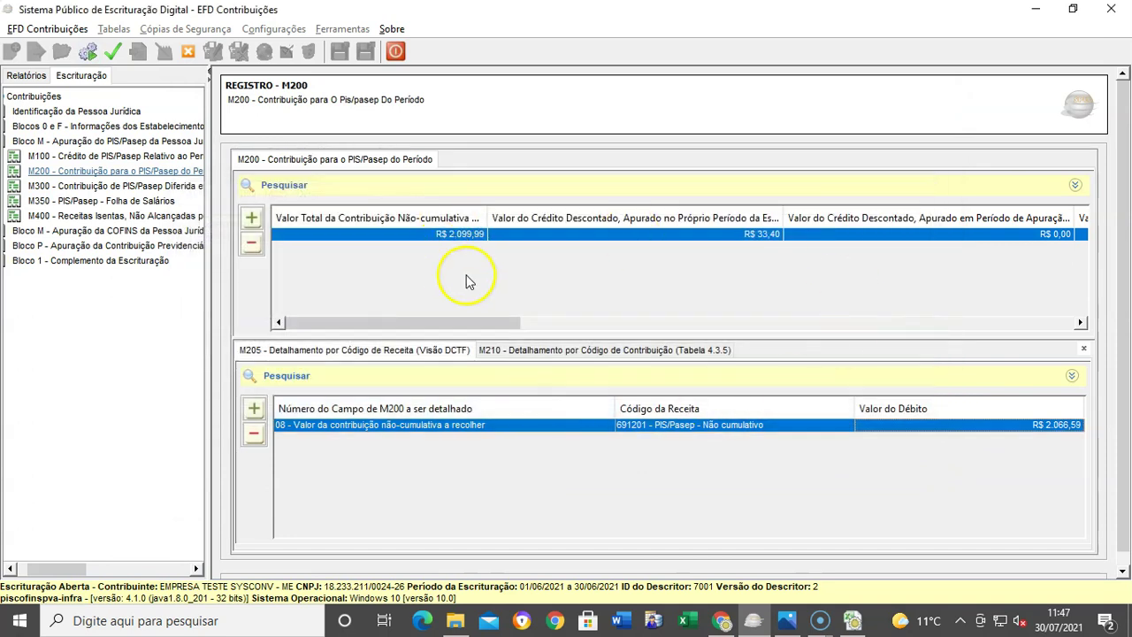
Step: Recheck the M200 total and the corrected M205 débito, then bring up the COFINS M600 register
click(547, 234)
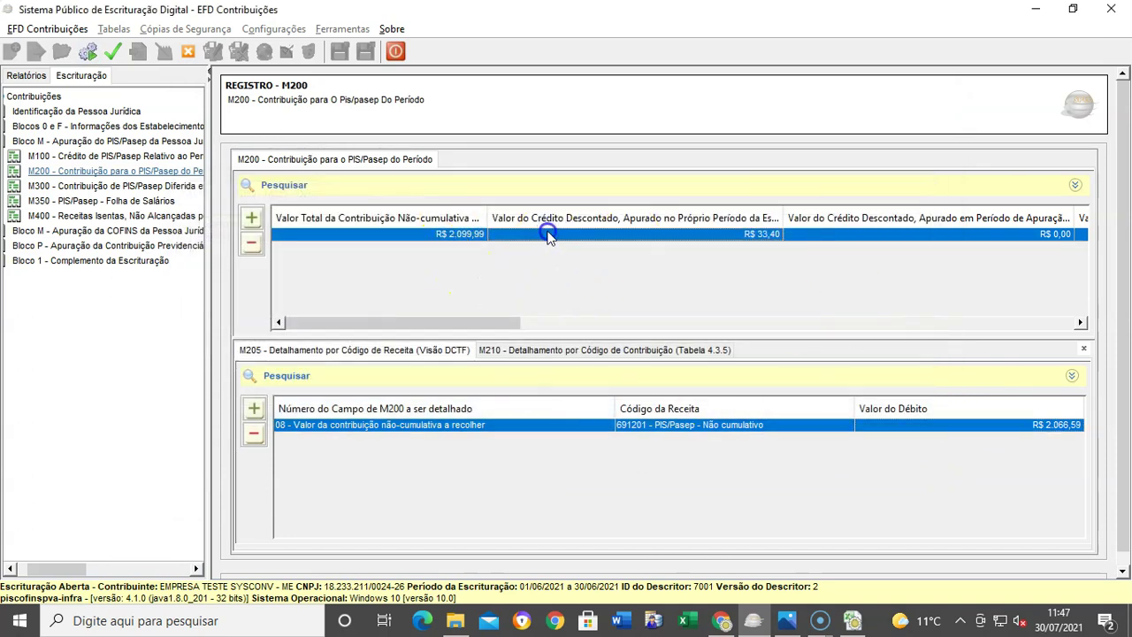
double_click(547, 235)
click(774, 432)
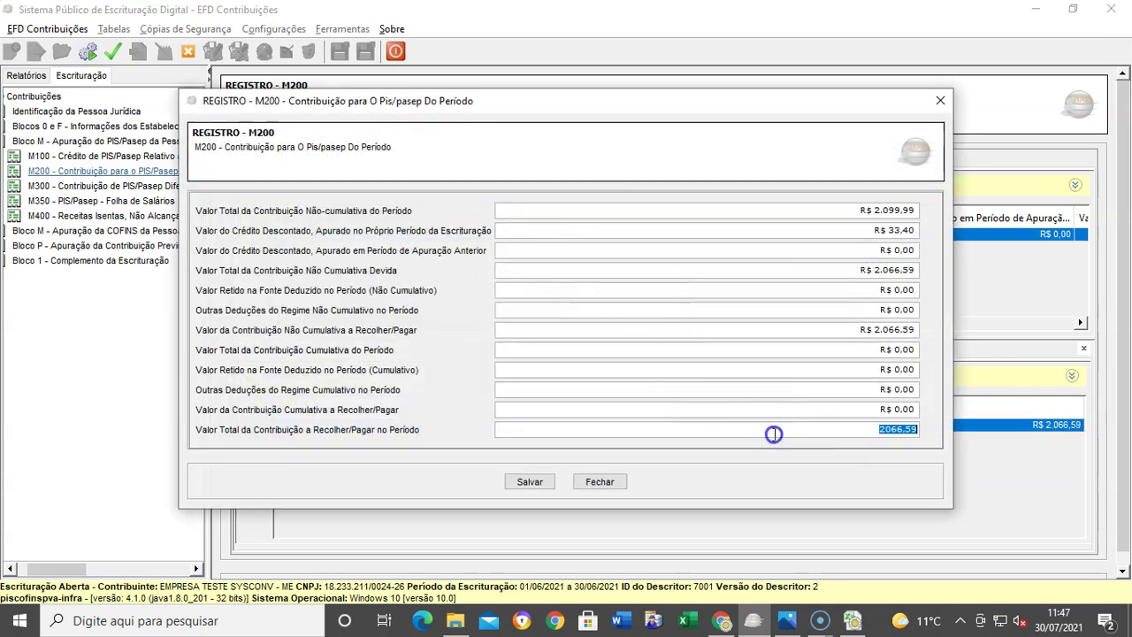
click(526, 480)
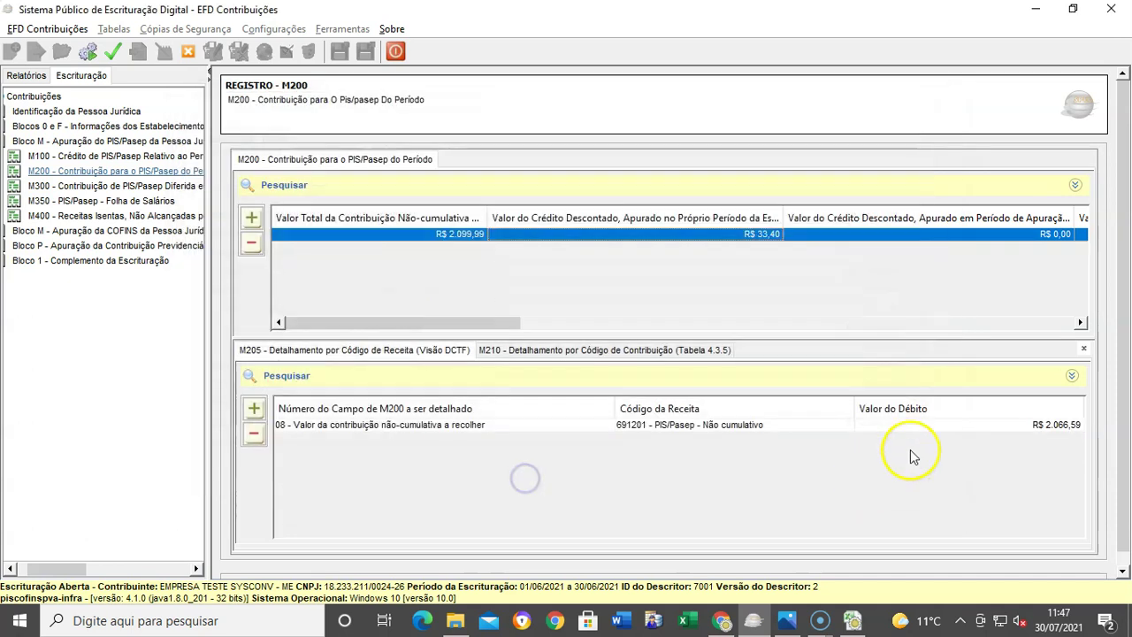
click(917, 429)
click(773, 346)
click(530, 392)
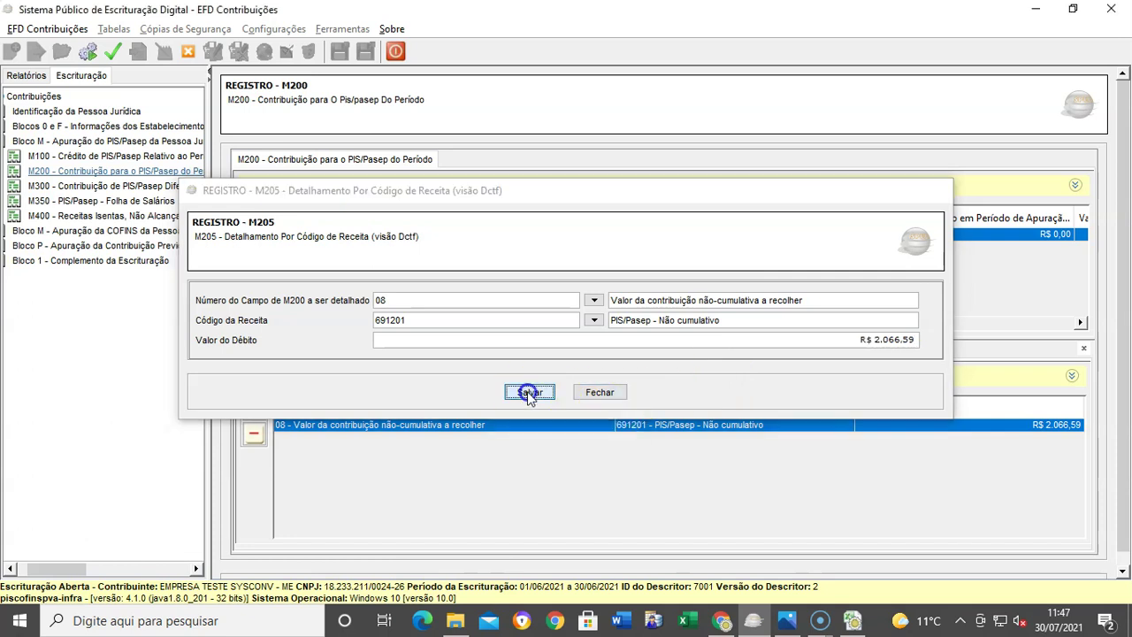
double_click(89, 230)
Step: Review the M600 record's R$ 9.518,86 COFINS payable total and save it
click(79, 261)
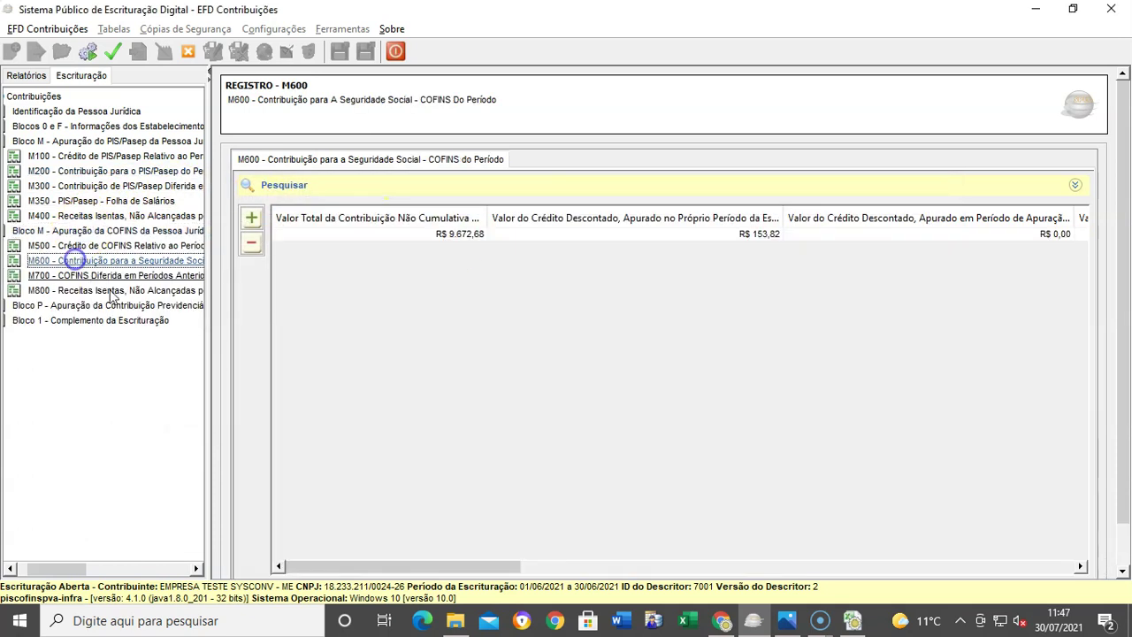
click(513, 234)
double_click(739, 236)
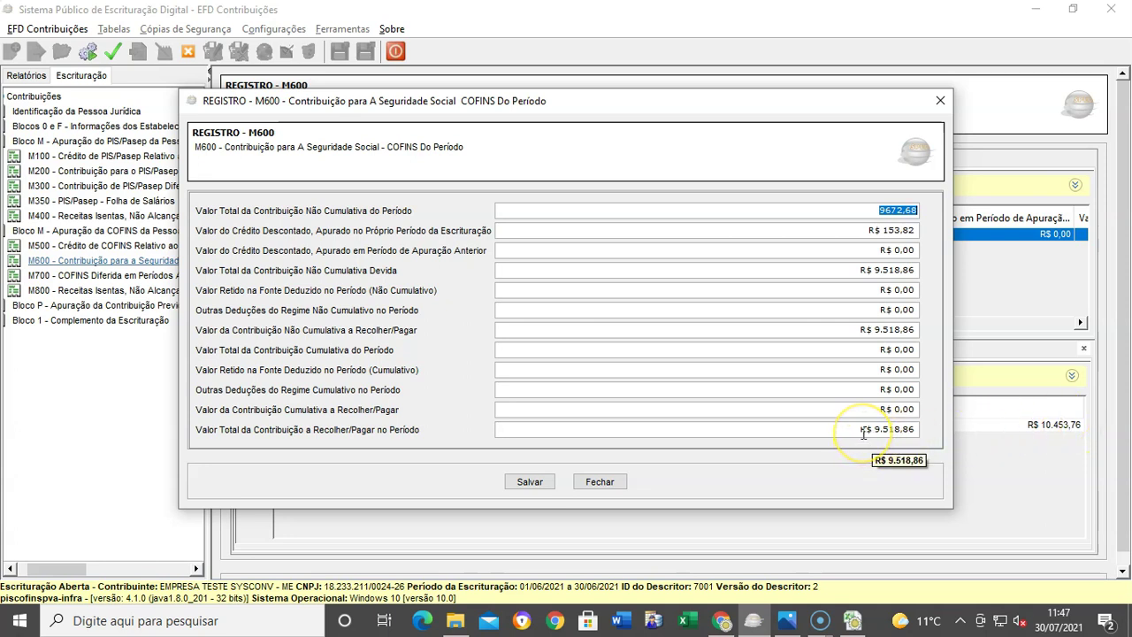
click(863, 432)
key(ctrl+c)
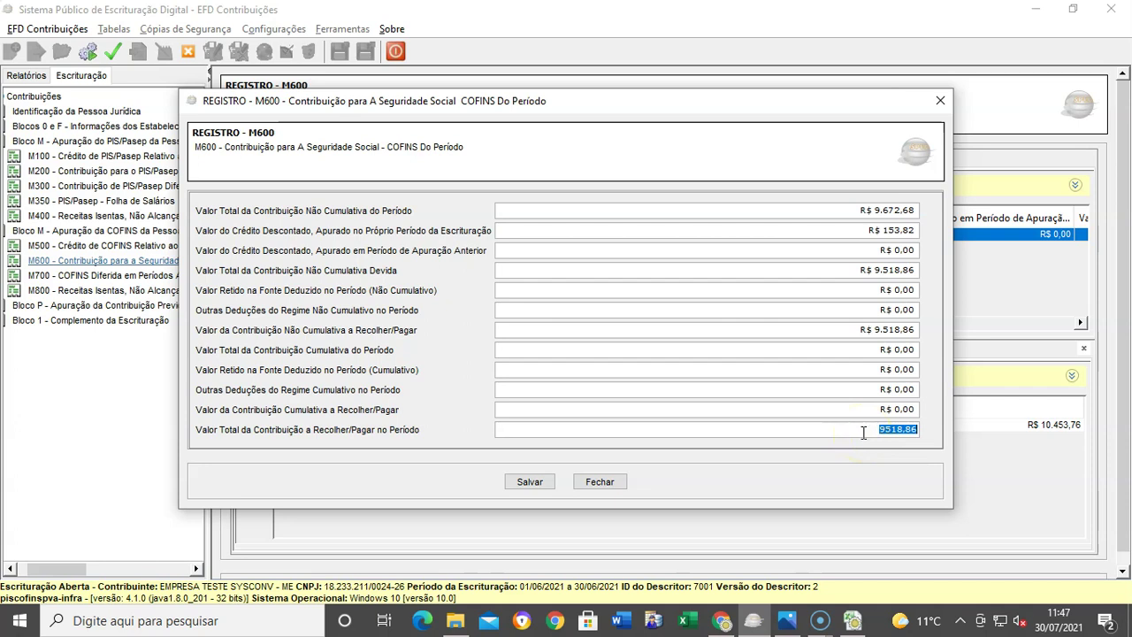
click(529, 483)
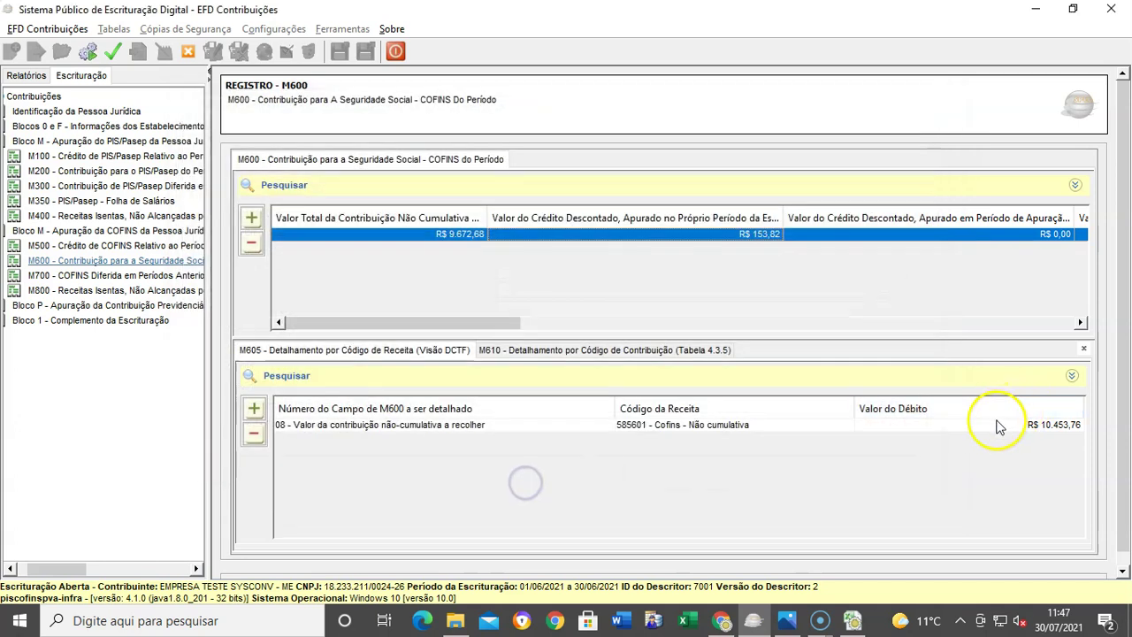
Step: Set the M605 débito for code 585601 to 9518,86, save, and start validation
double_click(995, 425)
click(851, 335)
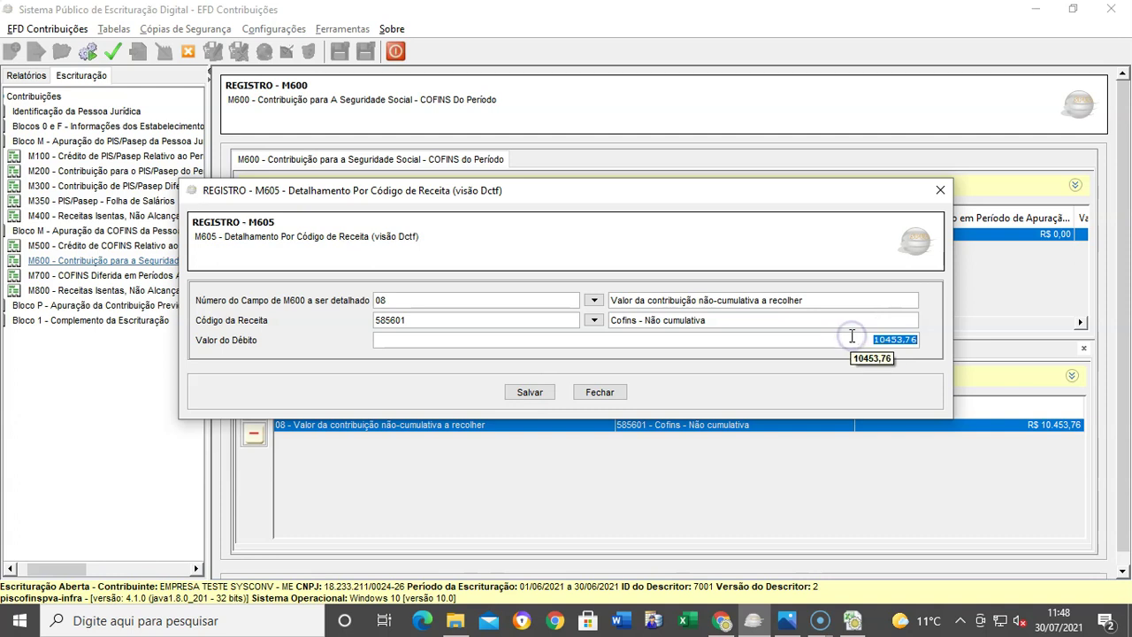
key(ctrl+v)
click(530, 391)
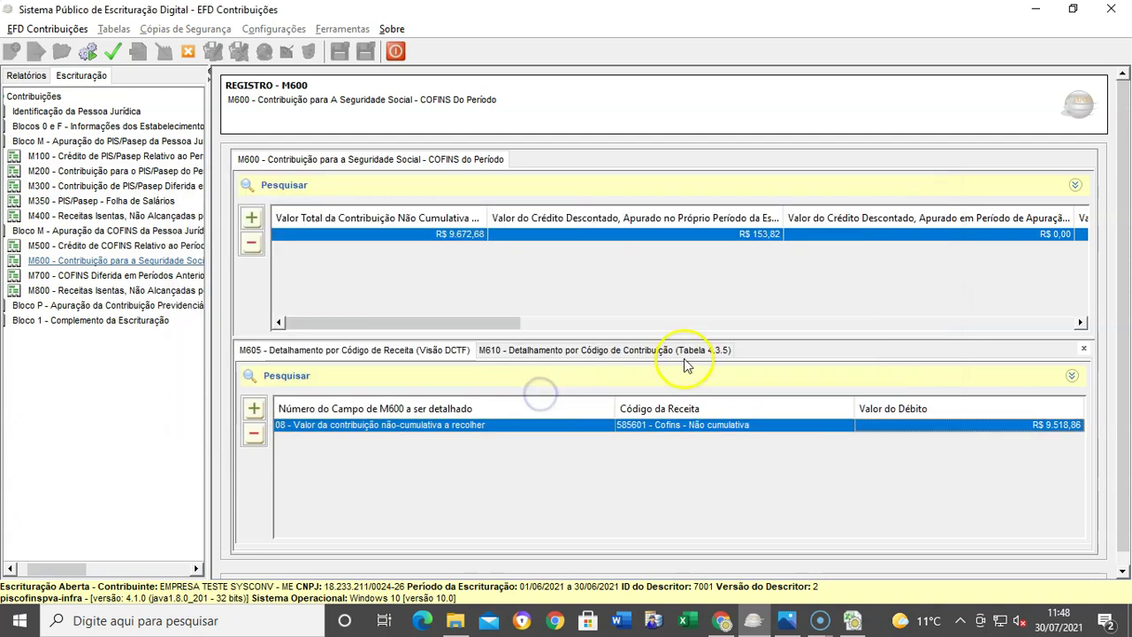
click(113, 51)
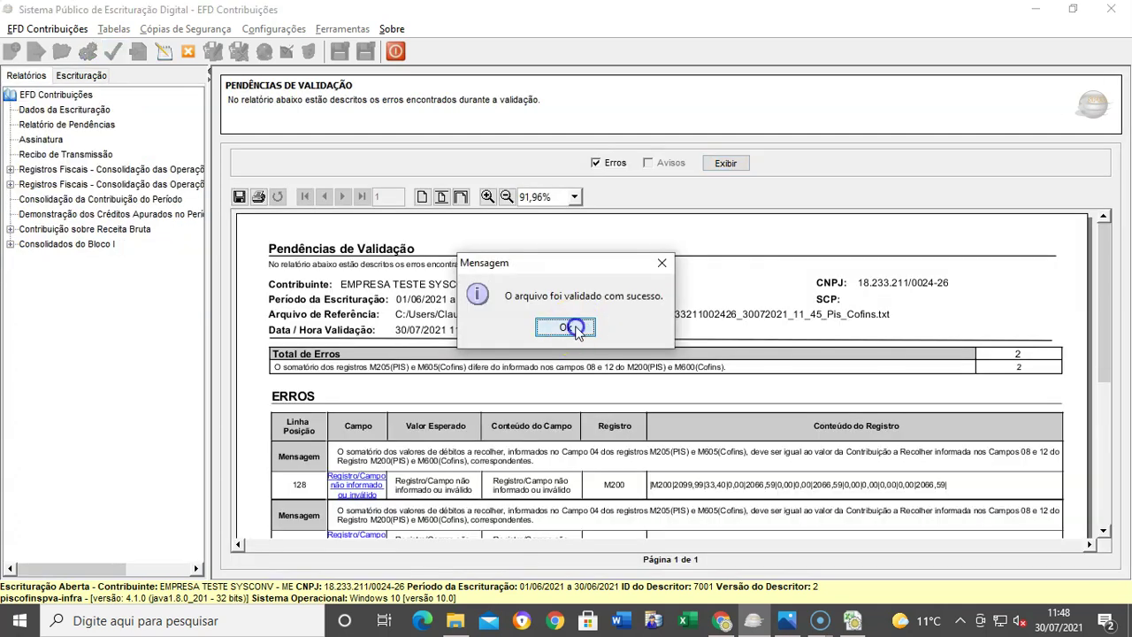
Step: Dismiss the error-free validation notices and view the consolidation report: PIS 2.066,59, COFINS 9.518,86
click(582, 329)
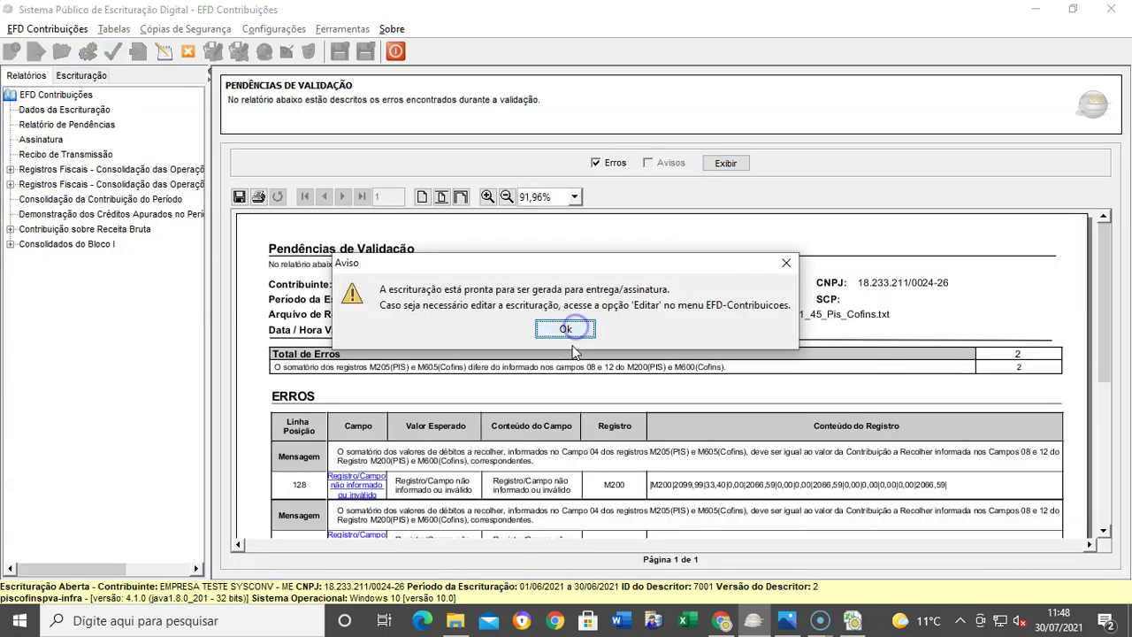
click(582, 329)
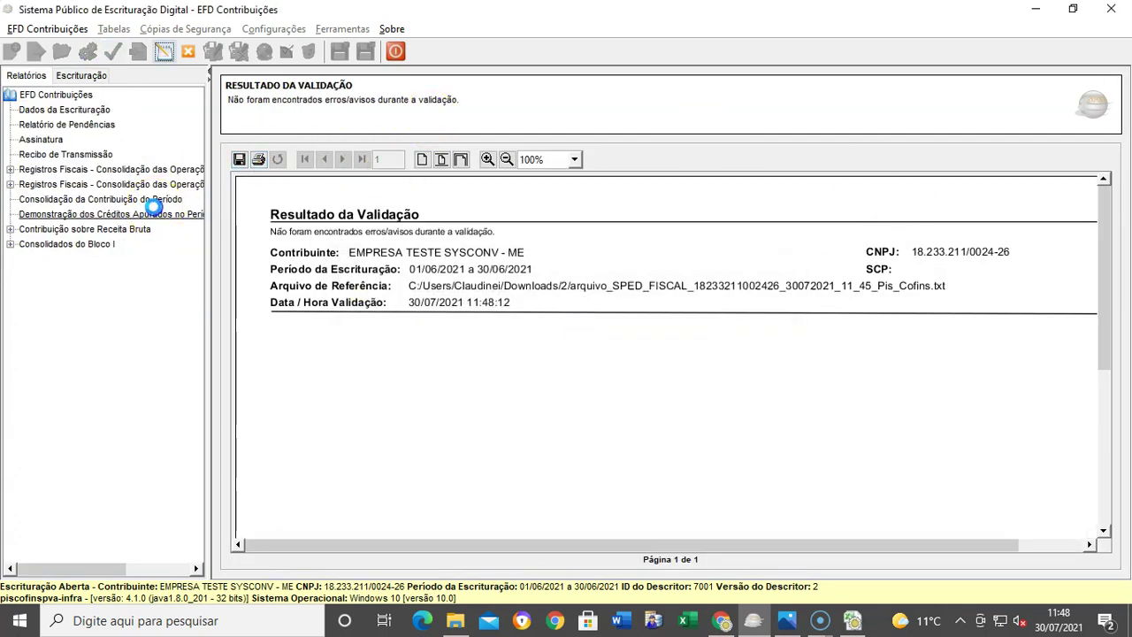
click(158, 214)
click(158, 200)
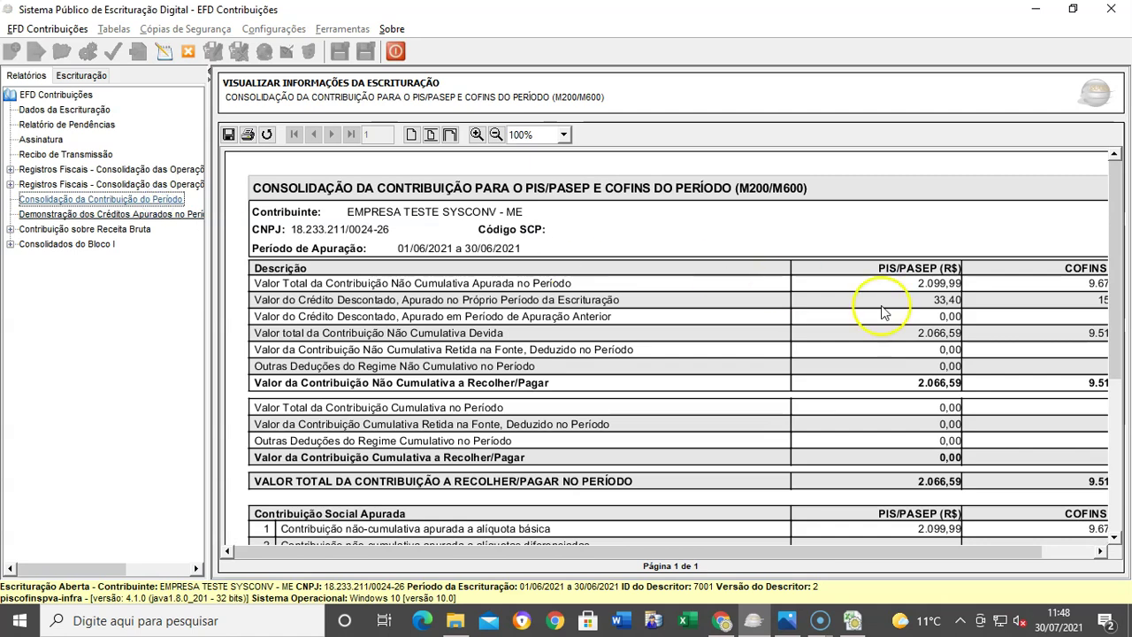
drag(752, 550, 793, 563)
scroll(922, 342, down, 3)
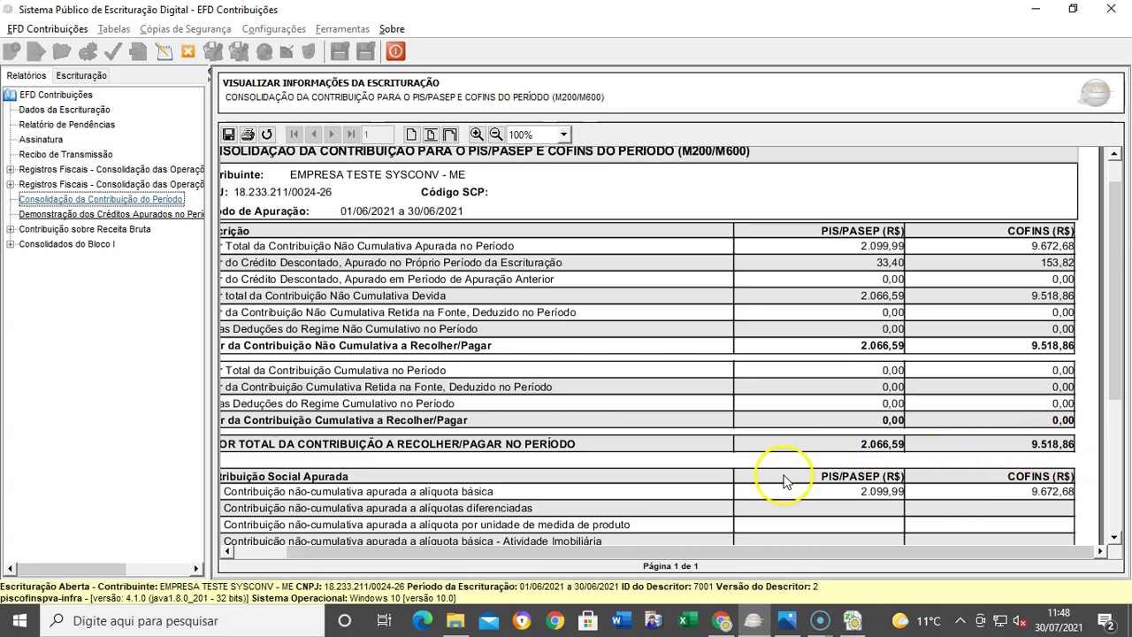
Step: Expand Blocos 0 e F in the Escrituração tree and bring up the D200 outgoing CT-e register
click(79, 75)
double_click(62, 126)
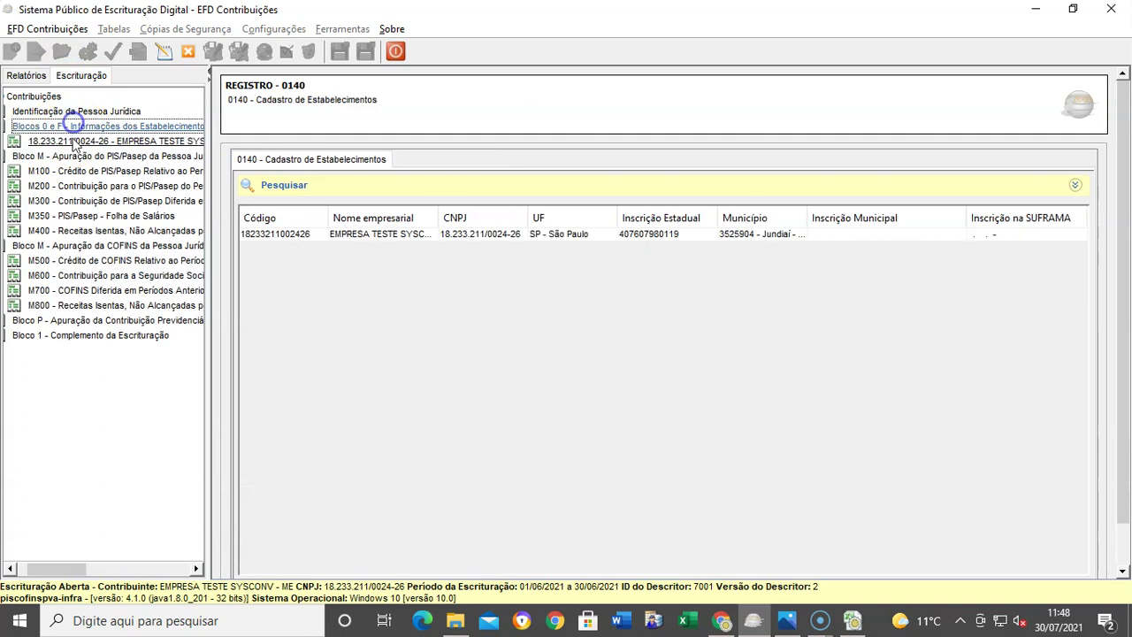
double_click(71, 142)
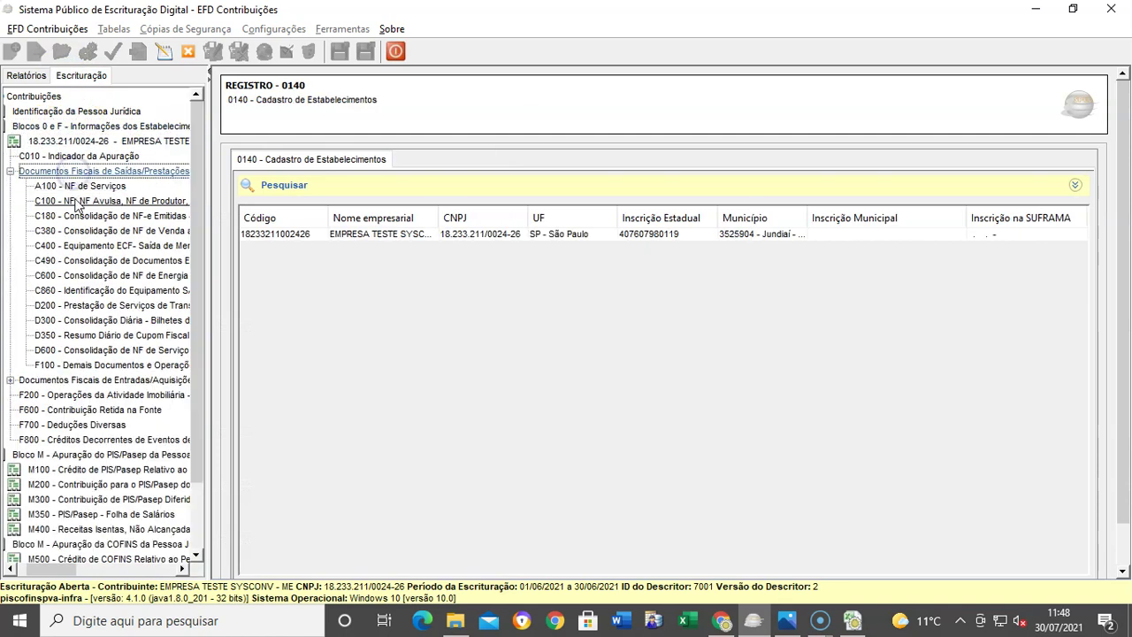
click(86, 318)
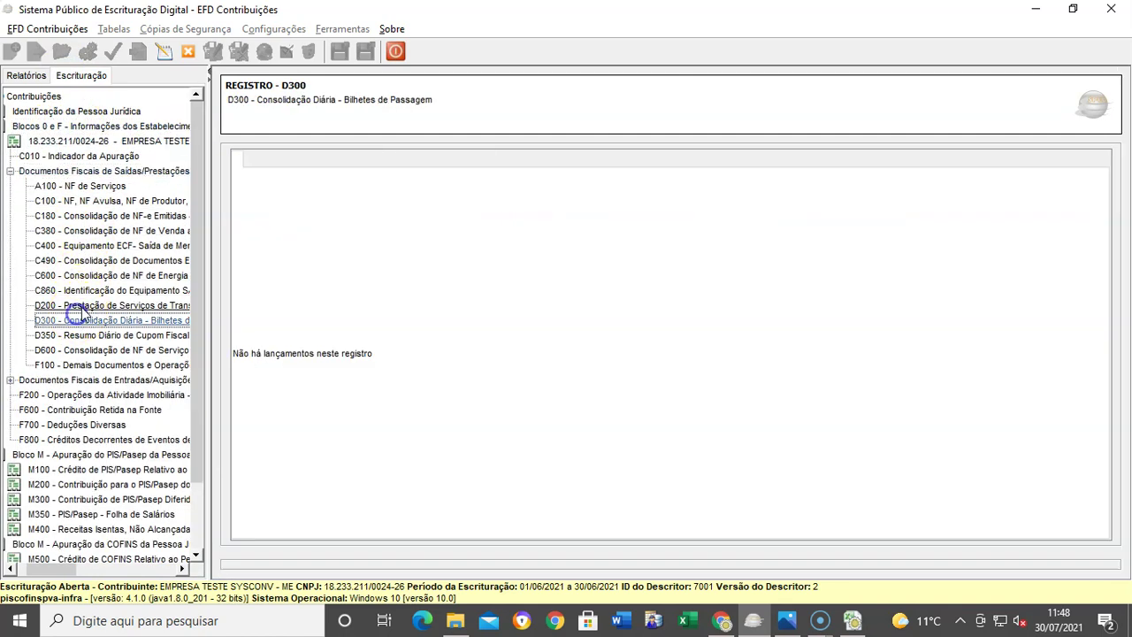
click(88, 304)
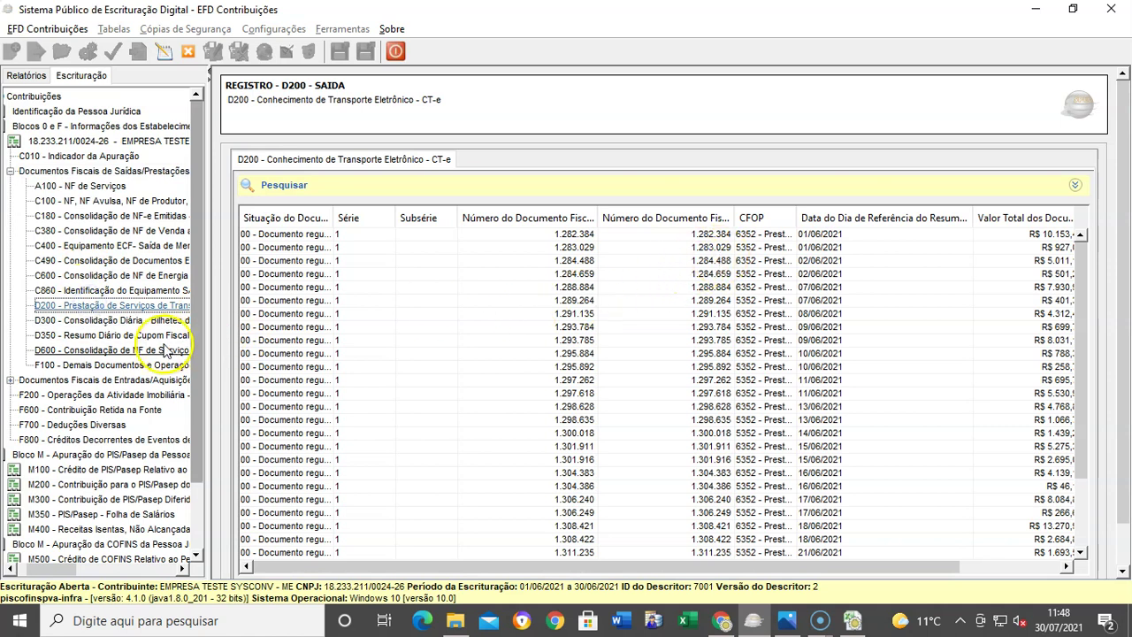
Step: Review D201 PIS totals and the D200 record for CT-e 1.284.659, then show incoming D100 documents
click(496, 274)
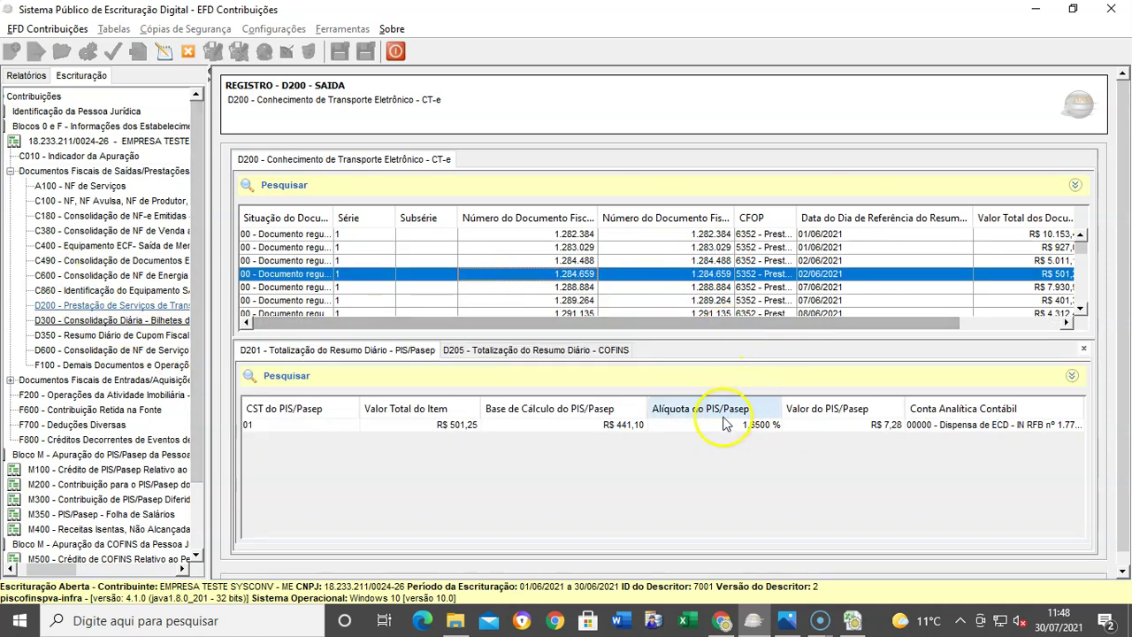
double_click(571, 429)
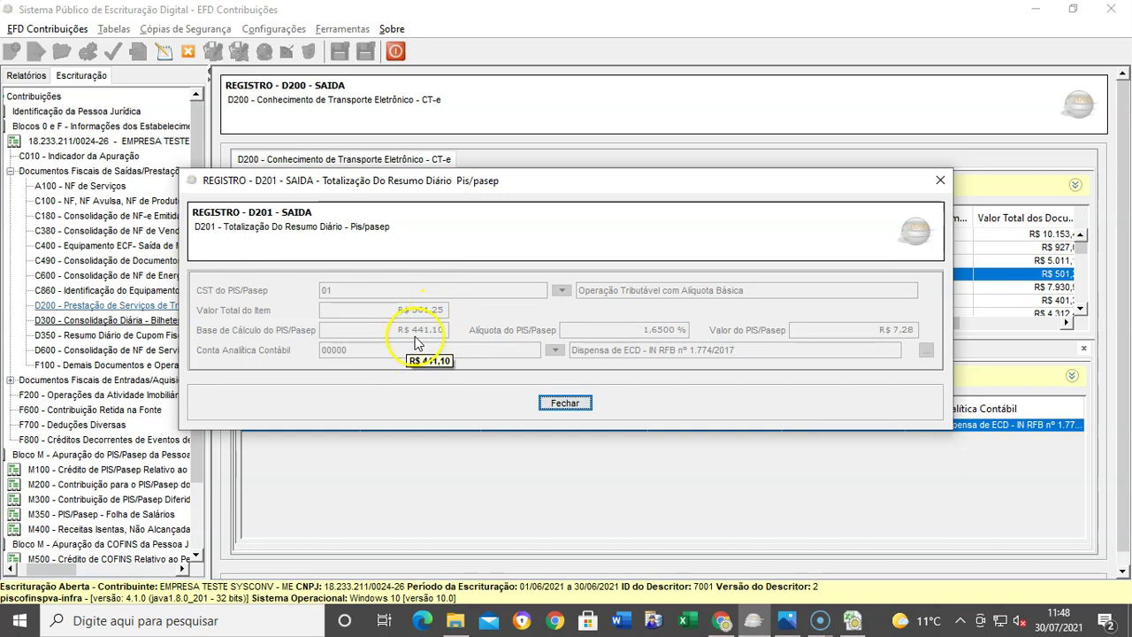
click(549, 404)
double_click(843, 276)
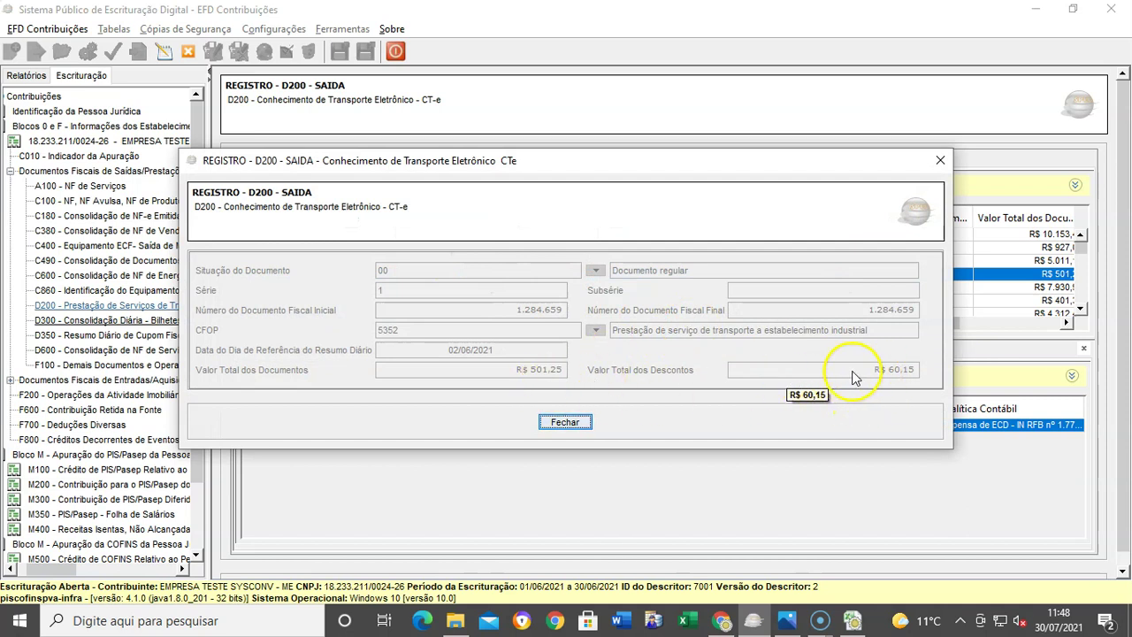
click(567, 422)
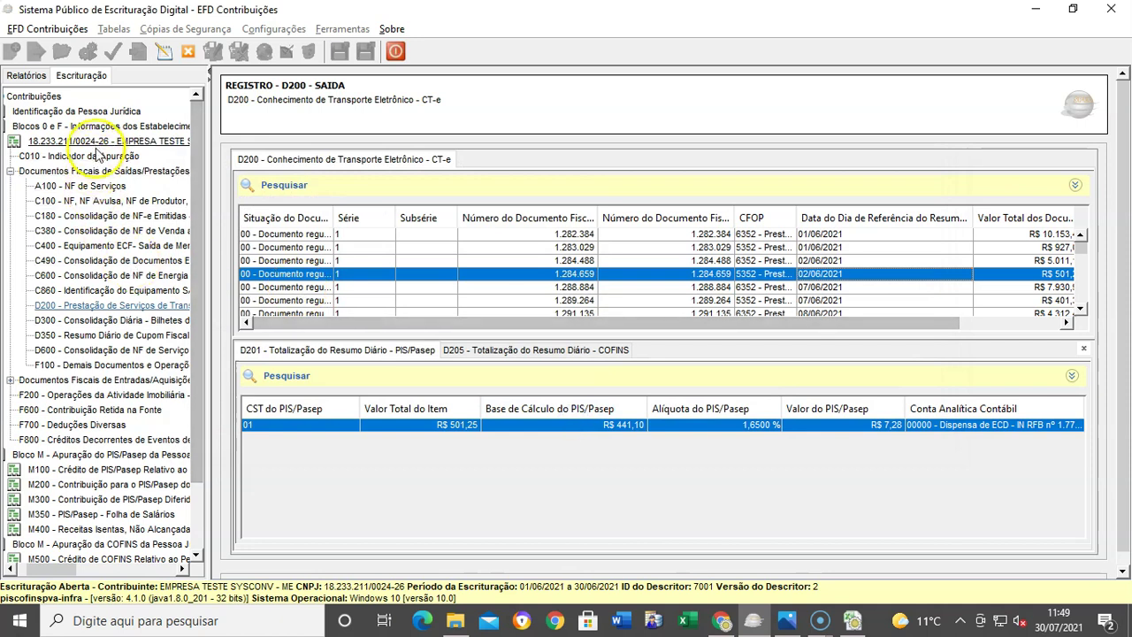
double_click(84, 380)
click(84, 470)
Step: Review CT-e 123 and its D101 line (R$ 880,00 base, R$ 14,52 PIS), then close the escrituração
click(493, 246)
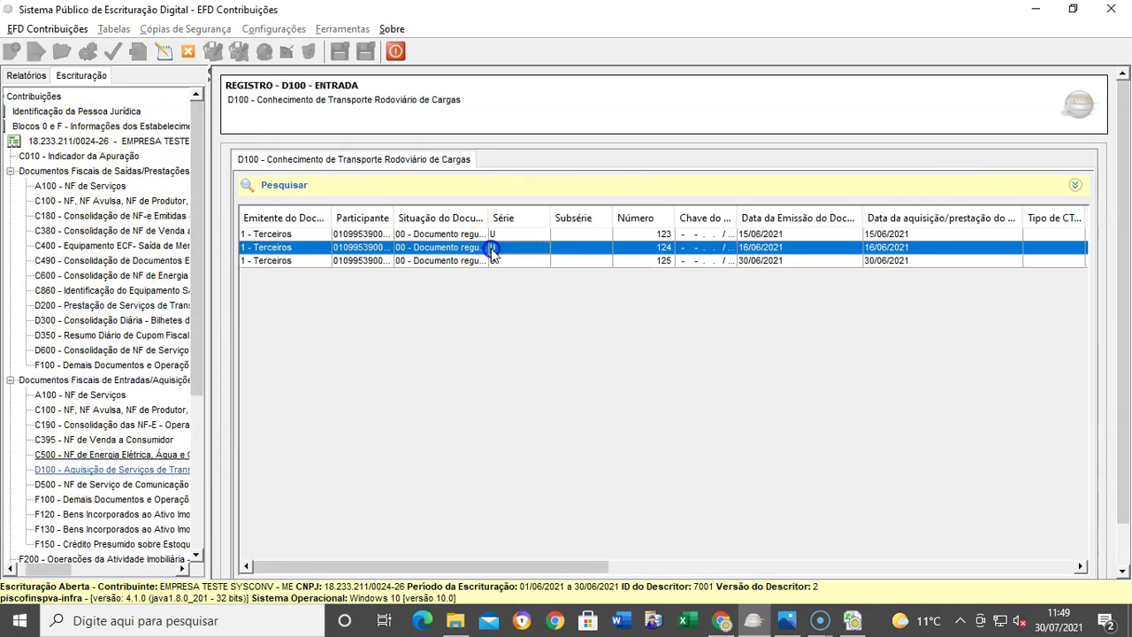
double_click(534, 235)
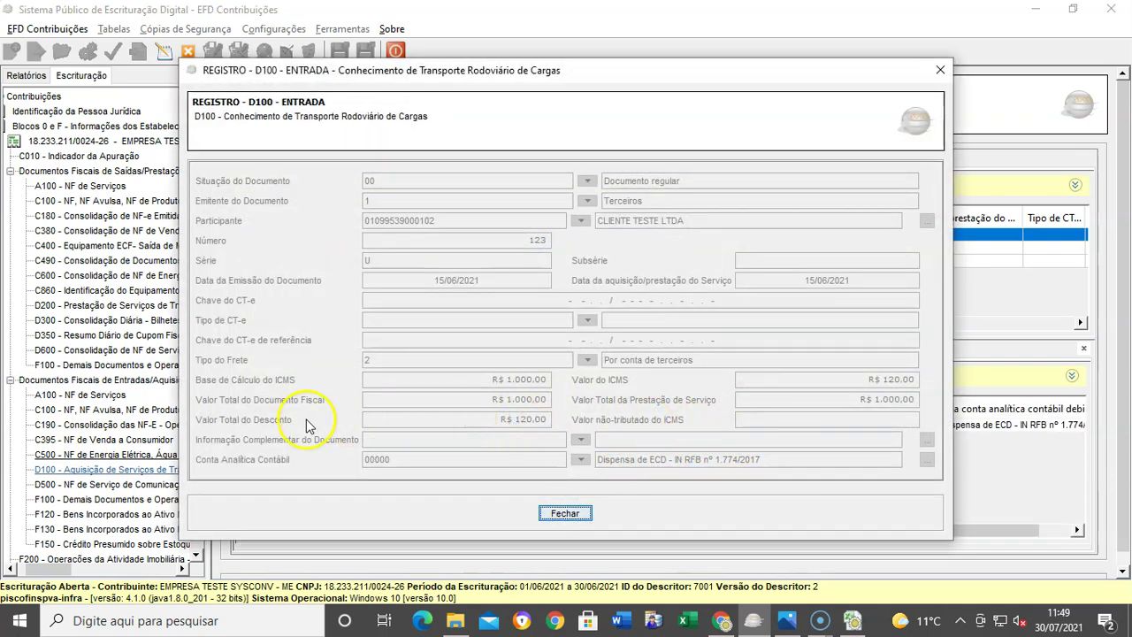
click(571, 514)
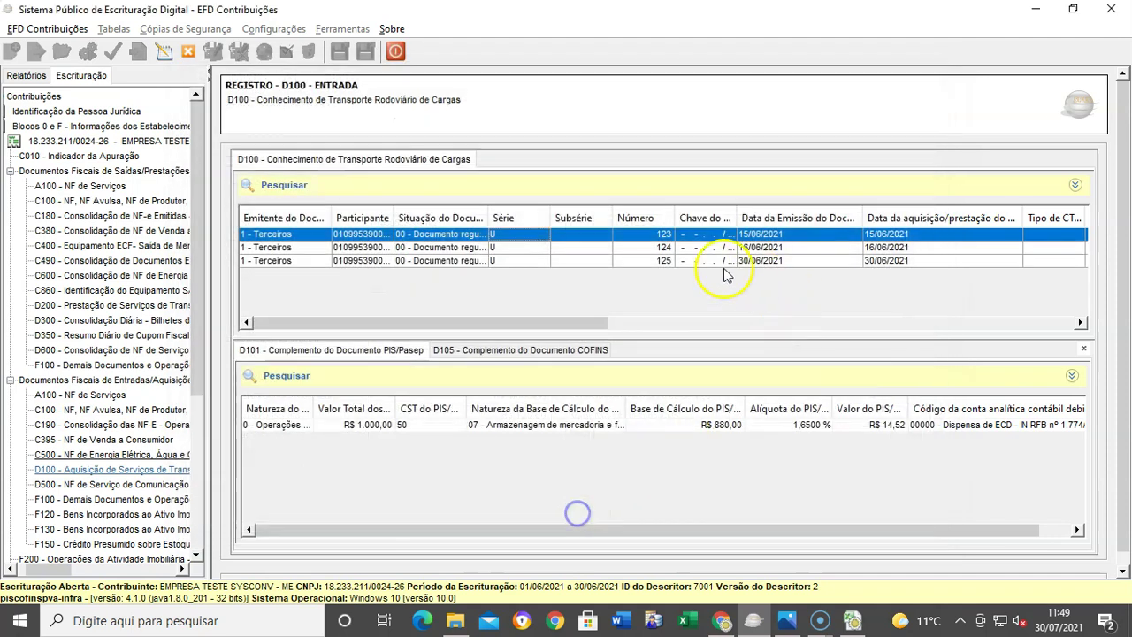
double_click(538, 430)
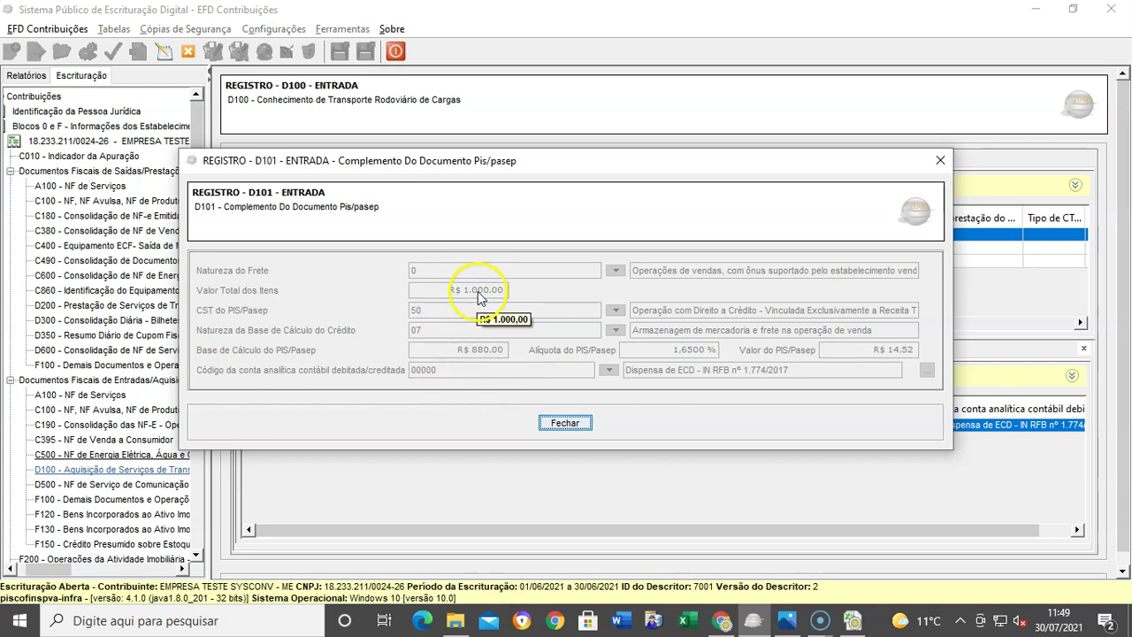
click(556, 425)
click(188, 51)
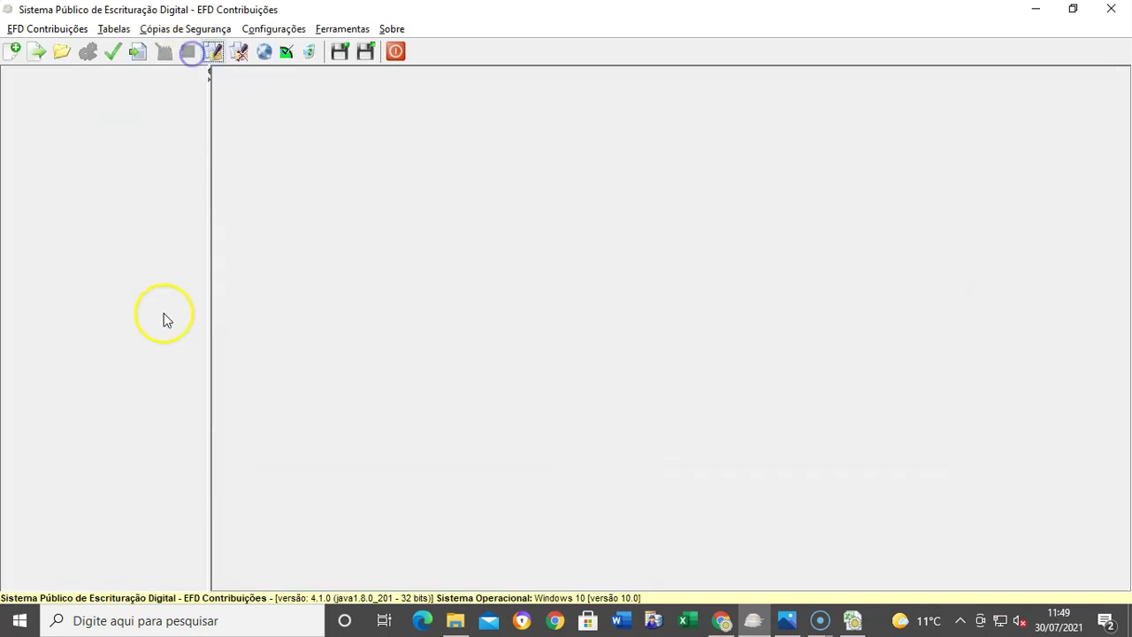
Step: Minimize EFD Contribuições and display Minha publicação Copy 4.jpg in Windows Photos
click(1035, 10)
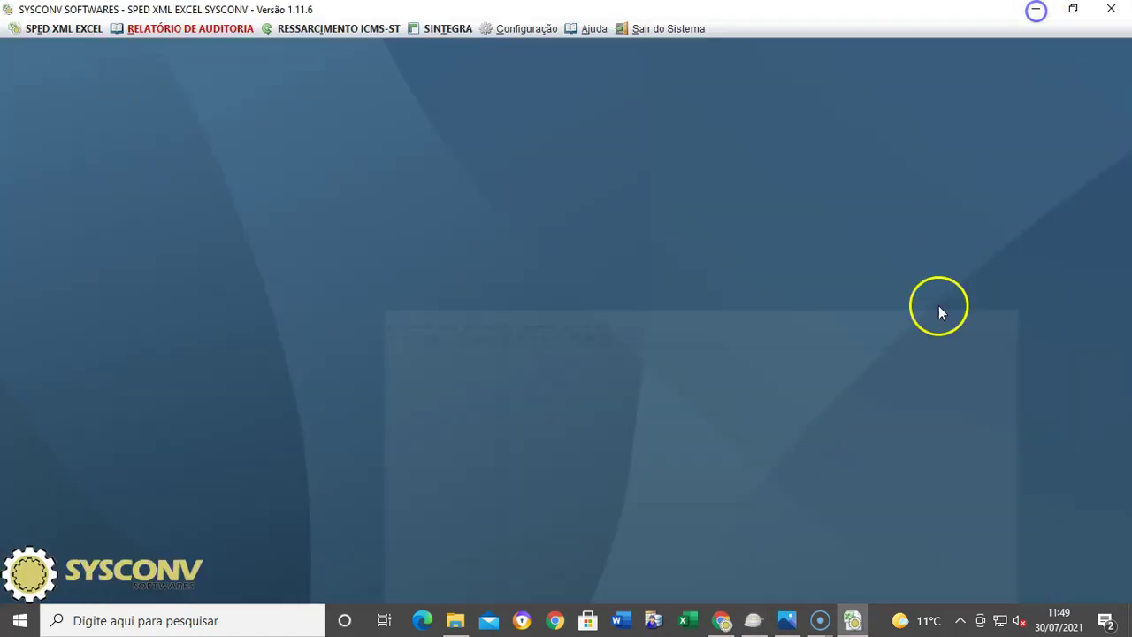
click(788, 620)
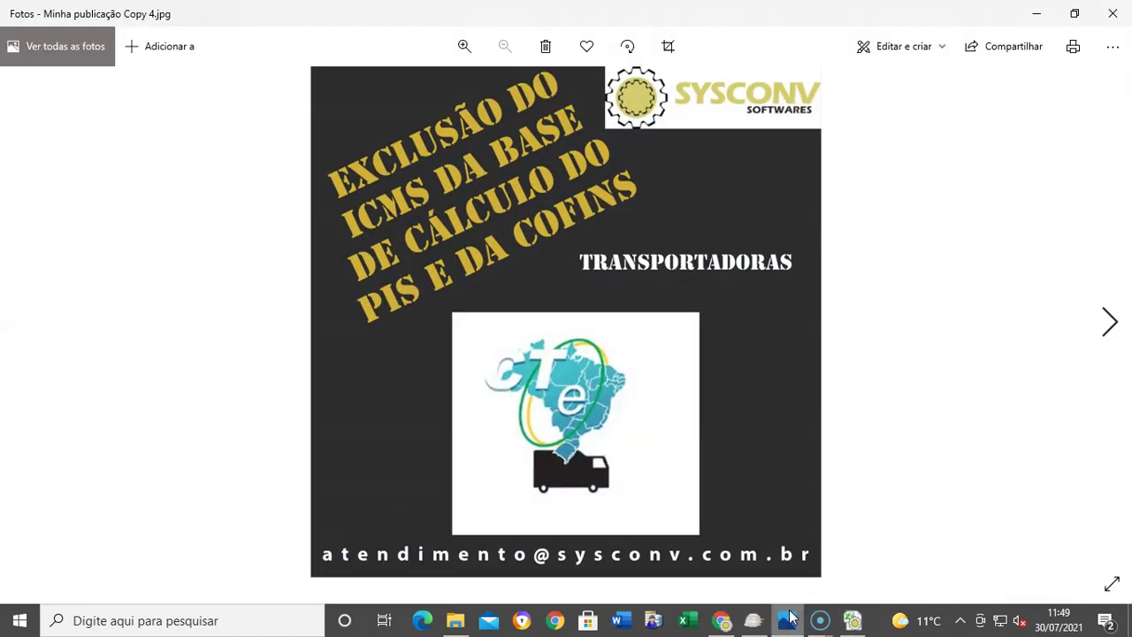
click(1128, 589)
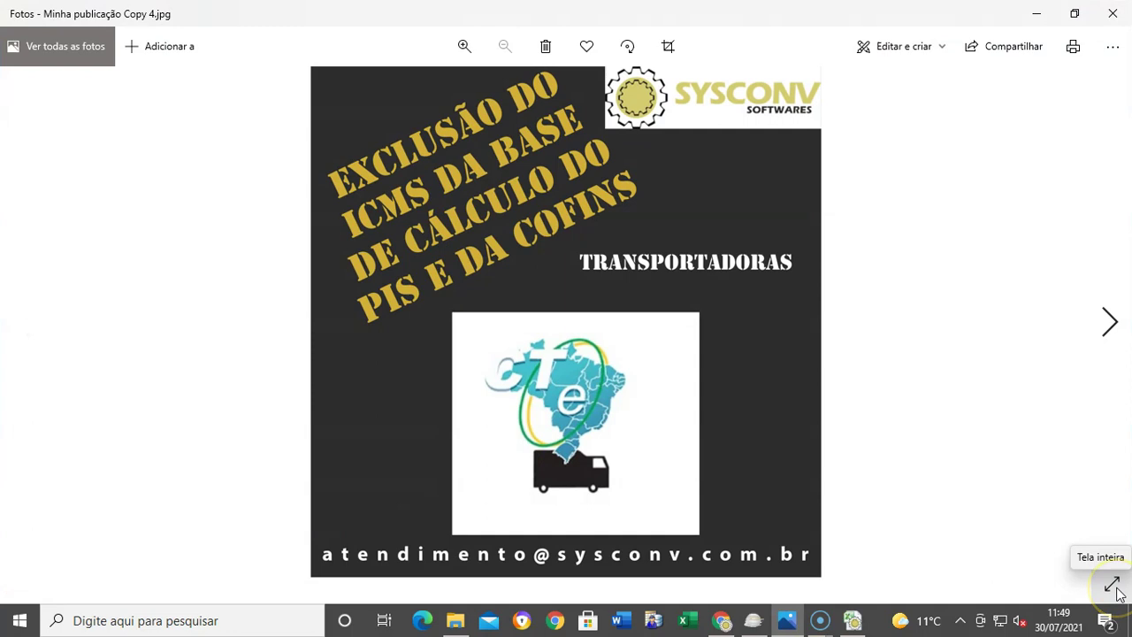
click(819, 620)
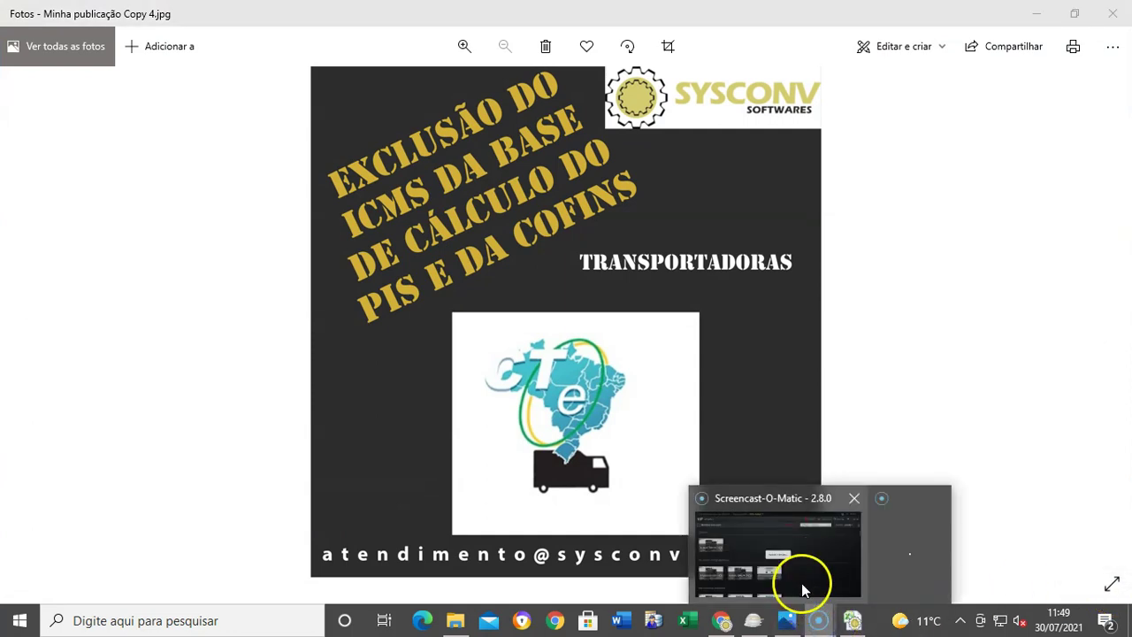